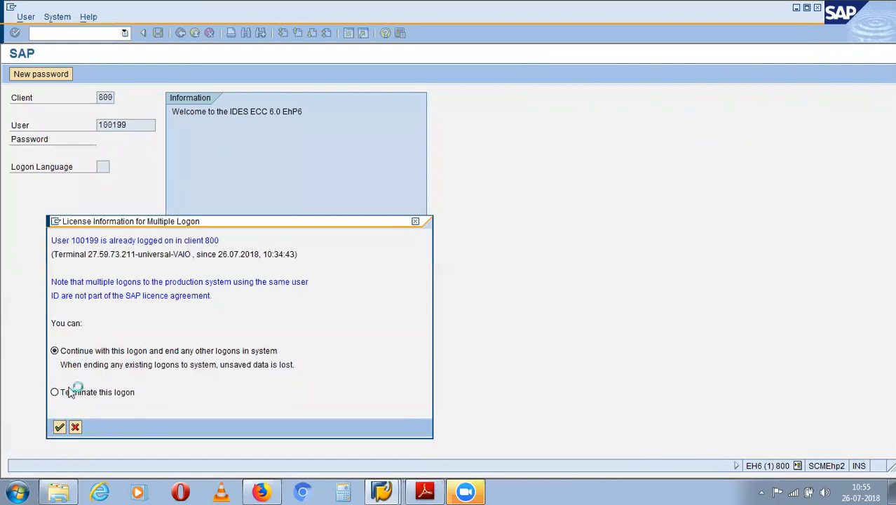
- Continue with this logon in the multiple-logon dialog, ending the other sessions
left_click(61, 427)
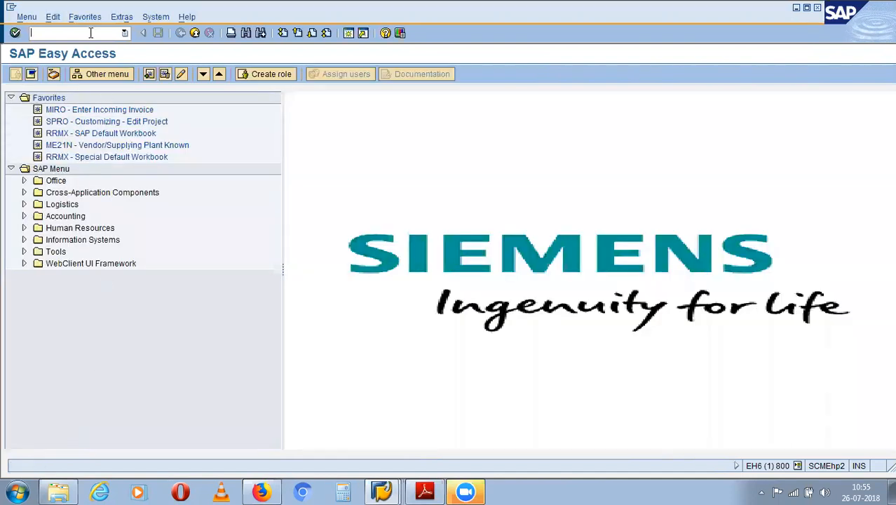
- Start transaction ME51N to create a purchase requisition
type("me51n")
key("Return")
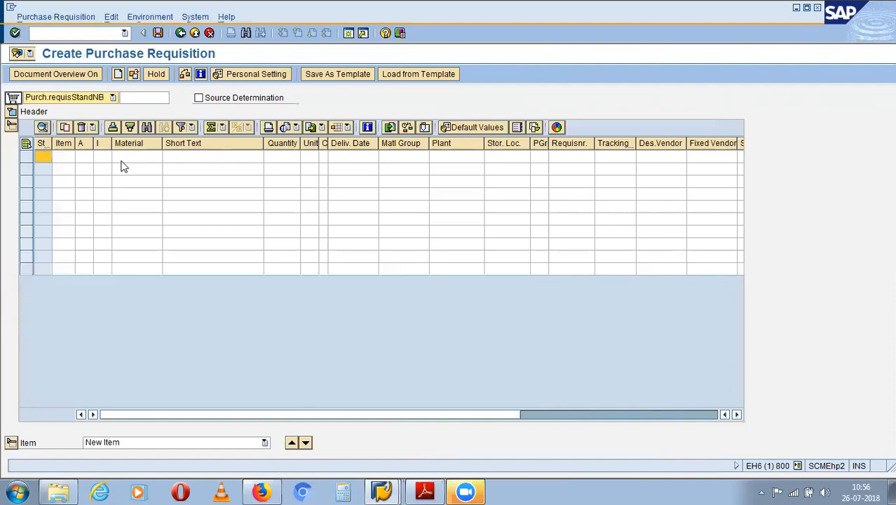
- Toggle the Item Overview and Item Detail sections and expand the header to show its note
left_click(11, 126)
left_click(11, 125)
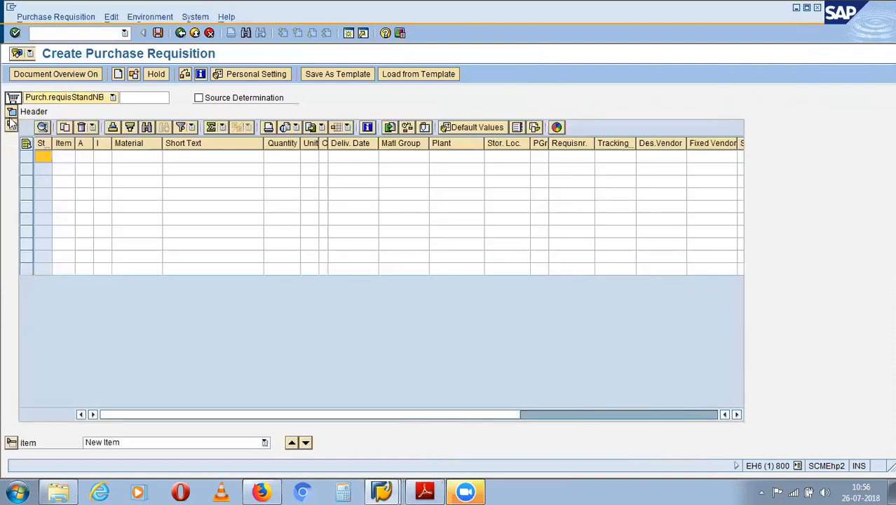
left_click(12, 112)
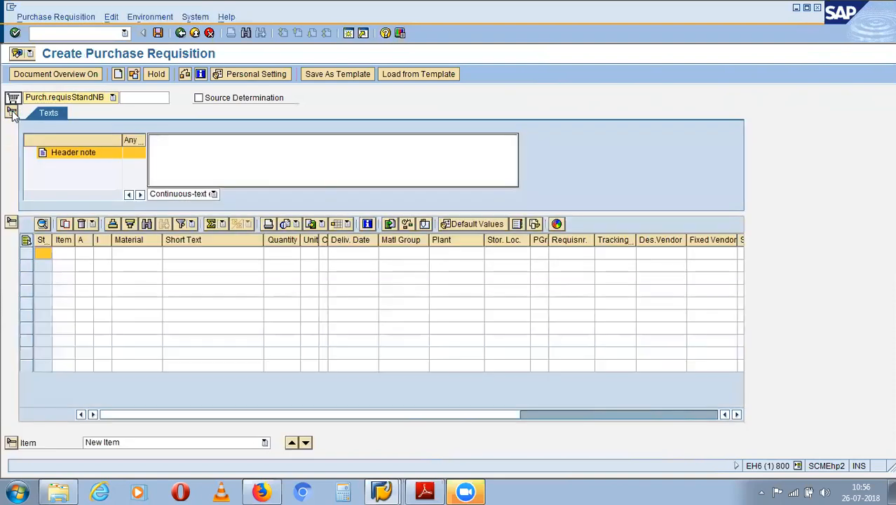
left_click(11, 223)
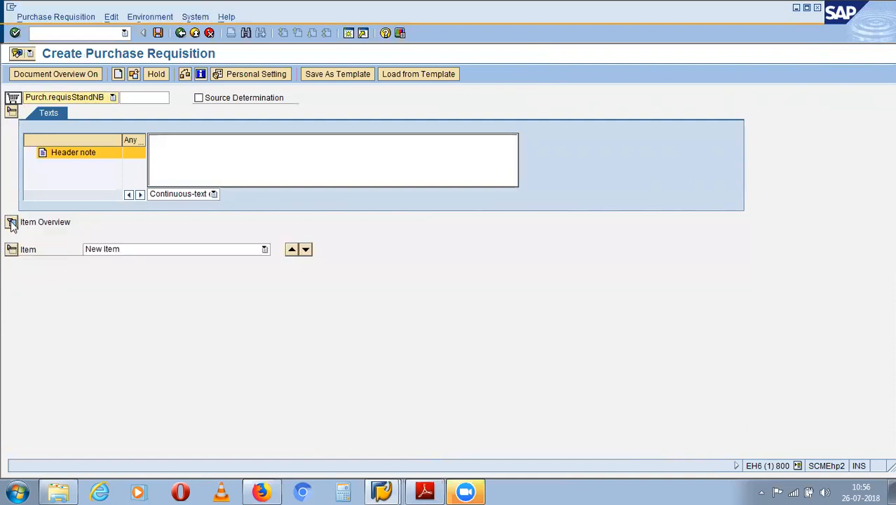
left_click(12, 223)
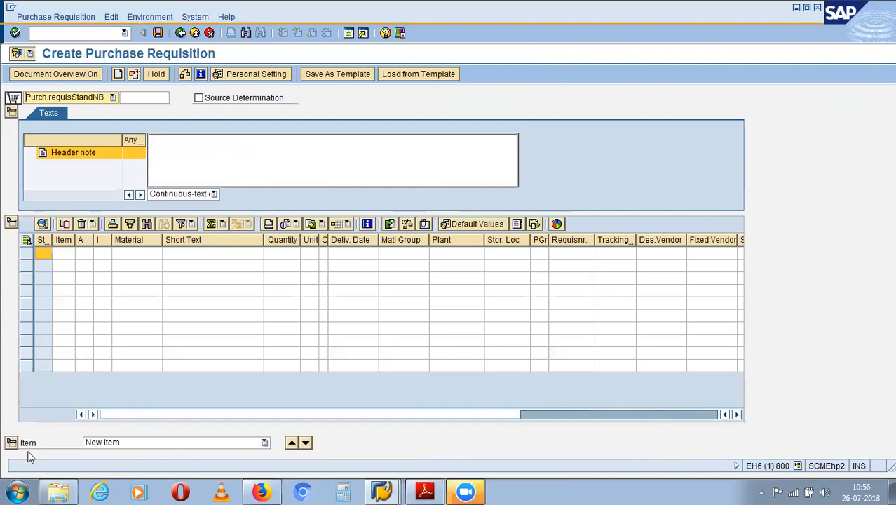
left_click(12, 443)
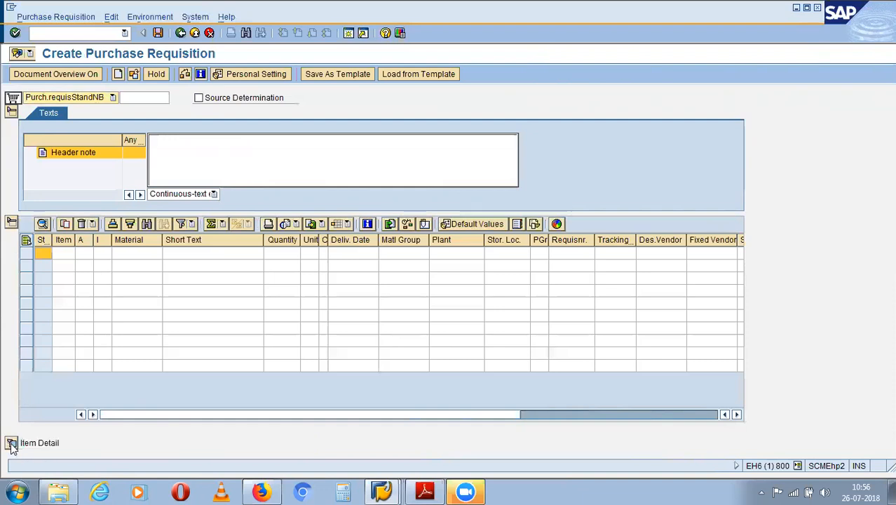
left_click(11, 443)
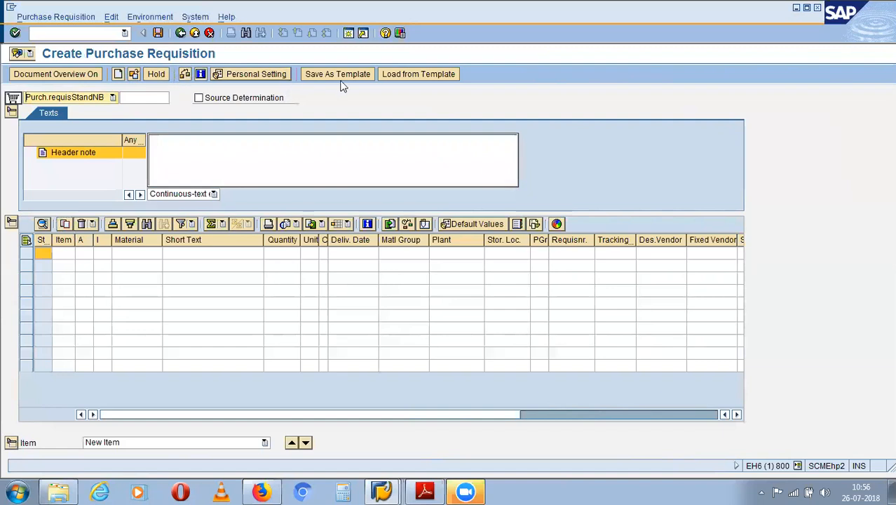
- Check the document type list and keep Purch.requisStandNB unchanged
left_click(112, 97)
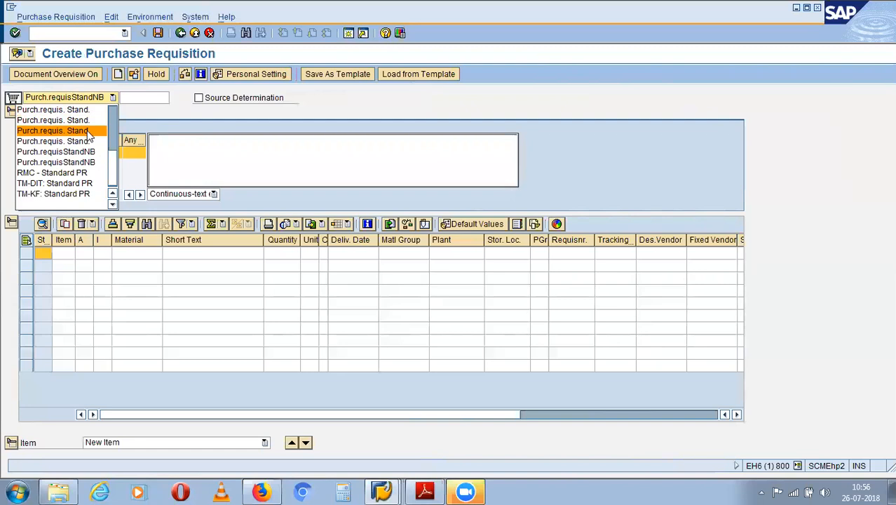
left_click(169, 116)
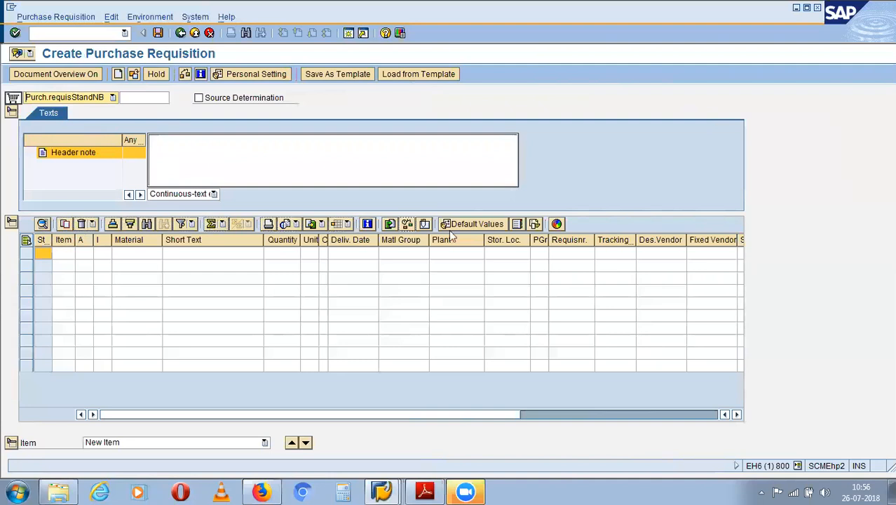
scroll(334, 136, "up", 4)
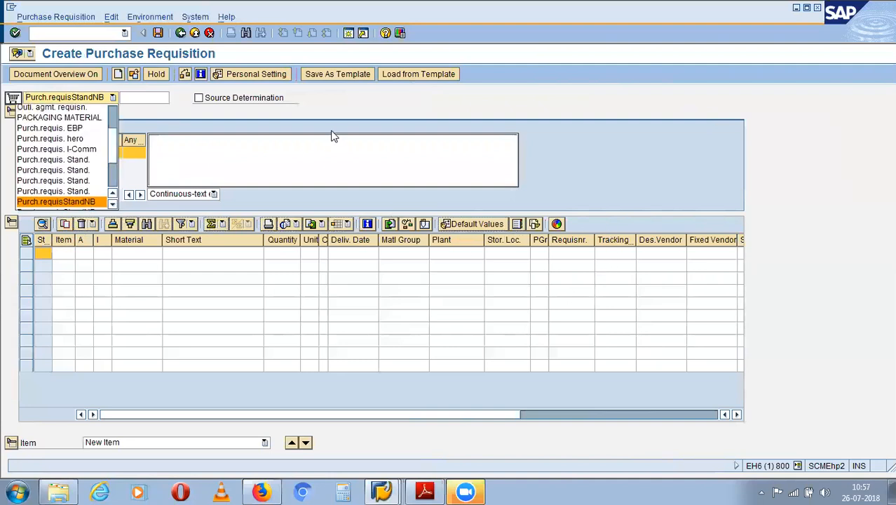
left_click(335, 99)
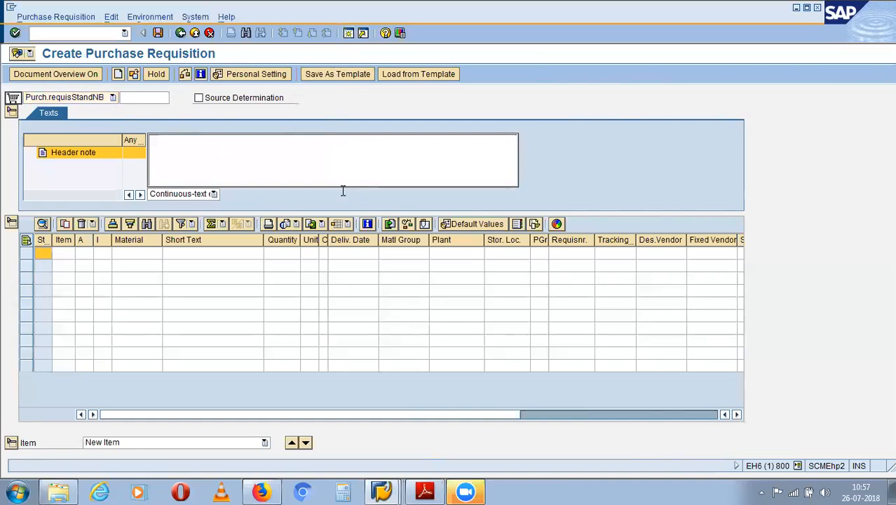
left_click(382, 491)
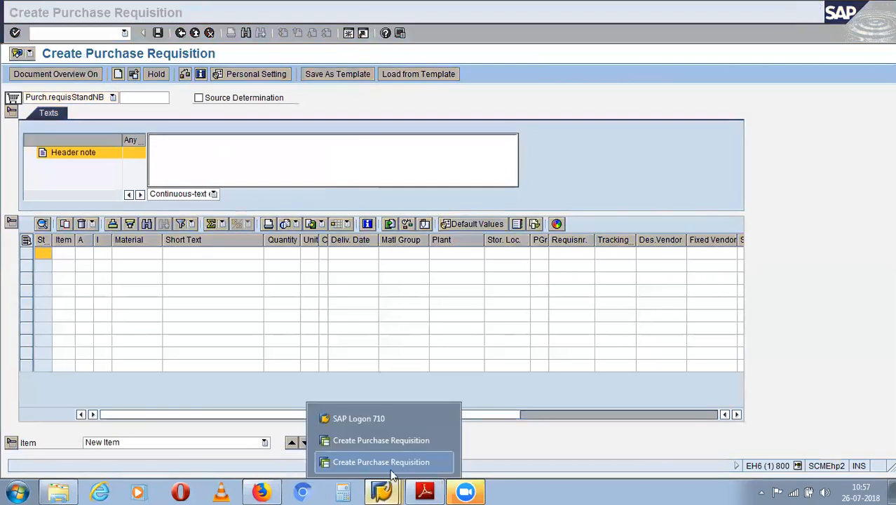
left_click(398, 440)
left_click(385, 490)
left_click(390, 439)
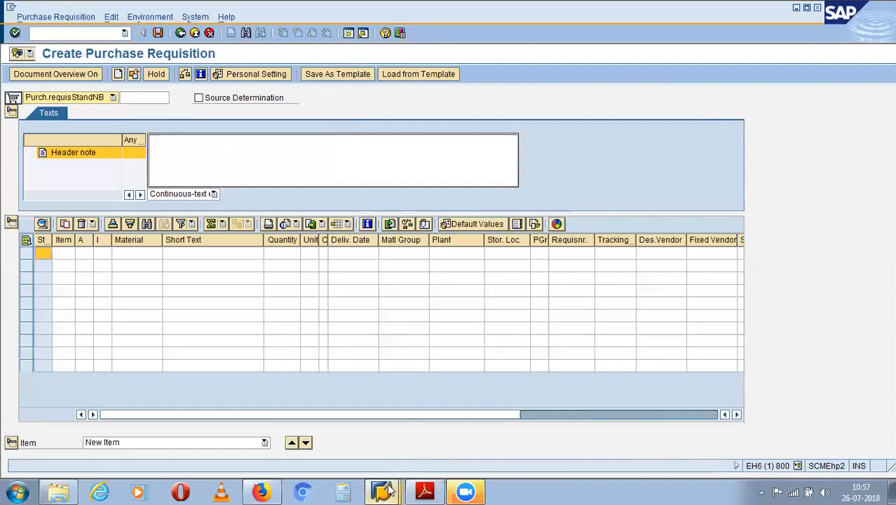
left_click(389, 489)
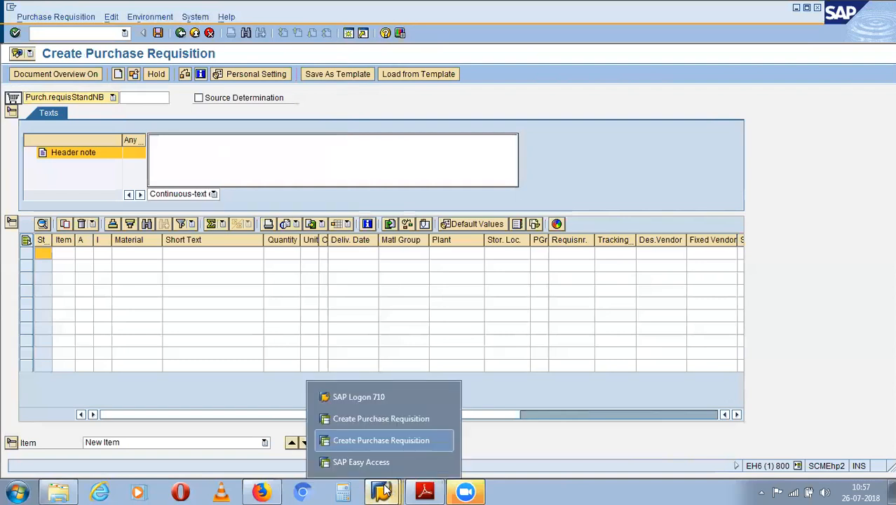
left_click(390, 440)
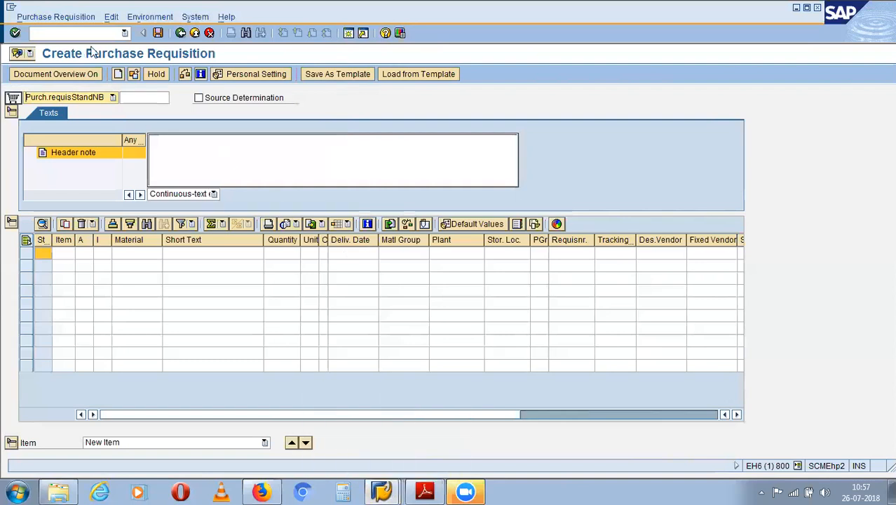
left_click(89, 36)
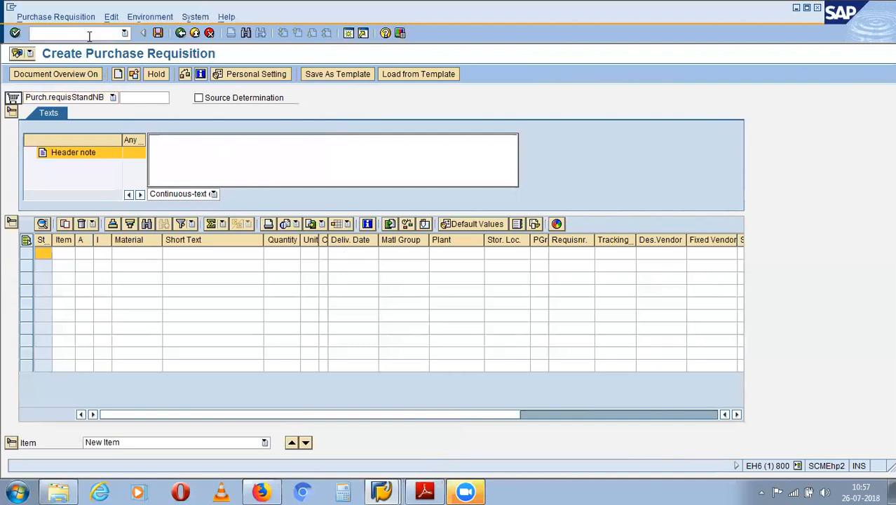
left_click(33, 33)
- Leave the requisition with /n and start ME11 to create an info record
type("/n")
key("Return")
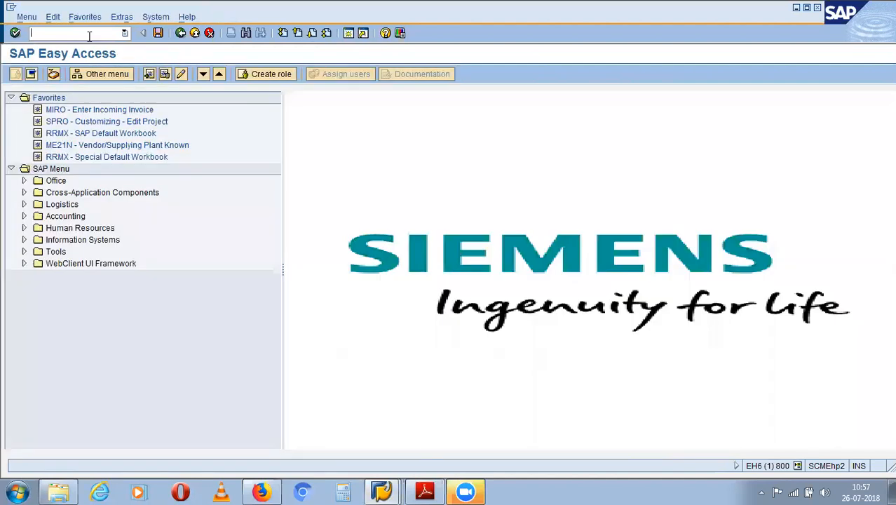
type("me11")
key("Return")
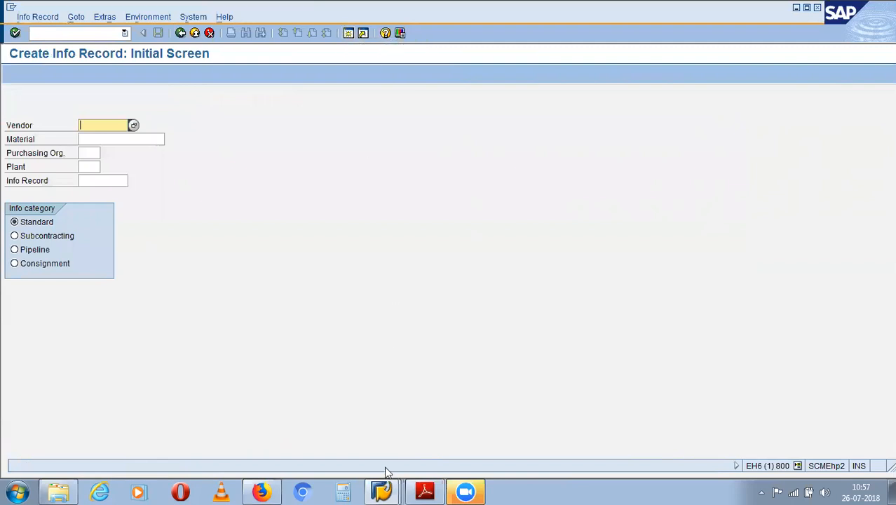
- Switch to the Create Purchase Requisition session and exit it with /n
left_click(382, 491)
left_click(416, 417)
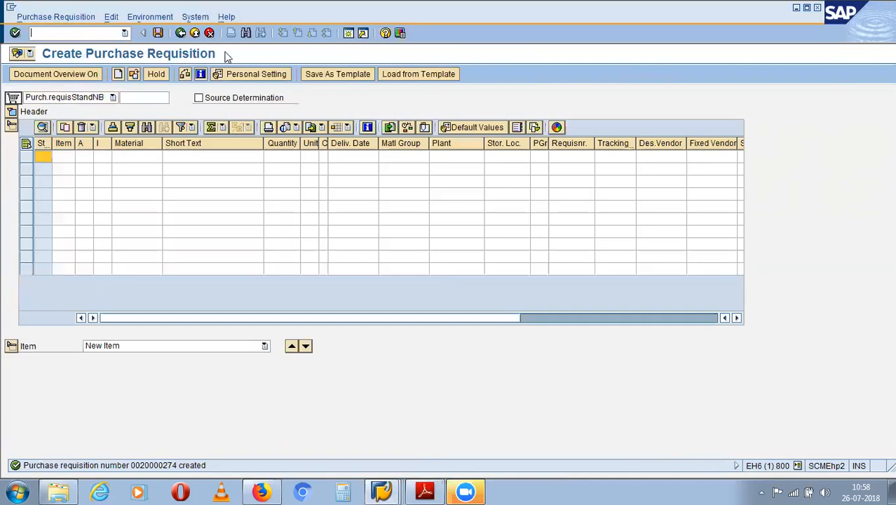
type("/n")
key("Return")
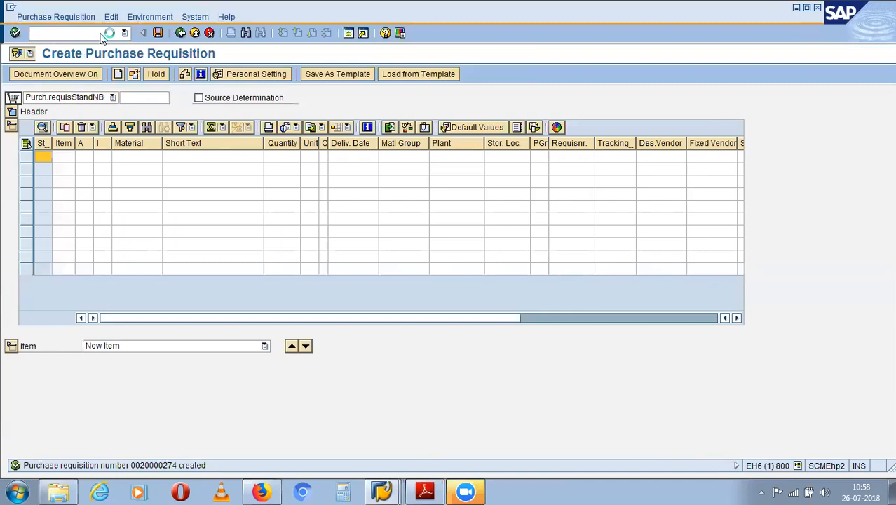
- Exit the Create Info Record session with /n, try XKVZ, then enter /n again
left_click(381, 491)
left_click(404, 442)
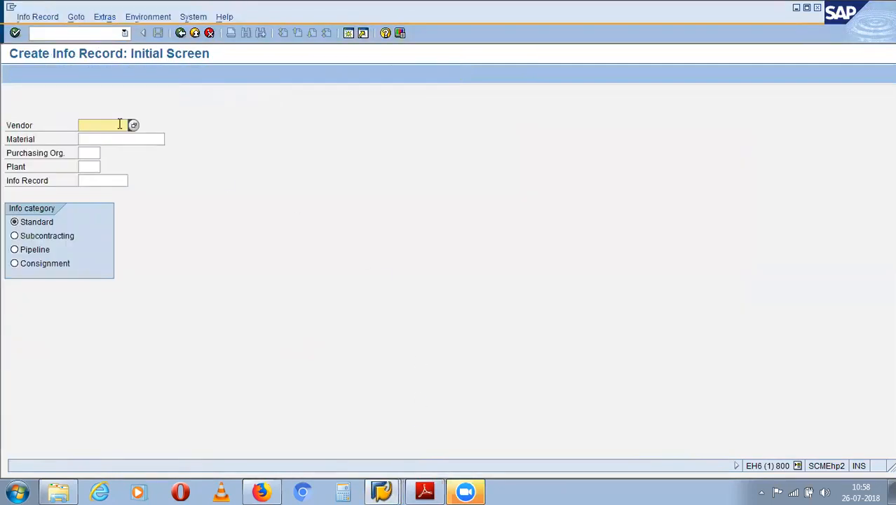
left_click(88, 33)
type("/n")
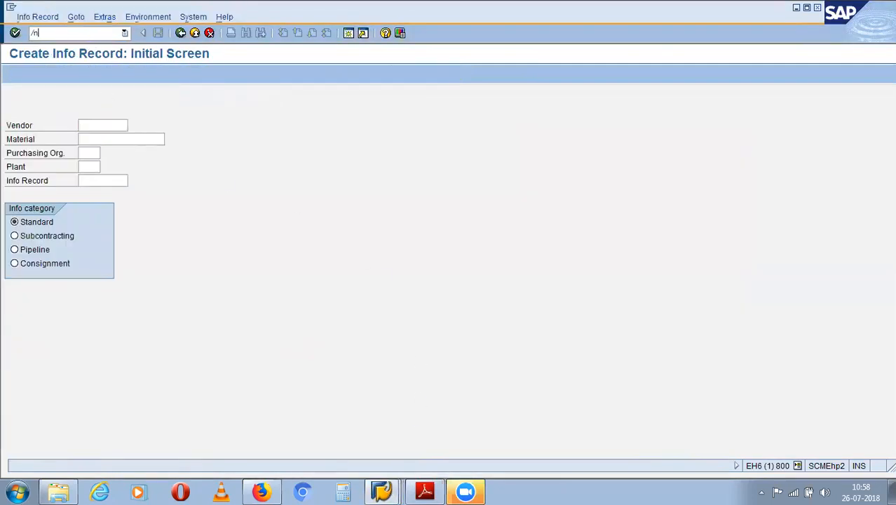
key("Return")
type("xkvz")
key("Return")
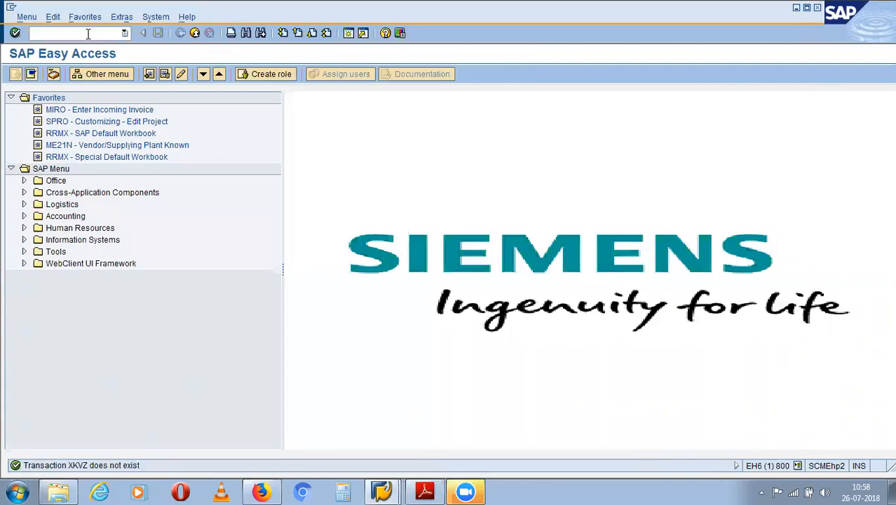
type("/n")
key("Return")
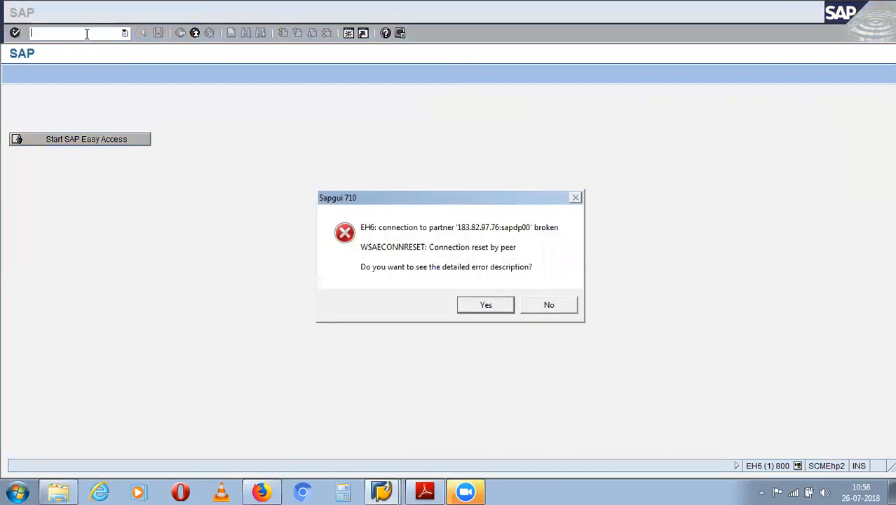
- View and dismiss the error details, then clear the main window's command field
left_click(500, 308)
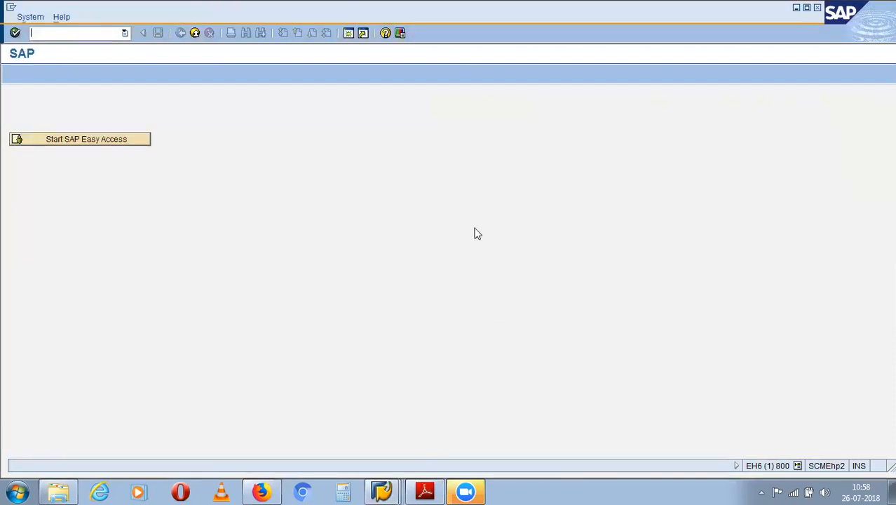
left_click(570, 364)
left_click(381, 490)
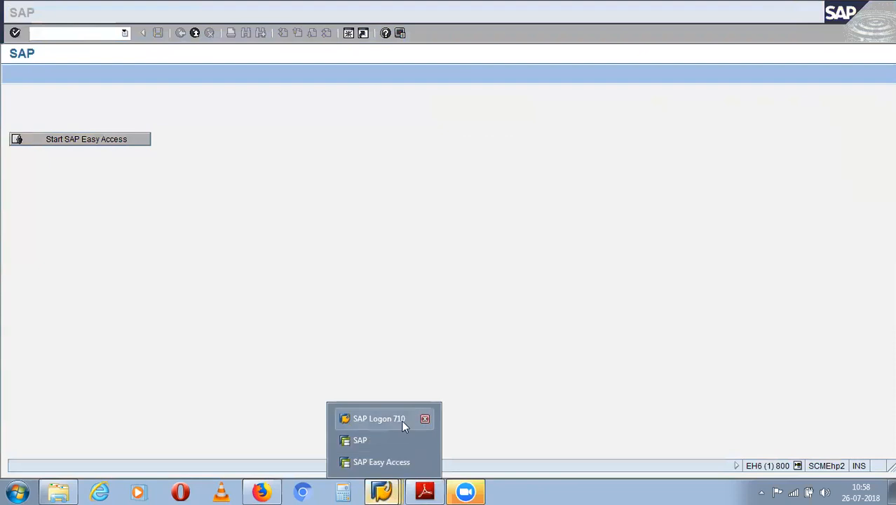
left_click(404, 420)
left_click(392, 488)
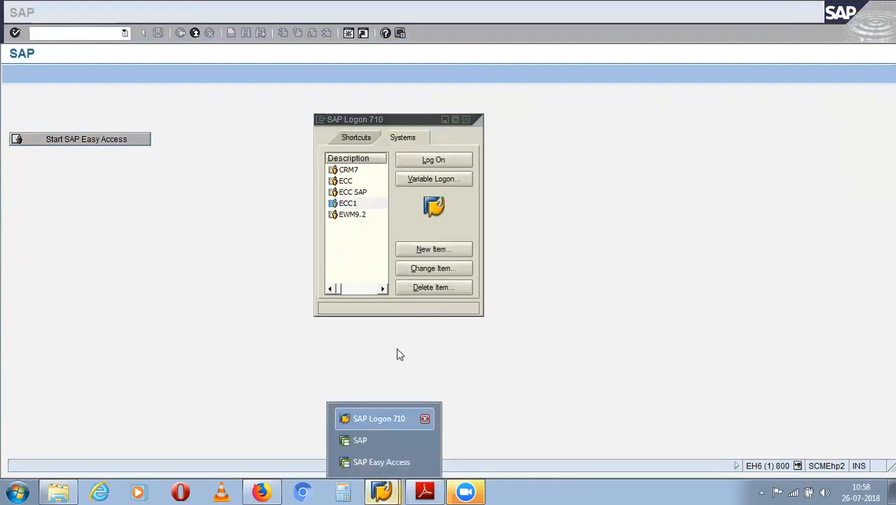
left_click(193, 267)
left_click(90, 37)
type("/")
key("BackSpace")
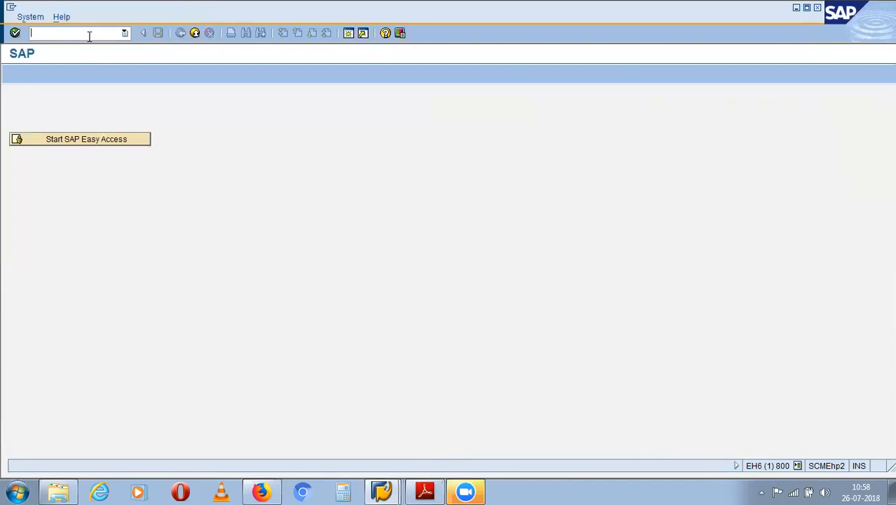
type("/")
key("BackSpace")
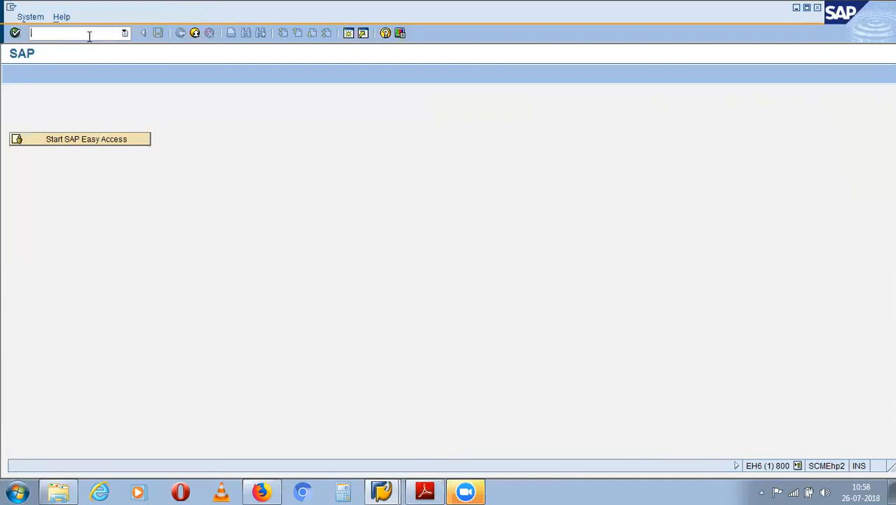
- Return the Easy Access window to the start screen with /n and close the extra session
left_click(381, 491)
left_click(383, 462)
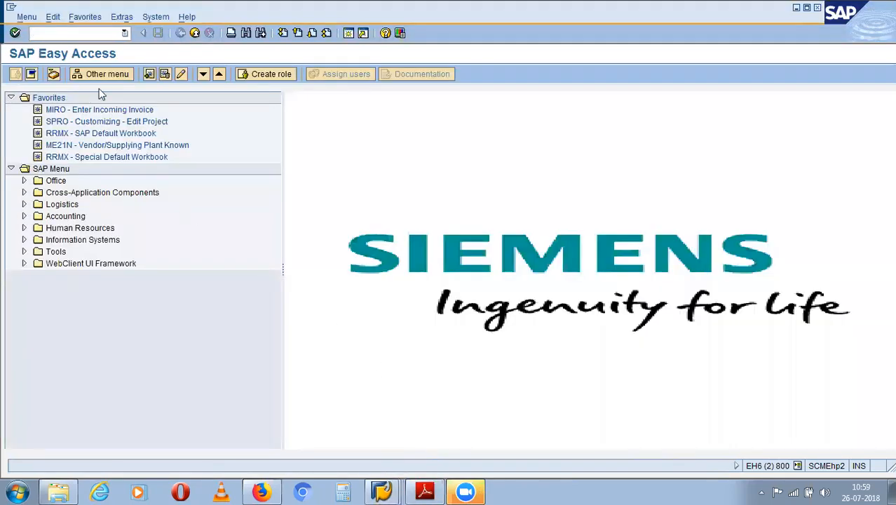
type("/n")
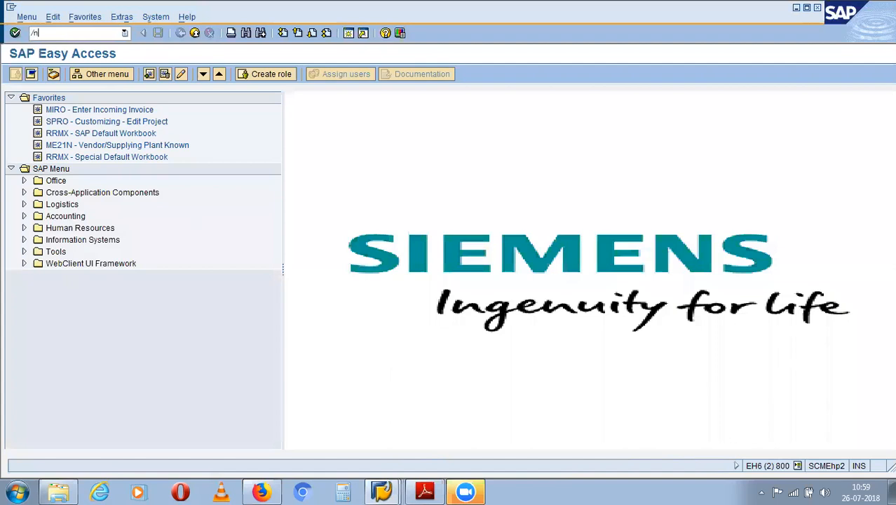
key("Return")
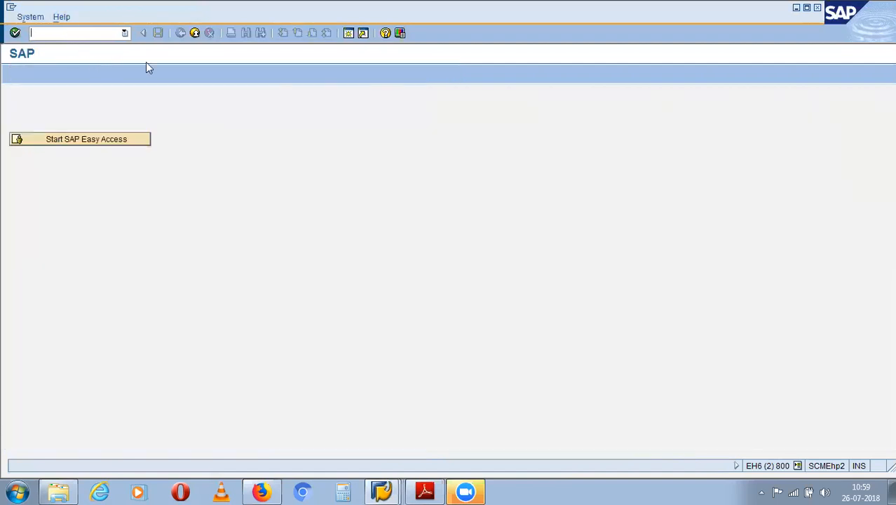
left_click(384, 489)
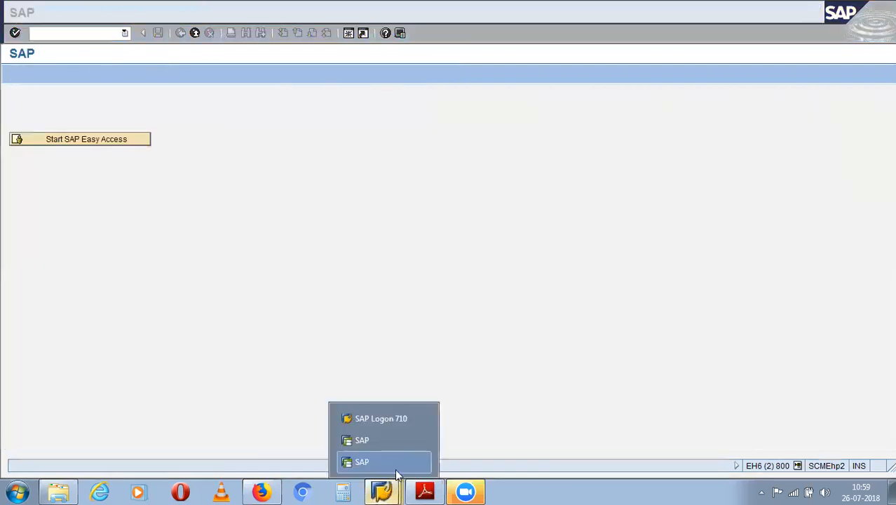
left_click(421, 462)
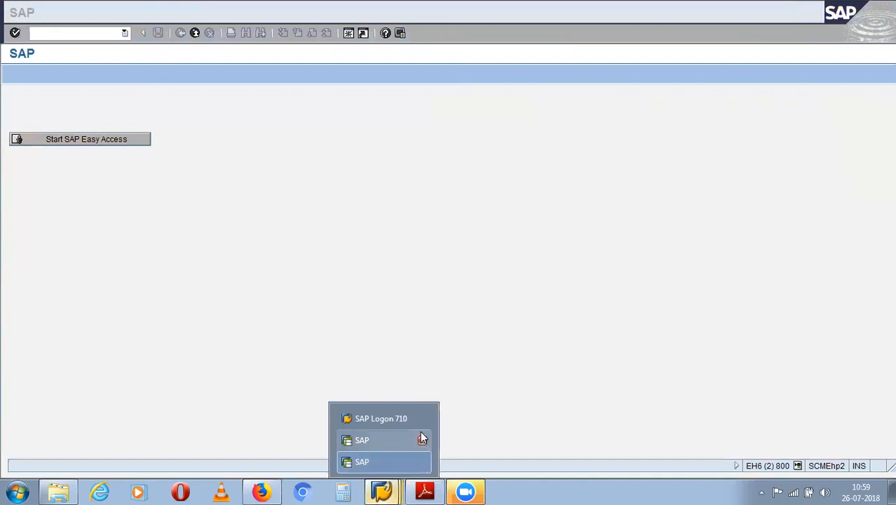
- Close the remaining SAP session and confirm logging off
left_click(396, 439)
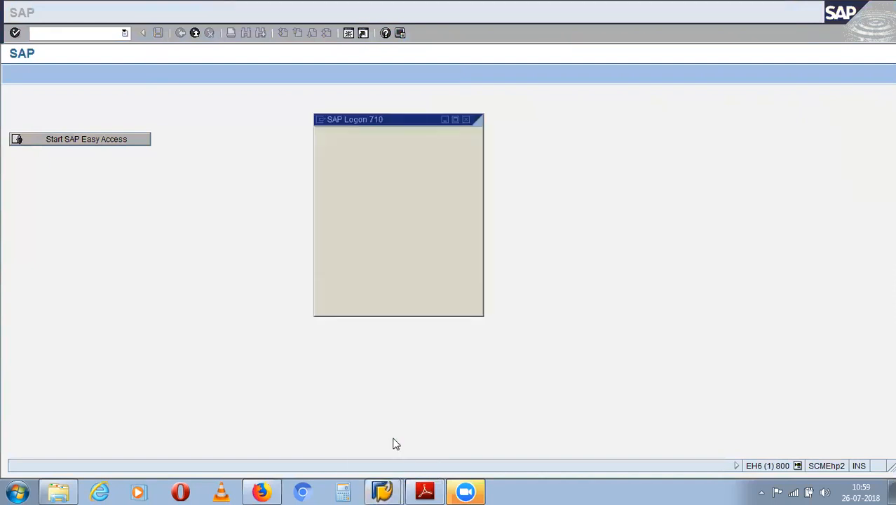
left_click(382, 489)
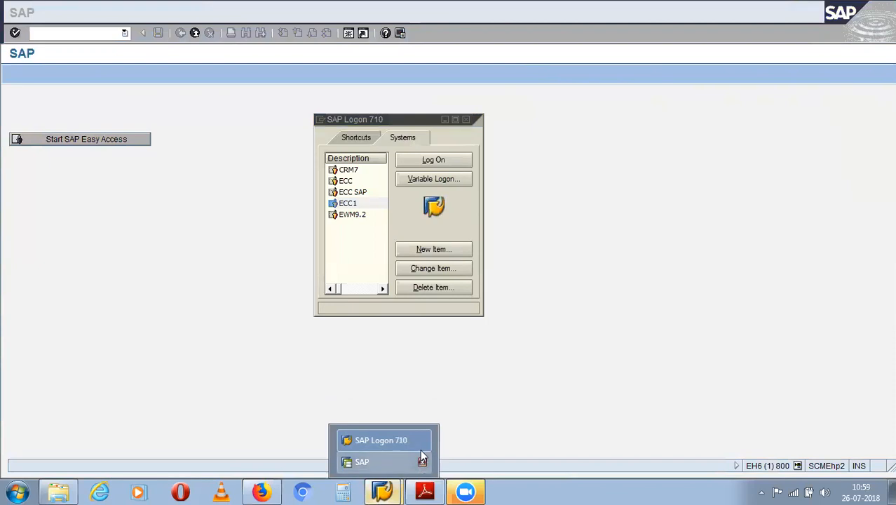
left_click(422, 461)
left_click(130, 226)
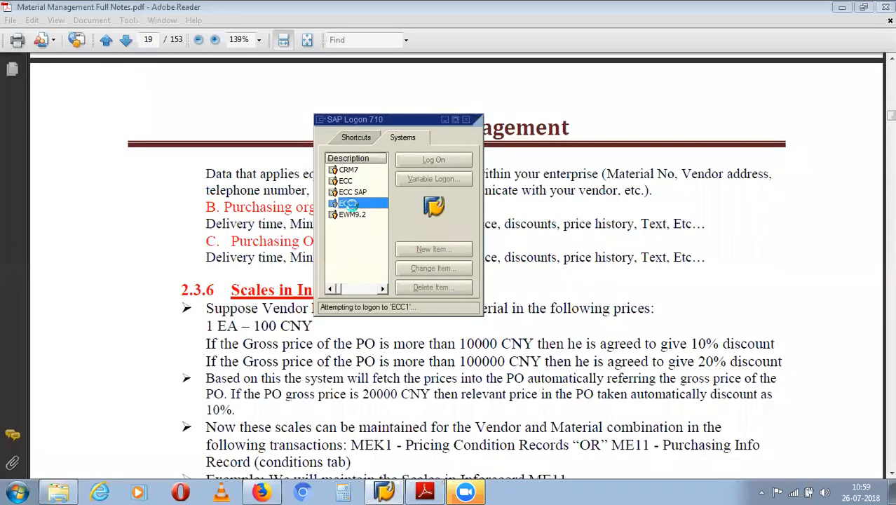
- Log back on to the ECC1 system with the user ID and password
double_click(349, 204)
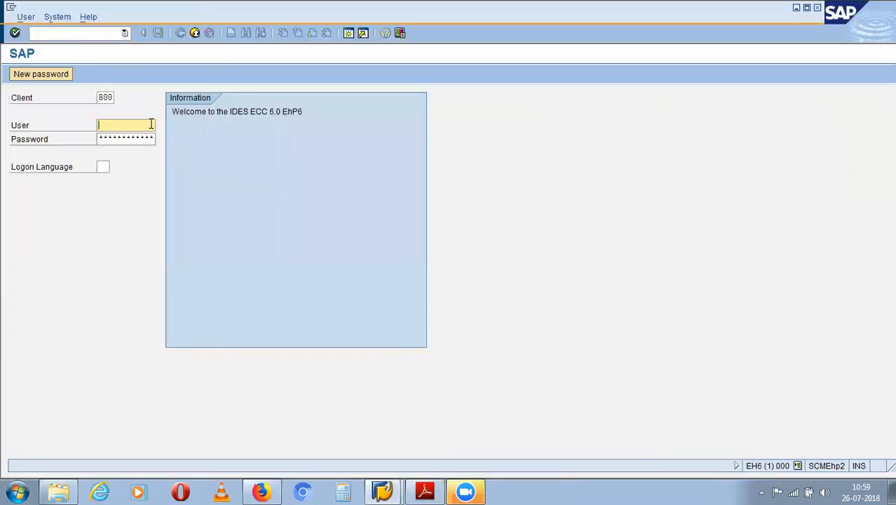
type("100199")
key("Tab")
type("*****")
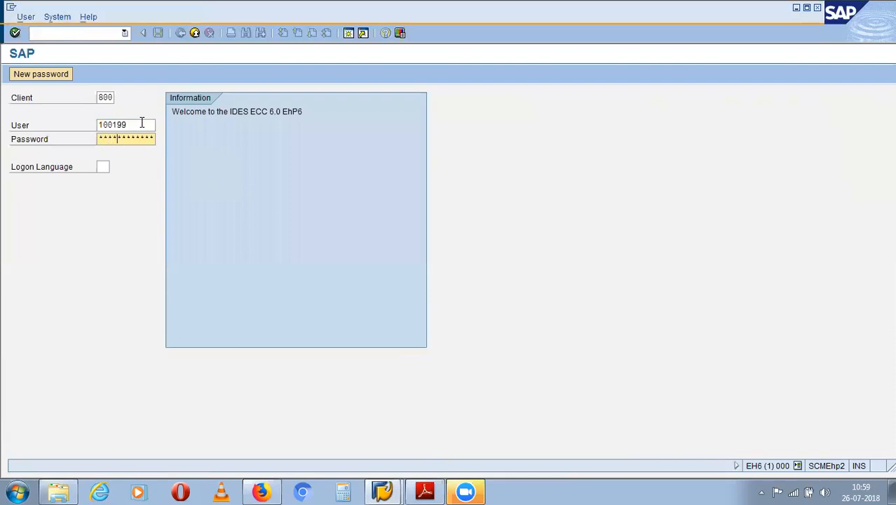
type("****")
key("Return")
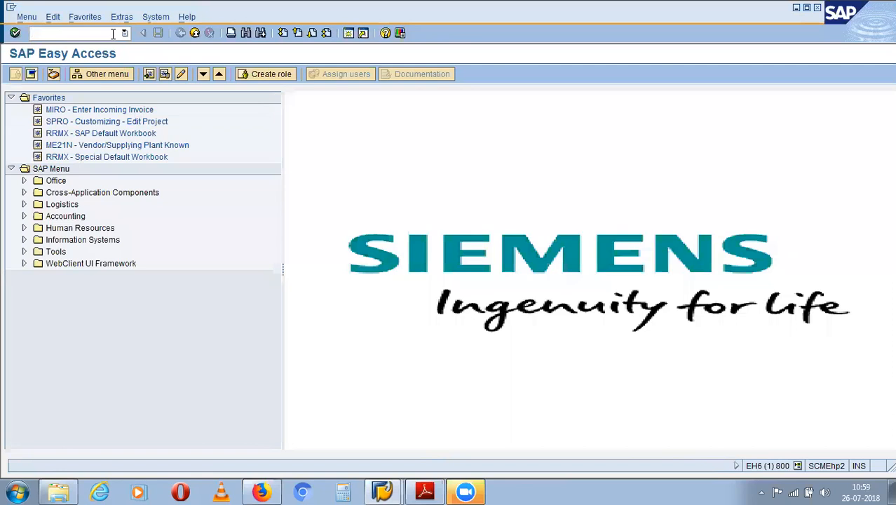
type("mk01")
key("Return")
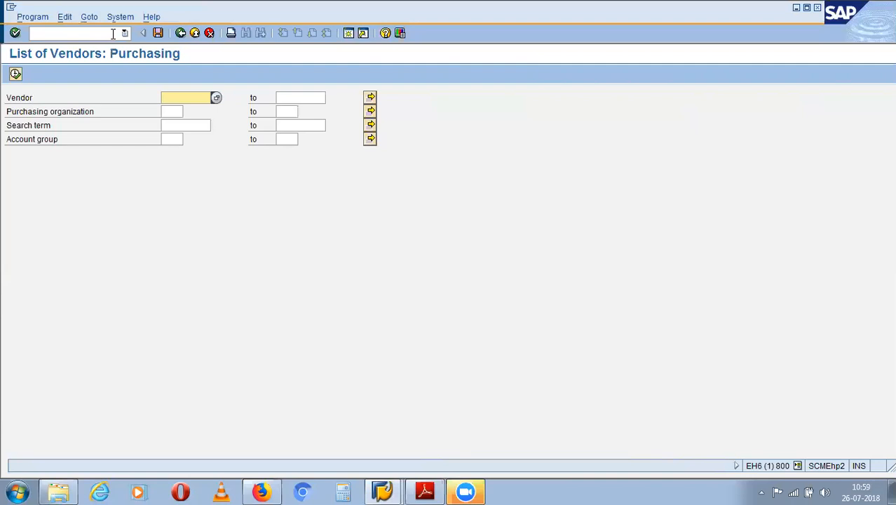
left_click(173, 111)
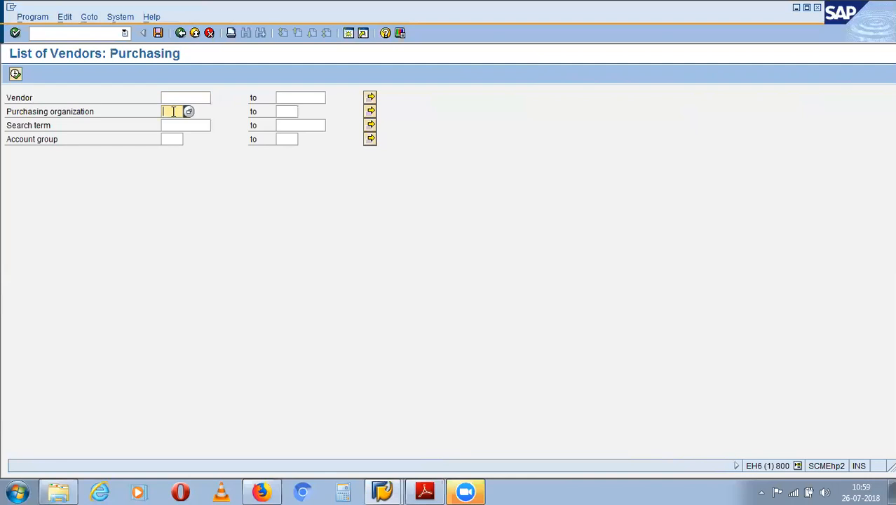
type("ag")
key("BackSpace")
type("p01")
key("F8")
left_click(15, 74)
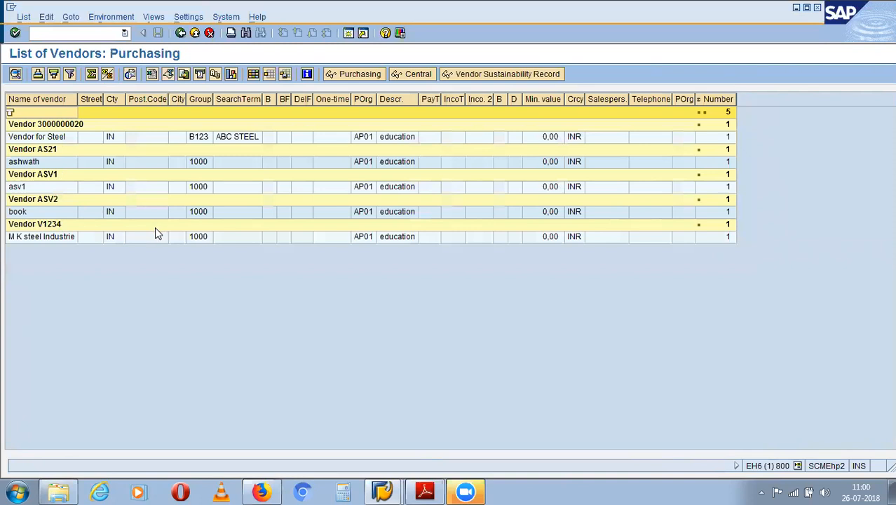
left_click(50, 151)
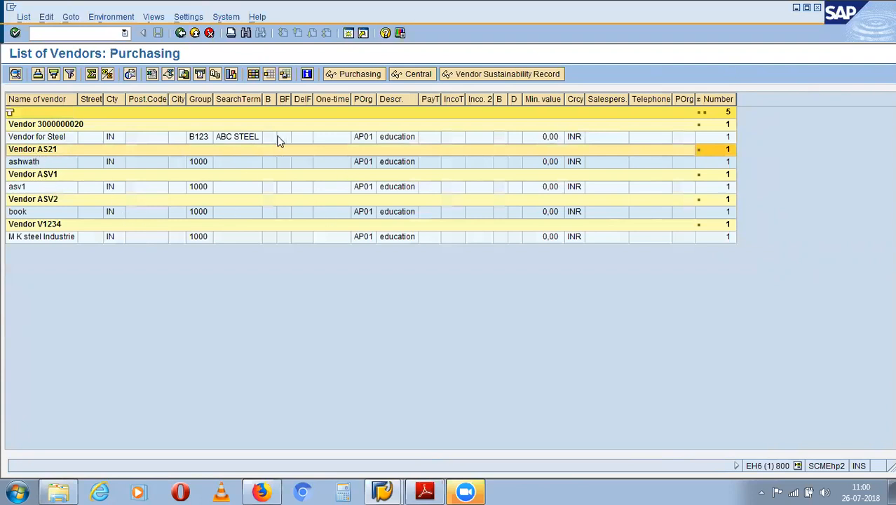
double_click(54, 149)
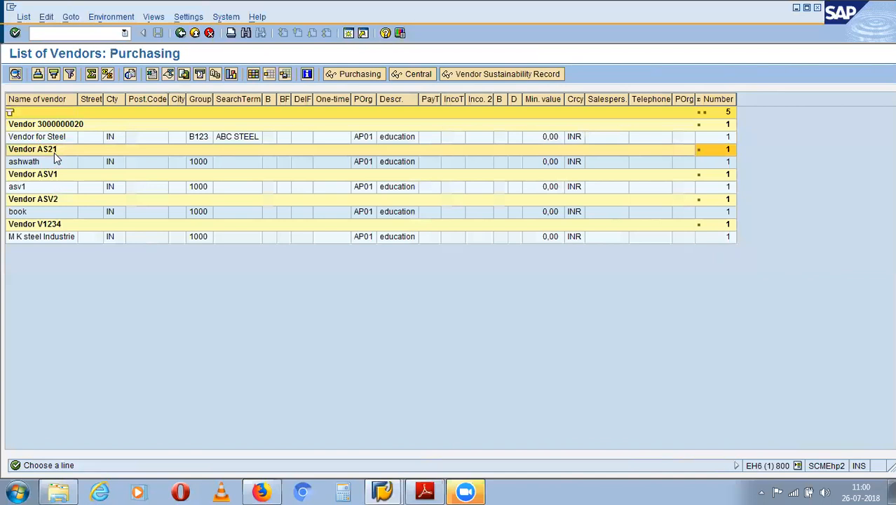
left_click(89, 34)
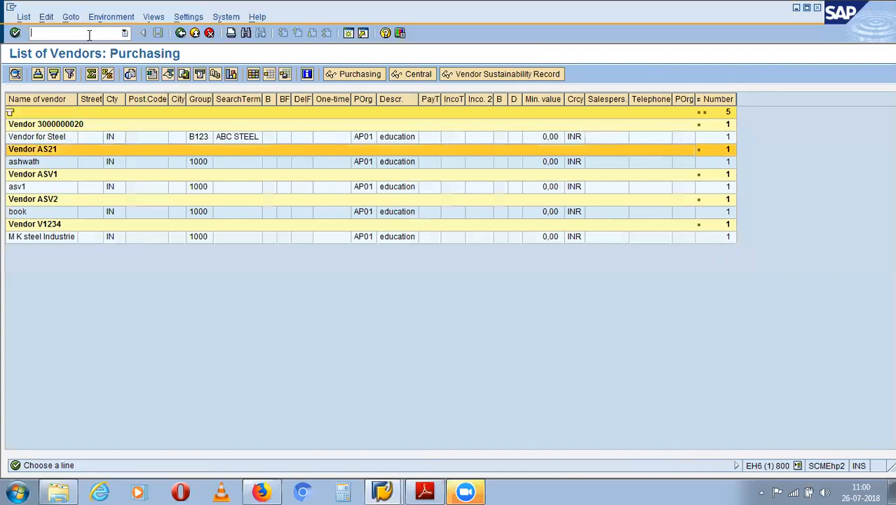
type("/n")
key("Return")
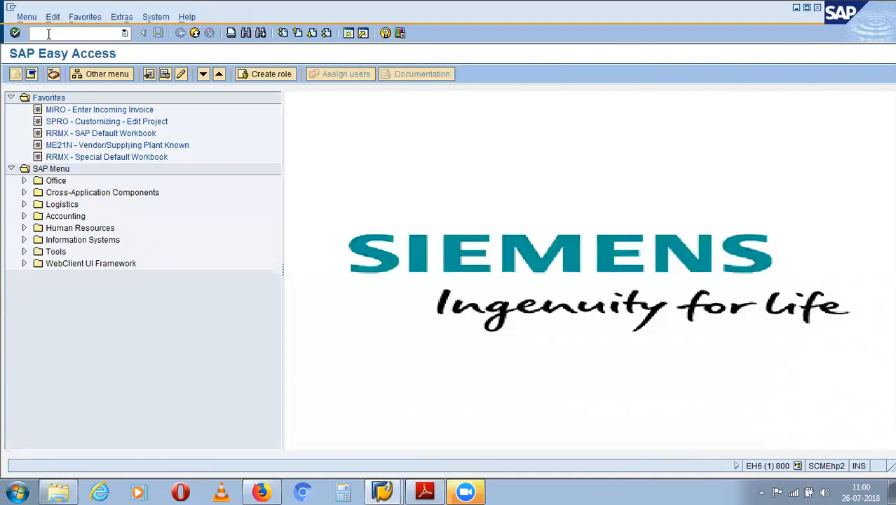
type("me13")
key("Return")
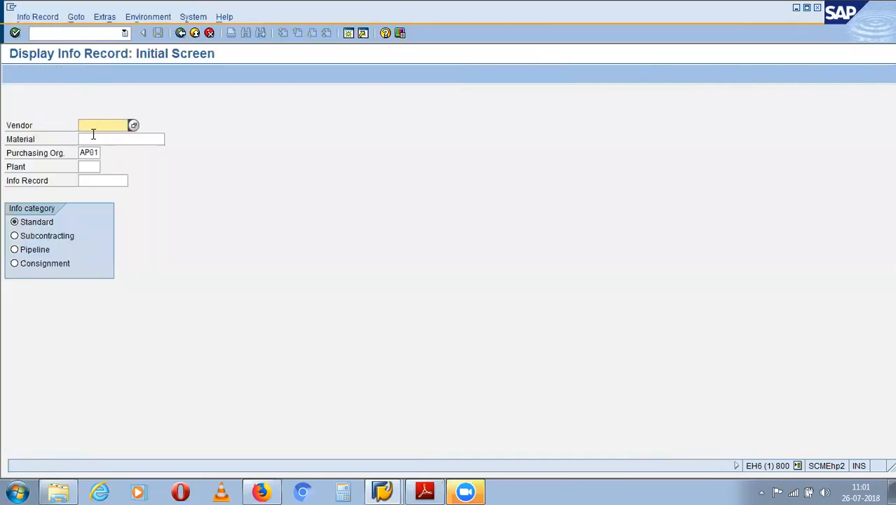
type("as21")
left_click(96, 170)
type("cp11")
key("Return")
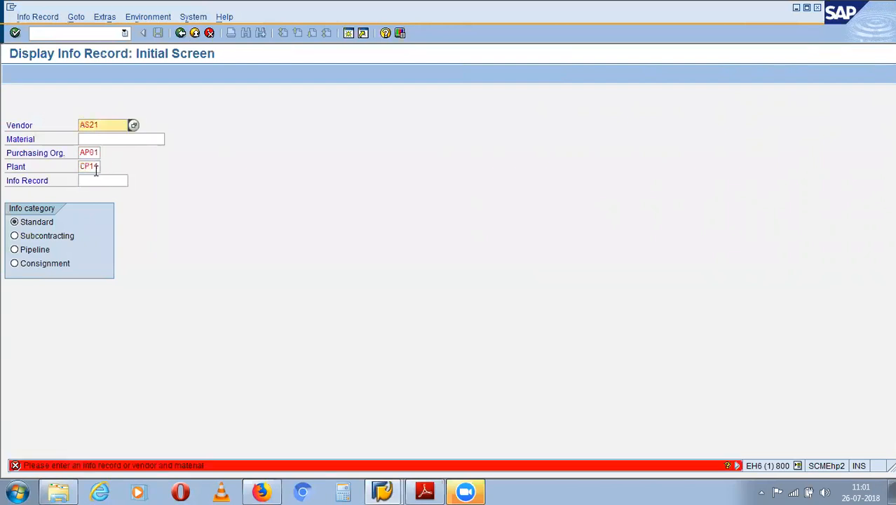
left_click(122, 138)
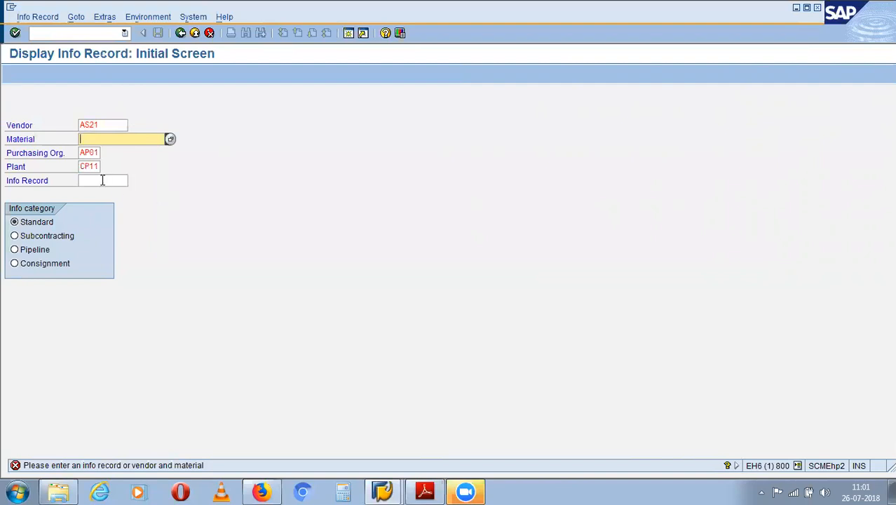
left_click(91, 34)
left_click(108, 140)
left_click(85, 33)
type("/n")
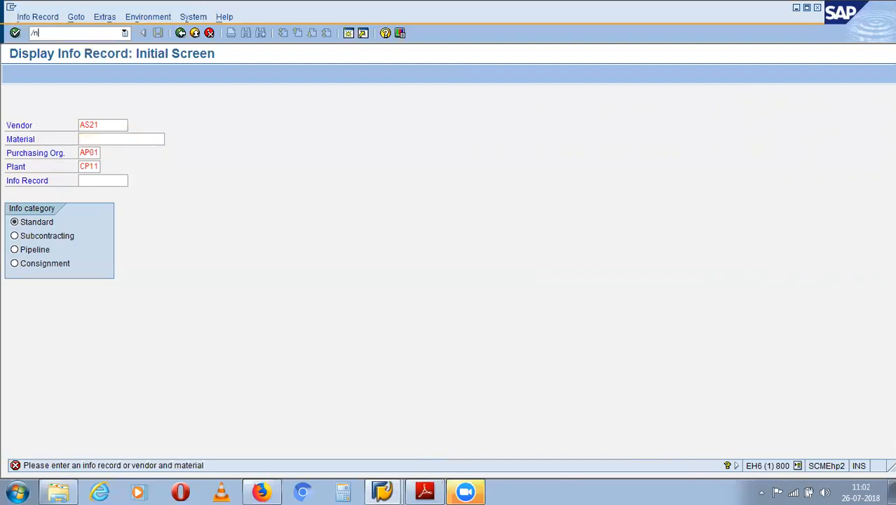
key("Return")
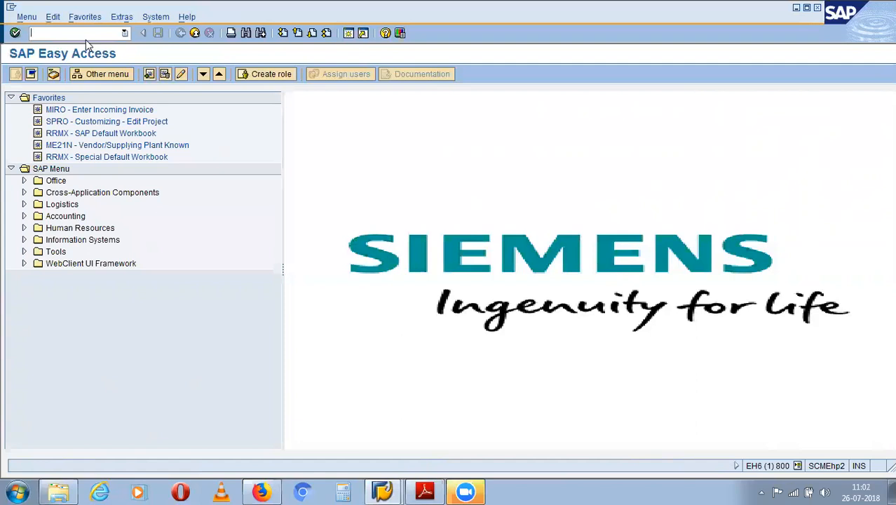
- Run MKVZ for the purchasing vendor list, then return to Easy Access
type("mkvz")
key("Return")
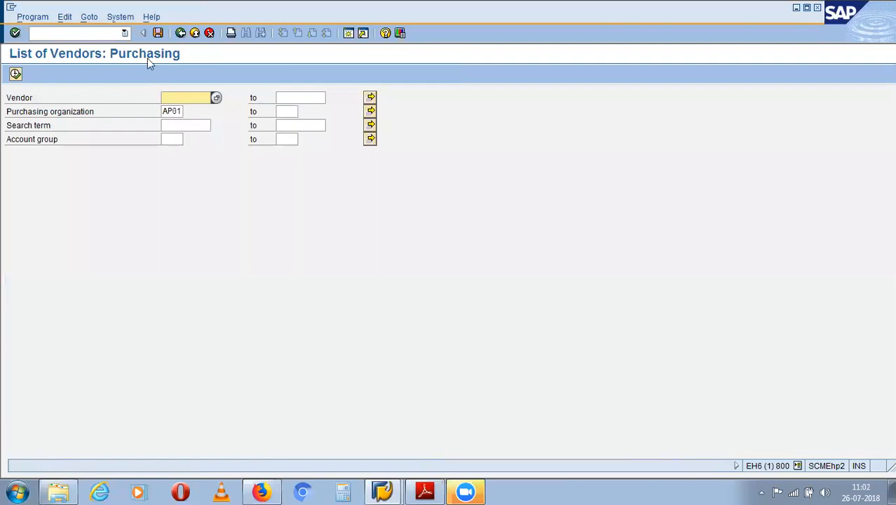
left_click(95, 32)
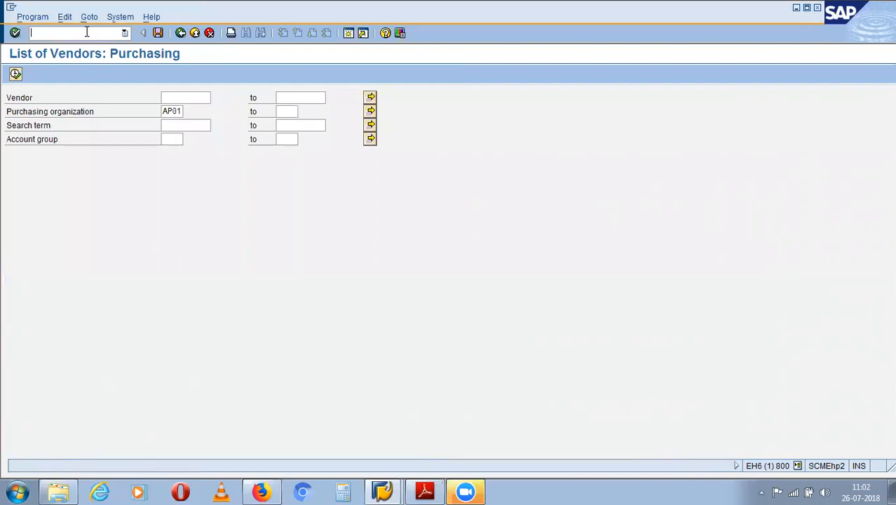
type("/n")
key("Return")
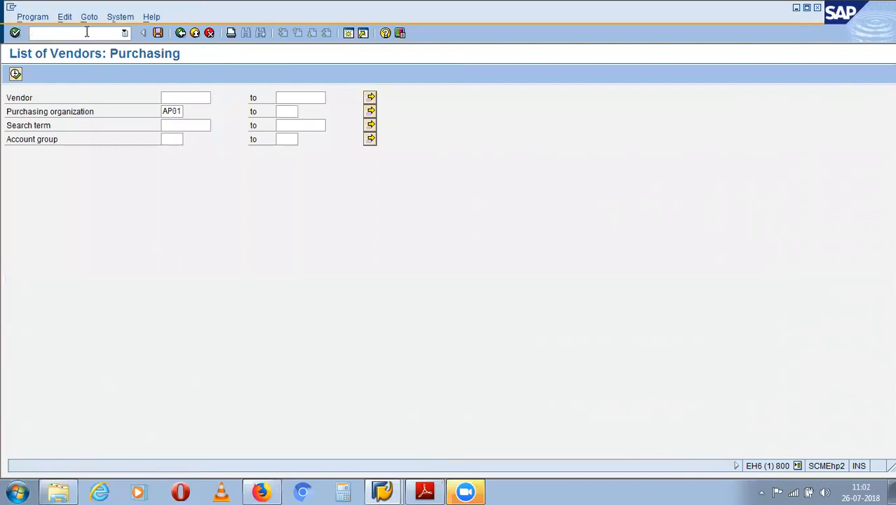
- Try the MM03 display material transaction twice, then return to Easy Access with /n
type("mm03")
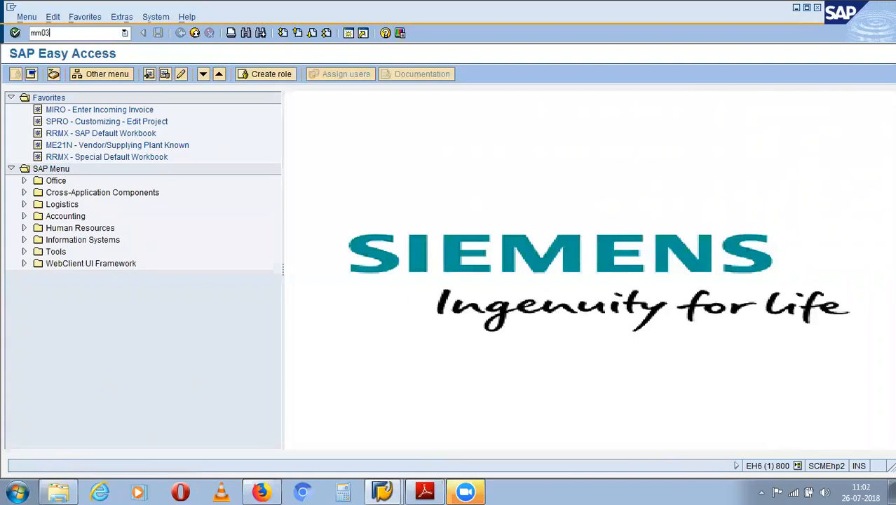
key("Return")
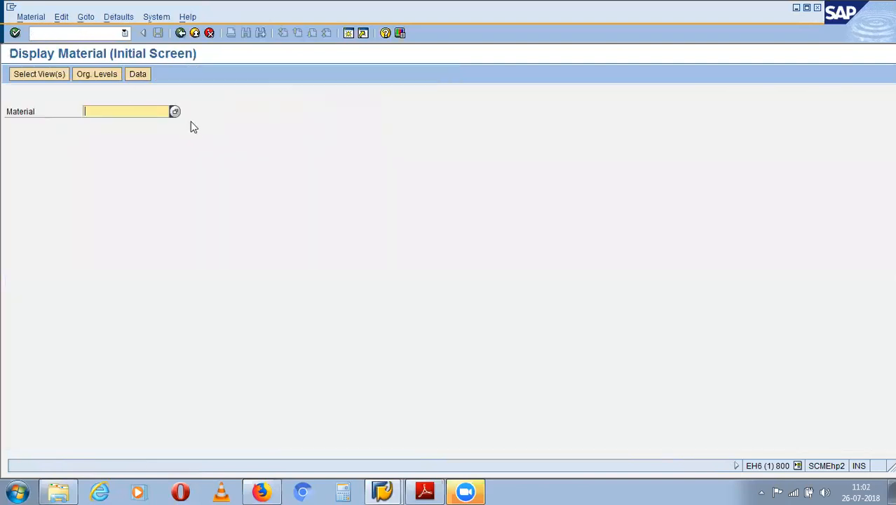
left_click(67, 34)
type("mm03")
key("Return")
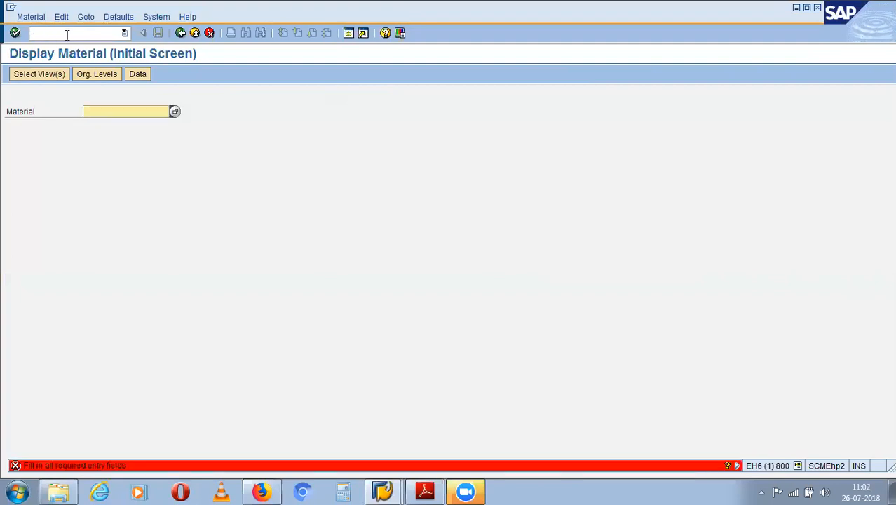
left_click(70, 33)
type("/n")
key("Return")
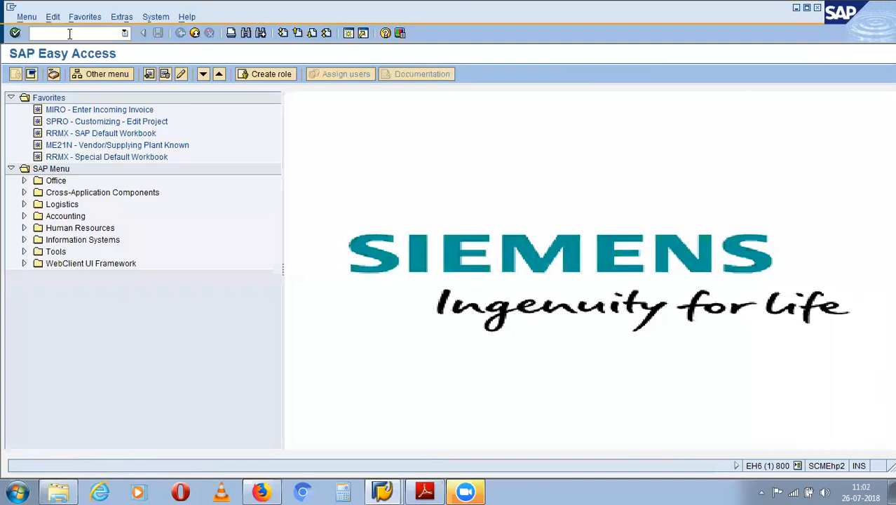
- List plant CP11's materials with MM60, finding rice as material 139, then return
type("mm60")
key("Return")
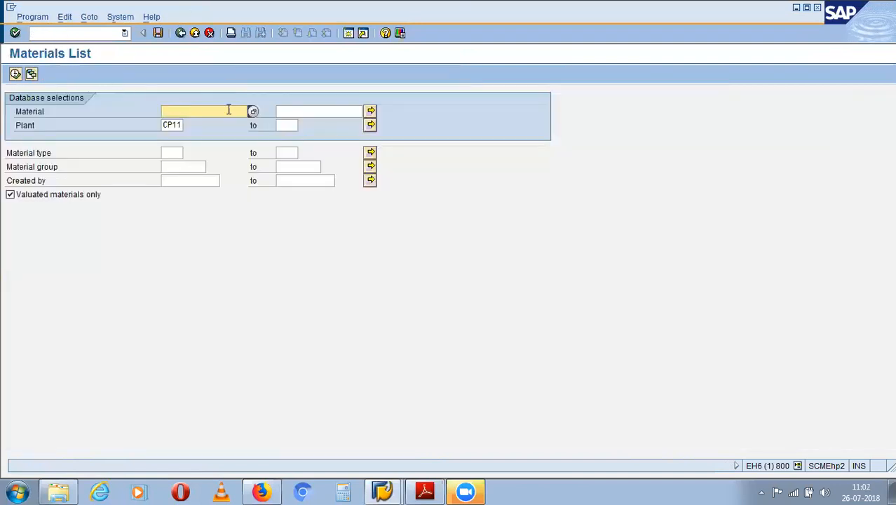
left_click(15, 73)
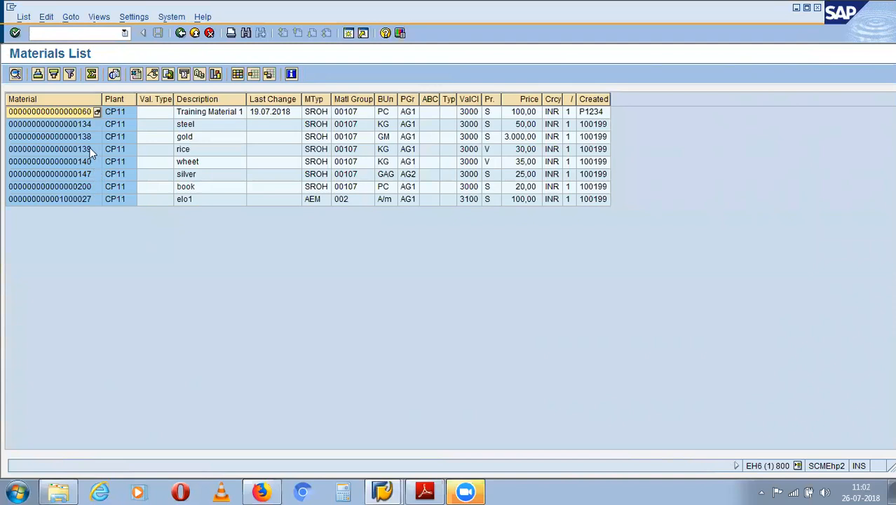
left_click(62, 36)
type("/n")
key("Return")
type("me")
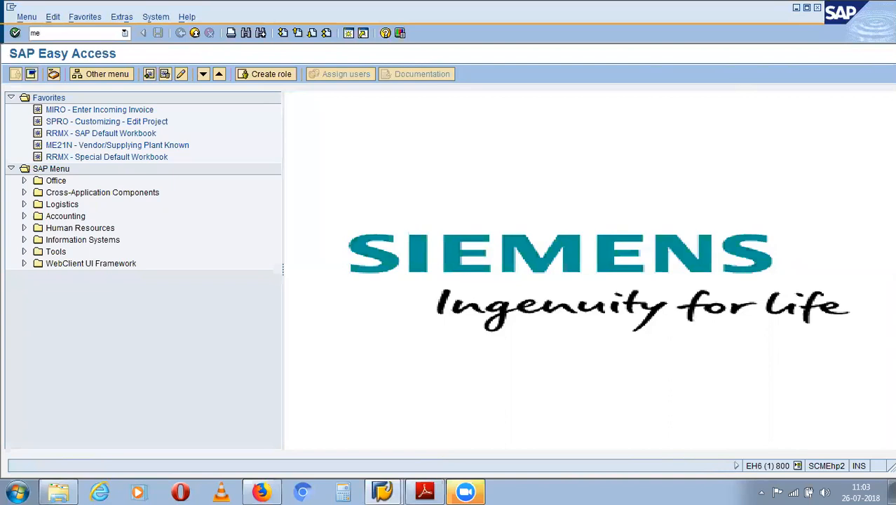
type("13")
key("Return")
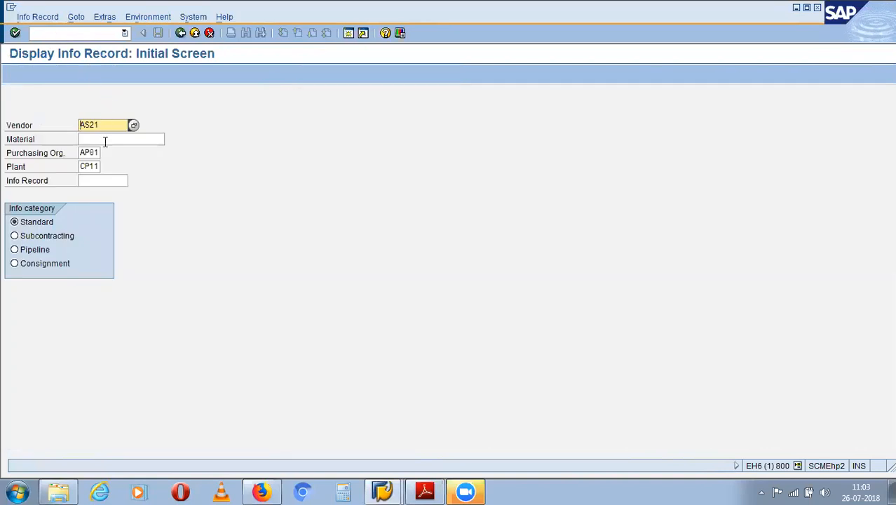
left_click(103, 139)
type("139")
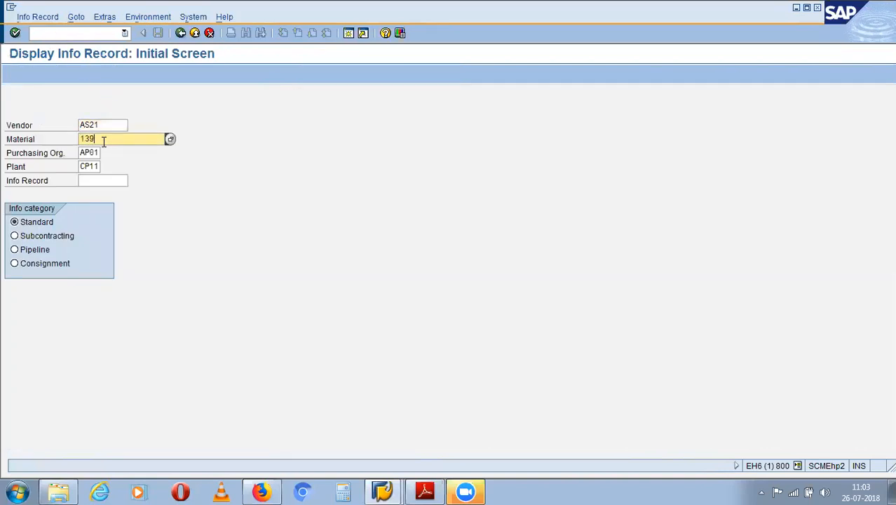
left_click(80, 143)
type("0000000000")
type("00000")
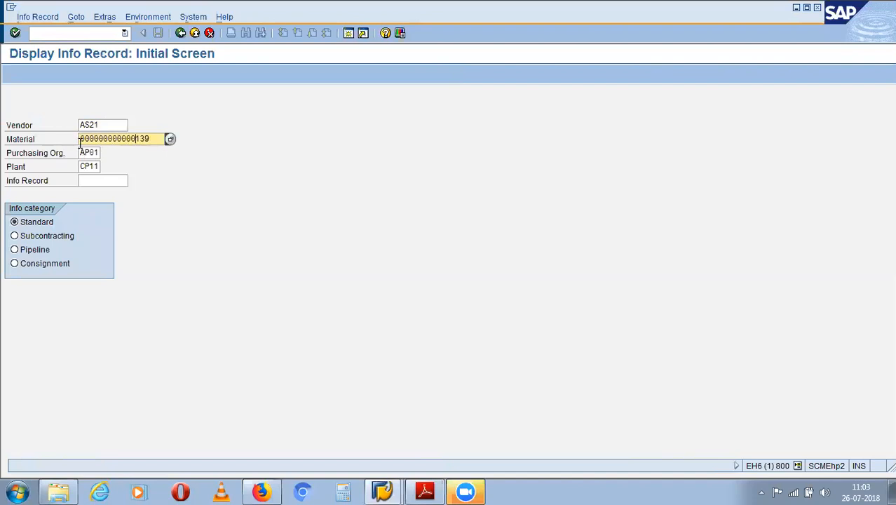
key("Return")
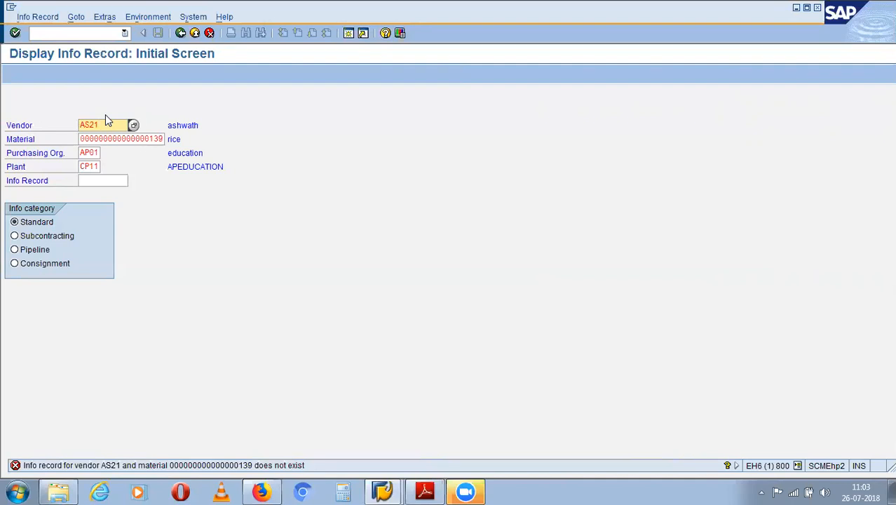
left_click(89, 34)
type("mm")
key("BackSpace")
key("BackSpace")
- Open the MM60 materials list for material 139
key("F3")
type("mm60")
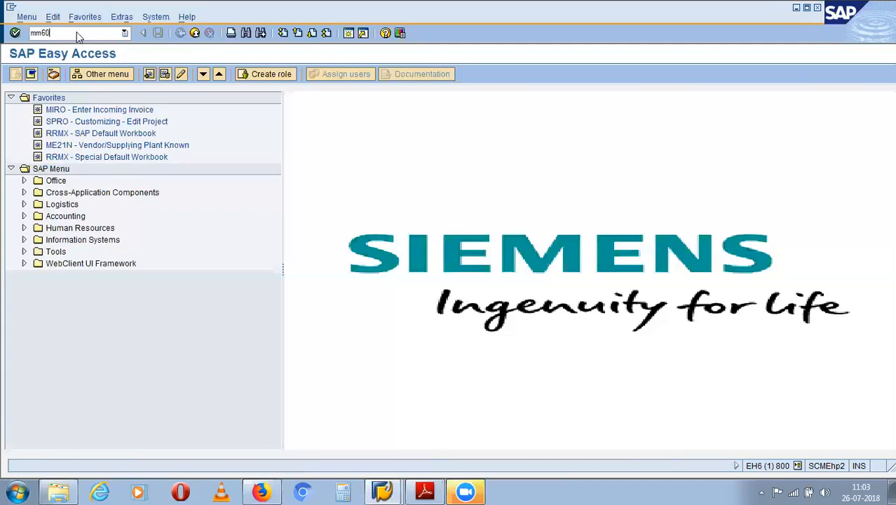
key("Return")
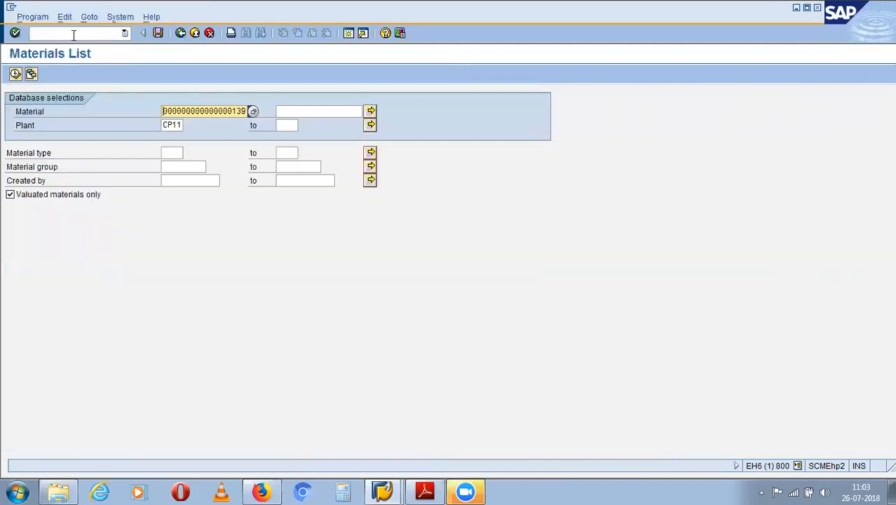
- Return to Easy Access and start ME1M, prefilled with material 139, AP01 and CP11
left_click(73, 34)
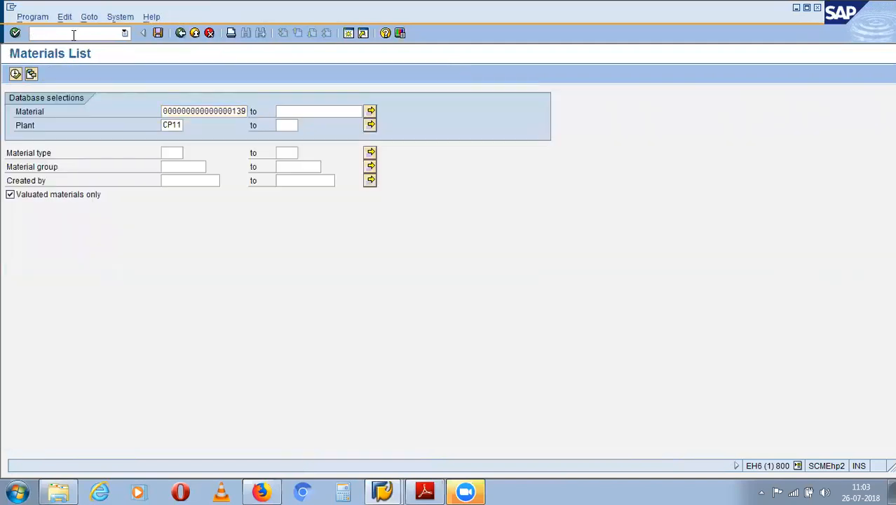
type("me1")
key("BackSpace")
key("BackSpace")
key("BackSpace")
type("/n")
key("Return")
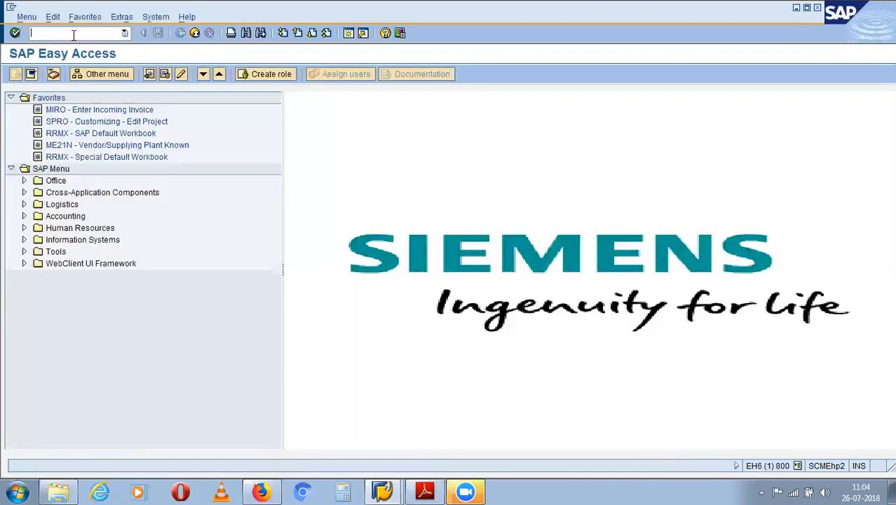
type("me1m")
key("Return")
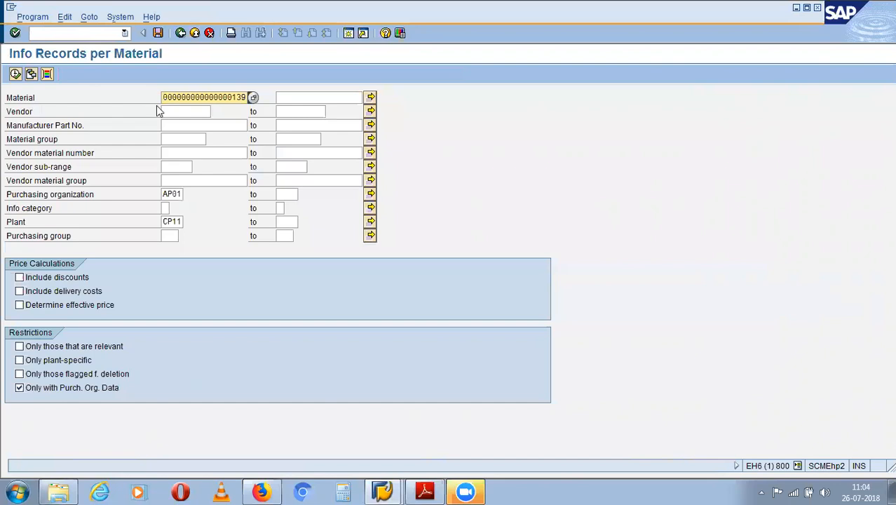
- Delete material 139 from the criterion to list info records for gold, rice and book
key("Delete")
key("Delete")
key("Delete")
key("Delete")
key("Delete")
key("Delete")
key("Delete")
key("Delete")
key("Delete")
key("Delete")
key("Delete")
key("Delete")
key("Delete")
key("Delete")
key("Delete")
key("Delete")
key("Delete")
key("Delete")
- Execute the ME1M report for all materials and scroll the gold, rice and book info records
left_click(15, 73)
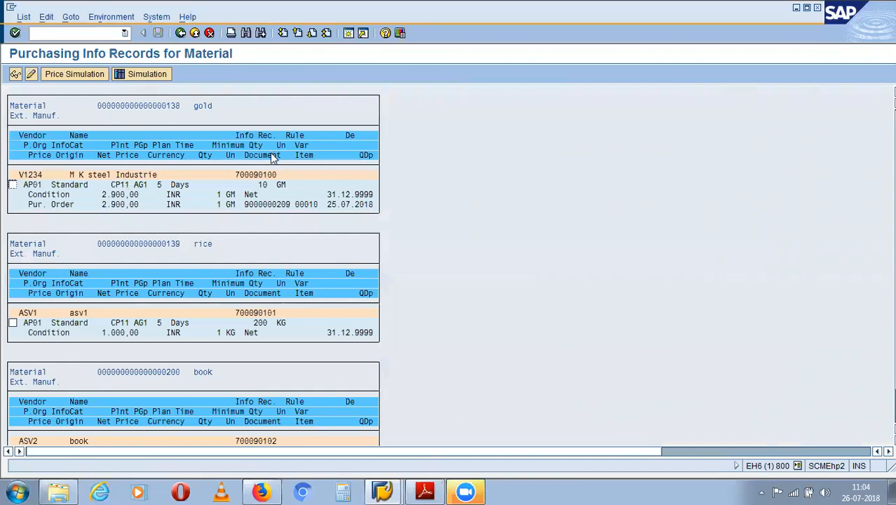
scroll(240, 181, "down", 3)
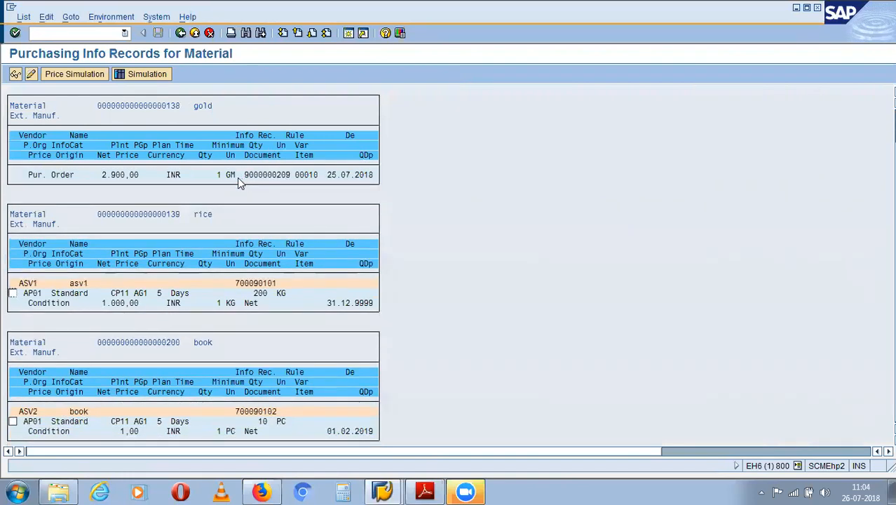
scroll(229, 185, "up", 2)
scroll(229, 188, "up", 1)
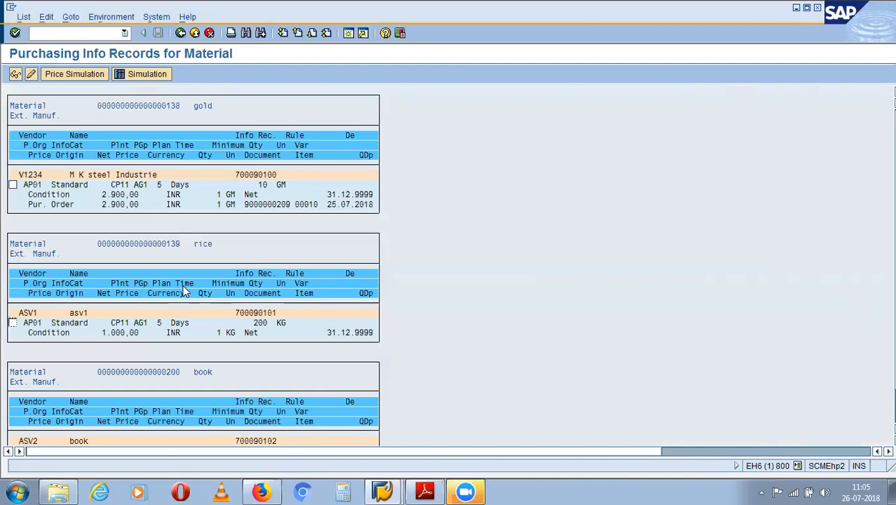
scroll(185, 294, "down", 1)
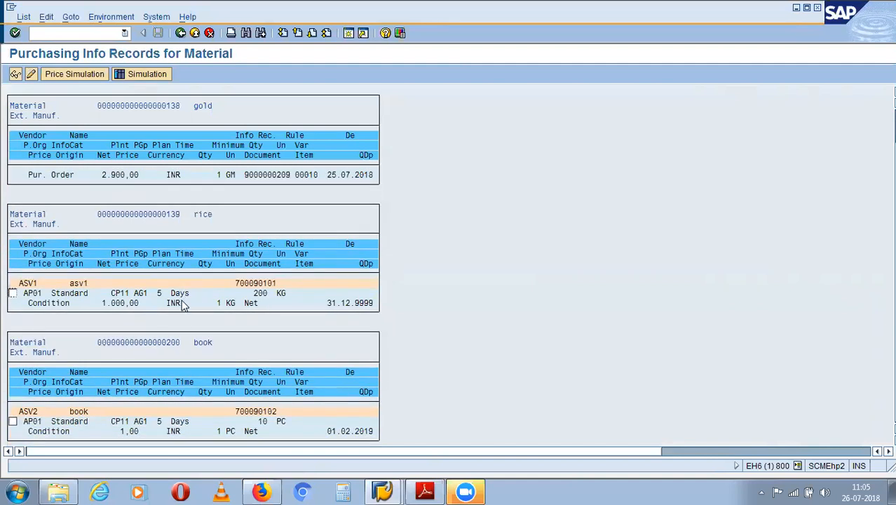
scroll(182, 305, "up", 2)
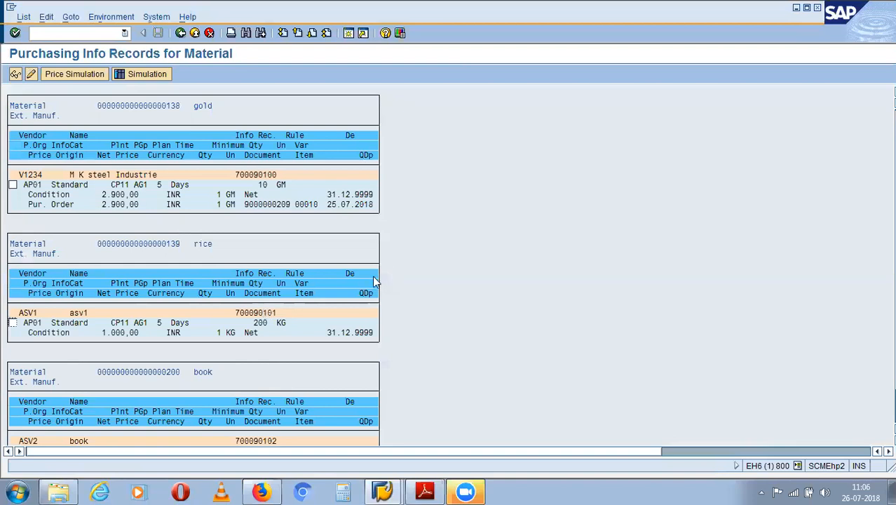
scroll(374, 281, "down", 1)
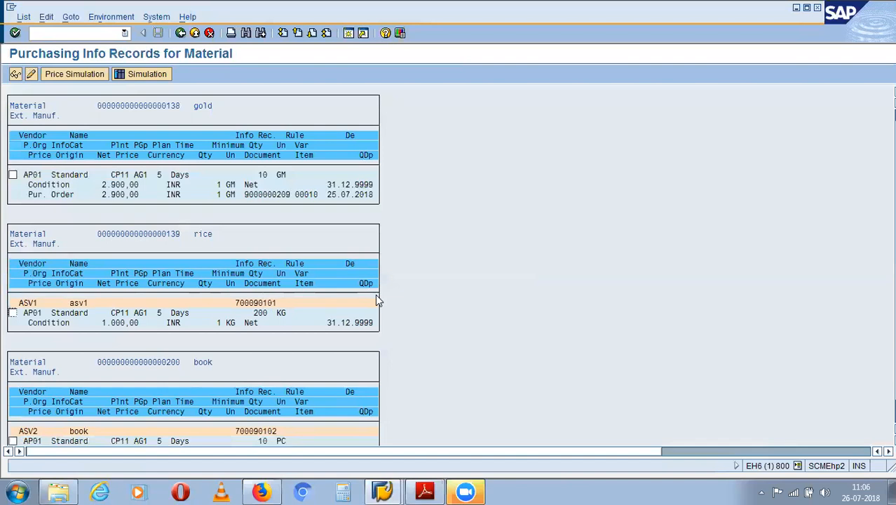
- Leave the report with /n and reopen the Info Records per Material selection screen
left_click(55, 33)
type("/n")
key("Return")
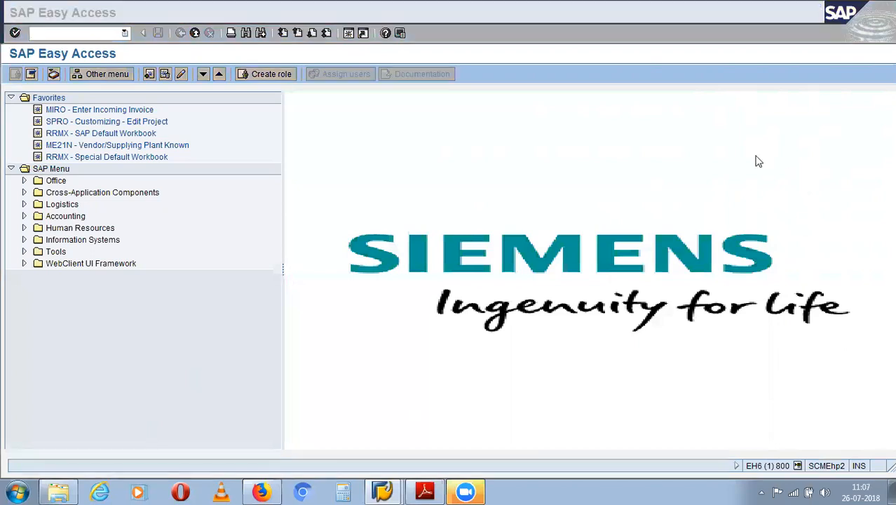
left_click(413, 29)
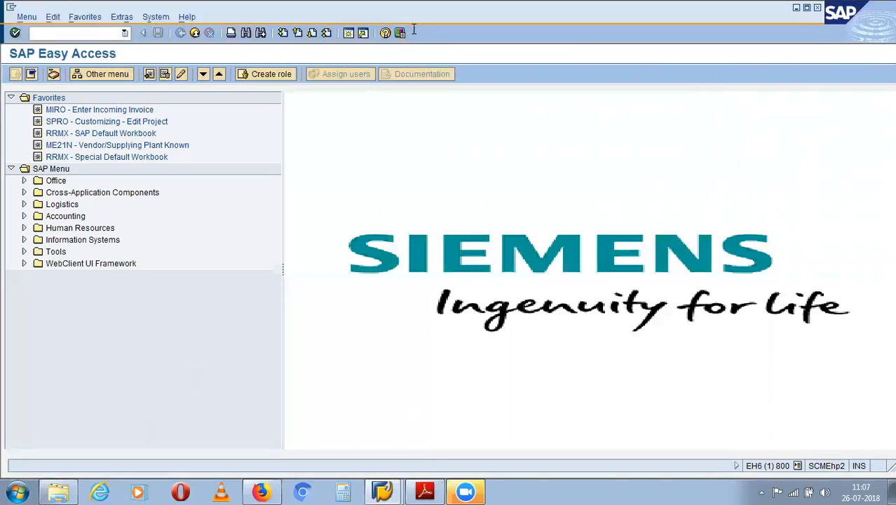
type("m")
type("iro")
key("Return")
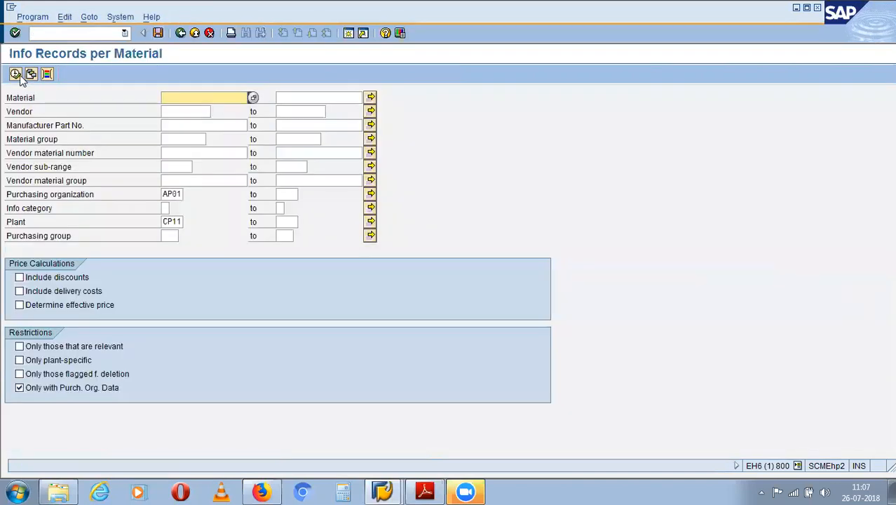
- Execute the info records list again, then return to SAP Easy Access with /n
left_click(19, 78)
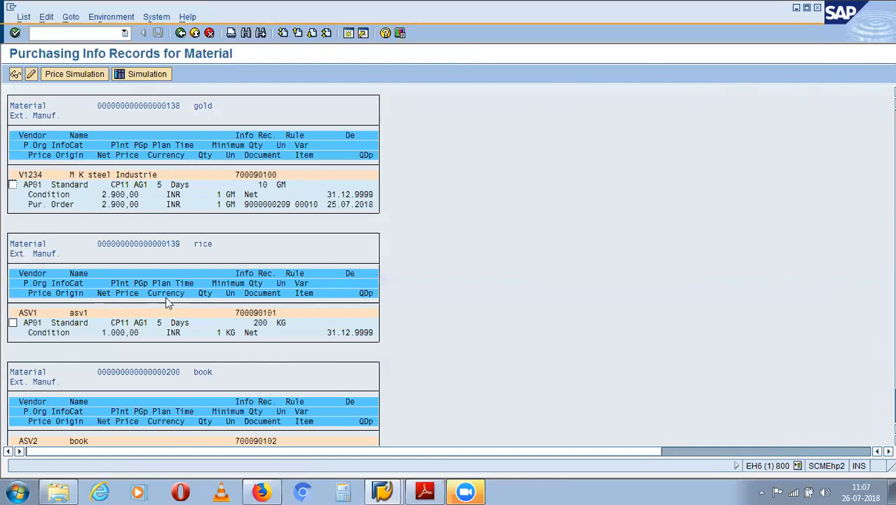
left_click(71, 32)
type("/n")
key("Return")
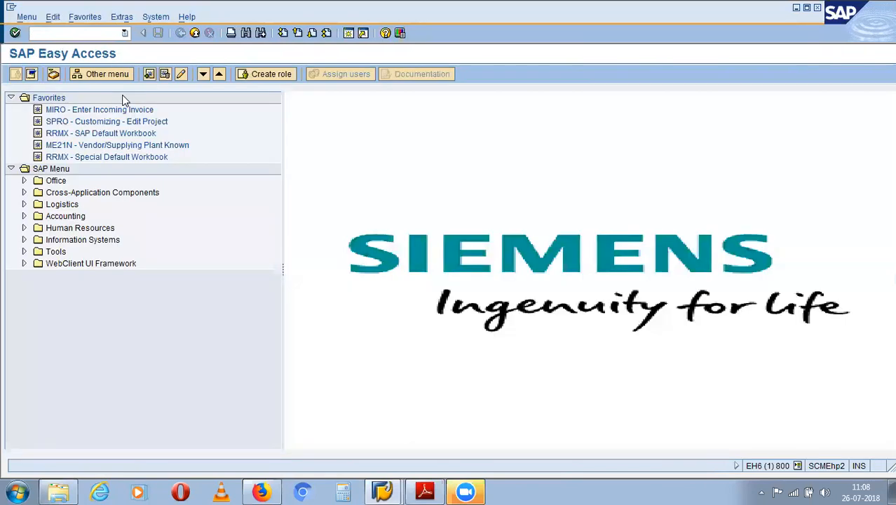
- Start ME11 with vendor ASV1 and material 139, and validate the entries
left_click(99, 38)
type("me11")
key("Return")
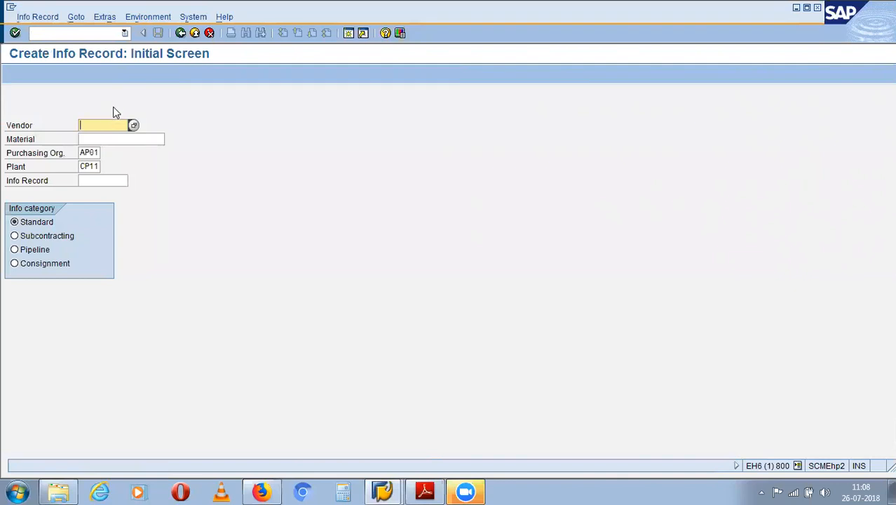
type("as")
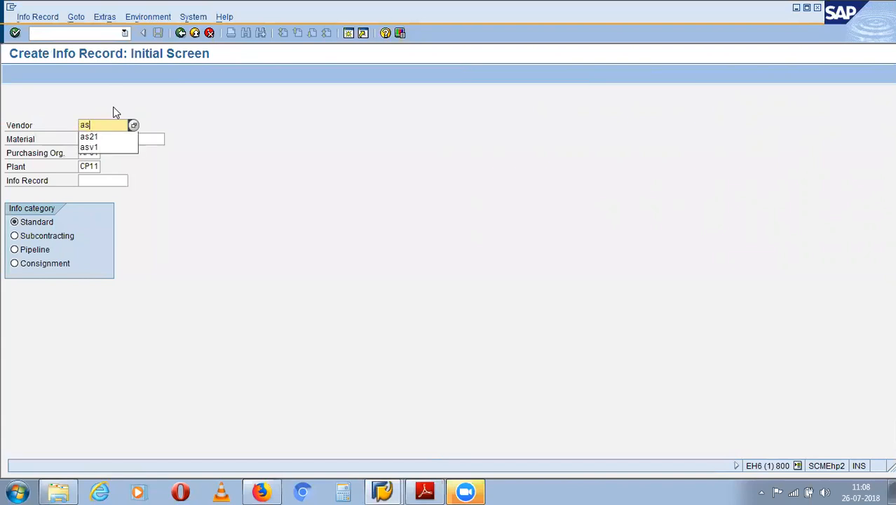
type("v1")
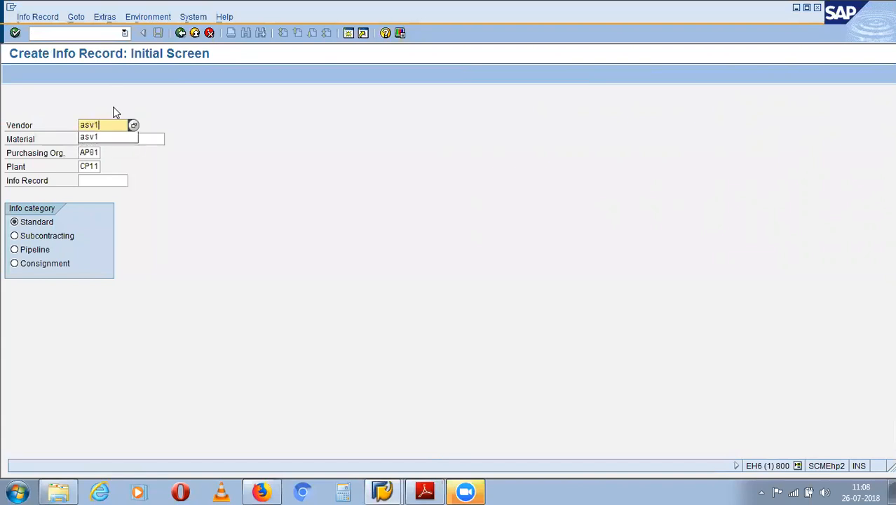
left_click(117, 139)
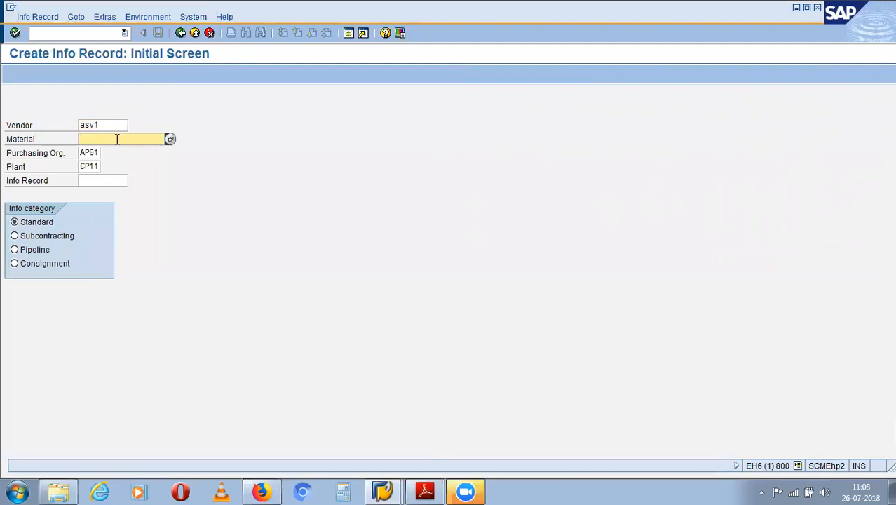
type("139")
key("Return")
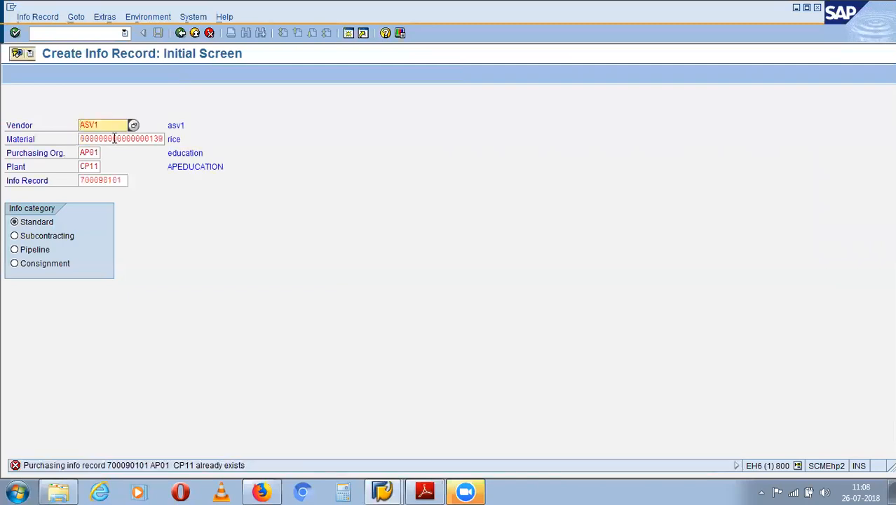
- Change the vendor to ASV2, clear the existing info record number, and continue to General Data
double_click(117, 139)
double_click(117, 139)
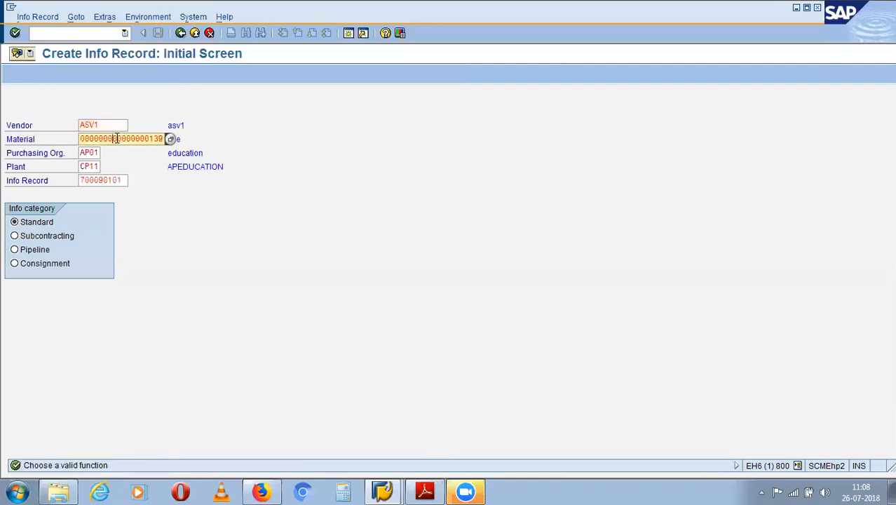
key("Return")
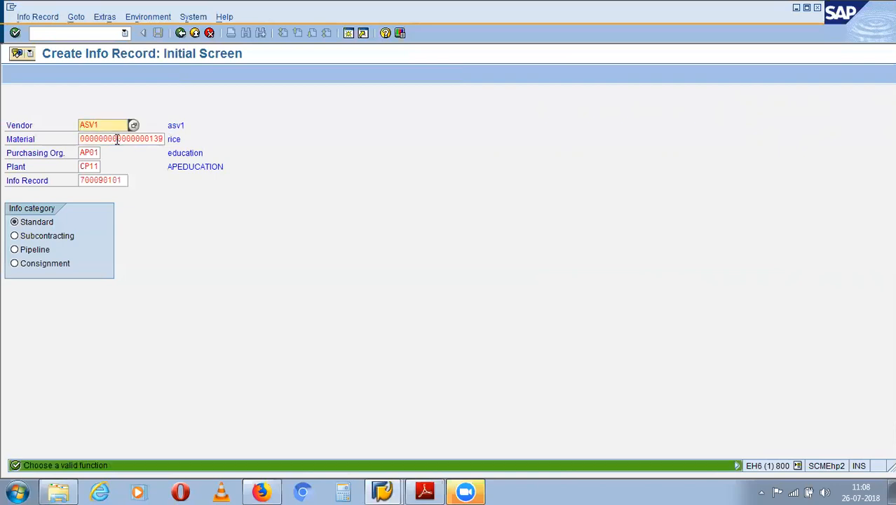
double_click(161, 139)
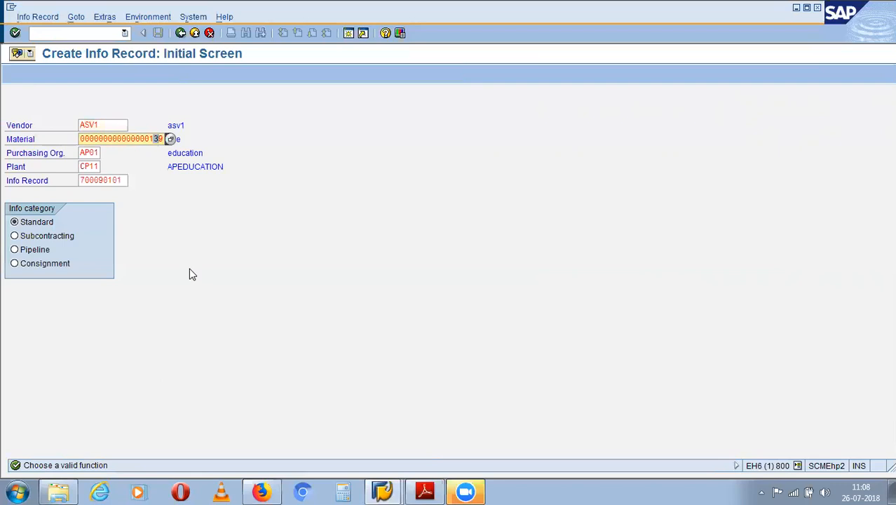
left_click(283, 141)
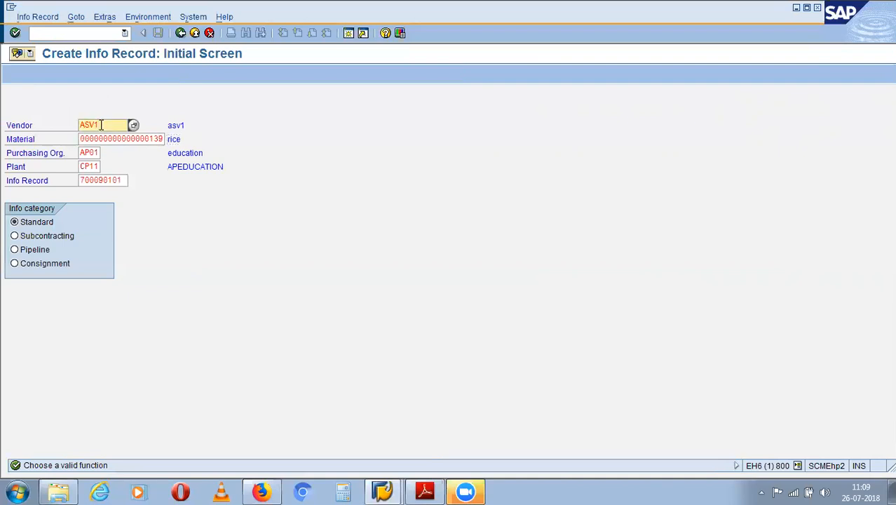
key("BackSpace")
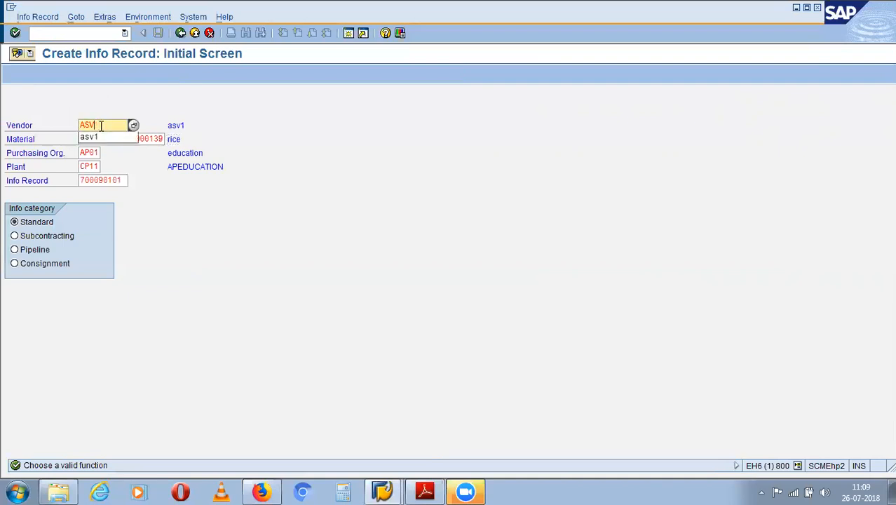
type("2")
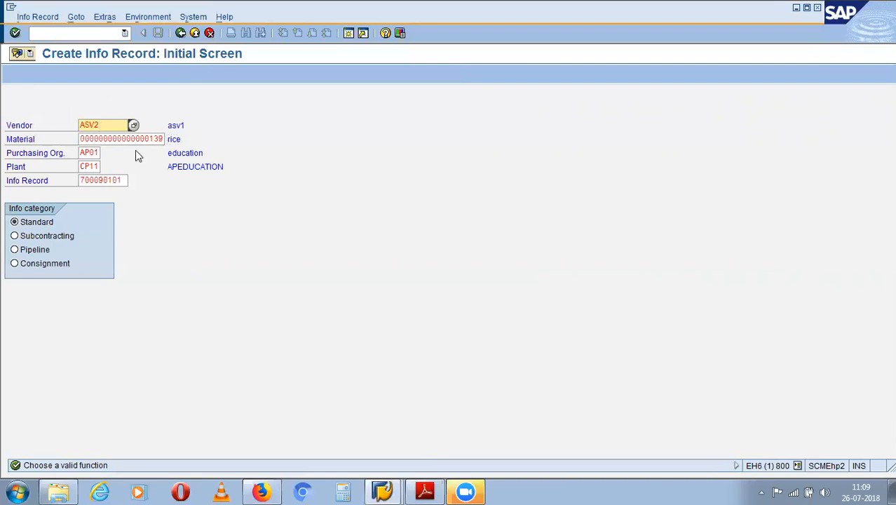
left_click_drag(124, 180, 83, 191)
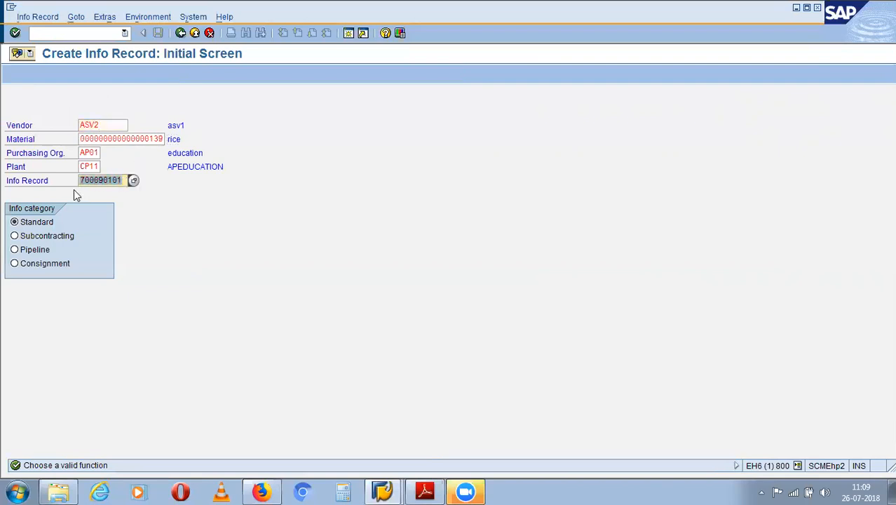
key("BackSpace")
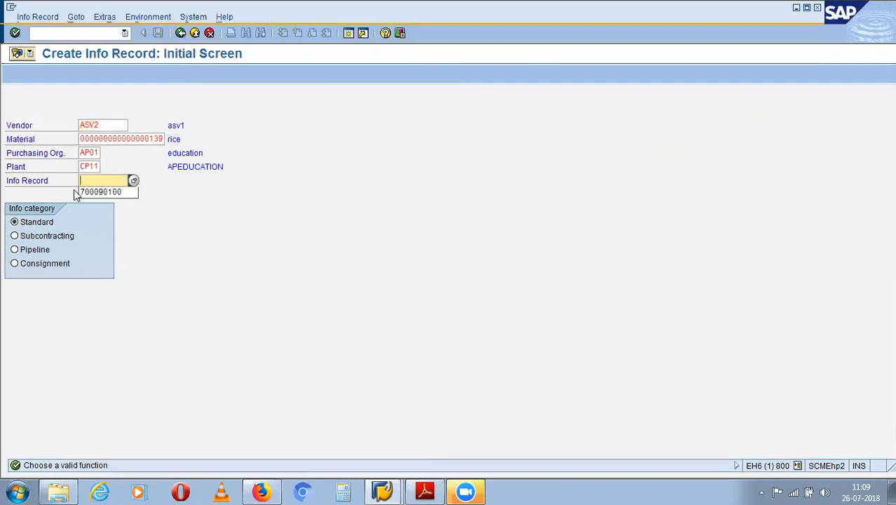
key("Return")
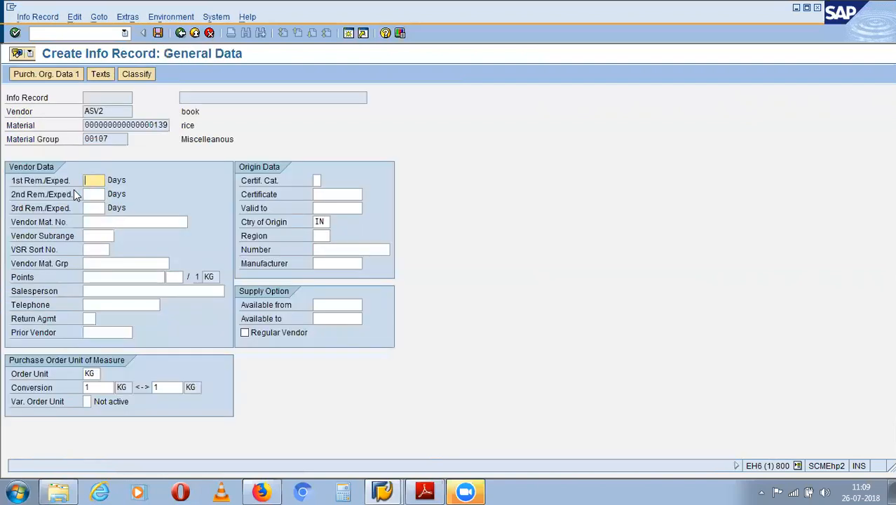
- Set the reminder days to 6, 7 and 8
type("6")
key("Tab")
type("7")
key("Tab")
type("8")
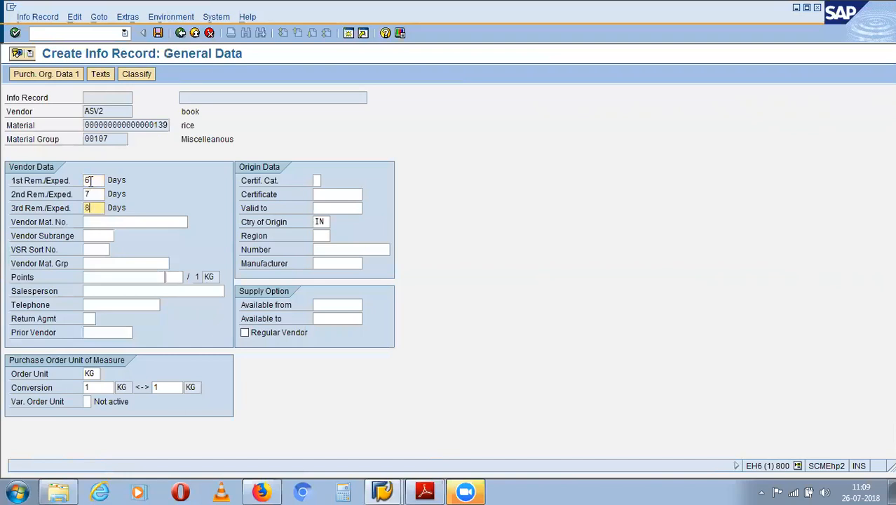
key("Return")
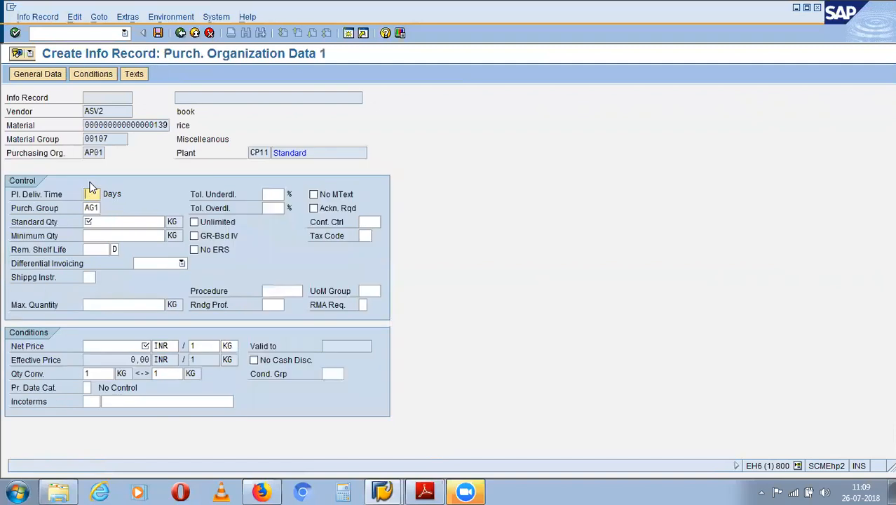
- Enter standard quantity 10, minimum quantity 10, planned delivery 6 days and net price 10
left_click(108, 222)
type("10")
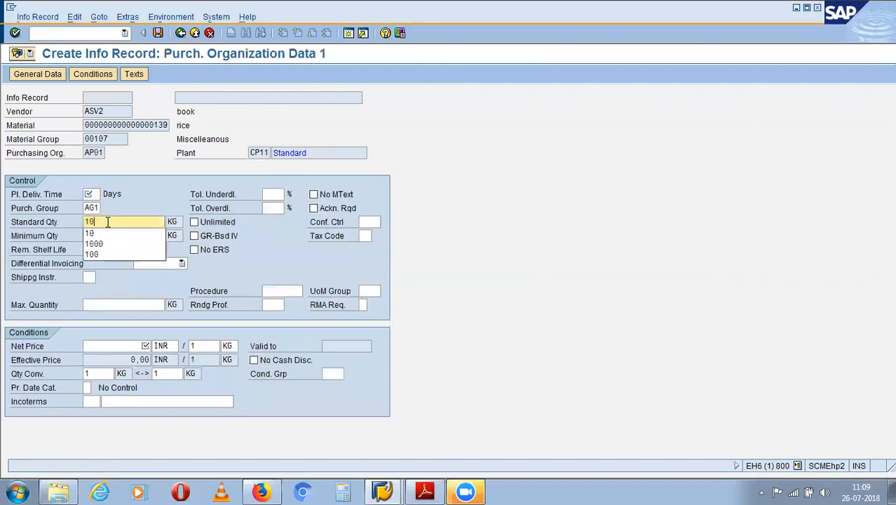
key("Tab")
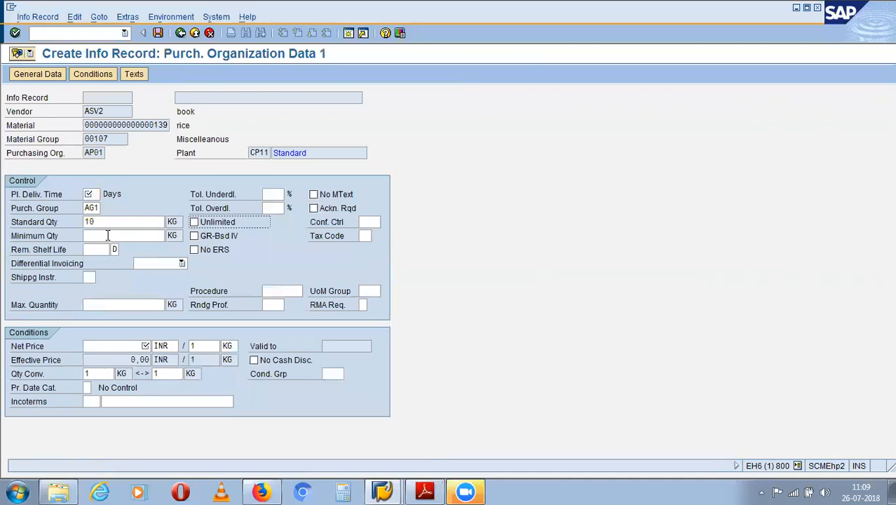
left_click(108, 235)
type("10")
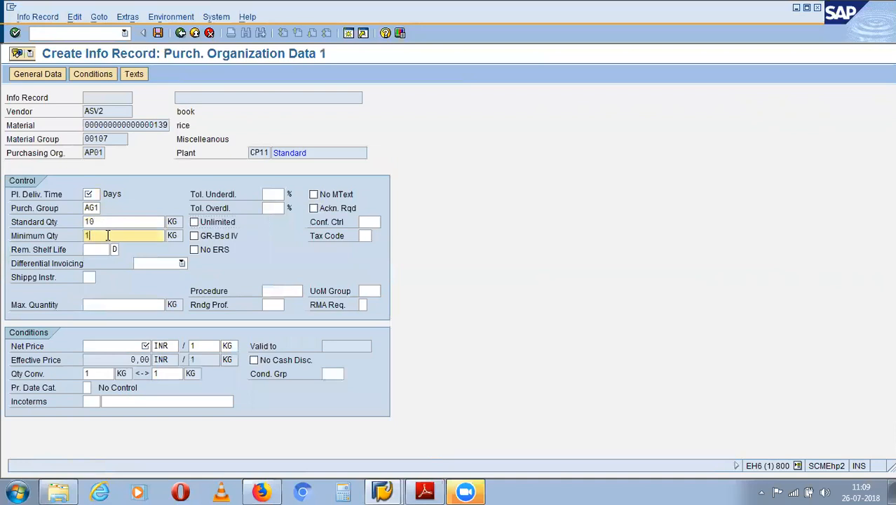
left_click(95, 194)
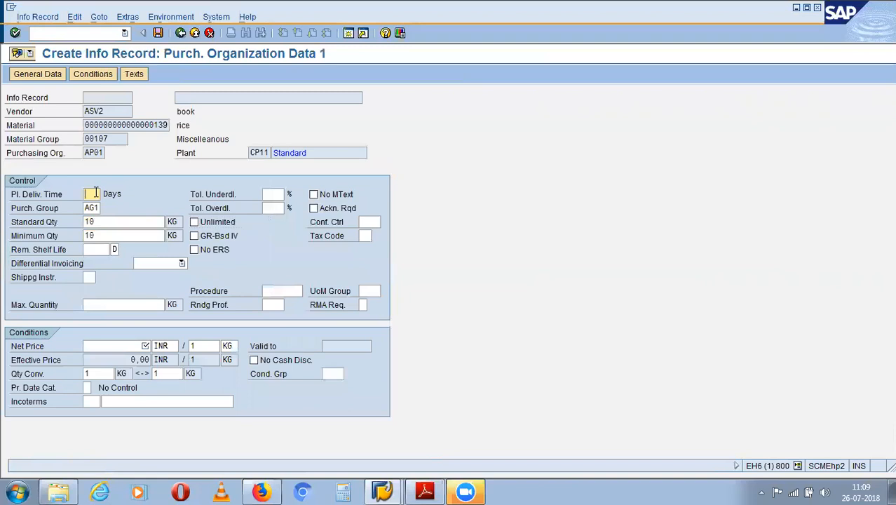
type("6")
key("Return")
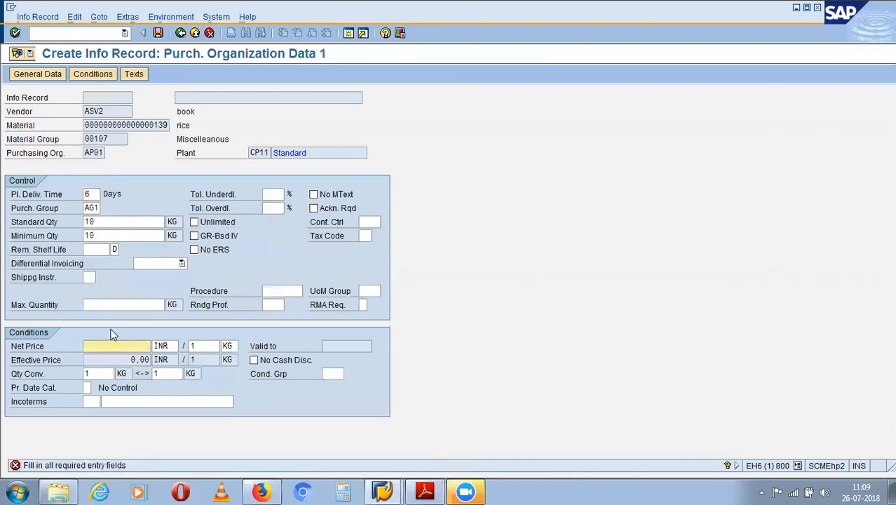
type("10")
key("Return")
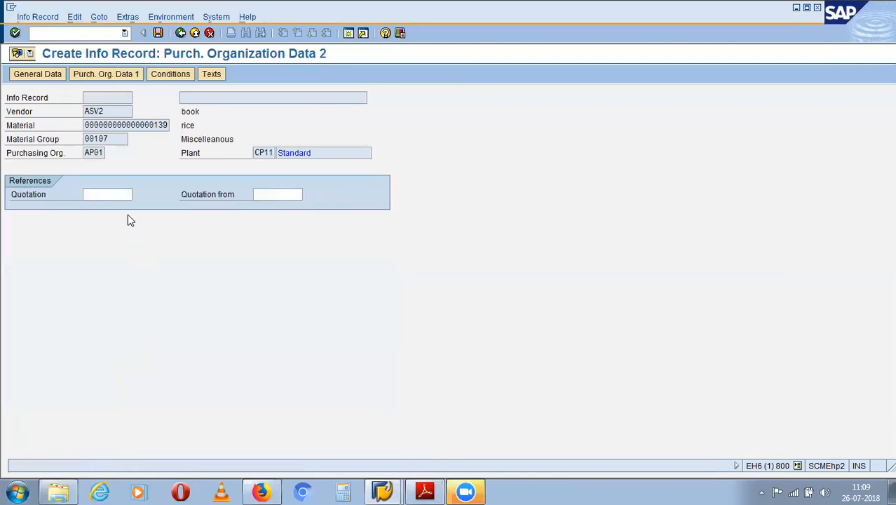
- Confirm the Text Overview and answer Yes to save info record 700090105
key("Return")
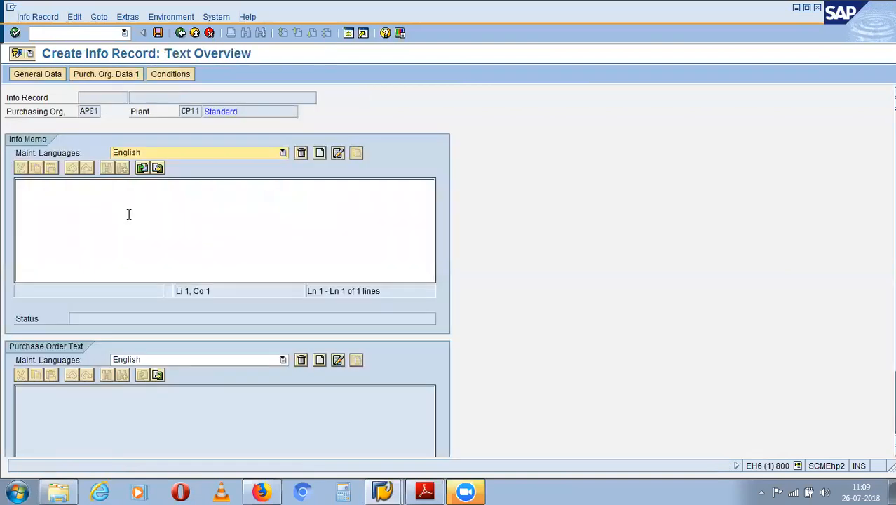
key("Return")
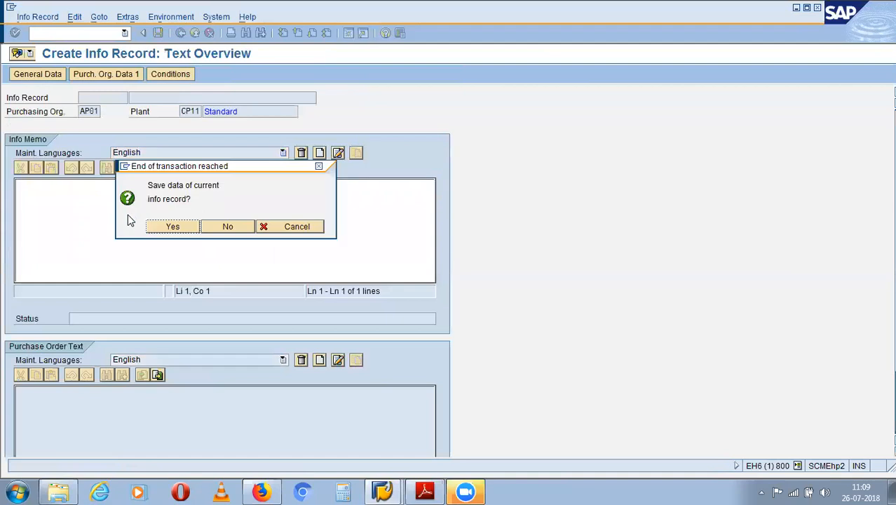
key("Return")
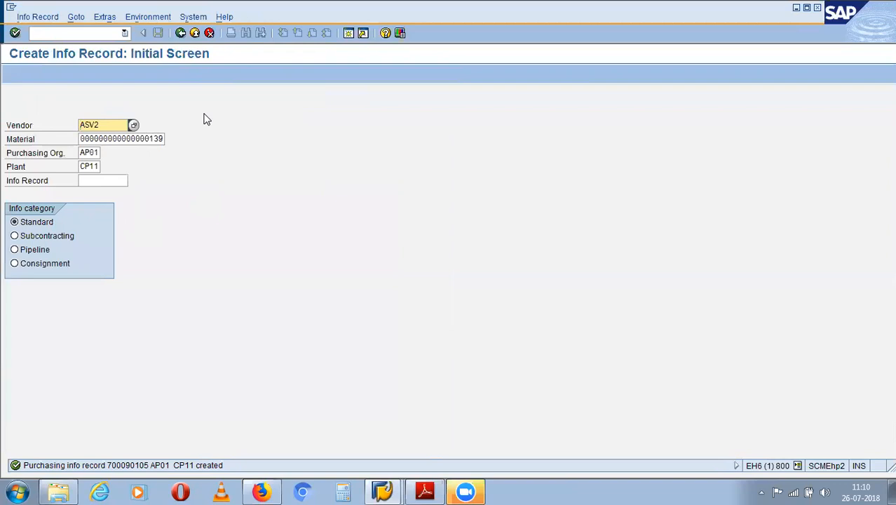
left_click(162, 138)
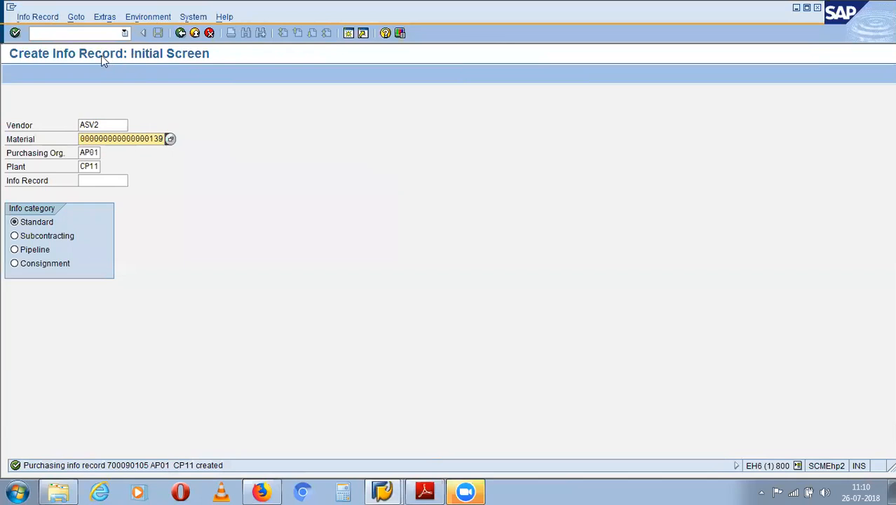
left_click(87, 30)
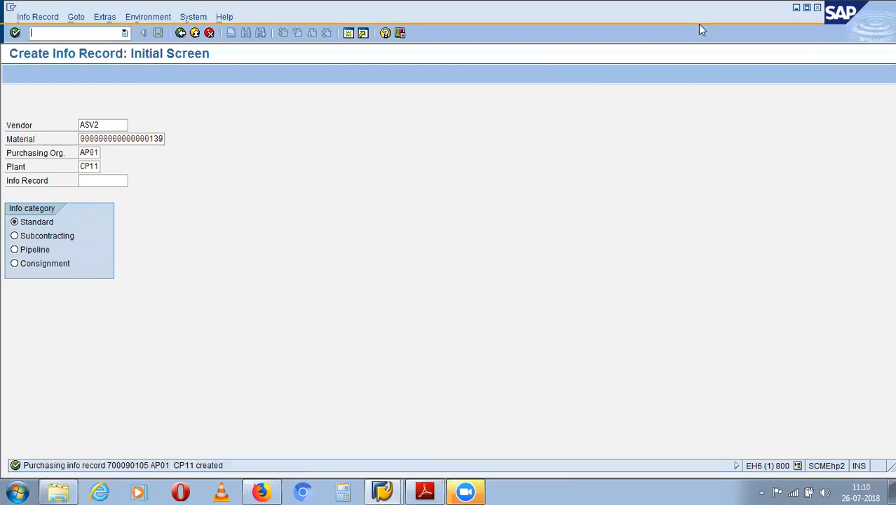
- Return to the main menu and load info record 700090105 in ME12
type("/n")
key("Return")
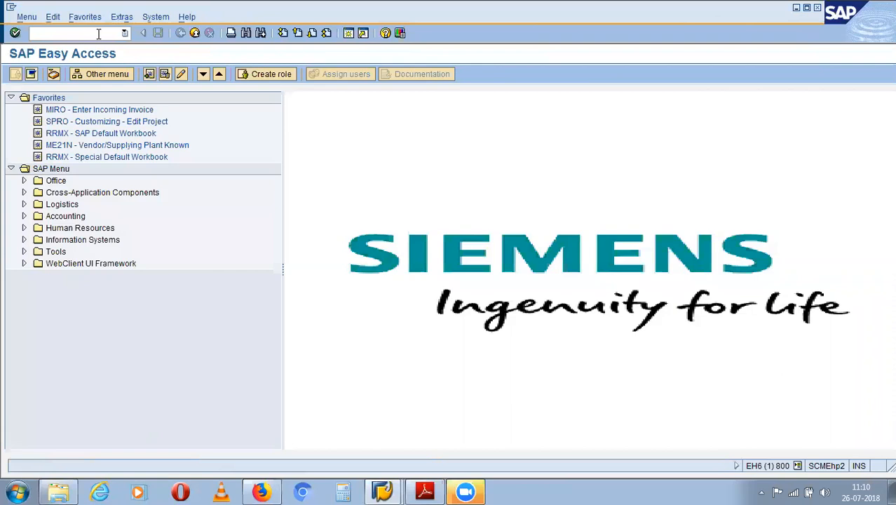
type("me12")
key("Return")
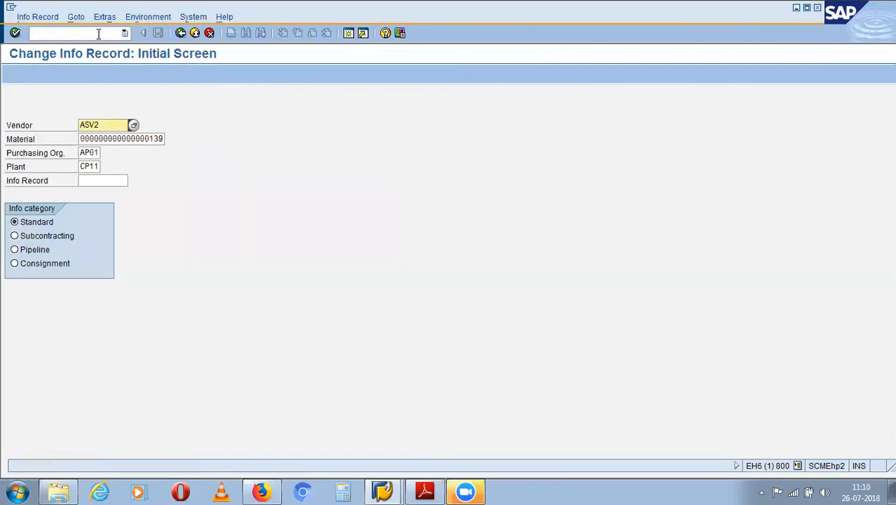
left_click(107, 180)
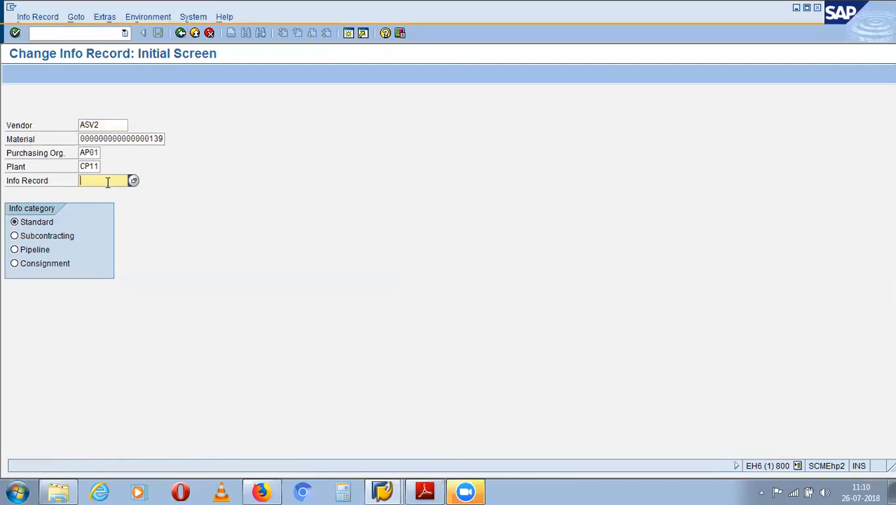
key("Return")
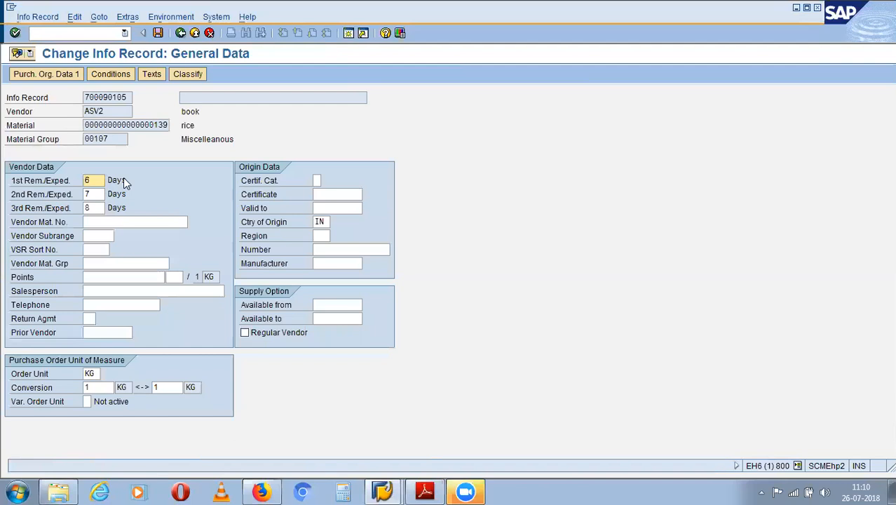
- Open the record's conditions to view the PB00 gross price of 10 INR per KG
left_click(106, 74)
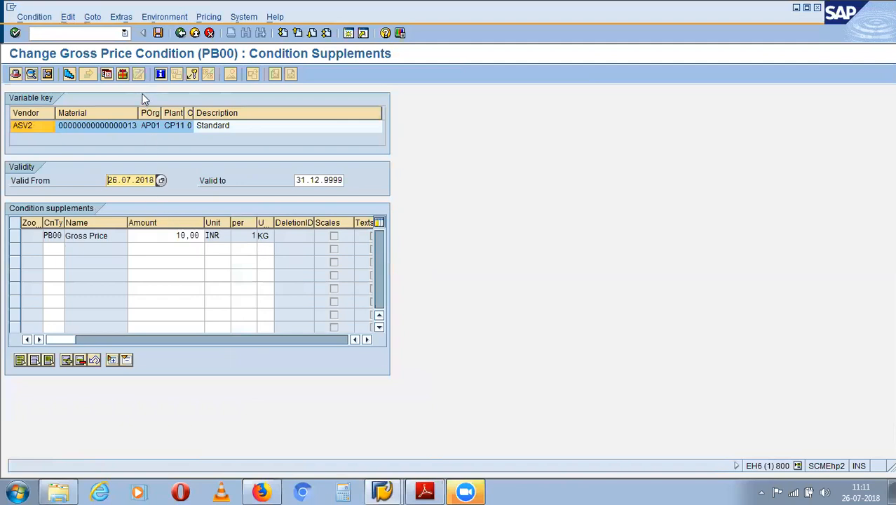
- Pick SKTO Cash Discount from the condition type list for row 2
left_click(53, 248)
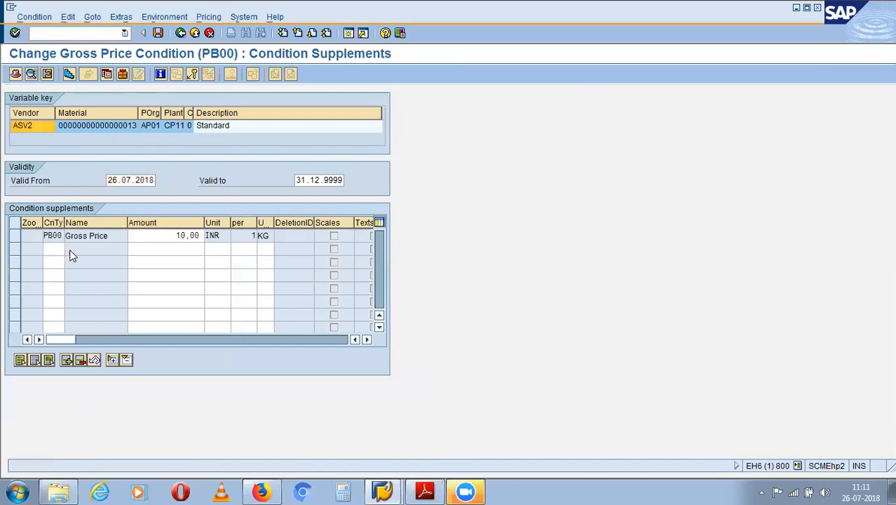
left_click(69, 249)
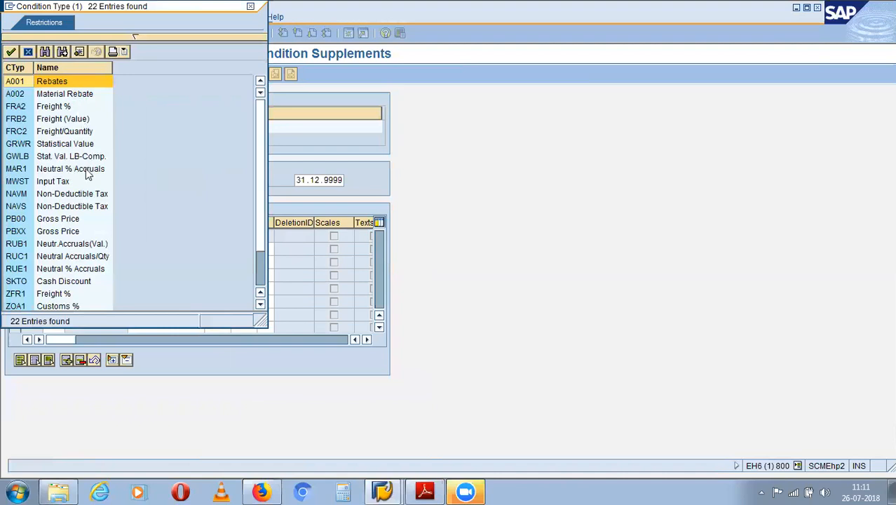
scroll(86, 171, "down", 3)
scroll(86, 171, "up", 3)
scroll(84, 171, "down", 4)
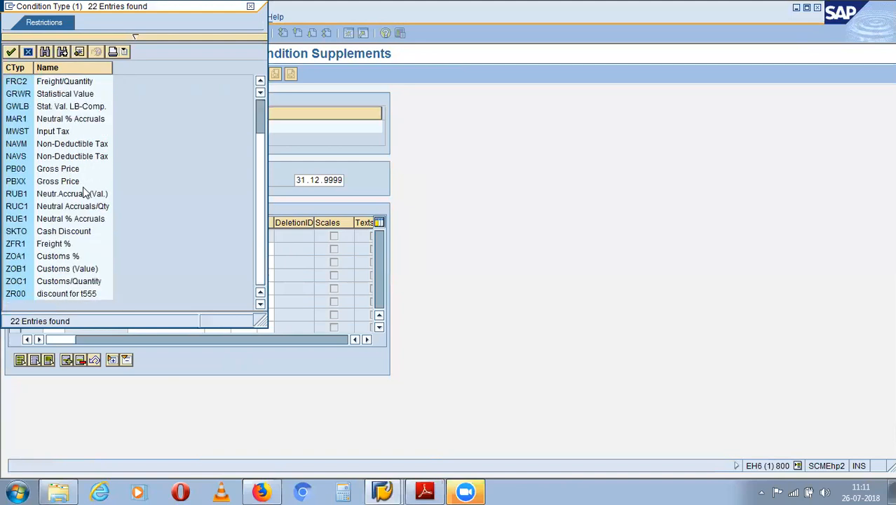
scroll(43, 214, "up", 1)
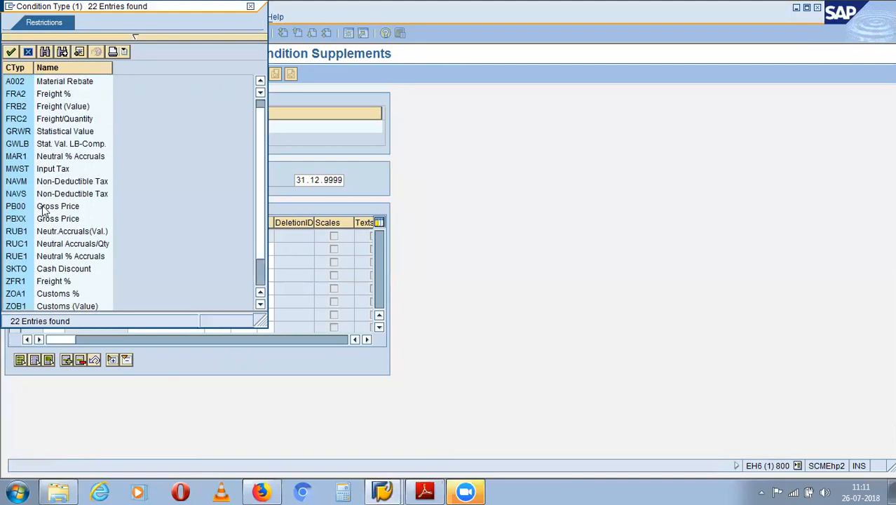
scroll(40, 144, "up", 1)
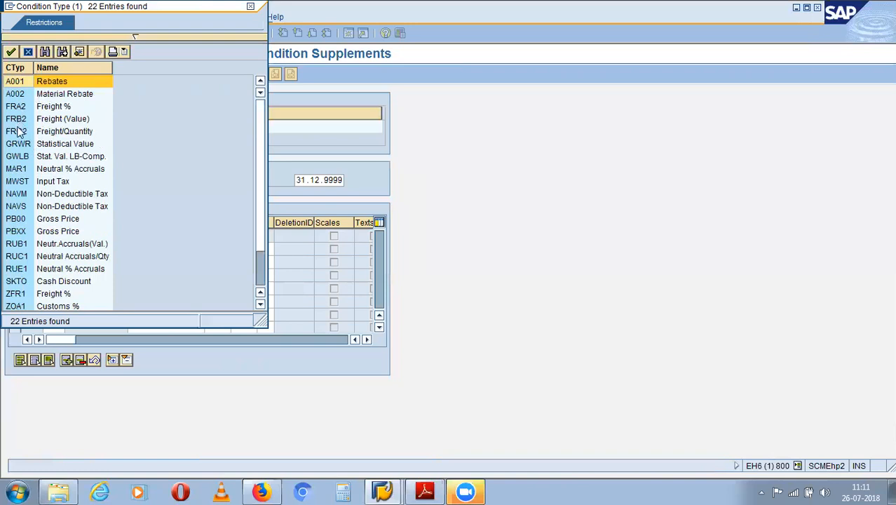
double_click(51, 281)
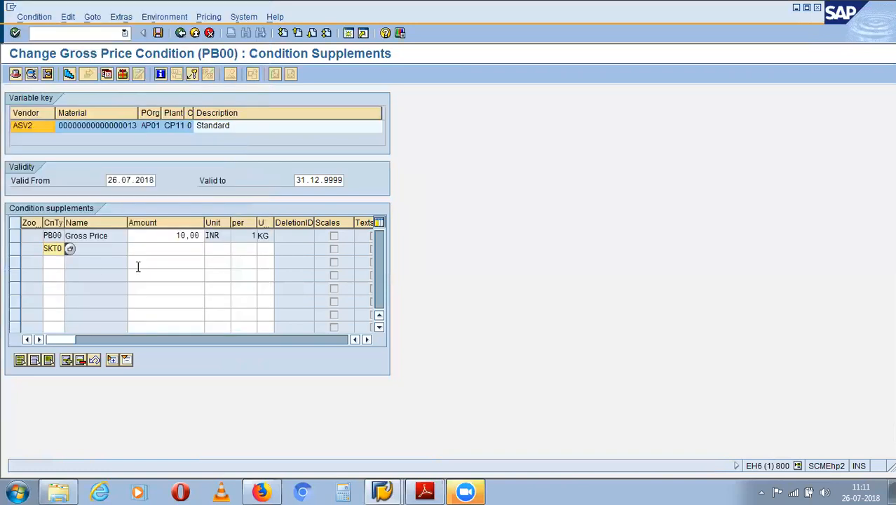
- Enter 1 as the SKTO cash discount amount, giving 1,000 %
left_click(170, 251)
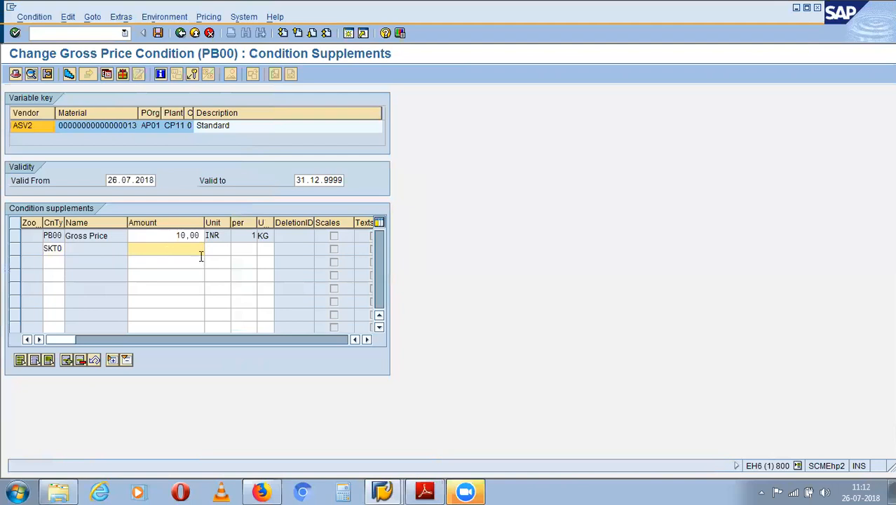
type("1")
left_click(217, 250)
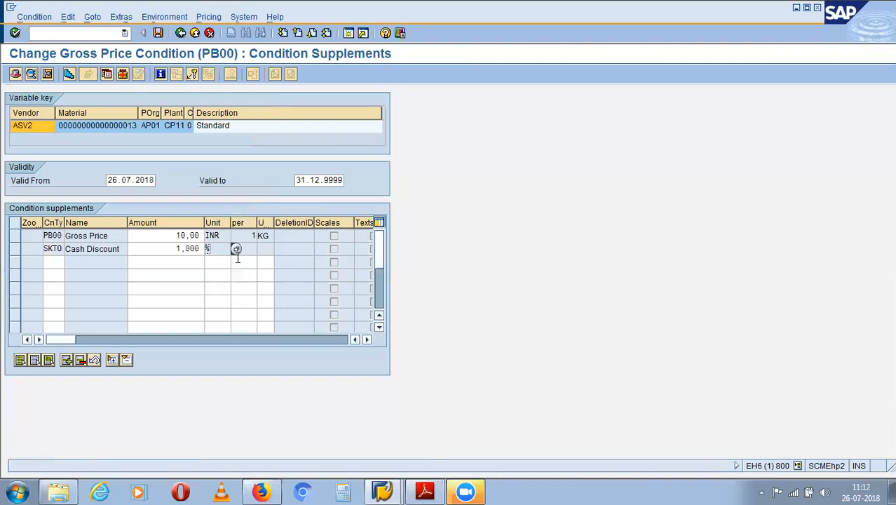
- Try Scales on the cash discount row, dismiss the row 3 condition list, then select PB00
left_click(14, 252)
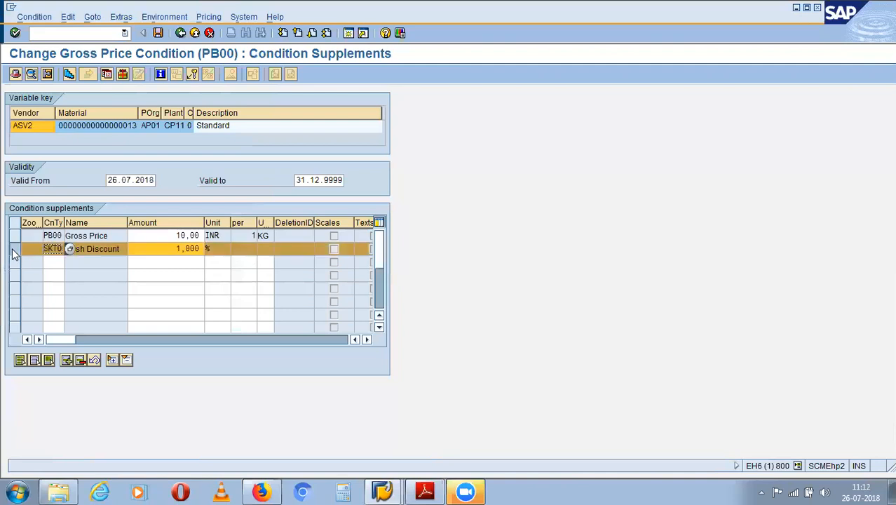
left_click(68, 74)
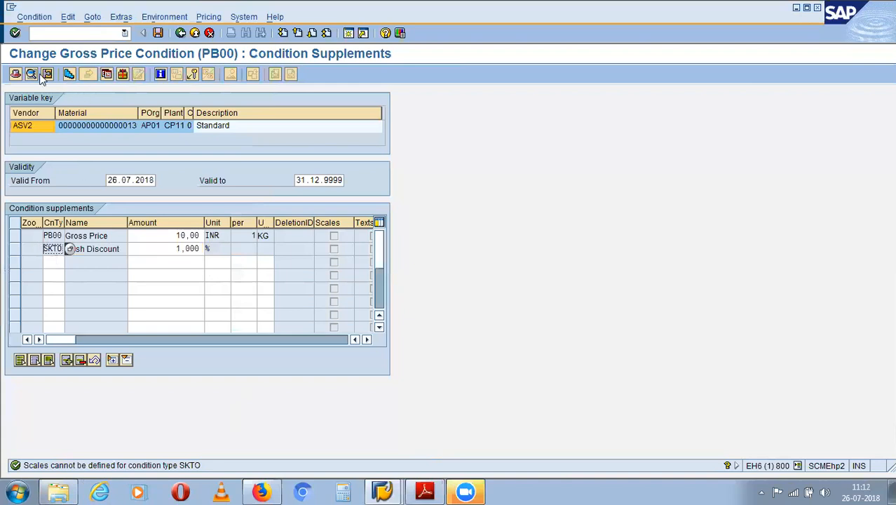
left_click(59, 263)
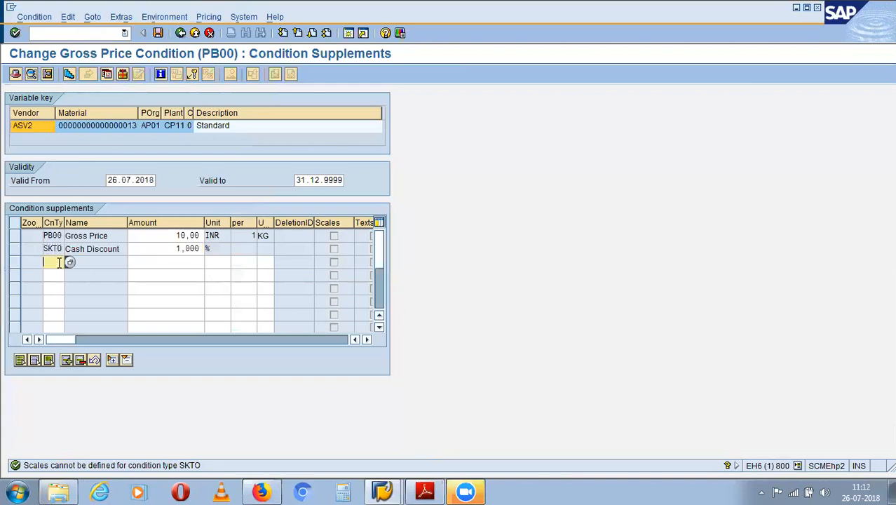
left_click(69, 264)
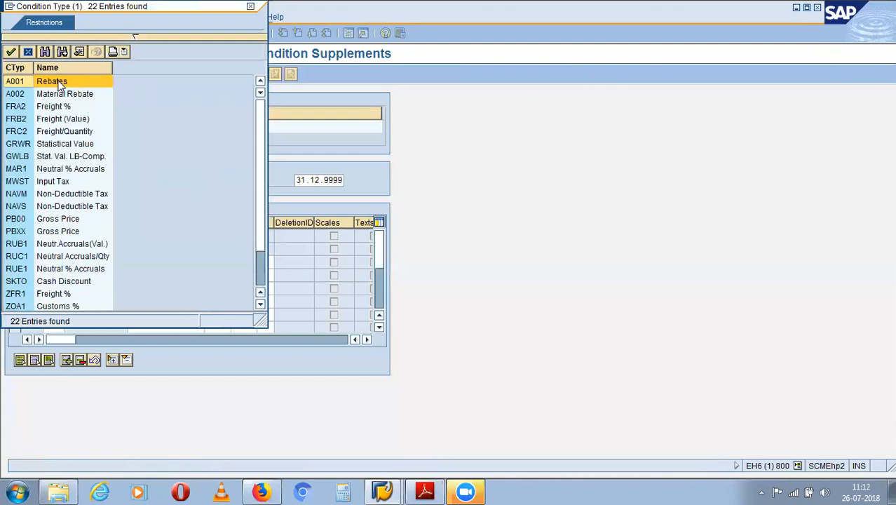
left_click(250, 6)
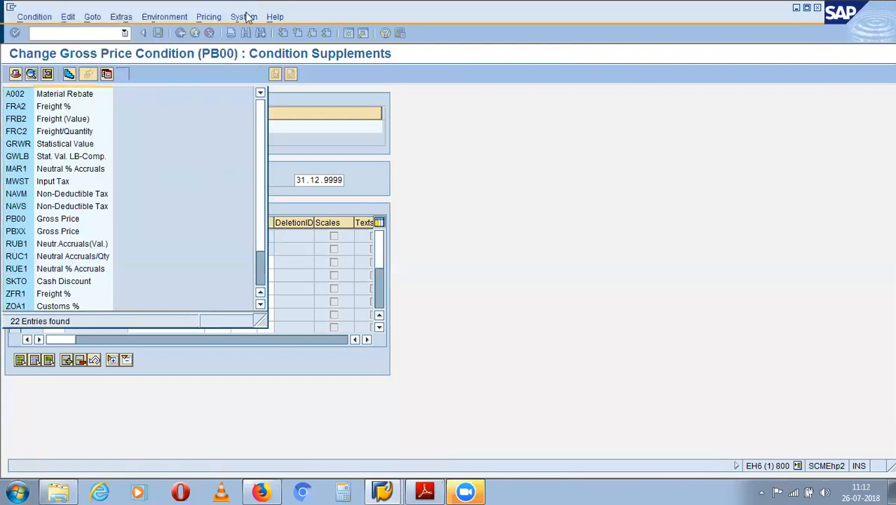
left_click(14, 235)
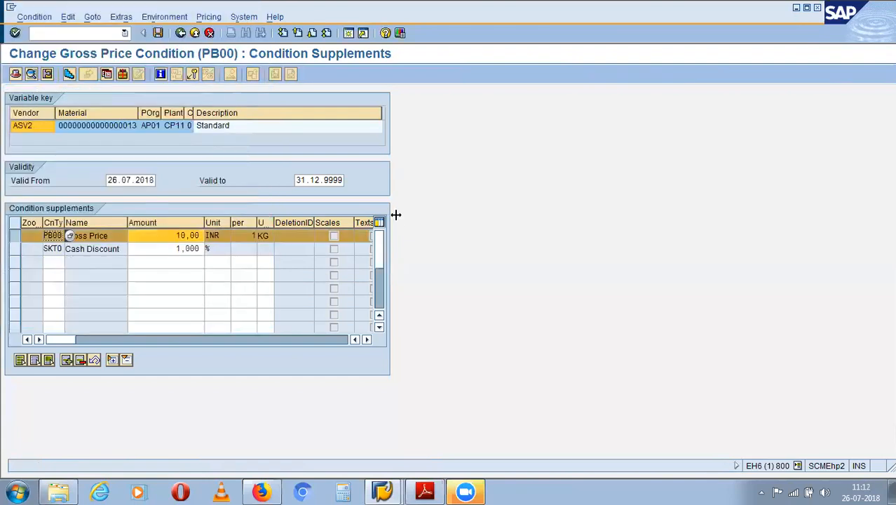
- Enter the first two PB00 price scales: 100 KG at 10,00 and 1.000 at 9,00 INR
left_click(70, 73)
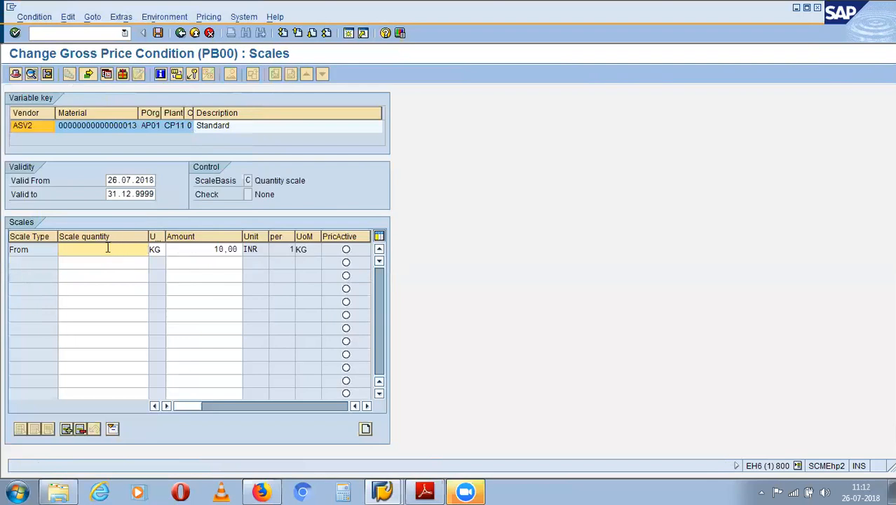
type("100")
left_click(134, 262)
type("101")
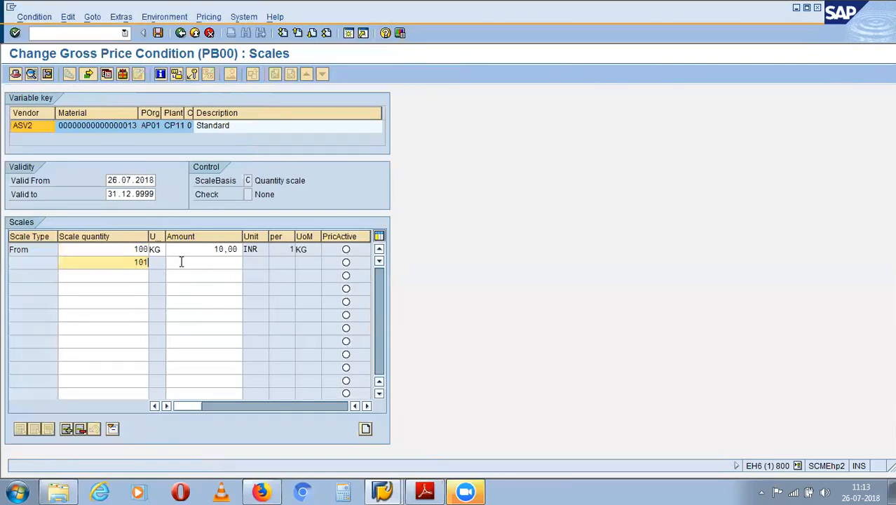
key("BackSpace")
type("0")
left_click(219, 262)
type("9")
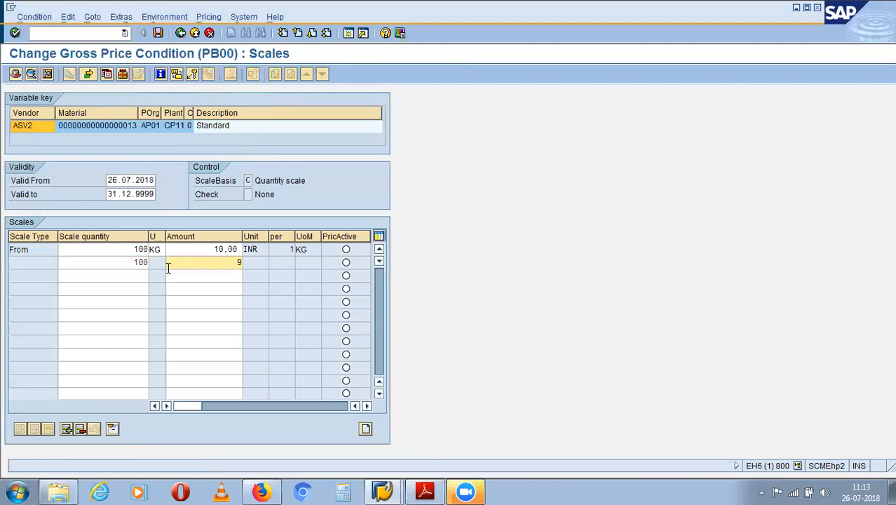
left_click(141, 261)
type("0")
left_click(227, 266)
- Add the third scale, 10.000 at 7,00 INR, and confirm all scale entries
left_click(122, 274)
type("10000")
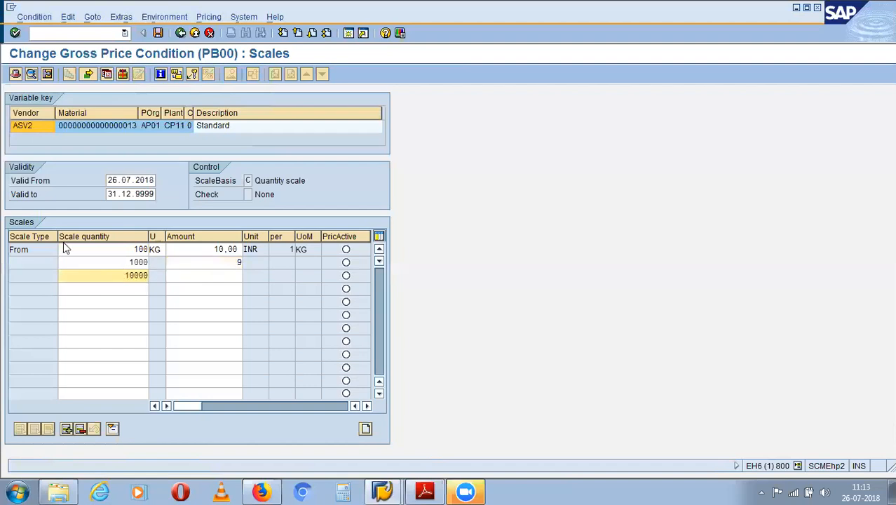
left_click(237, 277)
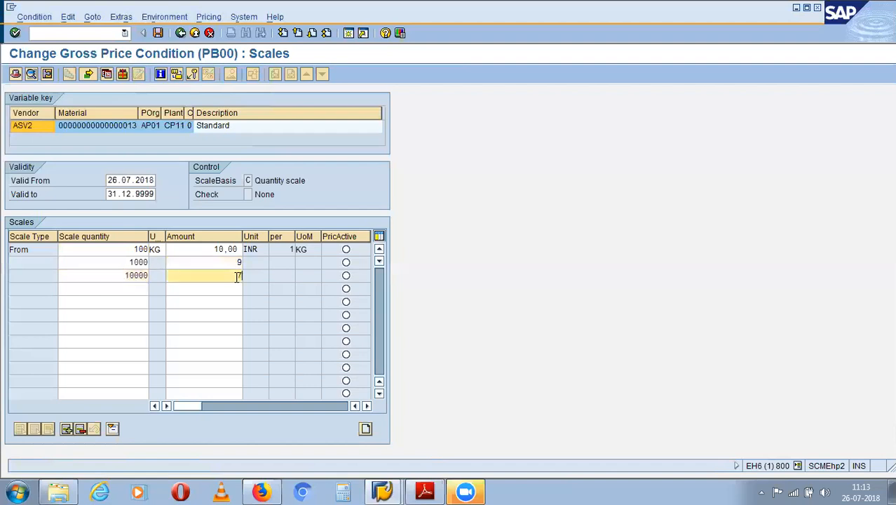
type("7")
key("Return")
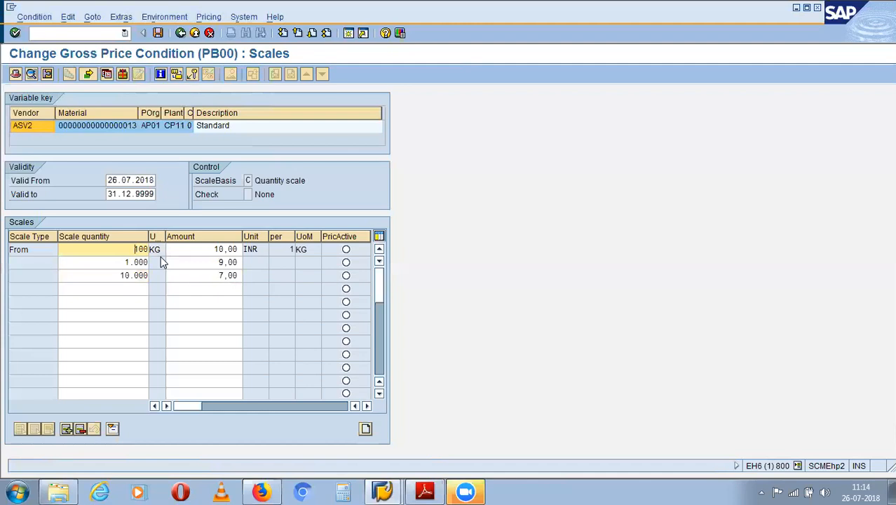
- Save info record 700090105 and bring up the SAP-MM Word notes
left_click(160, 73)
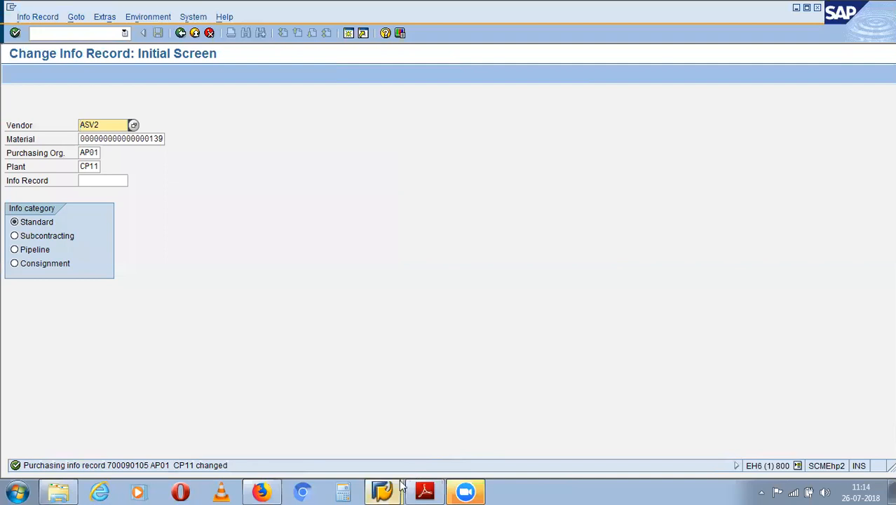
mouse_move(396, 490)
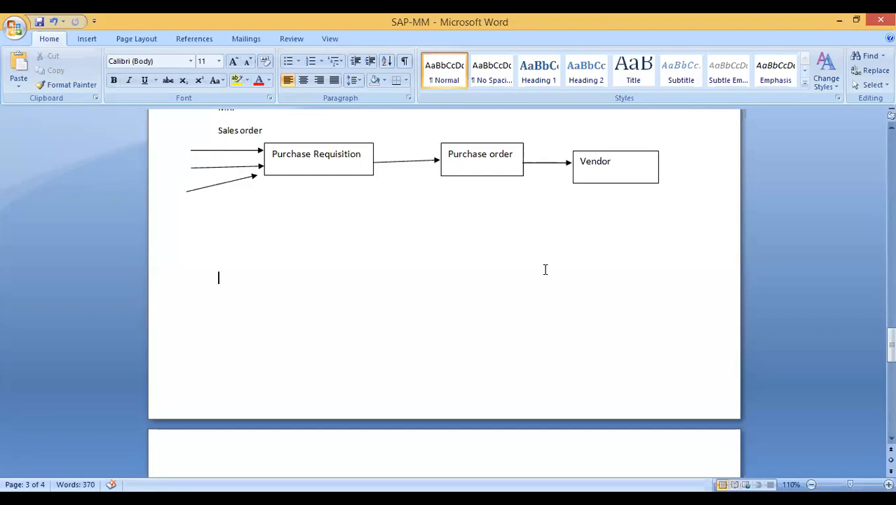
- Start page 4 of the Word notes with 'Purchase Order:' and switch to the Adobe Reader PDF
scroll(442, 321, "down", 3)
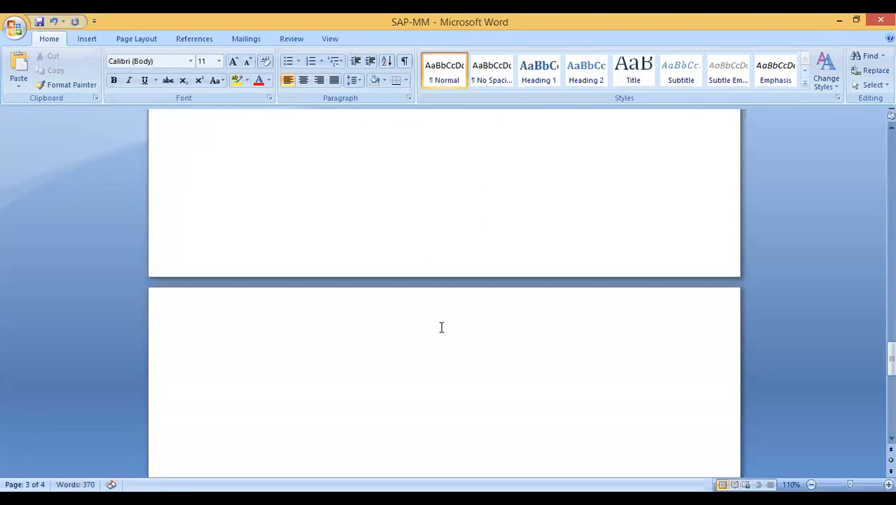
left_click(429, 328)
type("Purchase Order")
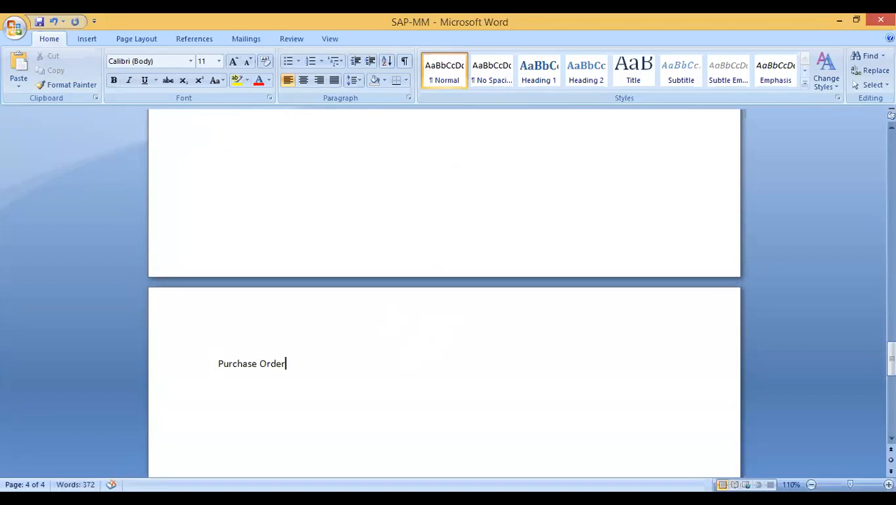
type(":")
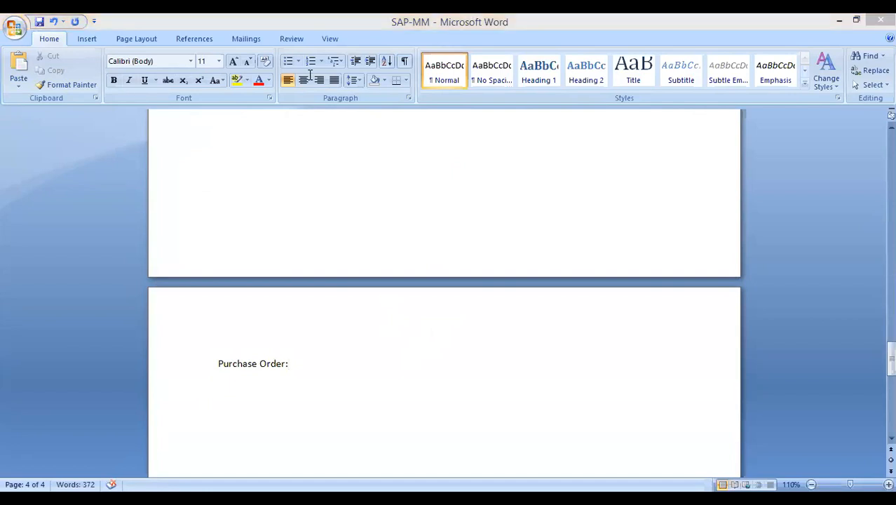
key("alt+Tab")
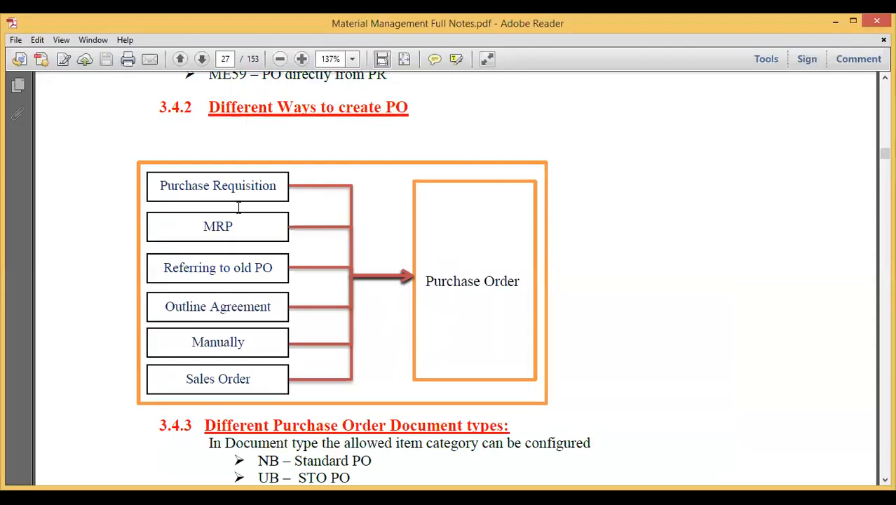
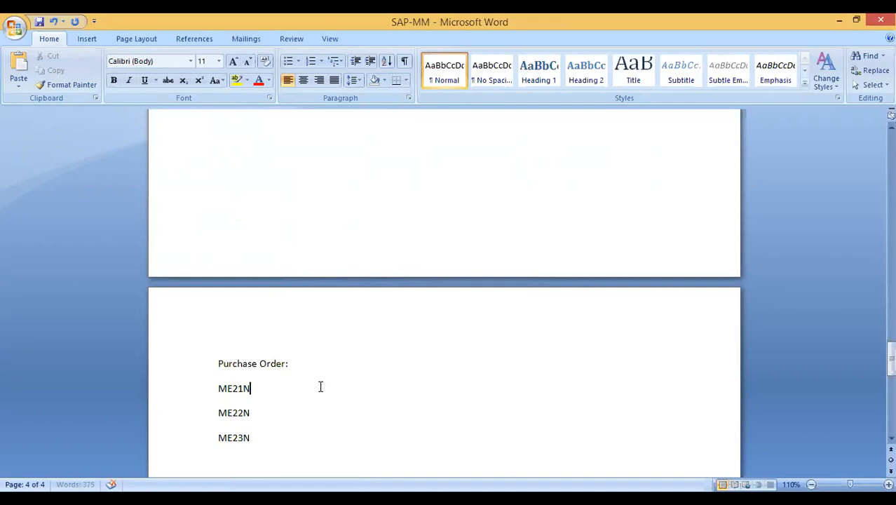
- Label ME21N 'Create', ME22N 'Change' and ME23N 'Display' in the Word Purchase Order list
type("Create")
left_click(268, 413)
type("Change")
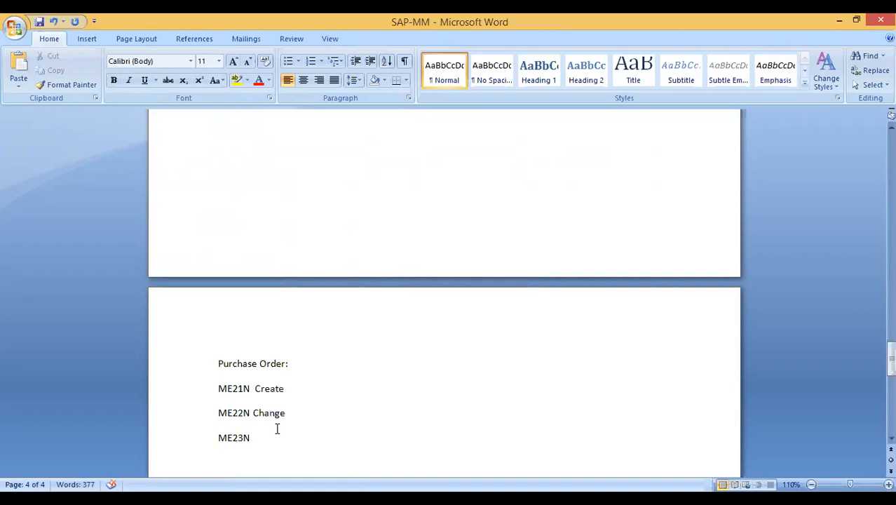
left_click(254, 441)
type("Display")
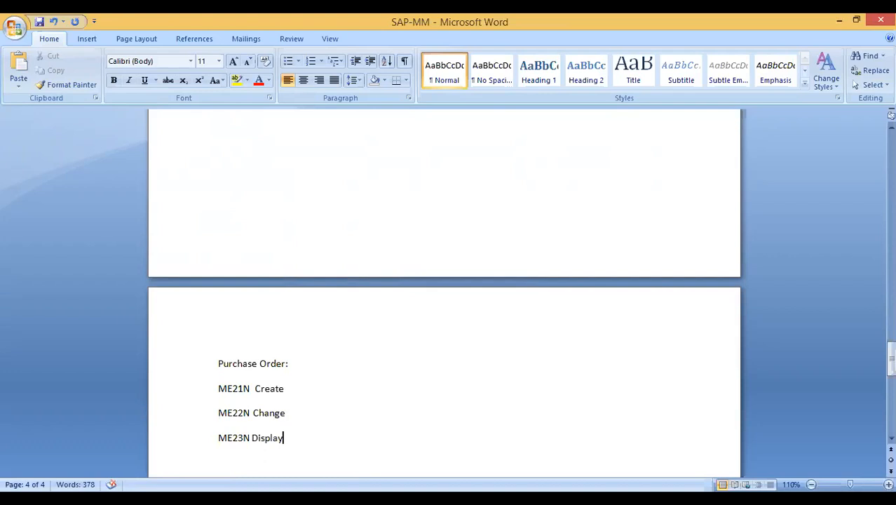
key("Return")
scroll(326, 362, "down", 4)
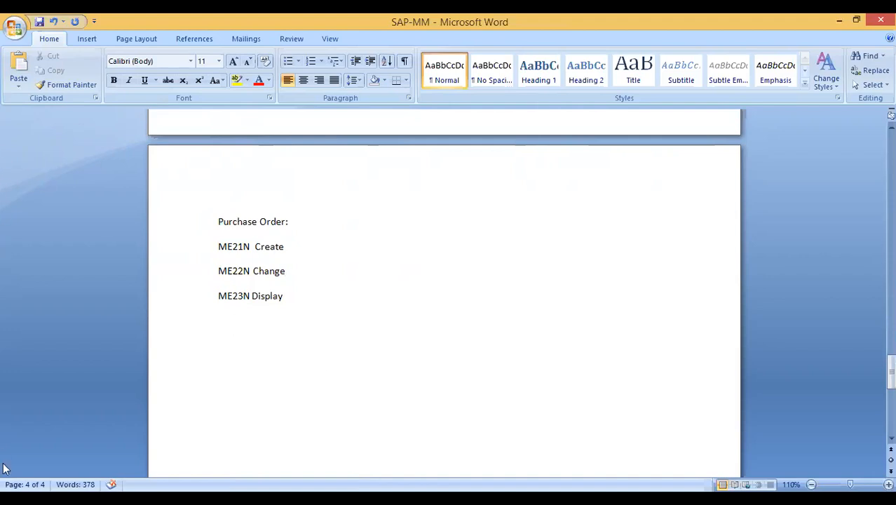
left_click(309, 499)
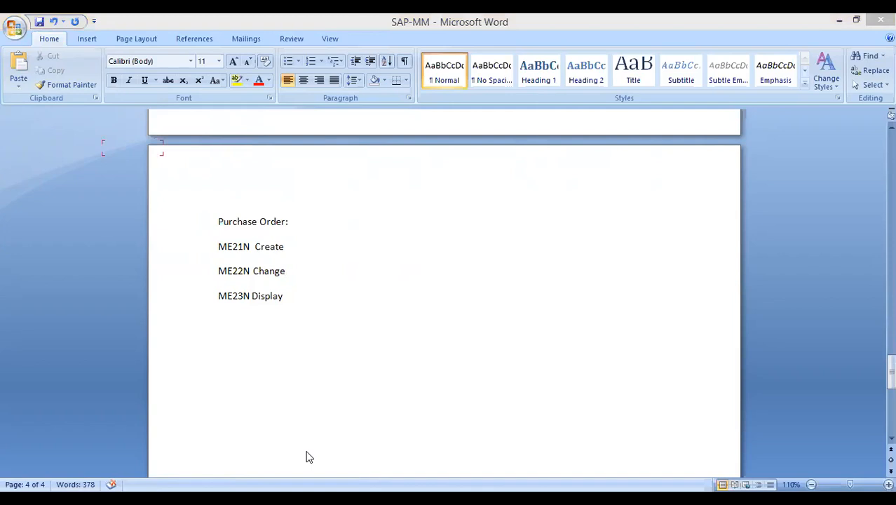
- Log on, run /nme21 for a Standard PO and turn on the document overview
type("p1234")
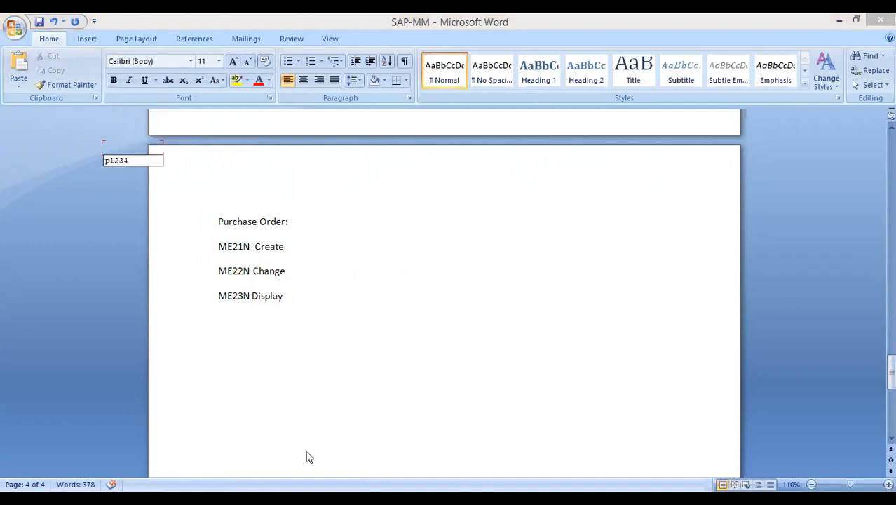
key("Tab")
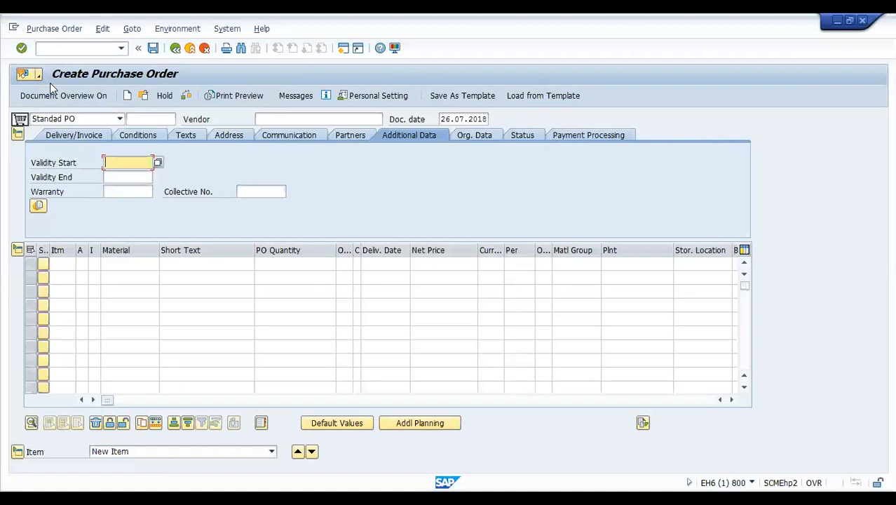
left_click(62, 46)
type("/nme21n")
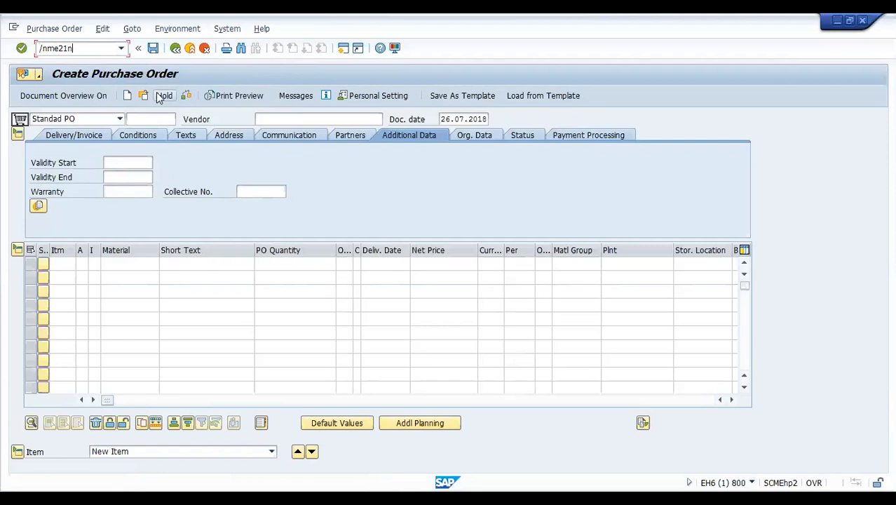
key("Return")
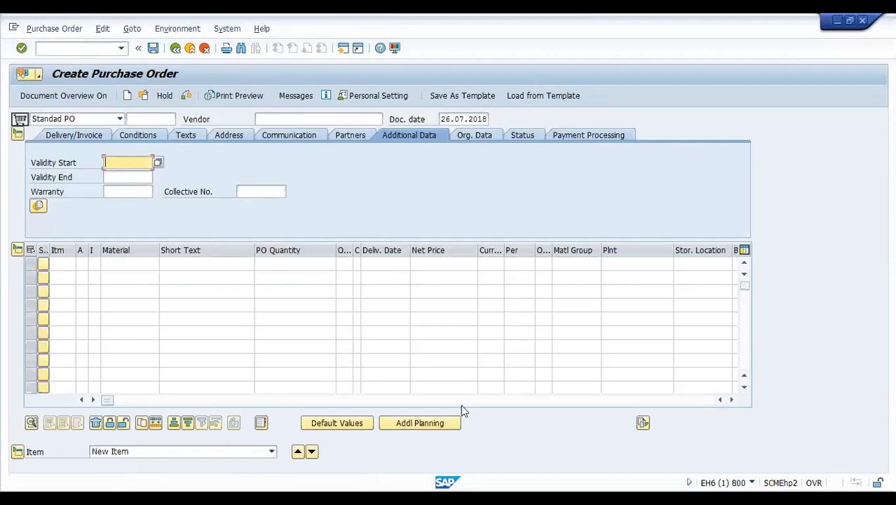
left_click(64, 97)
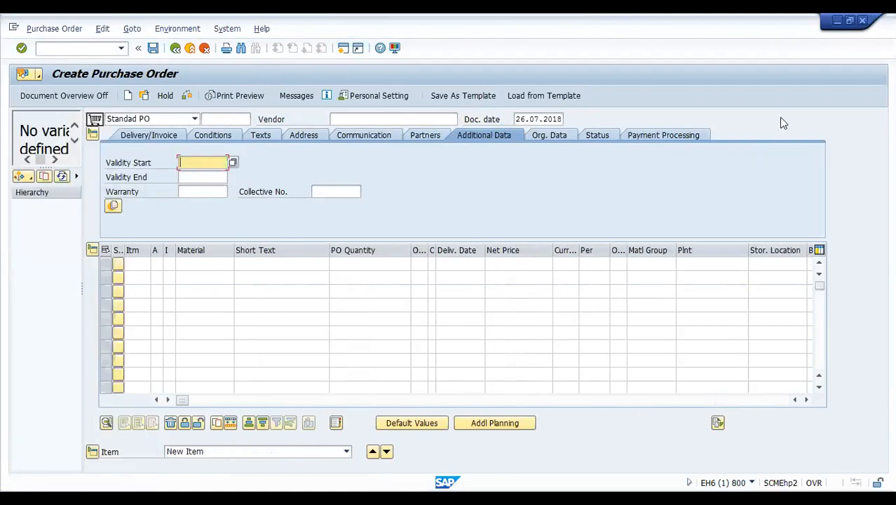
- Step through the Conditions, Texts, Address, Partners, Org. Data, Status and Payment Processing header tabs
left_click(98, 96)
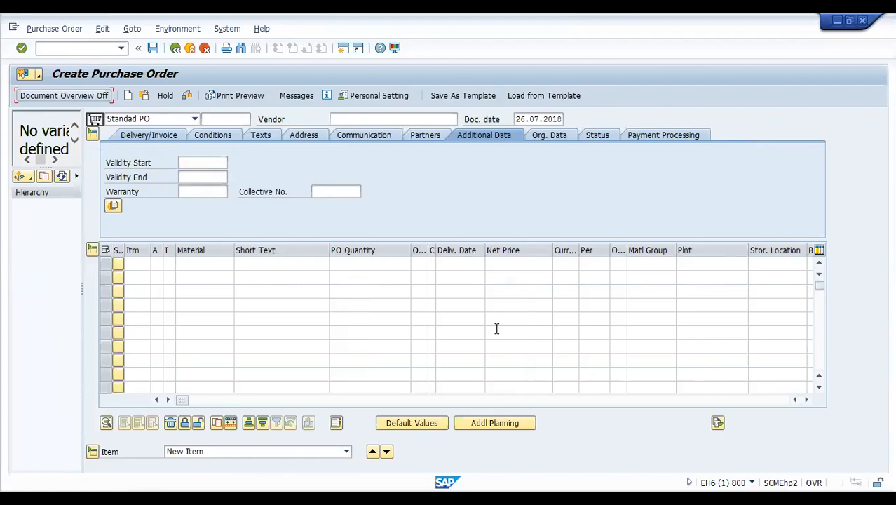
left_click(221, 136)
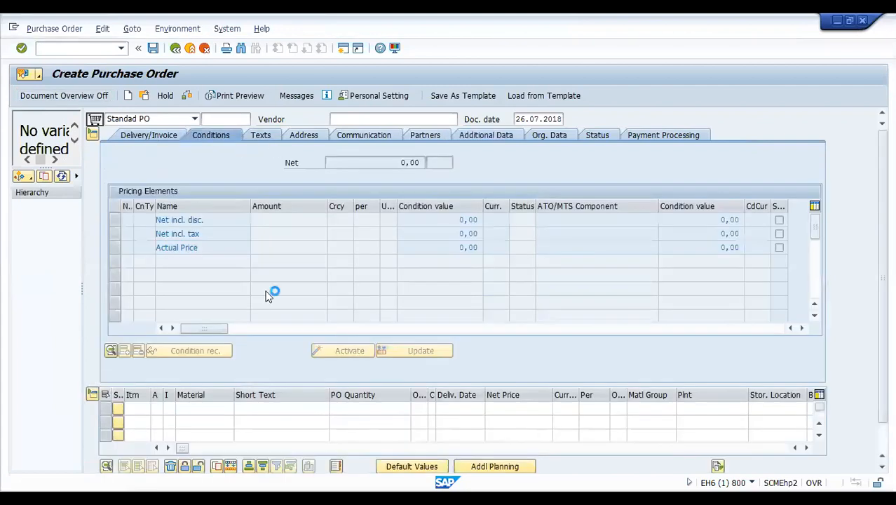
left_click(259, 136)
left_click(303, 135)
left_click(426, 135)
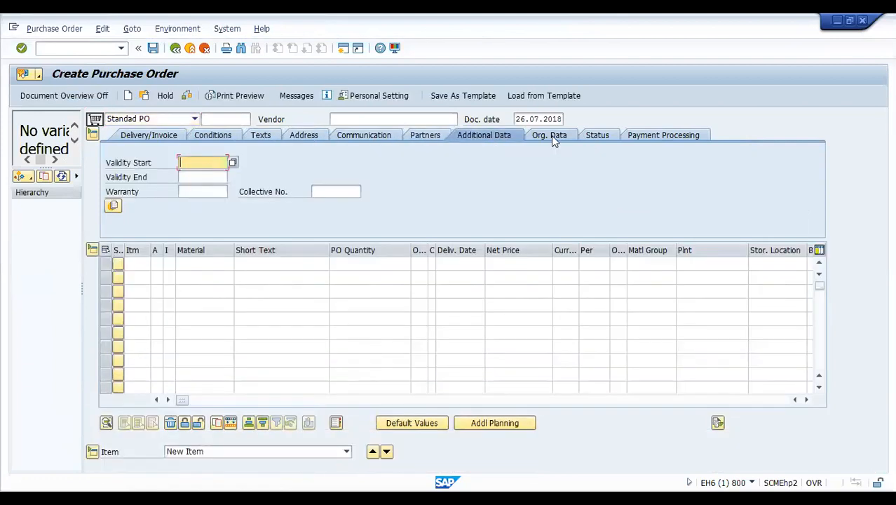
left_click(551, 136)
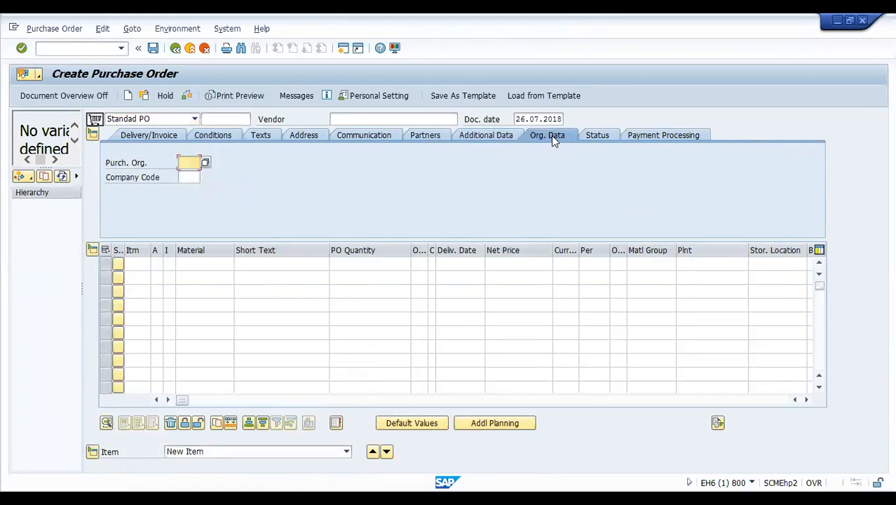
left_click(595, 135)
left_click(694, 135)
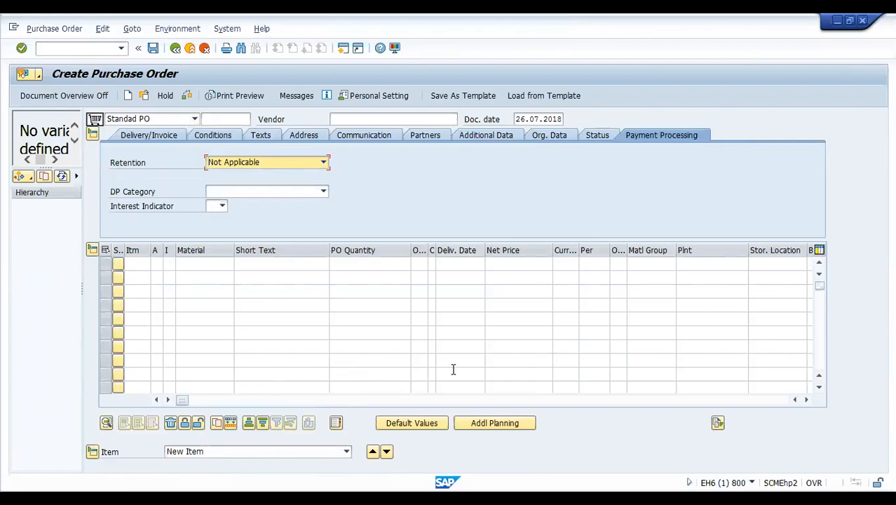
- Enter material 139 in the first item row, then delete it again
left_click(190, 265)
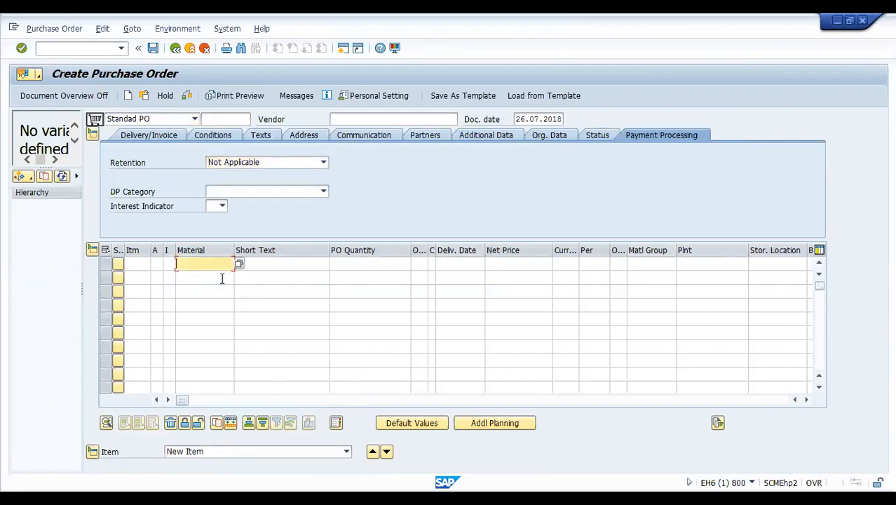
type("139")
left_click(218, 276)
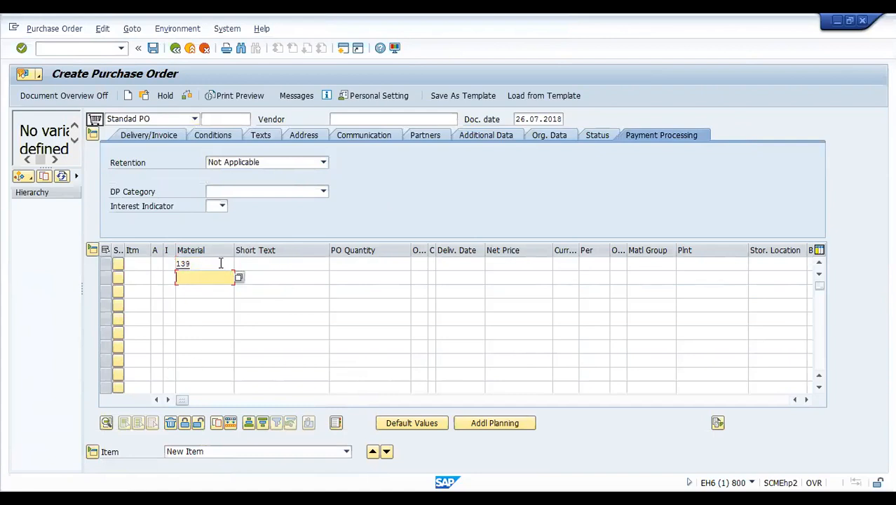
left_click_drag(221, 262, 137, 260)
key("BackSpace")
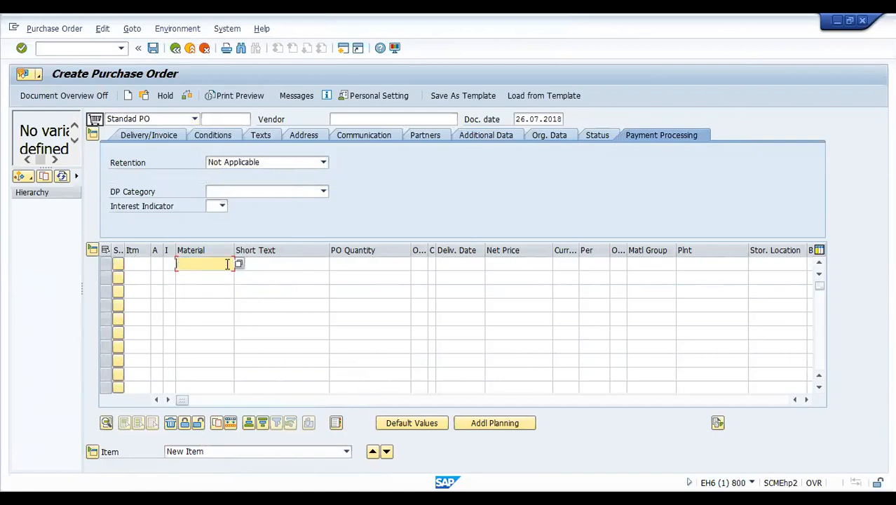
- Visit the Short Text, PO Quantity, Net Price, Plant and Storage Location cells, then collapse Item Detail
left_click(303, 263)
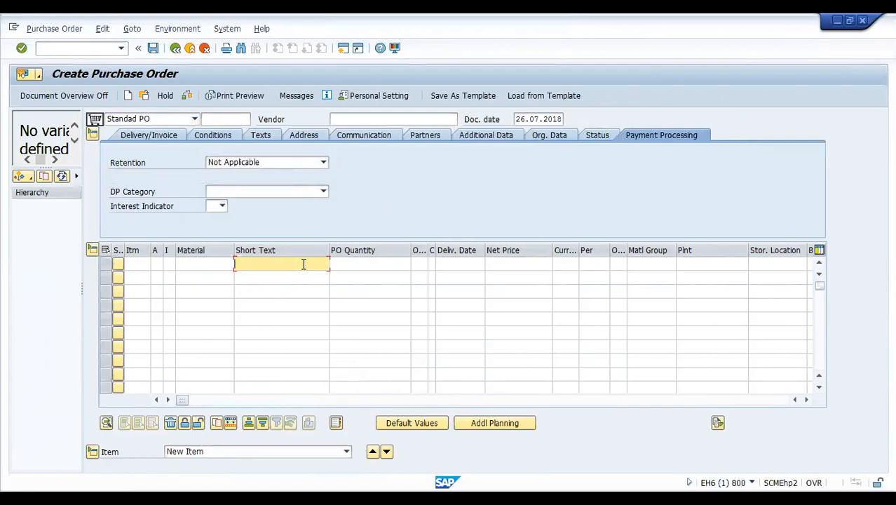
left_click(404, 263)
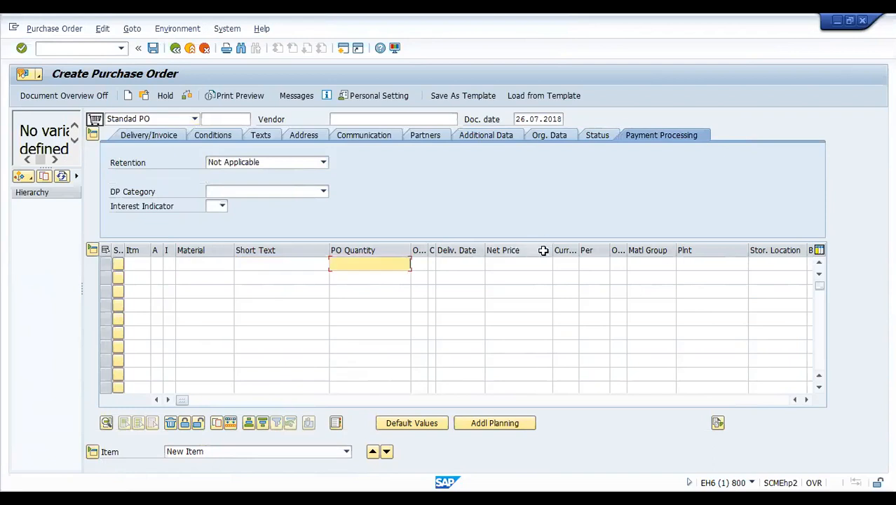
left_click(528, 276)
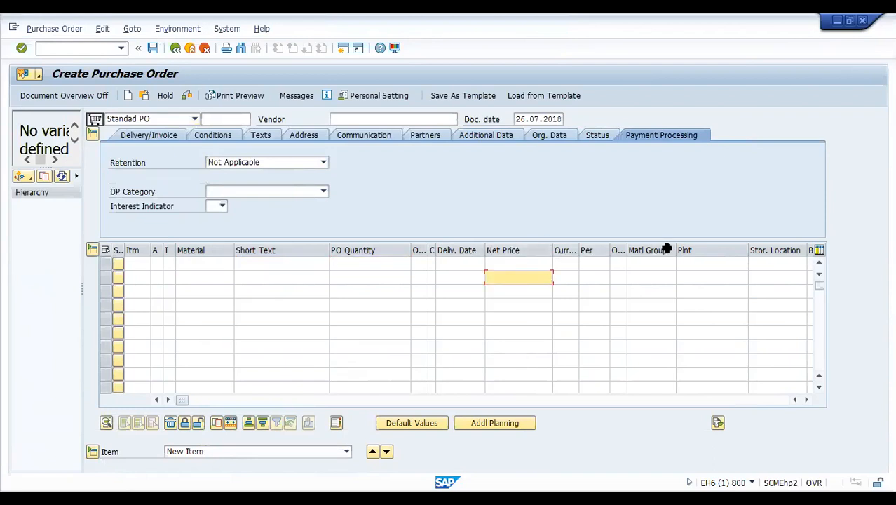
left_click(700, 263)
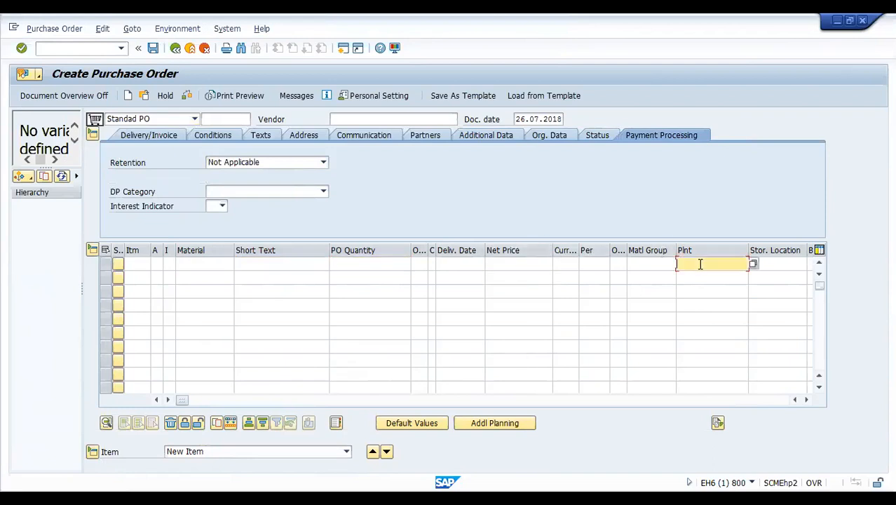
left_click(778, 265)
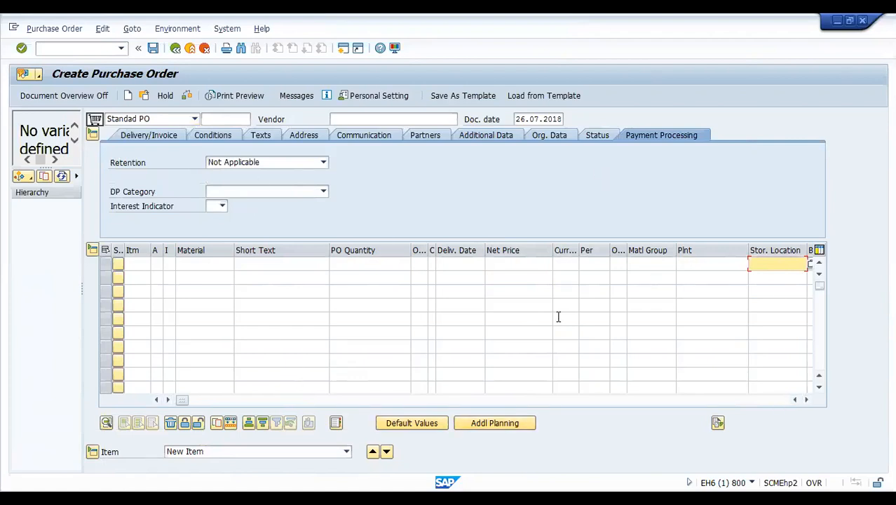
left_click(94, 451)
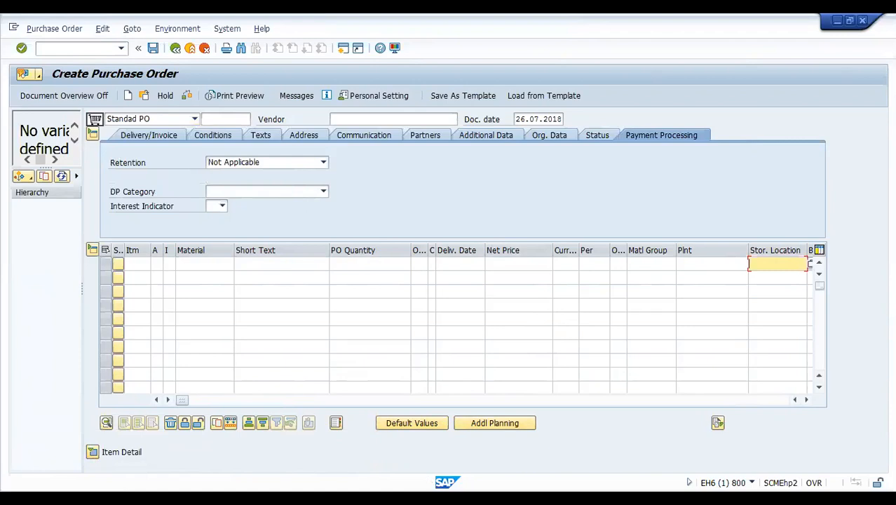
left_click(220, 261)
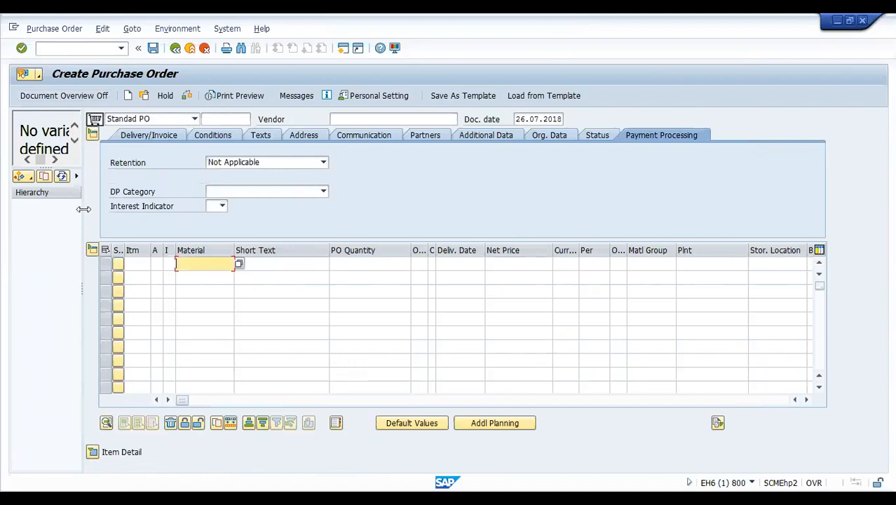
- Widen the document overview and set its selection variant to My purchase requisitions
left_click_drag(83, 208, 155, 208)
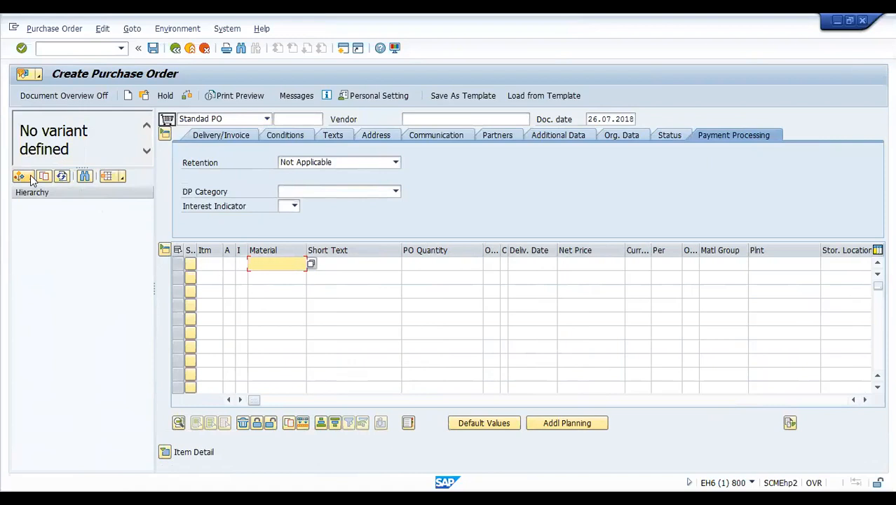
left_click(31, 176)
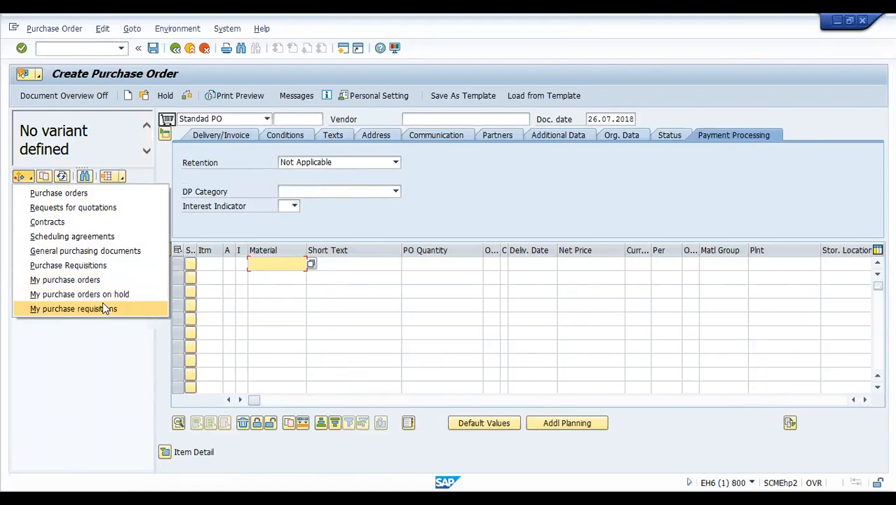
left_click(104, 309)
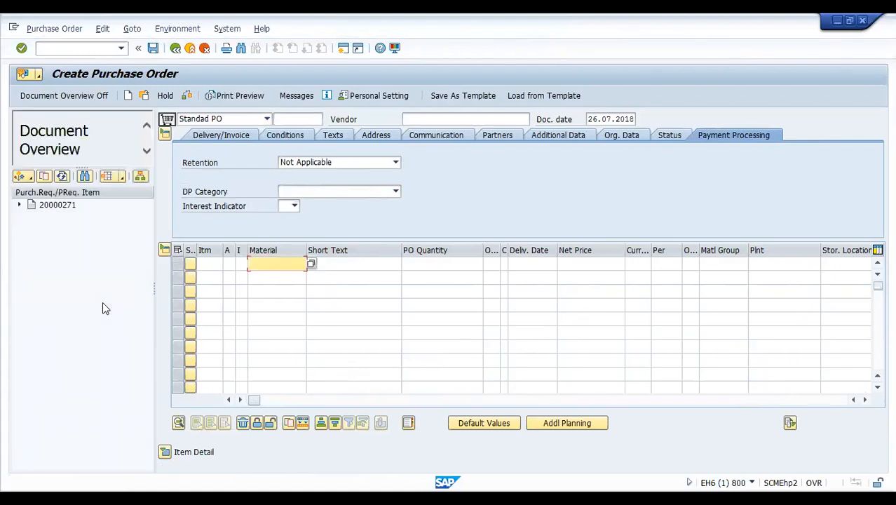
- Expand the requisition to item 10 and add the Material column to the overview layout
left_click(121, 179)
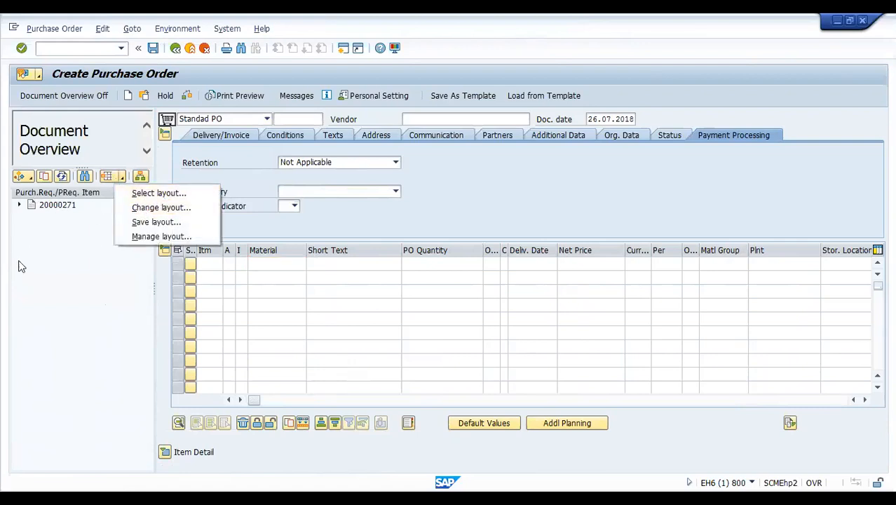
left_click(40, 246)
left_click(19, 205)
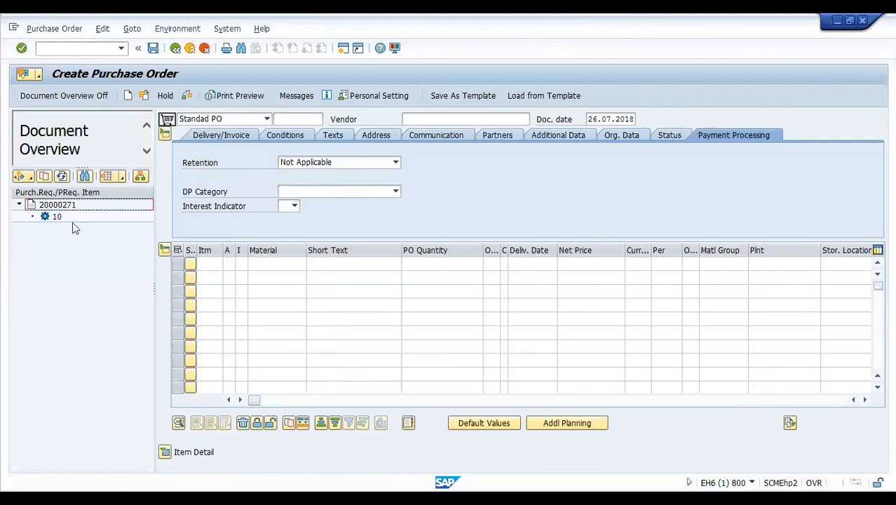
left_click(122, 176)
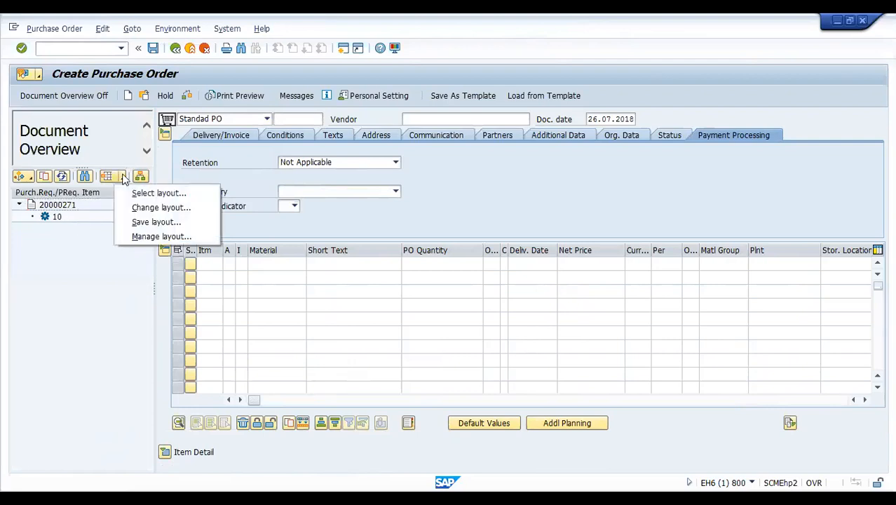
left_click(174, 210)
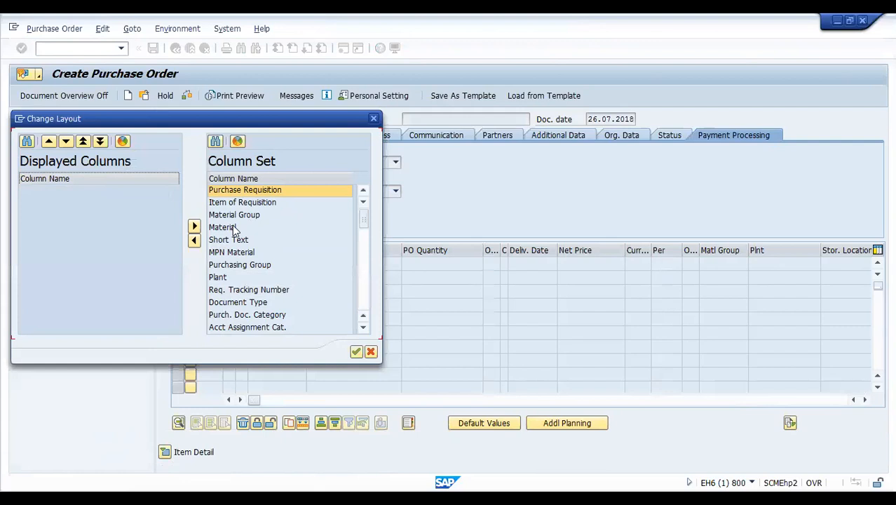
left_click(237, 196)
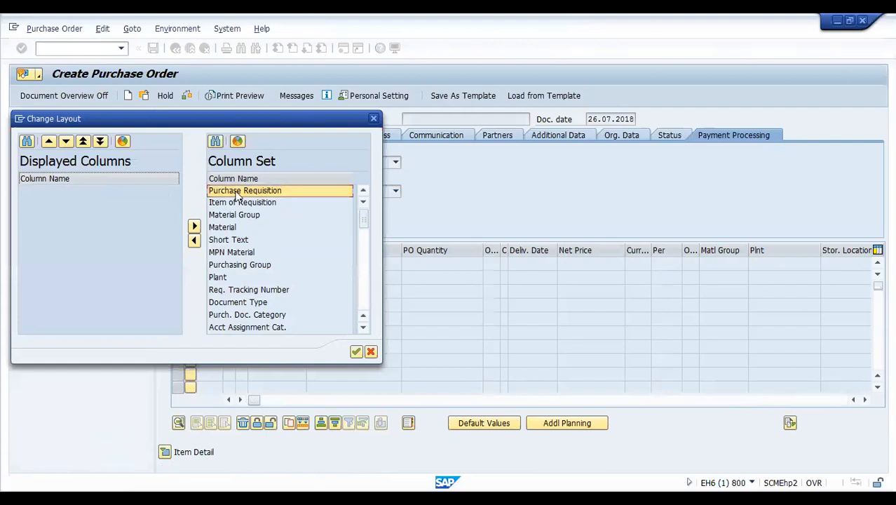
left_click(230, 228)
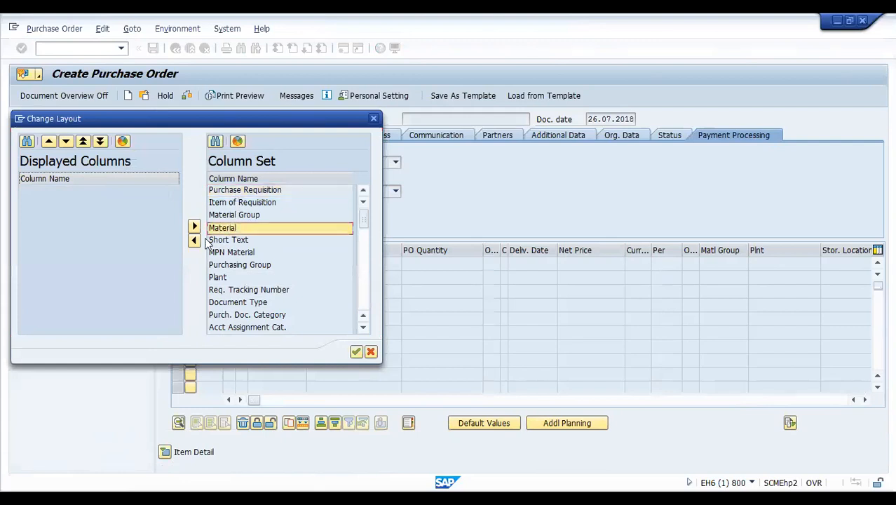
left_click(195, 242)
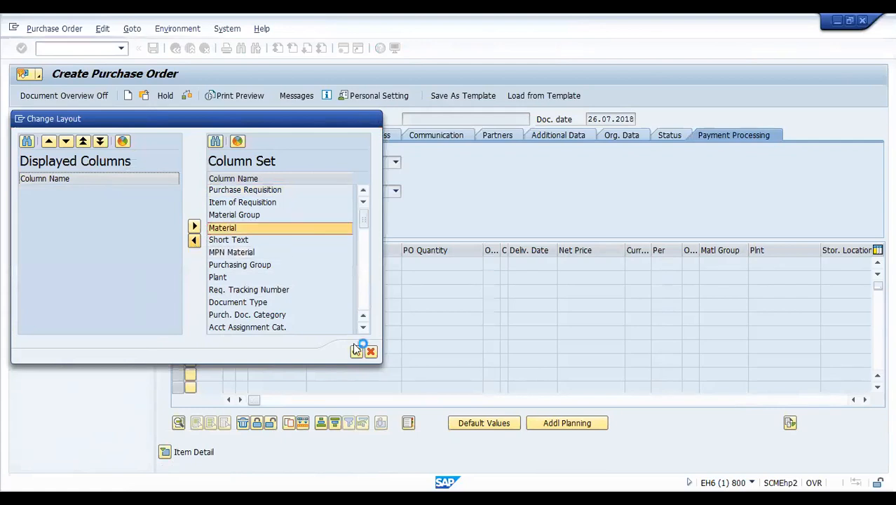
left_click(363, 329)
left_click(362, 329)
left_click(362, 329)
left_click(363, 330)
left_click(362, 330)
left_click(362, 329)
left_click(363, 330)
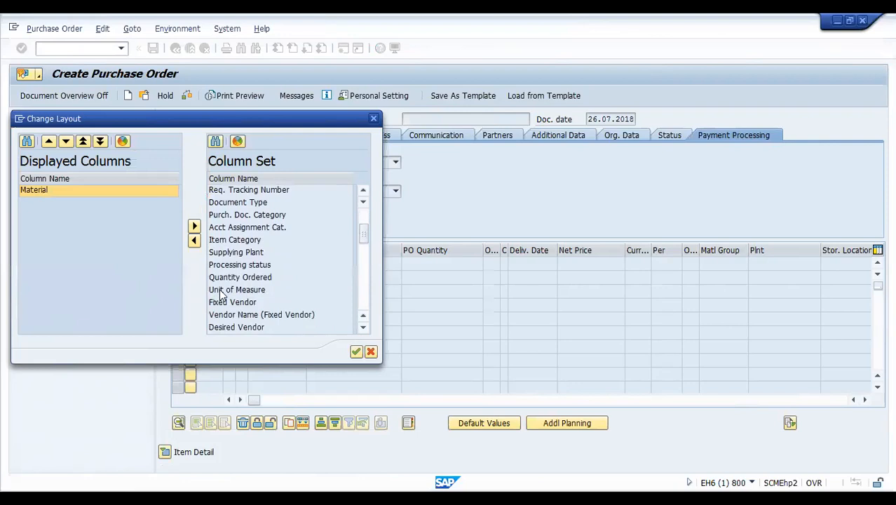
- Add Vendor Name (Fixed Vendor) and Purch. Organization columns and apply the layout
left_click(242, 315)
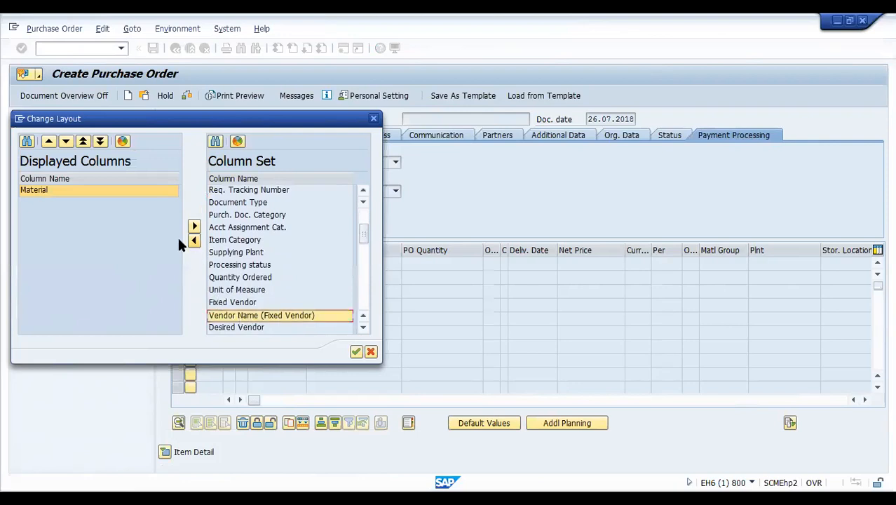
left_click(194, 226)
left_click(362, 327)
left_click(363, 327)
left_click(363, 328)
left_click(362, 328)
left_click(362, 328)
double_click(231, 252)
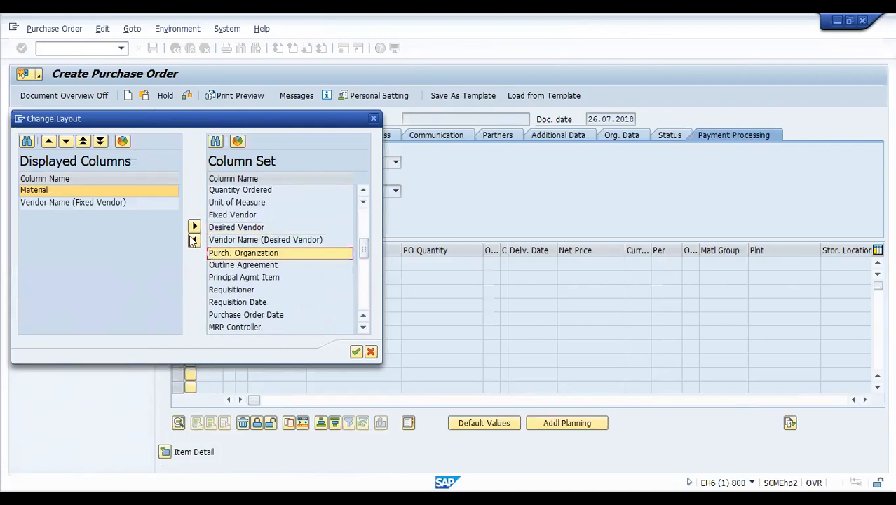
left_click(356, 351)
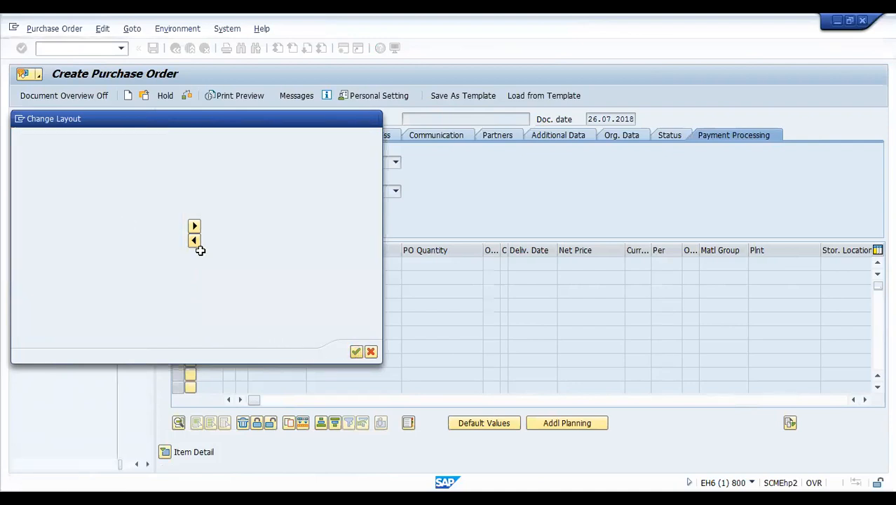
left_click(147, 465)
left_click(147, 465)
left_click(148, 464)
left_click(148, 464)
left_click(147, 465)
left_click(147, 465)
left_click(147, 464)
- Widen the overview pane so item 10's material and purchasing organization AP01 are readable
left_click(147, 465)
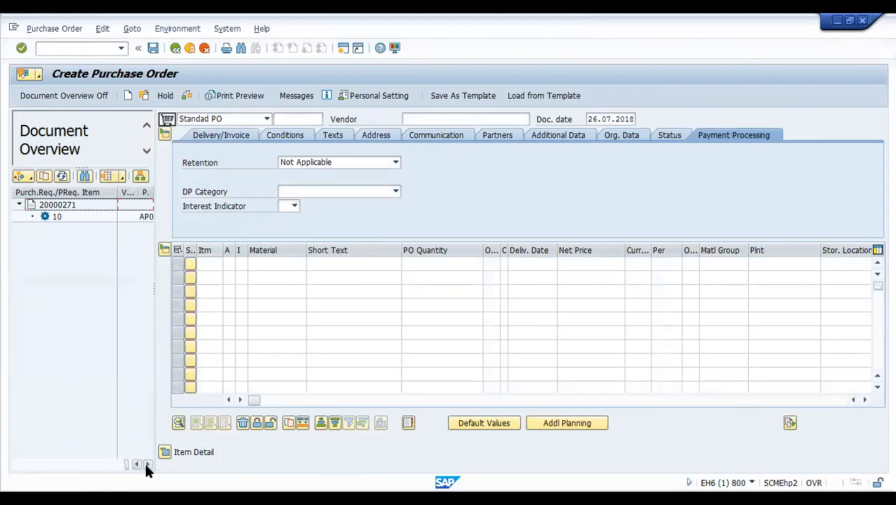
left_click_drag(154, 376, 233, 376)
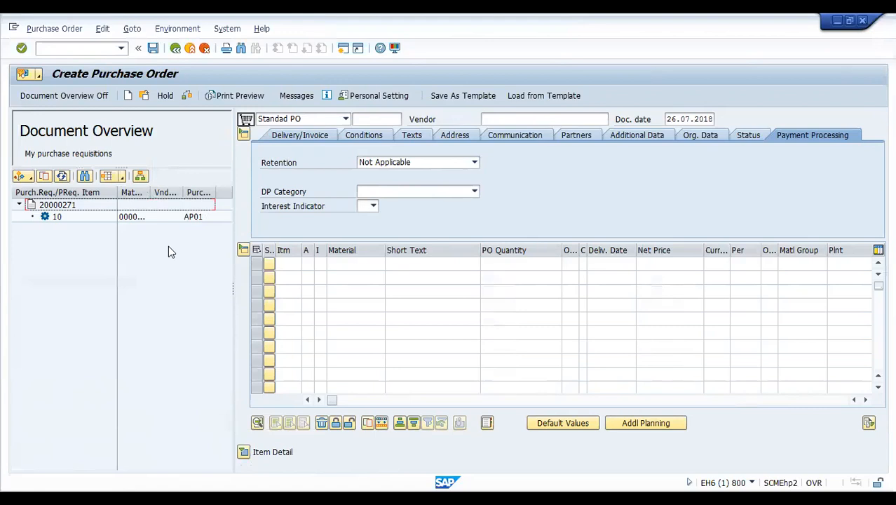
left_click(122, 177)
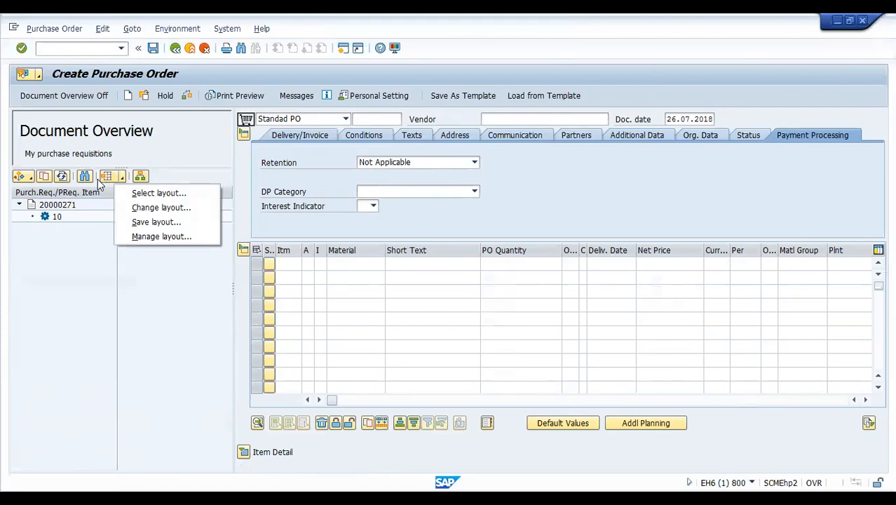
- Restore the 1DEFAULT layout, then add Document Type and Unit of Measure columns
left_click(140, 194)
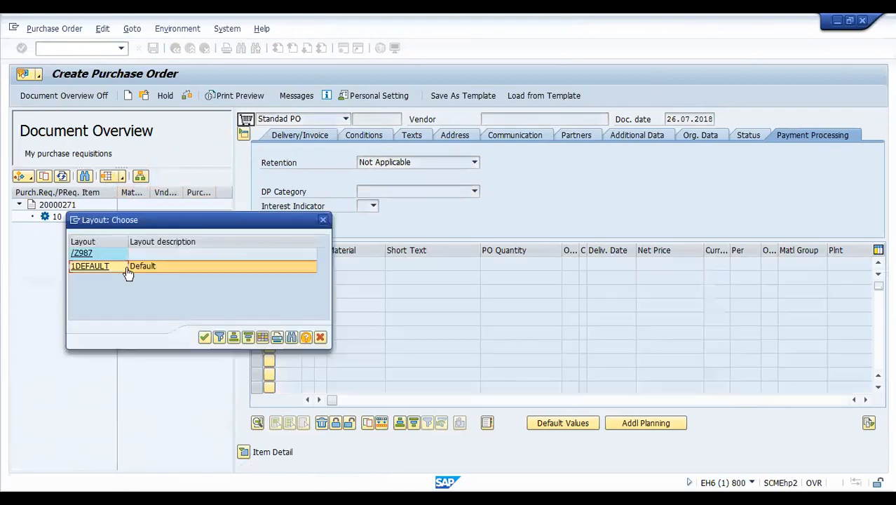
left_click(200, 338)
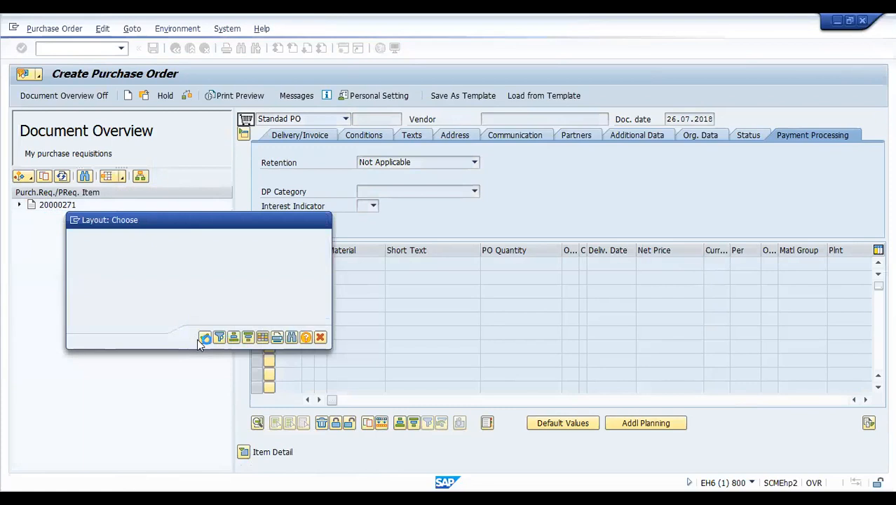
left_click(122, 176)
left_click(134, 208)
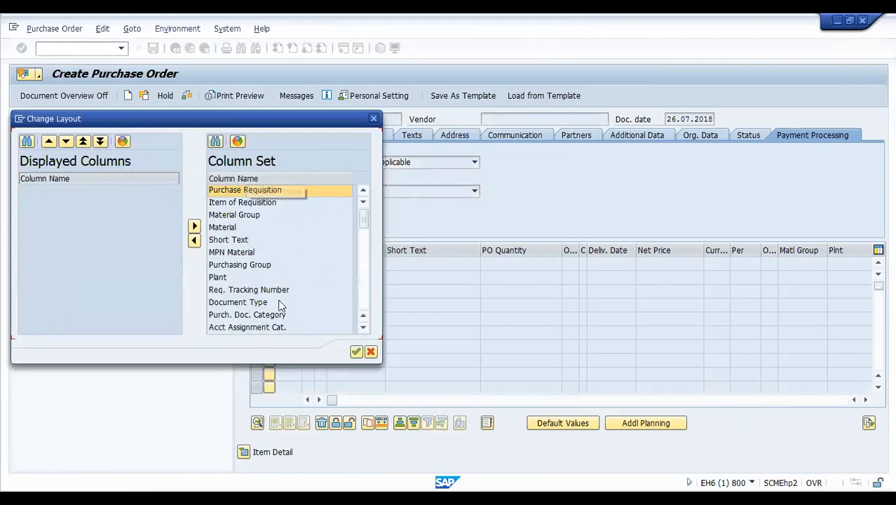
left_click_drag(364, 328, 365, 328)
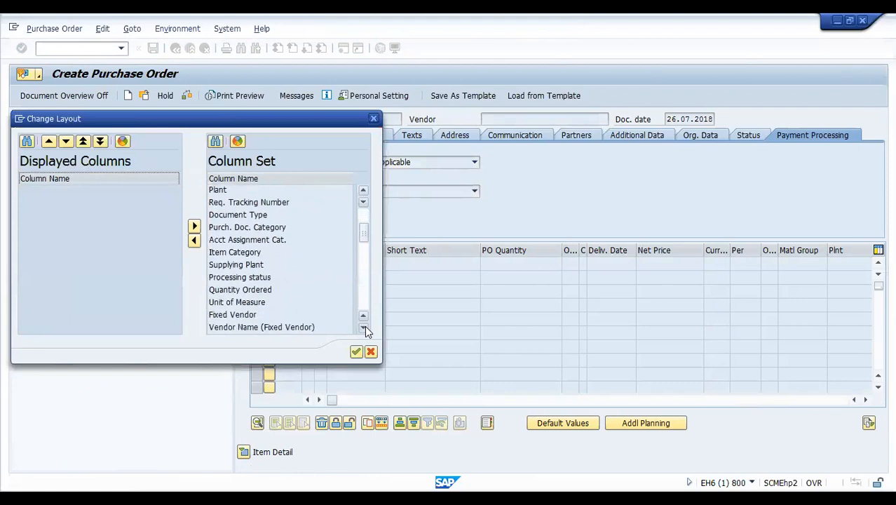
left_click(218, 216)
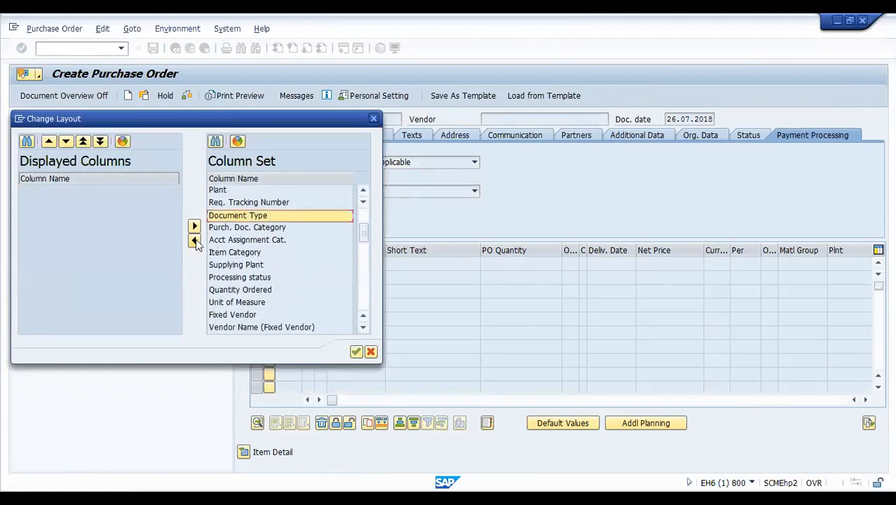
left_click(194, 240)
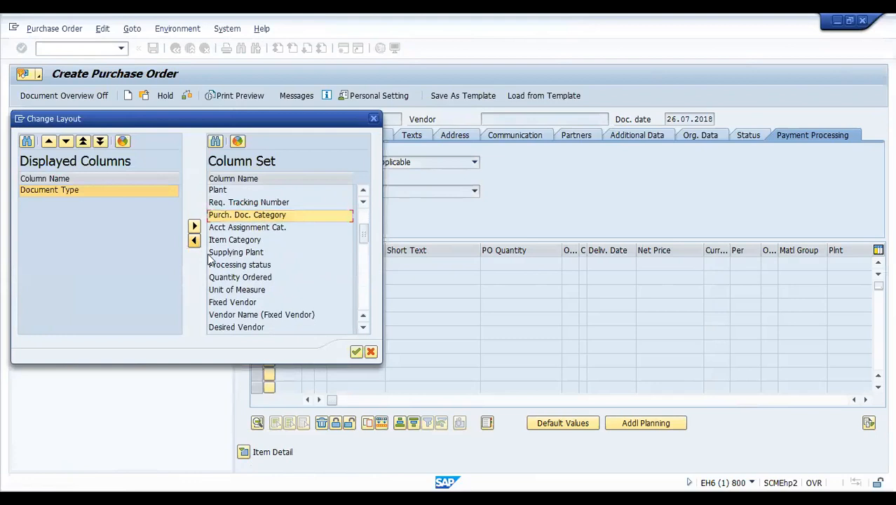
left_click(225, 290)
left_click(194, 240)
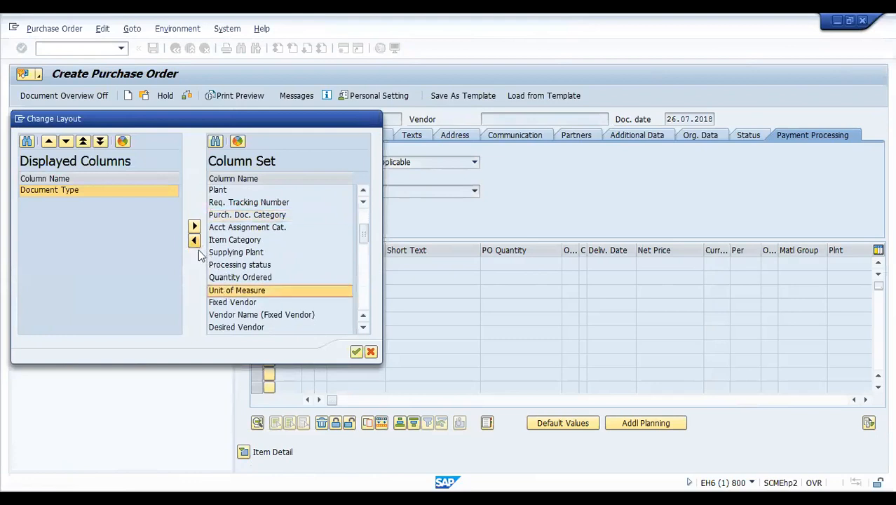
- Add the Purchase Requisition column and apply the new column layout
left_click(363, 328)
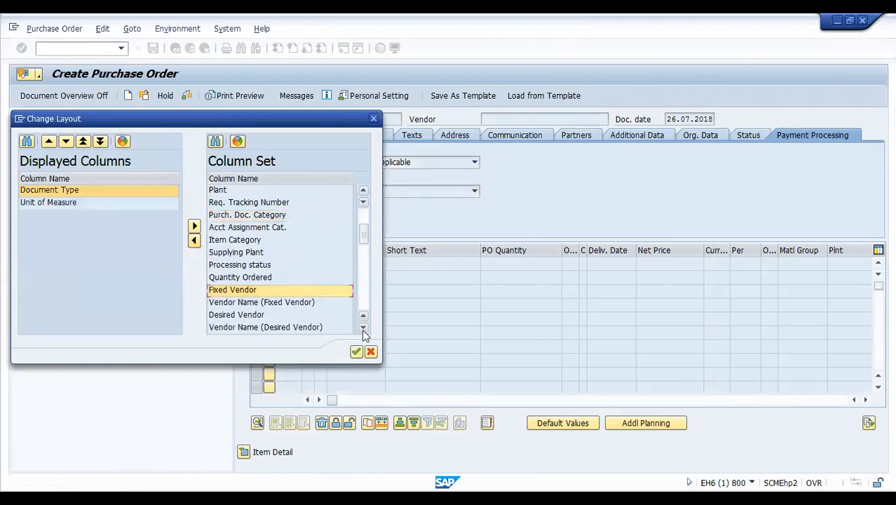
left_click(363, 328)
left_click(363, 328)
left_click(363, 328)
left_click(364, 328)
left_click(363, 328)
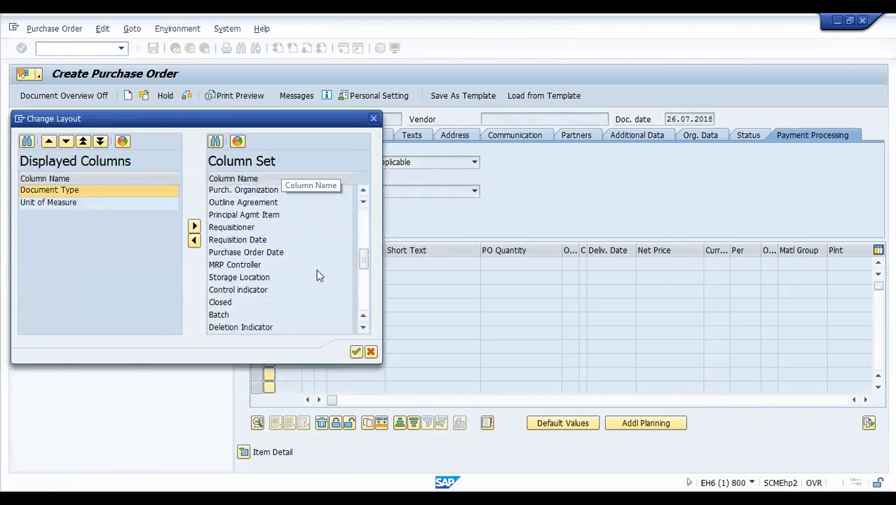
left_click_drag(364, 254, 353, 192)
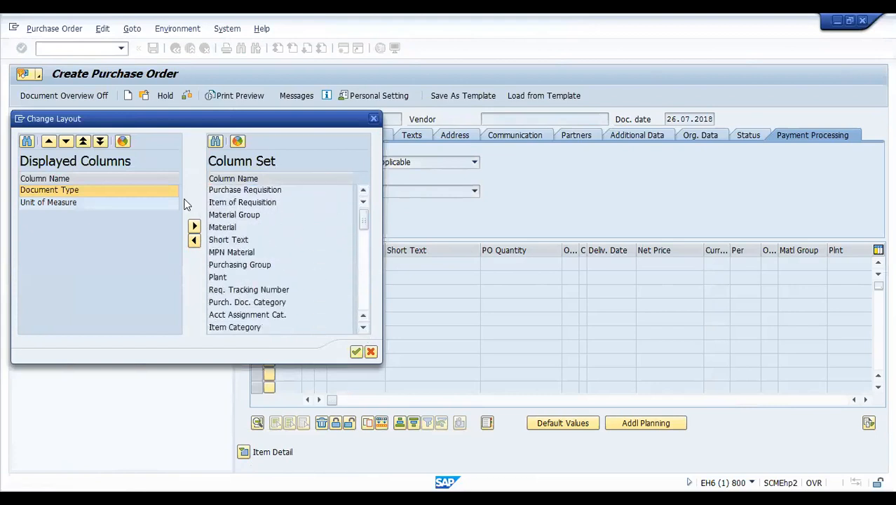
left_click(226, 191)
left_click(194, 240)
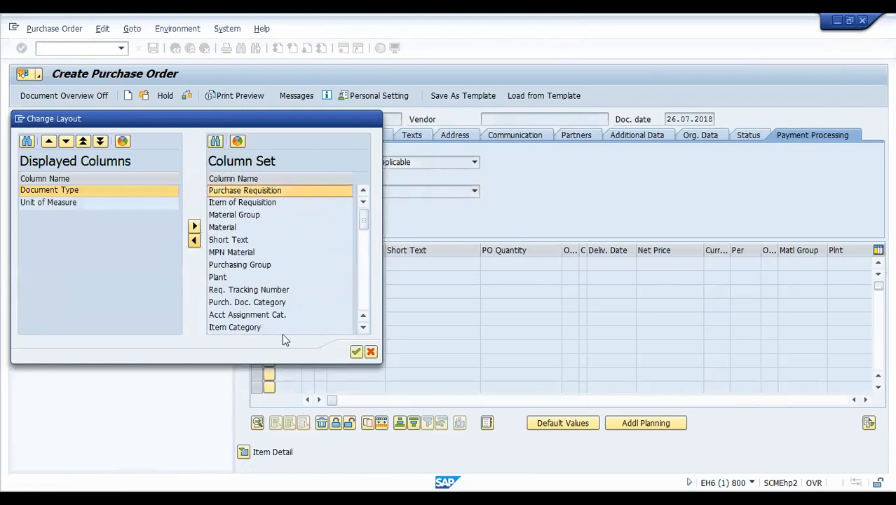
left_click(356, 351)
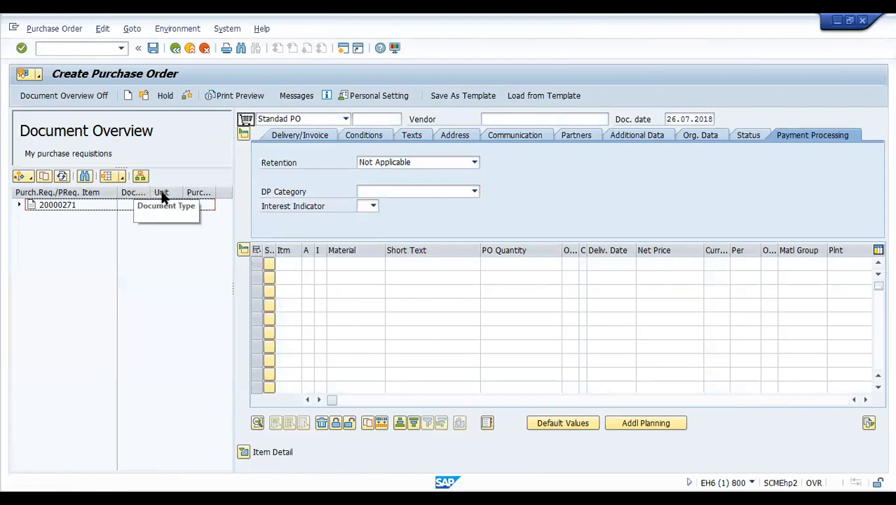
- Check the Unit and last column headers, then expand 20000271 to see item 10's NB and GM
left_click(161, 194)
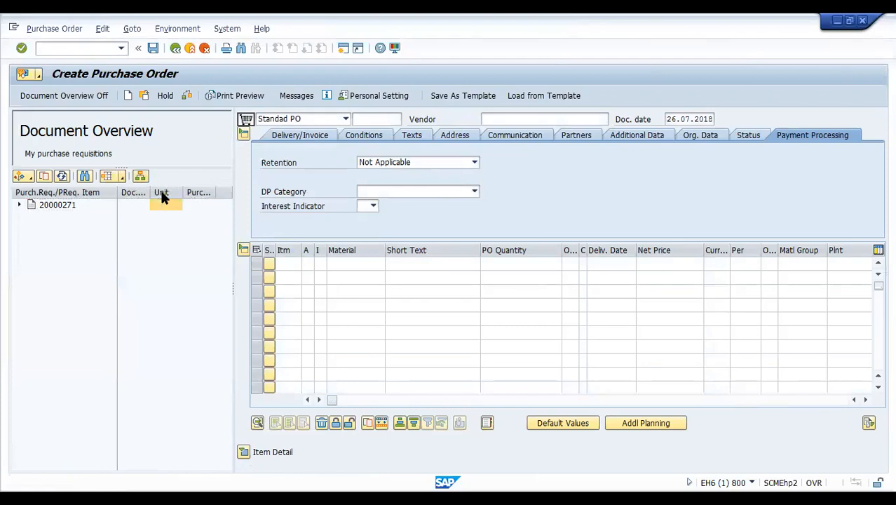
left_click(205, 198)
left_click(19, 205)
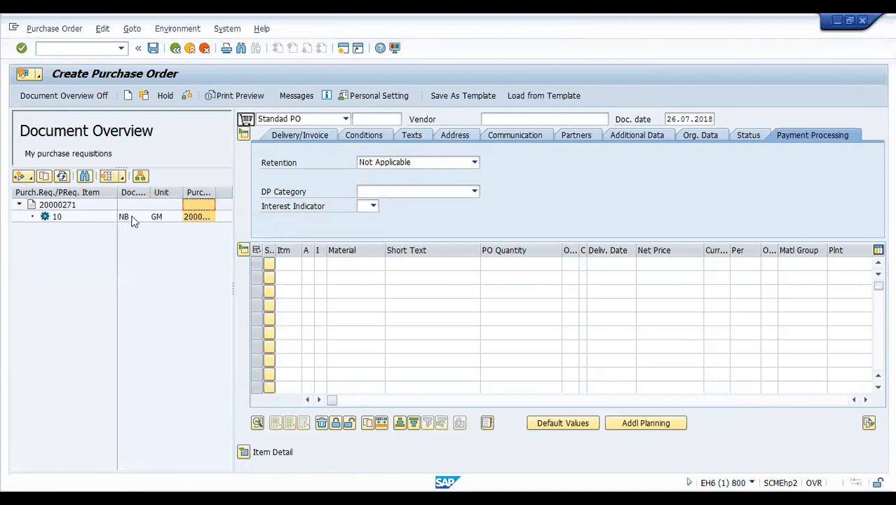
left_click(157, 223)
left_click(158, 217)
left_click(197, 219)
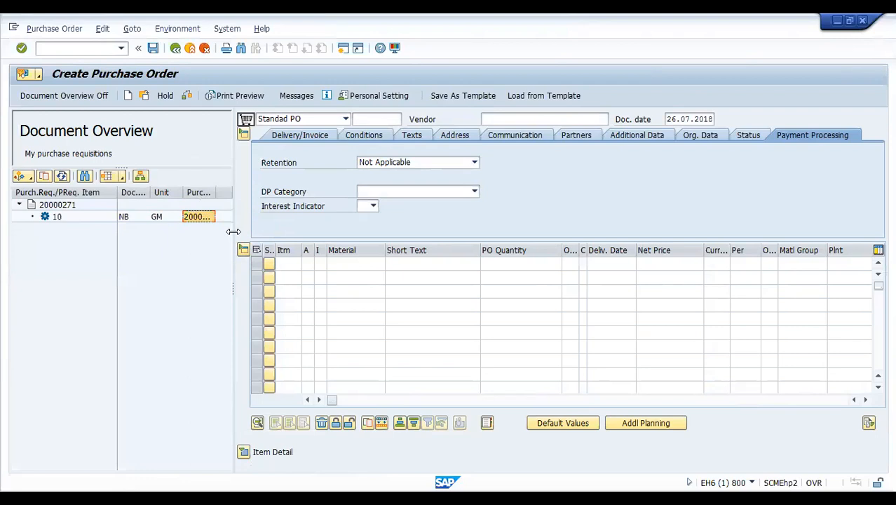
- Narrow the overview, collapse 20000271, and replace vendor55 with vendor v1234 in the PO header
left_click_drag(233, 232, 118, 232)
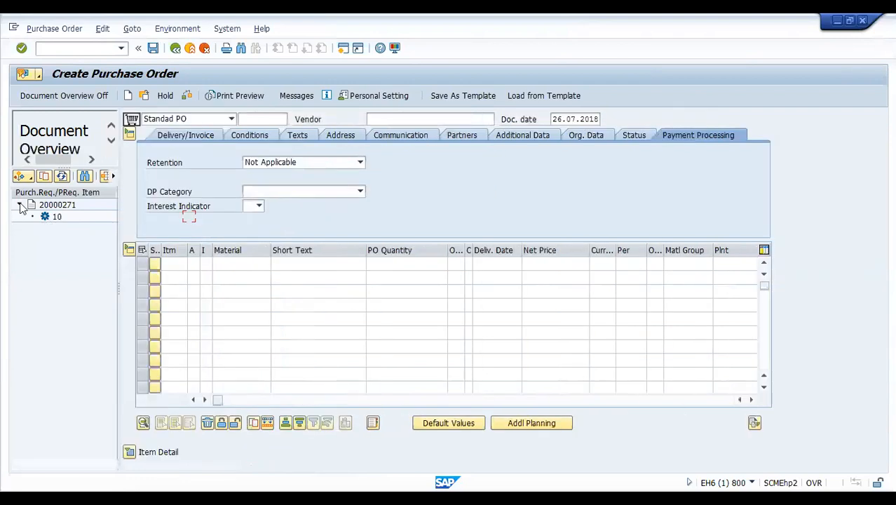
left_click(19, 204)
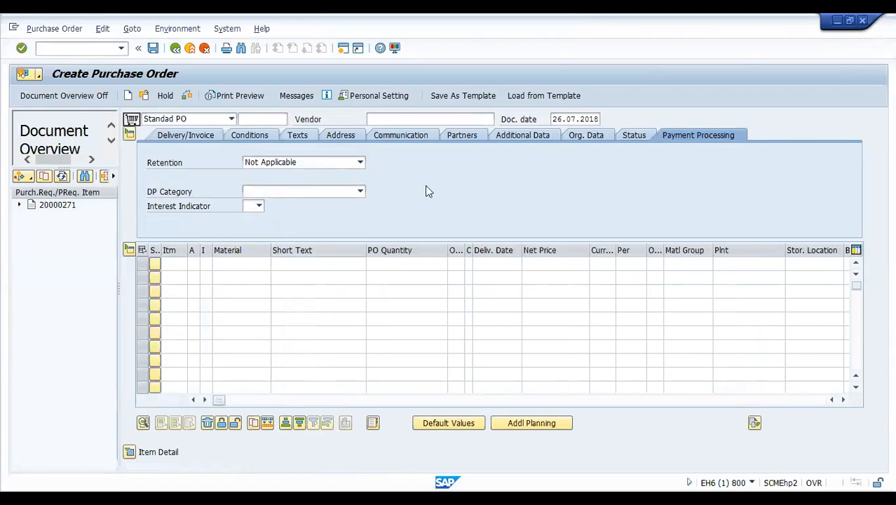
left_click(424, 118)
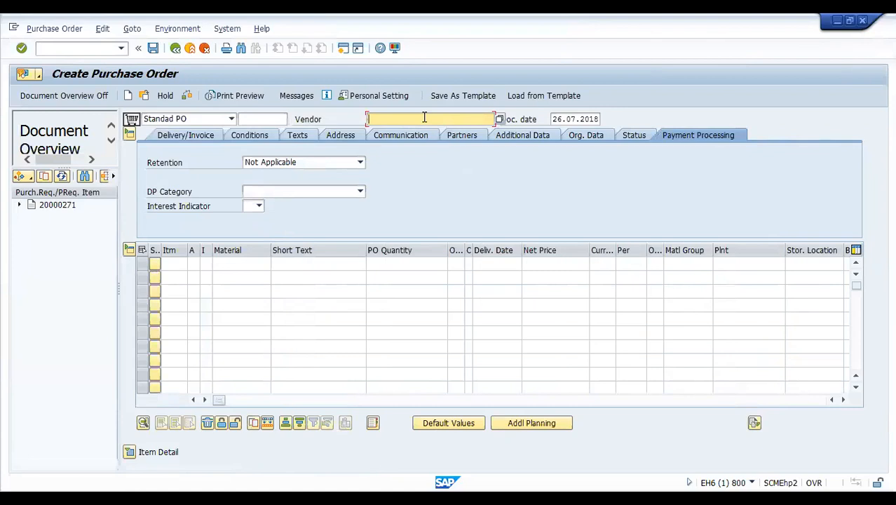
type("v")
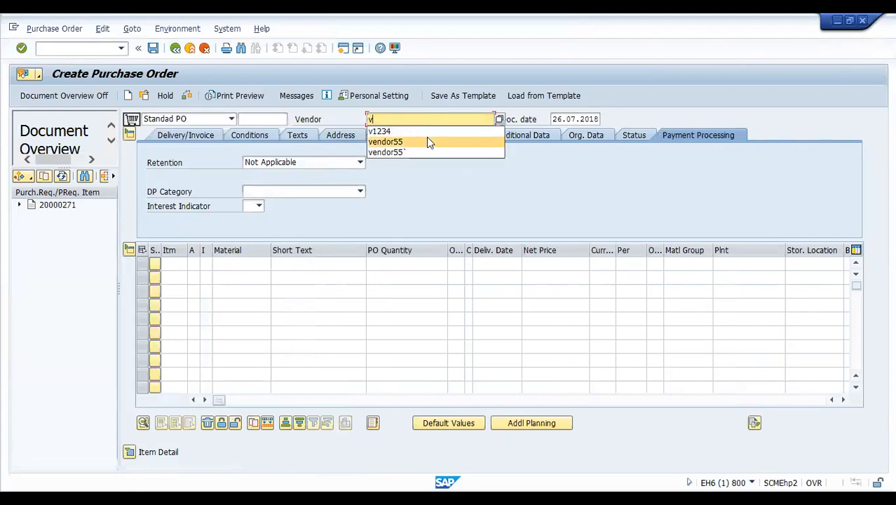
left_click(429, 141)
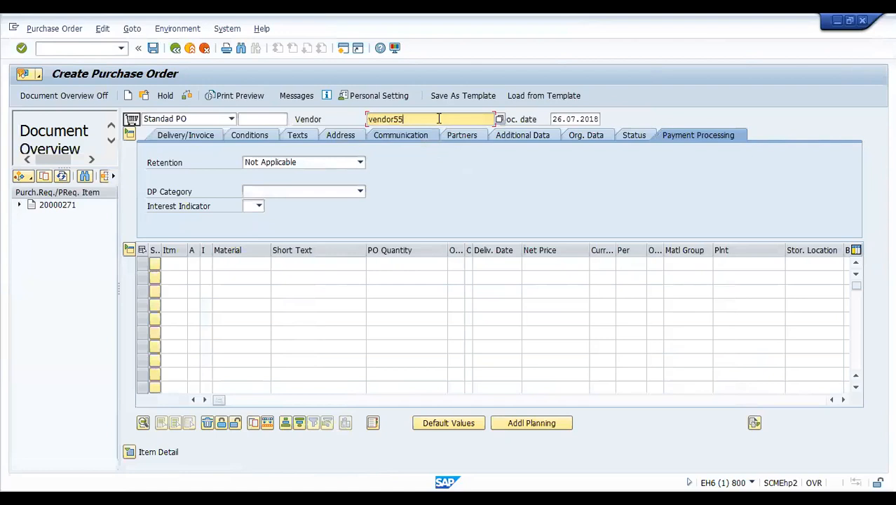
left_click_drag(438, 119, 303, 119)
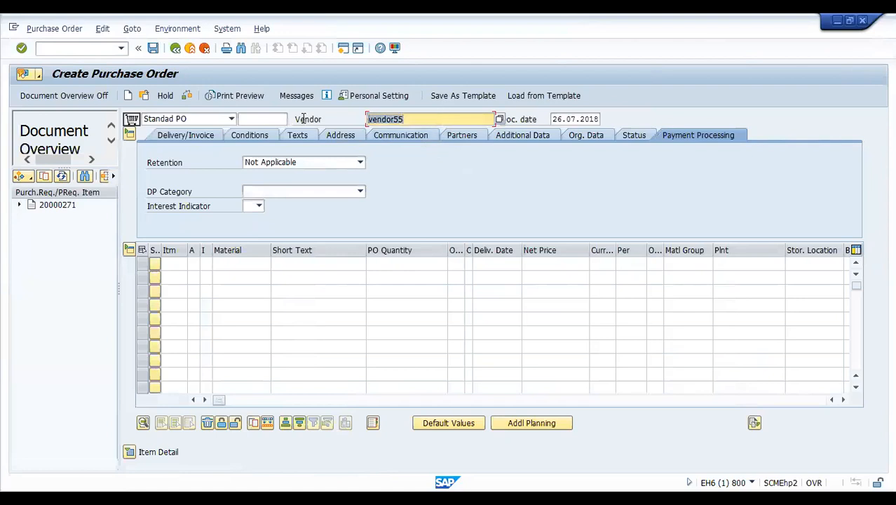
type("v")
left_click(378, 131)
left_click(226, 263)
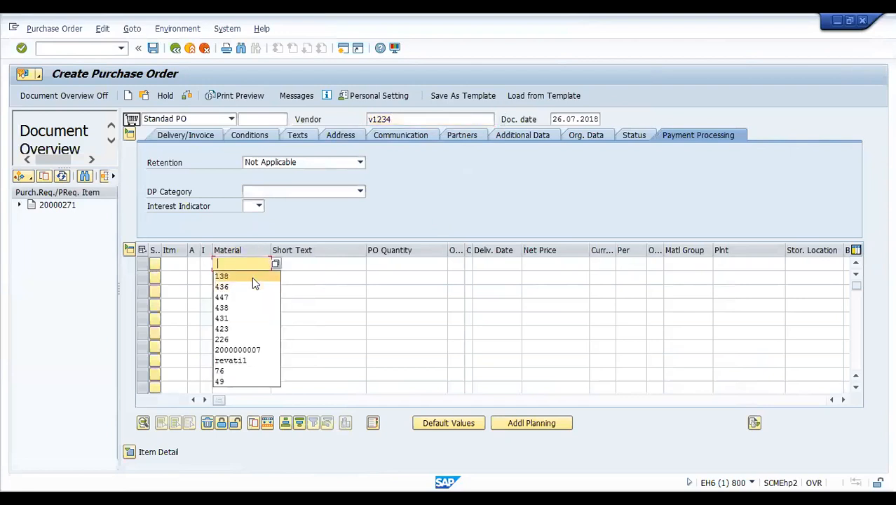
- Enter material 138 with PO quantity 5 and net price 3000 in the first item row
left_click(251, 277)
left_click(433, 266)
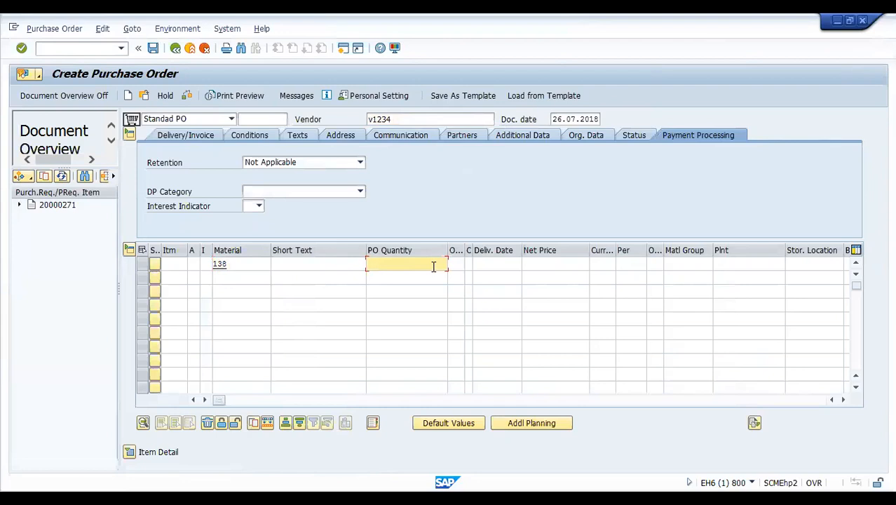
type("5")
left_click(532, 264)
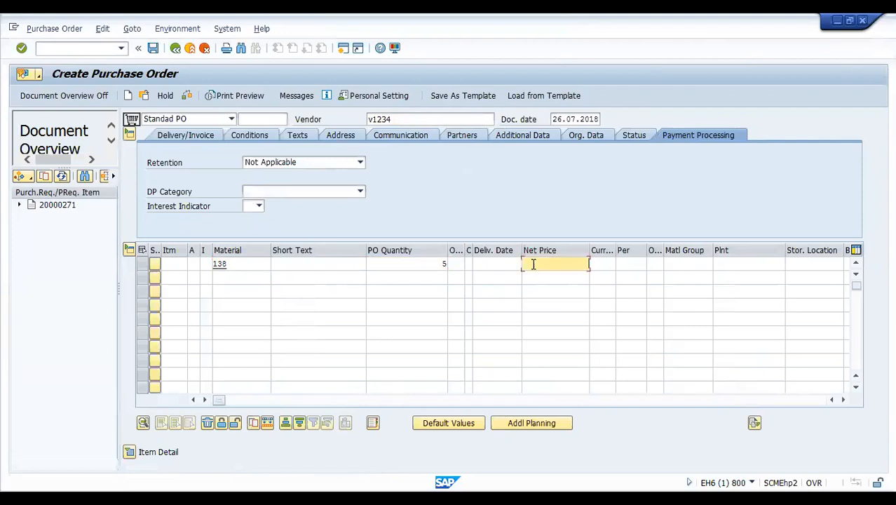
type("3000")
- Set the item's plant to CP11 and storage location to PS11
left_click(723, 267)
type("c")
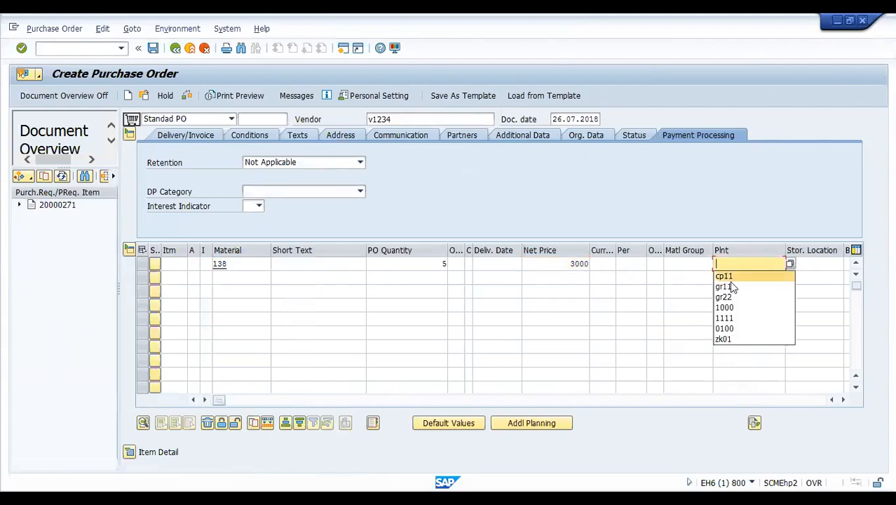
left_click(736, 279)
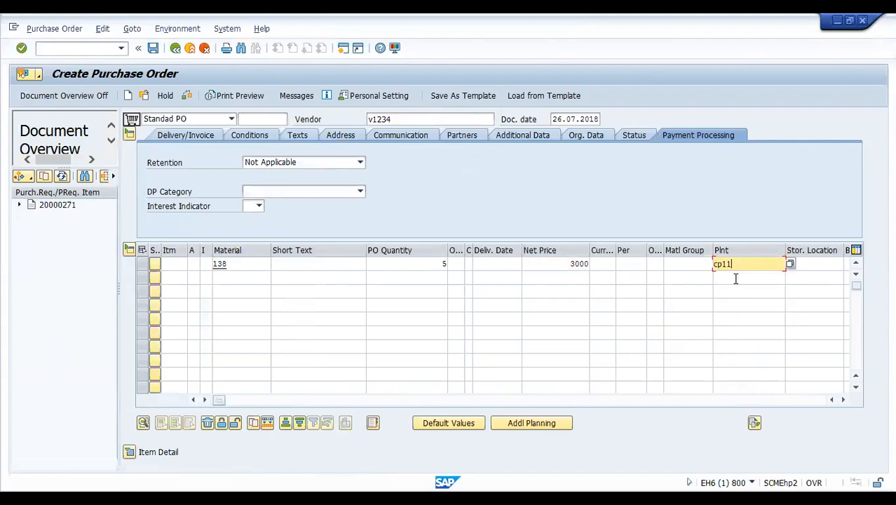
left_click(816, 265)
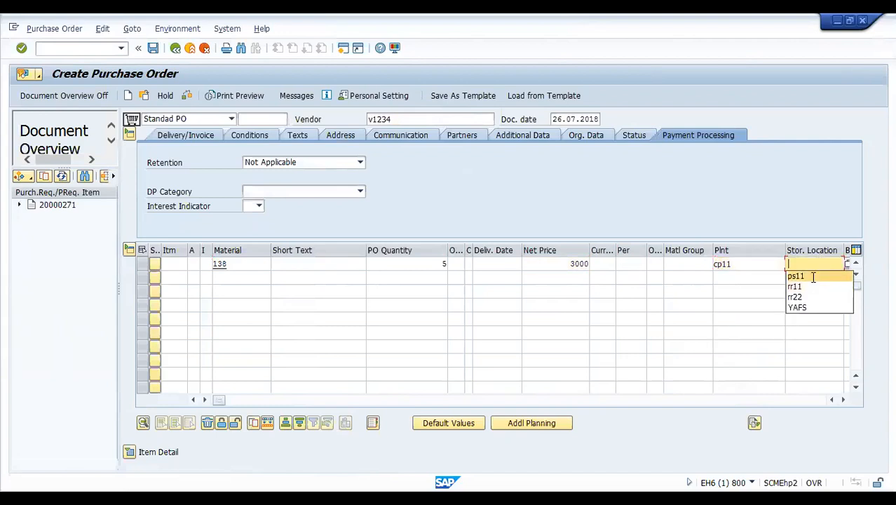
left_click(811, 276)
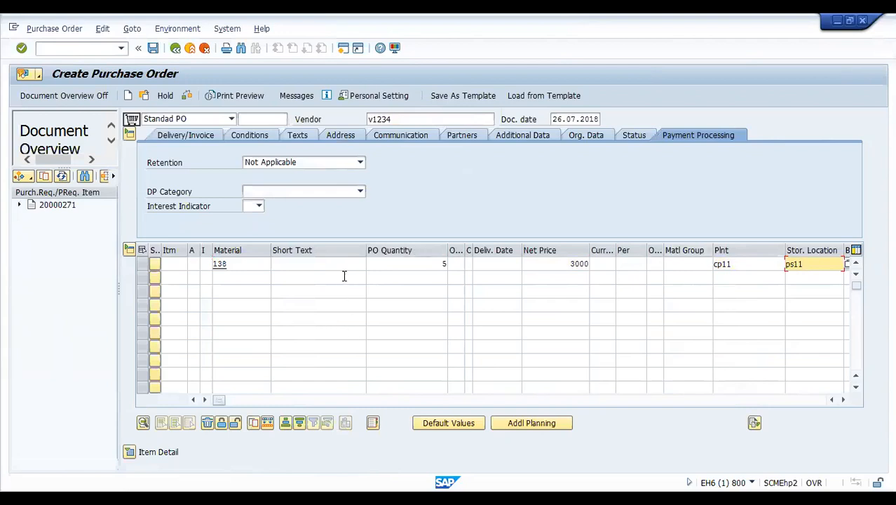
- Validate the item row and set its currency to INR
key("Return")
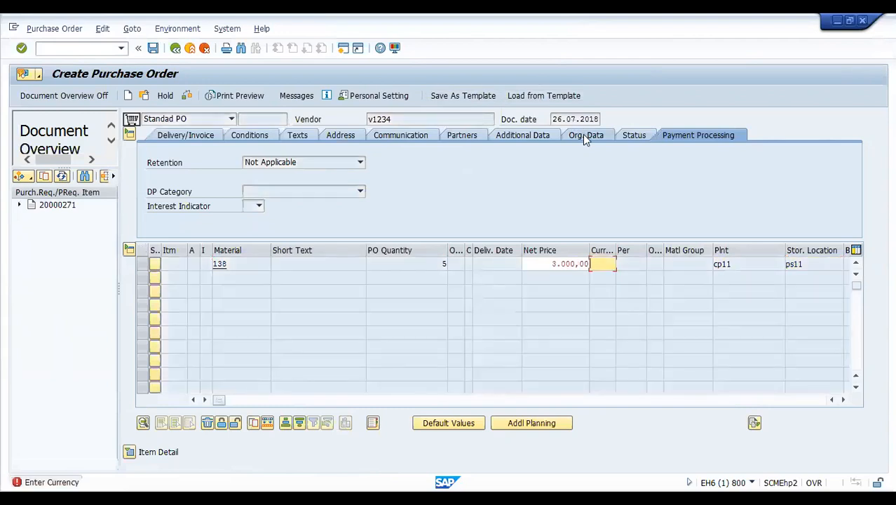
type("inr")
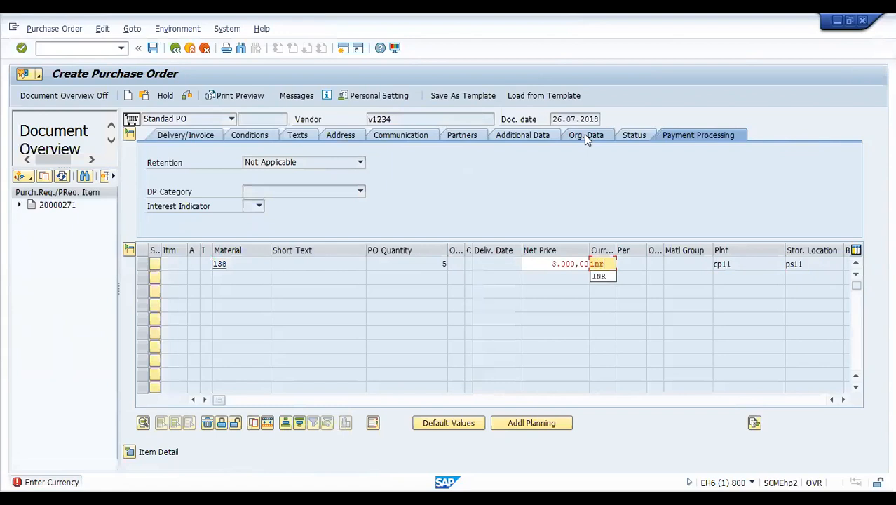
key("Return")
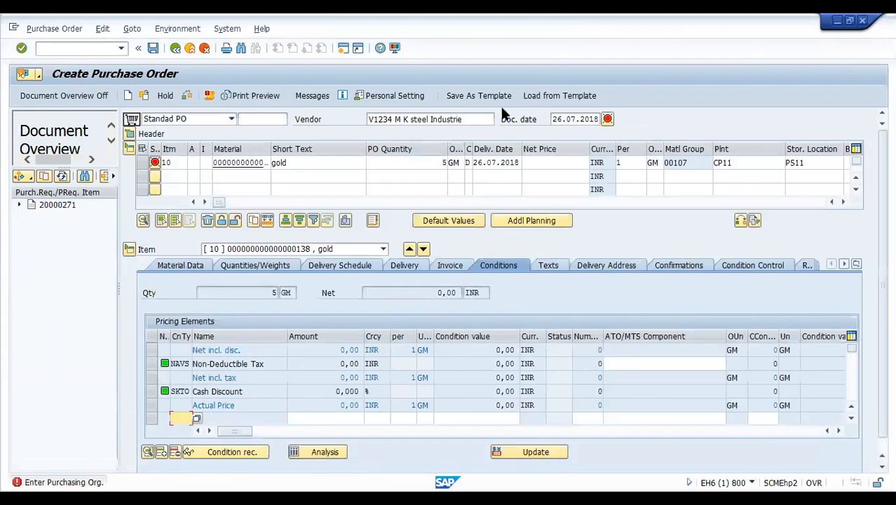
left_click(130, 135)
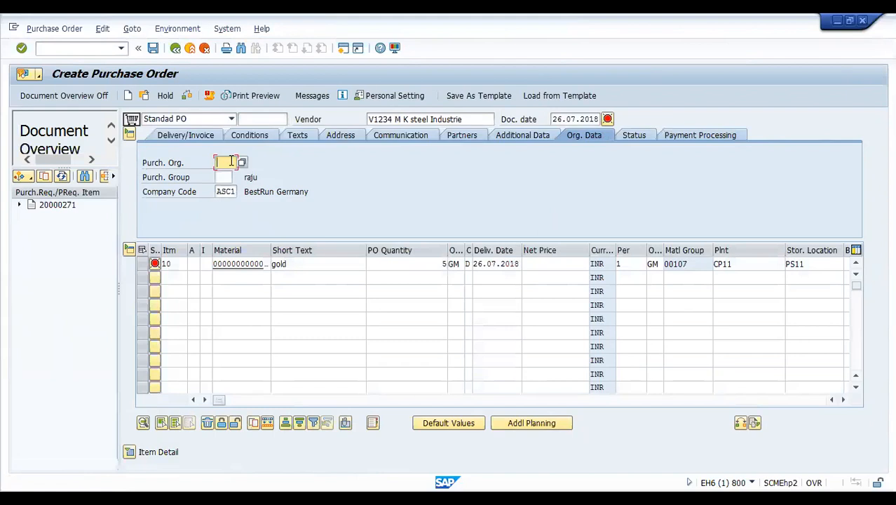
- Set purchasing organisation AP01 and purchasing group AG1 in the order header
left_click(231, 161)
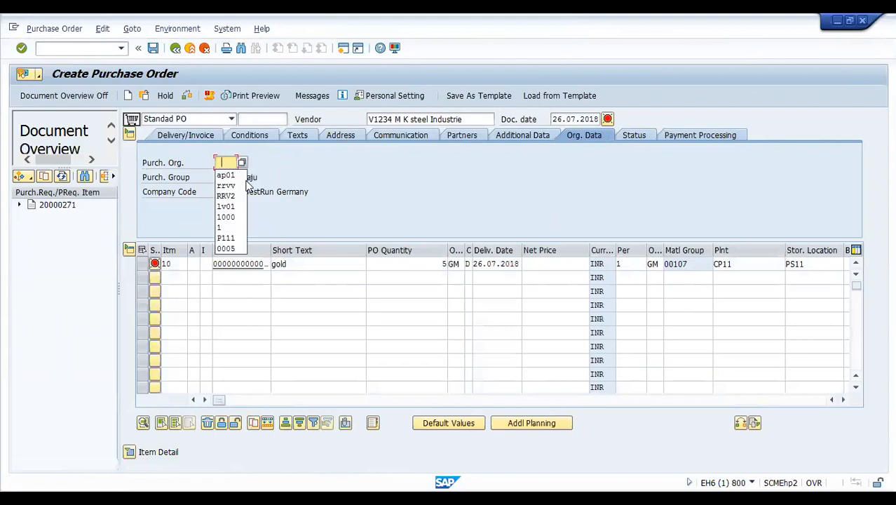
left_click(226, 173)
left_click(226, 177)
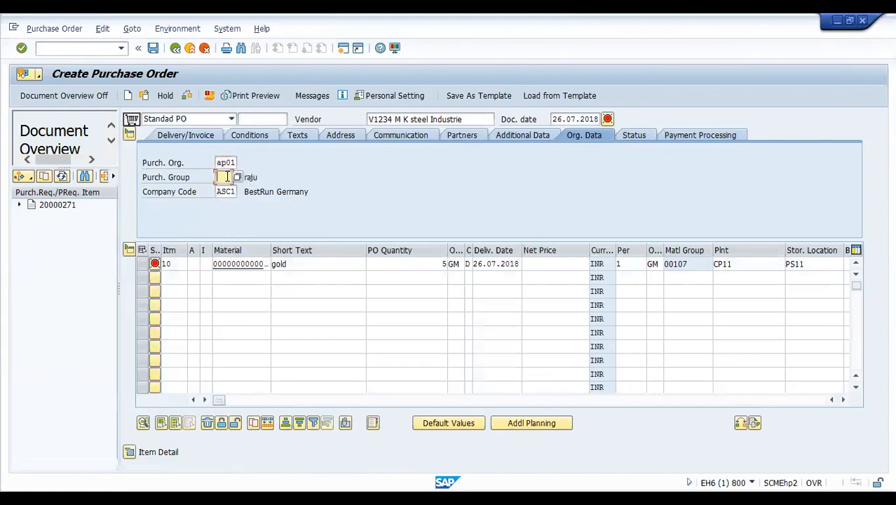
left_click(224, 190)
- Validate the entries and display the address details of vendor V1234
key("Return")
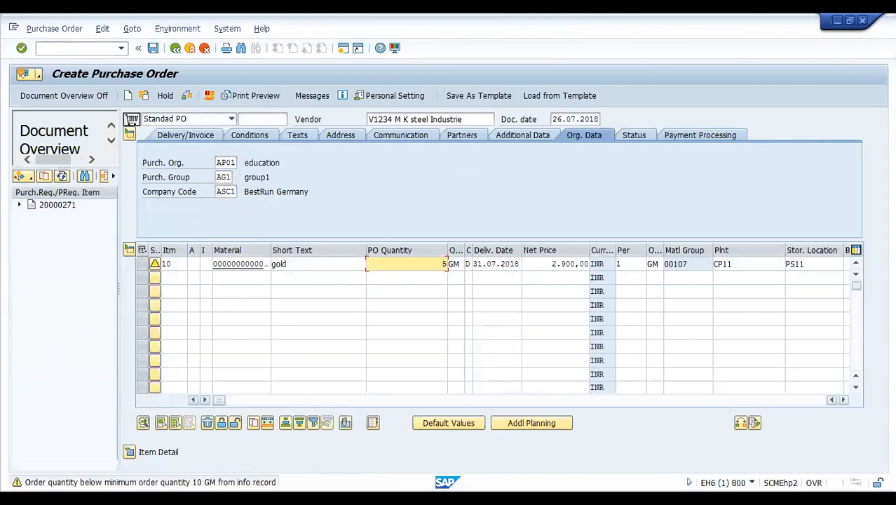
left_click(394, 119)
key("Return")
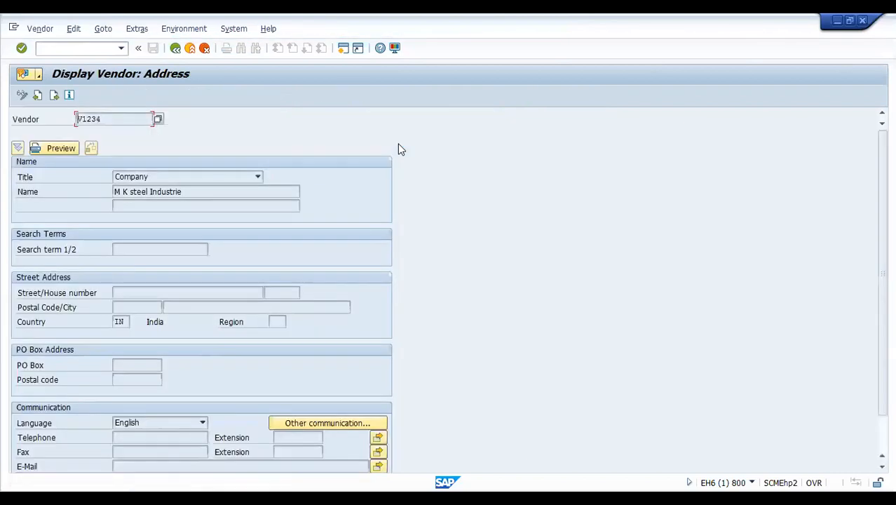
- Go back to Create Purchase Order and run a check, which reports no messages
left_click(176, 48)
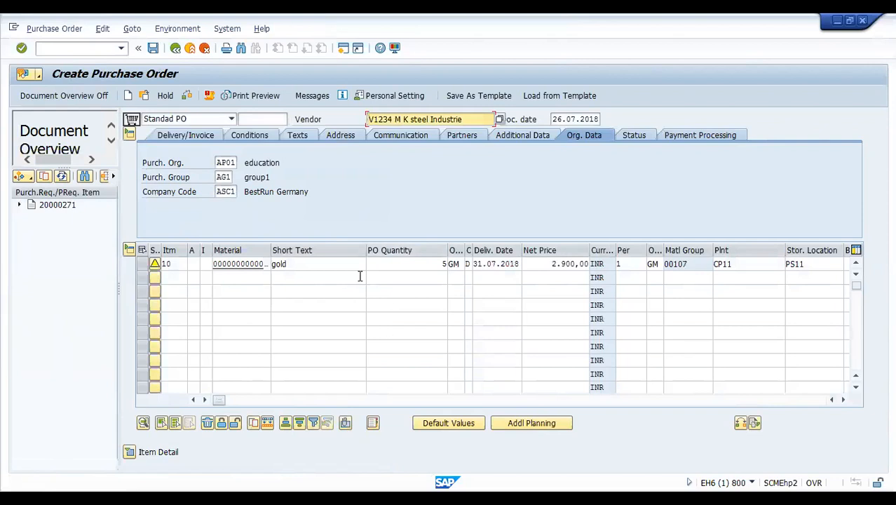
left_click(188, 97)
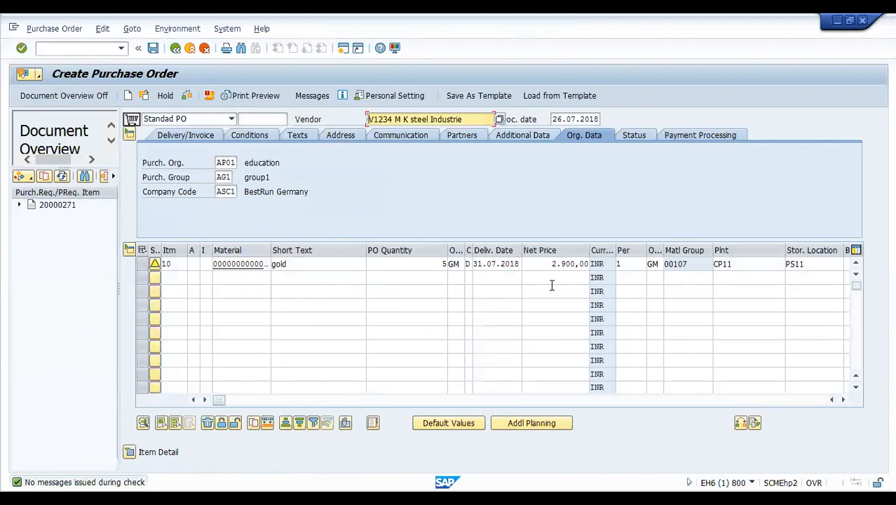
left_click(436, 263)
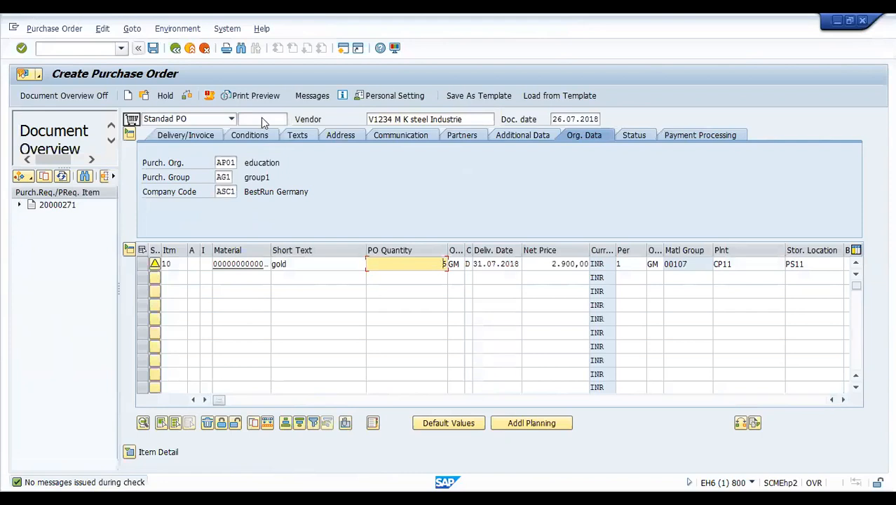
- Re-check the order and save it as a new Standard PO
left_click(188, 97)
left_click(153, 48)
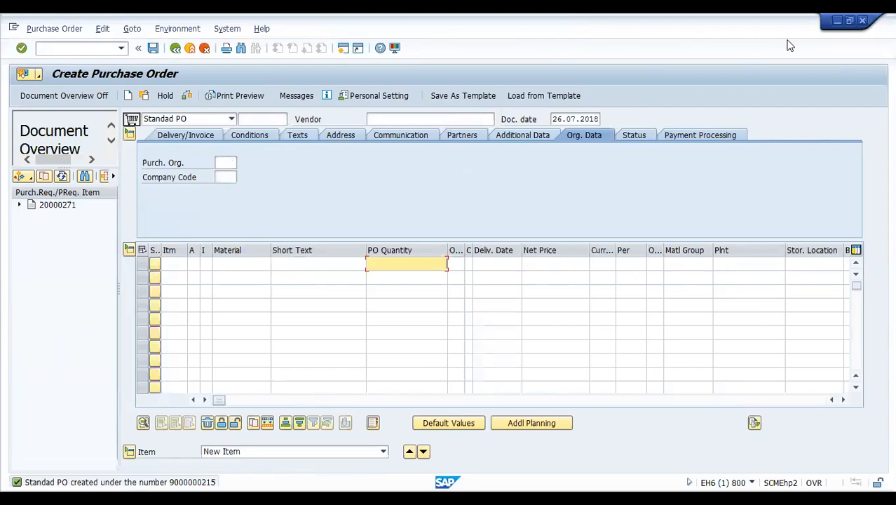
- Run ME5A for purchasing group AG1, listing its three requisitions
left_click(106, 49)
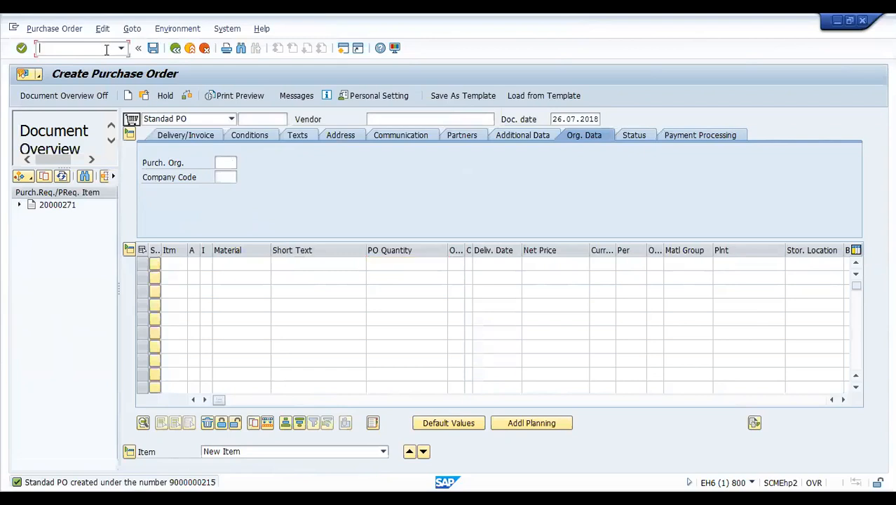
type("/nme5a")
key("Return")
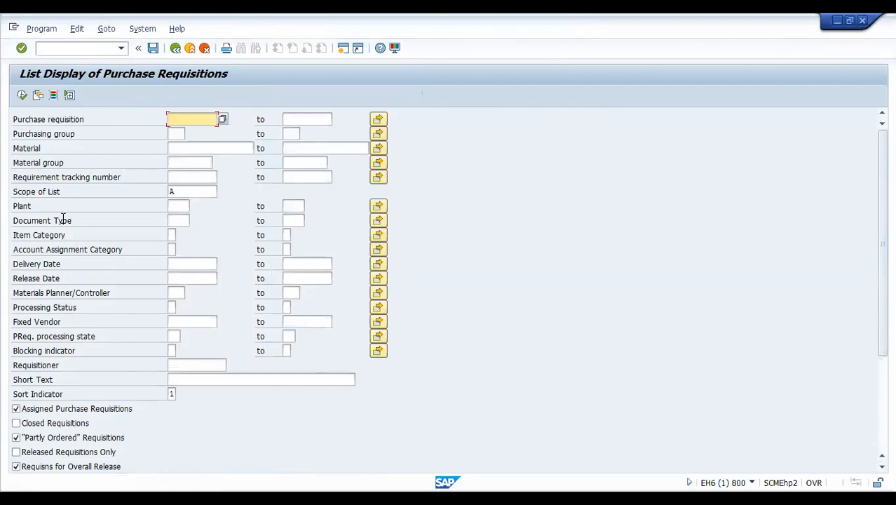
left_click(181, 136)
type("a")
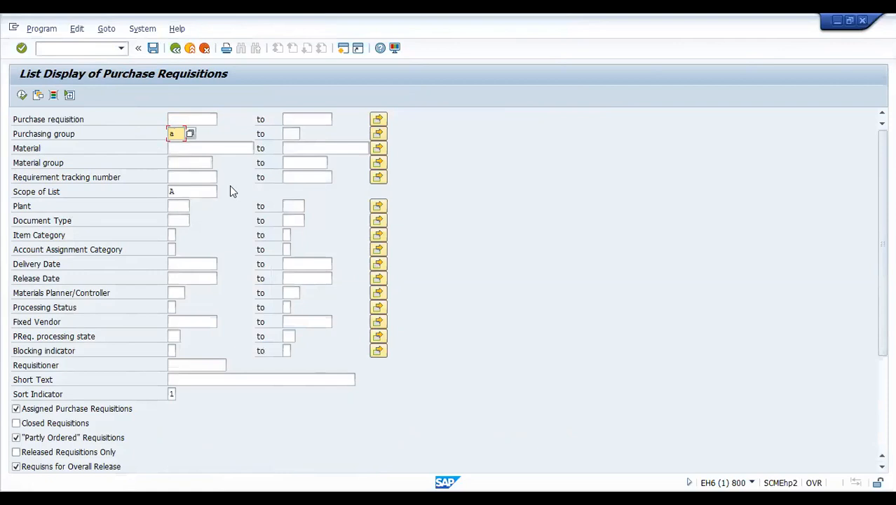
type("g1")
left_click(22, 95)
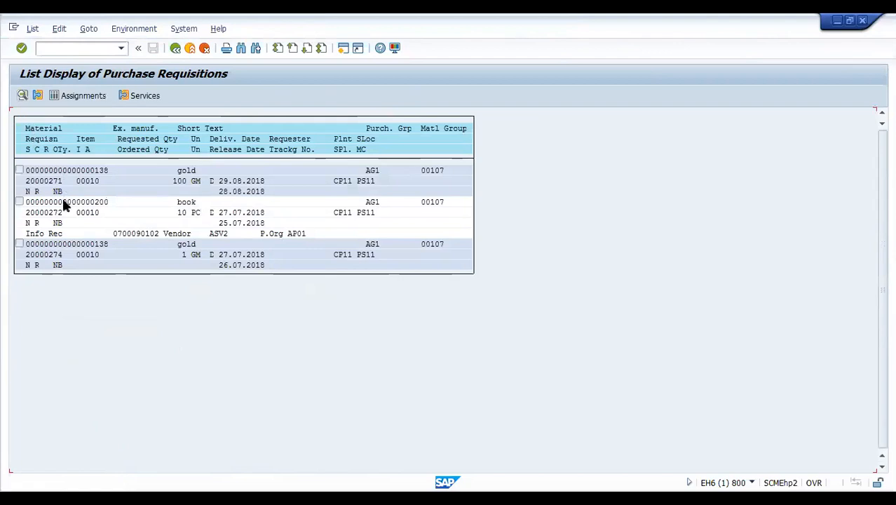
- Open the first gold requisition and select its requisition number
double_click(56, 180)
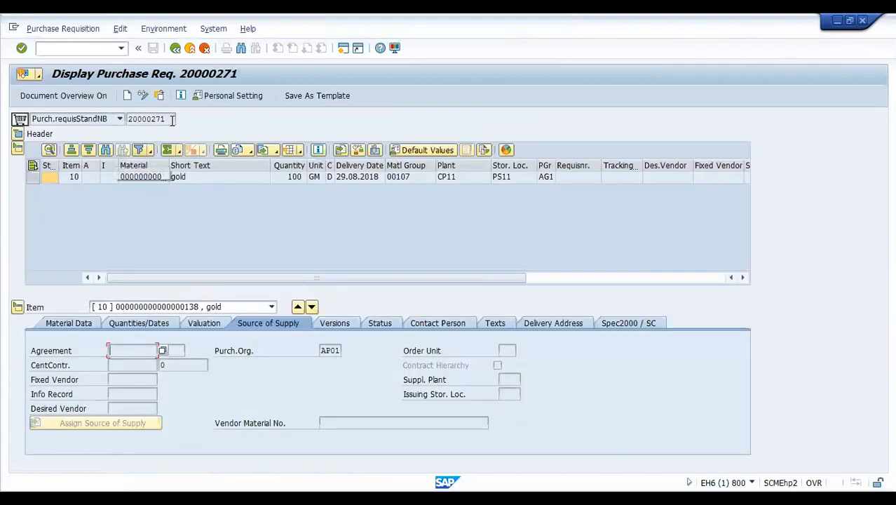
left_click_drag(172, 118, 97, 119)
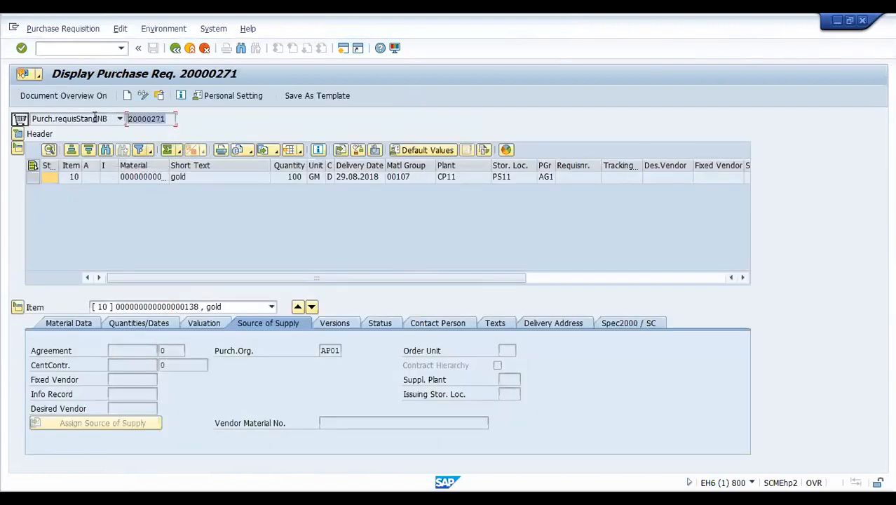
left_click(374, 347)
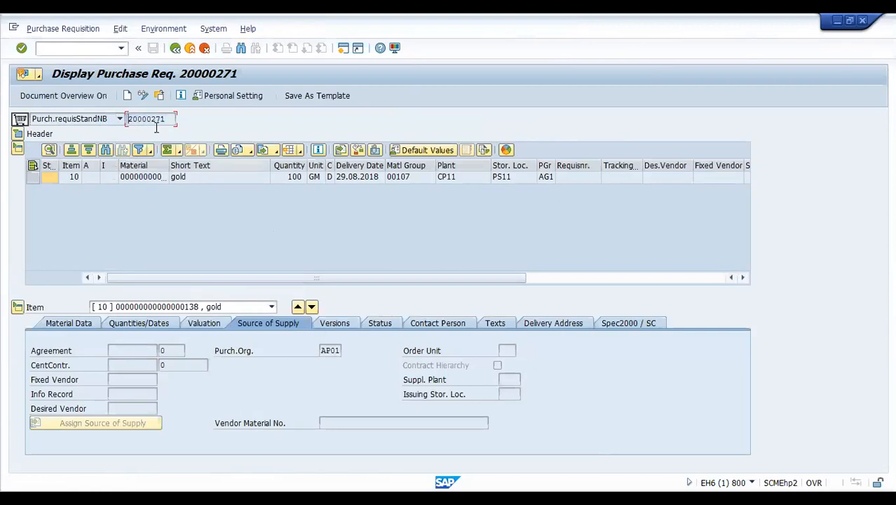
left_click_drag(168, 118, 97, 118)
key("ctrl+c")
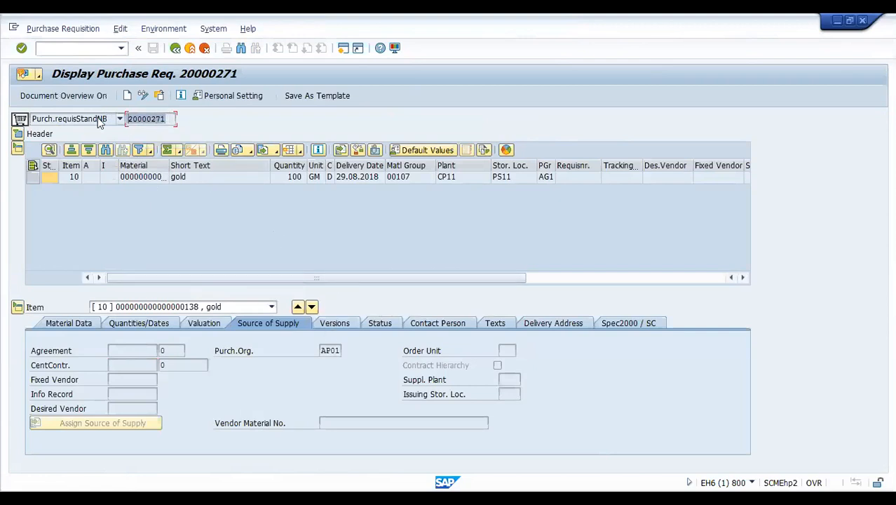
left_click(143, 137)
- Start Create Purchase Order (ME21N) in a new session
left_click(84, 47)
type("/n")
key("BackSpace")
key("BackSpace")
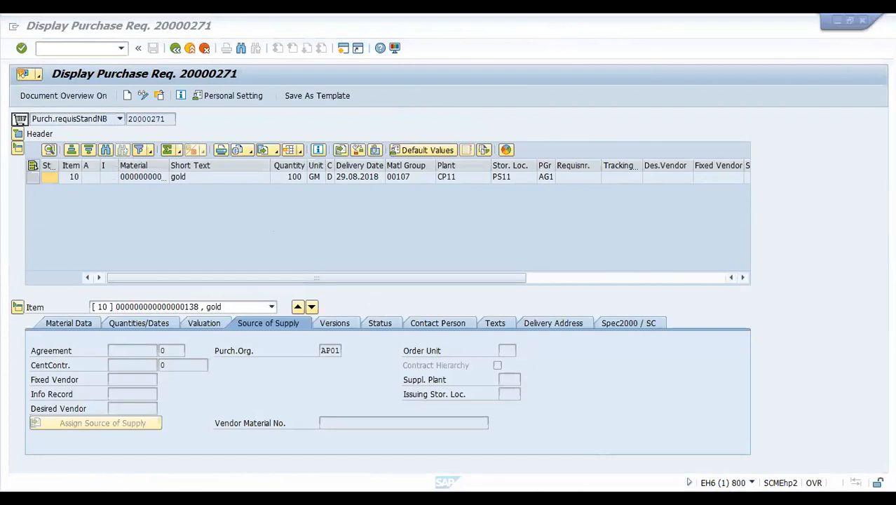
left_click(676, 77)
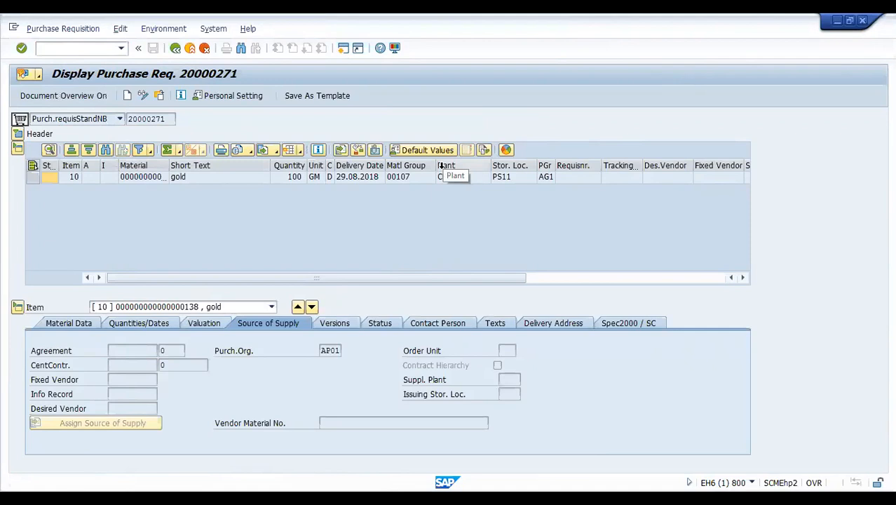
key("alt+Tab")
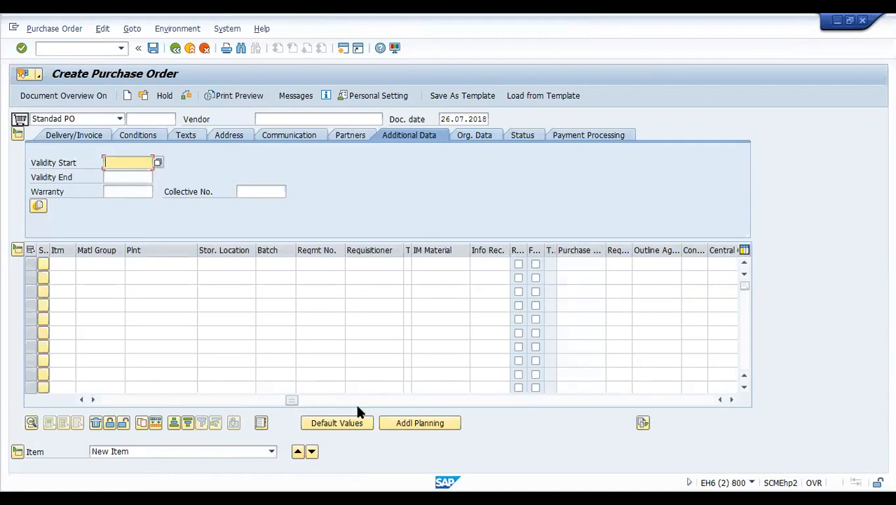
- Paste requisition 20000271 into row 1's Purchase Req. column to create item 10
left_click(315, 400)
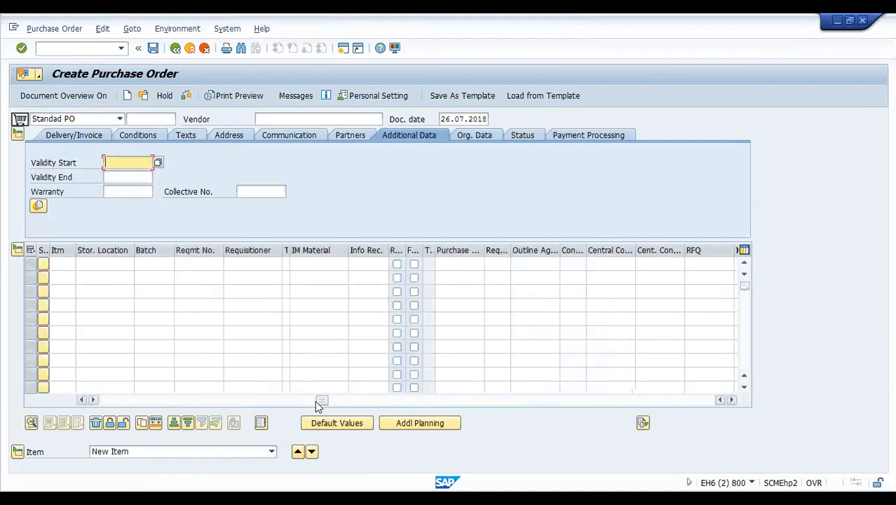
left_click(464, 263)
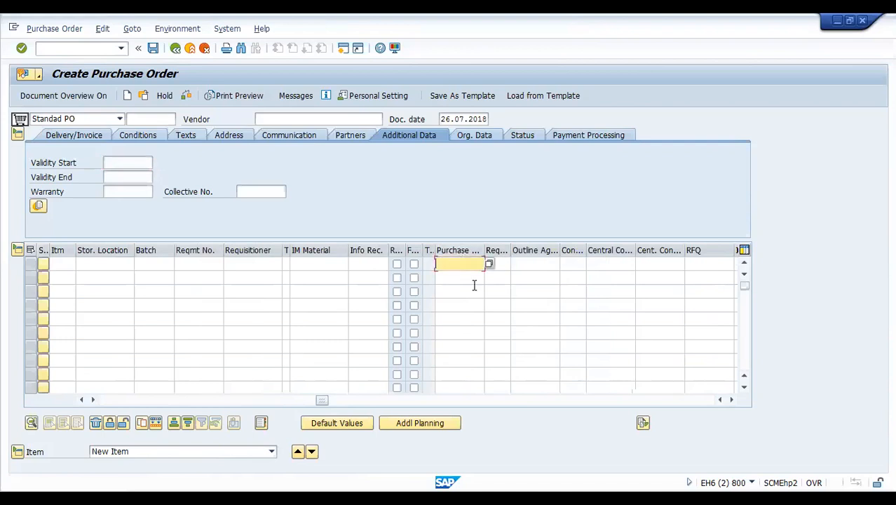
key("ctrl+v")
key("Return")
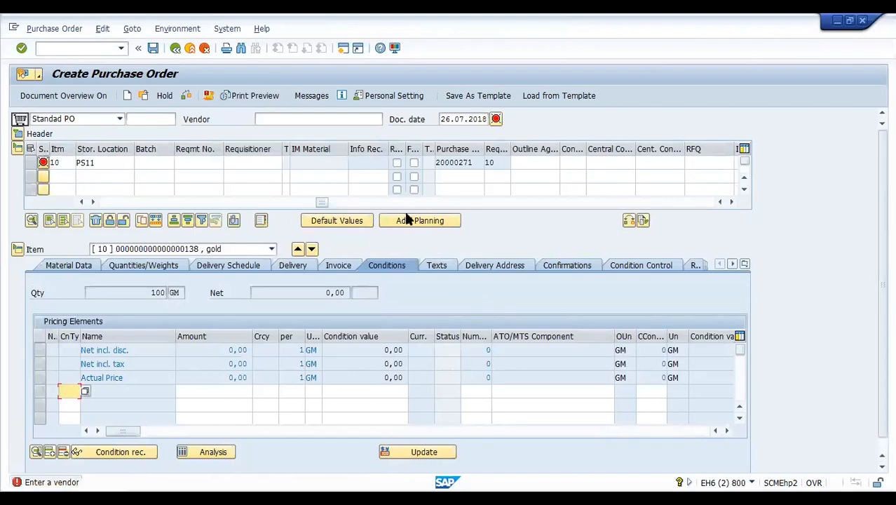
- Assign vendor V1234 (M K steel Industrie), pricing item 10 at 2.900,00 INR
left_click_drag(324, 203, 115, 205)
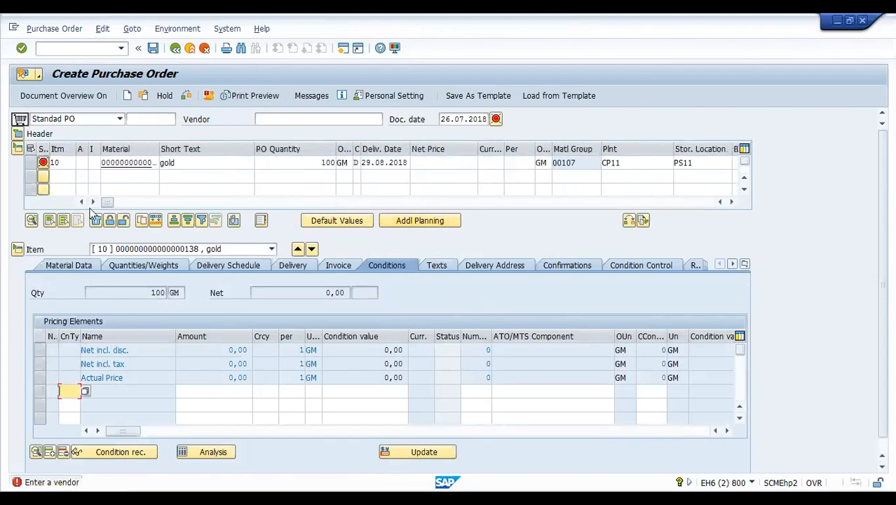
left_click(295, 119)
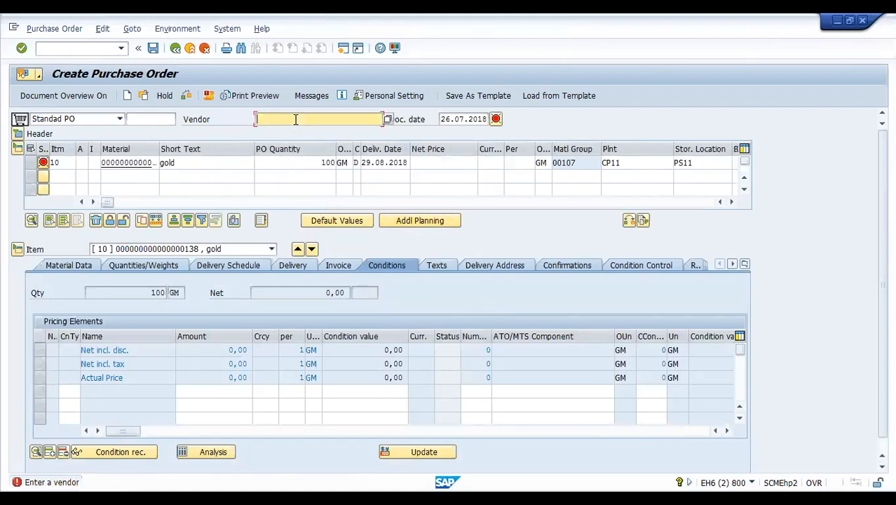
type("v")
left_click(292, 131)
key("Return")
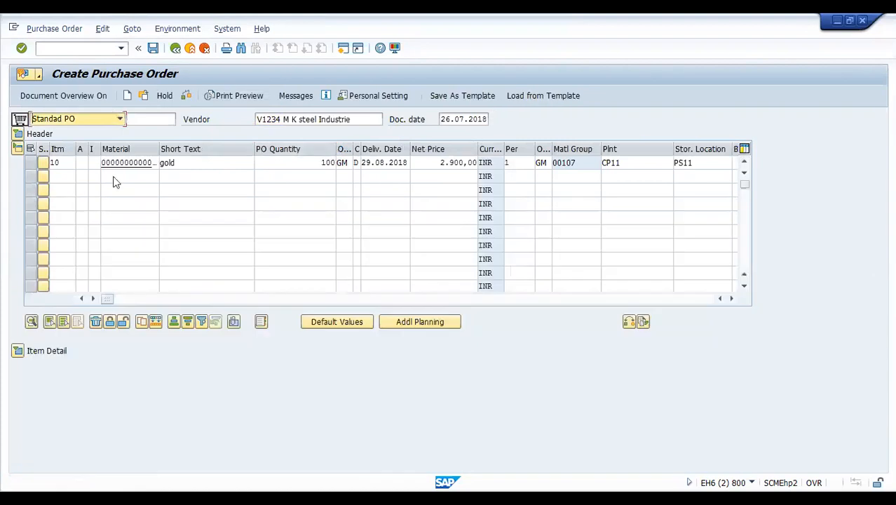
left_click(18, 350)
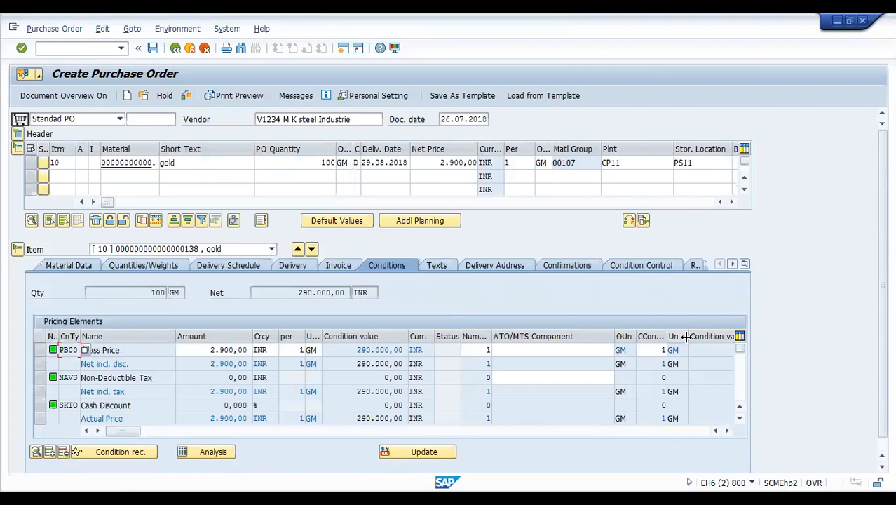
- Collapse the item details and scroll the item table right to the requisition columns
left_click(17, 248)
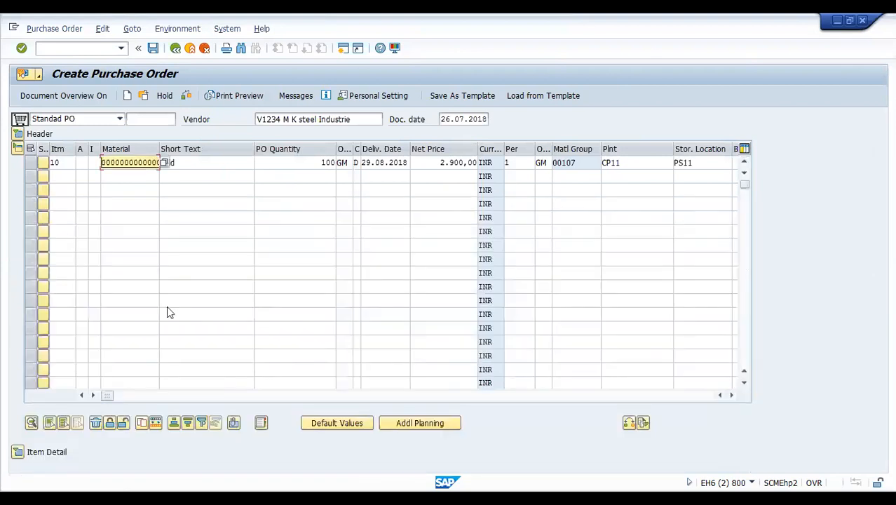
left_click(731, 396)
left_click(731, 395)
left_click(731, 396)
left_click(731, 395)
left_click(731, 396)
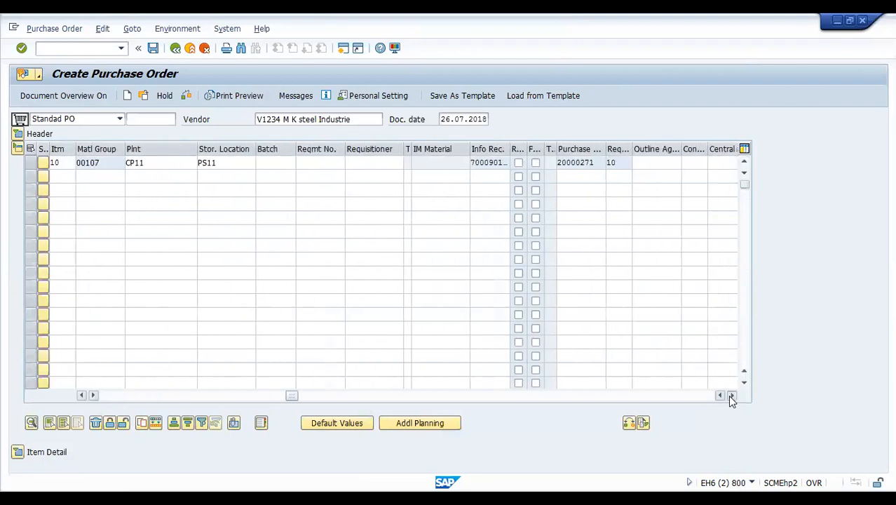
left_click(731, 395)
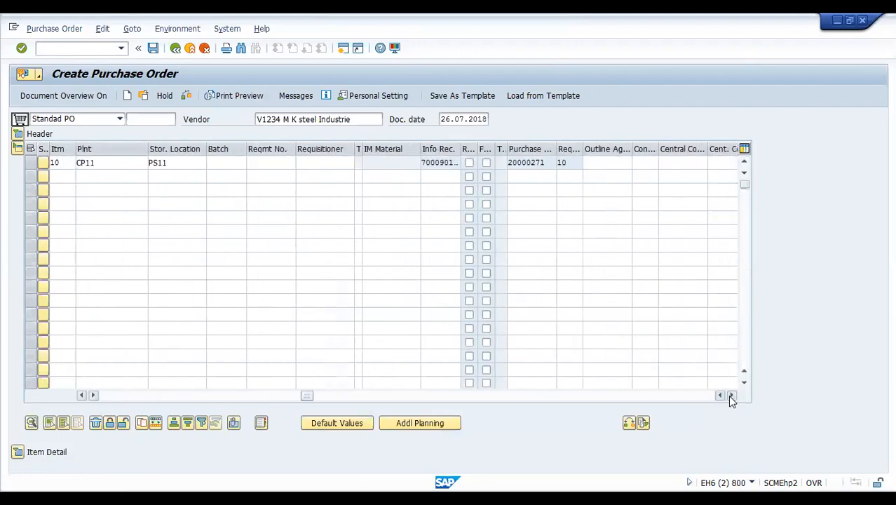
- Select the requisition number in item 10's Purchase Req. cell
left_click(527, 162)
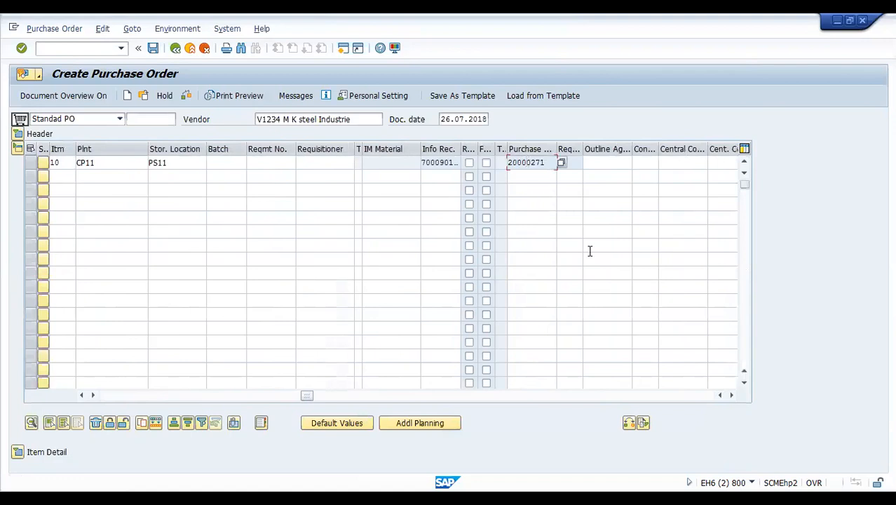
left_click(549, 161)
left_click_drag(549, 161, 489, 162)
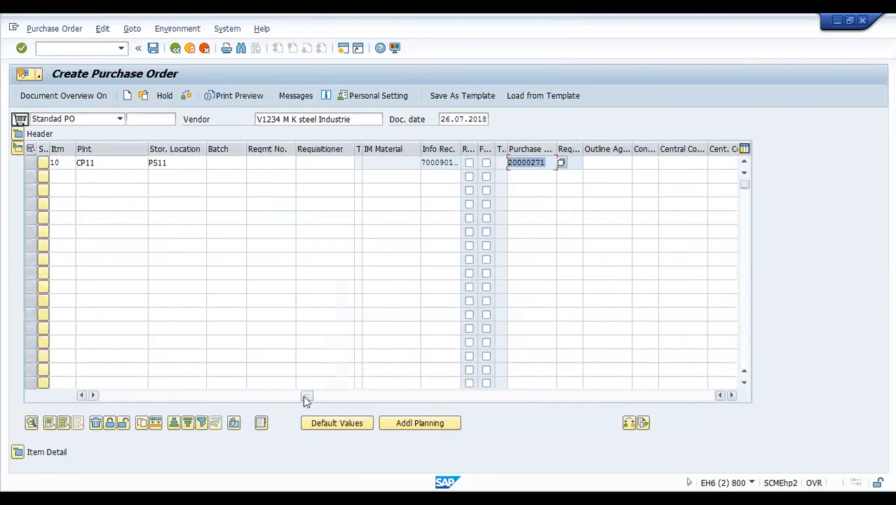
left_click_drag(306, 396, 73, 391)
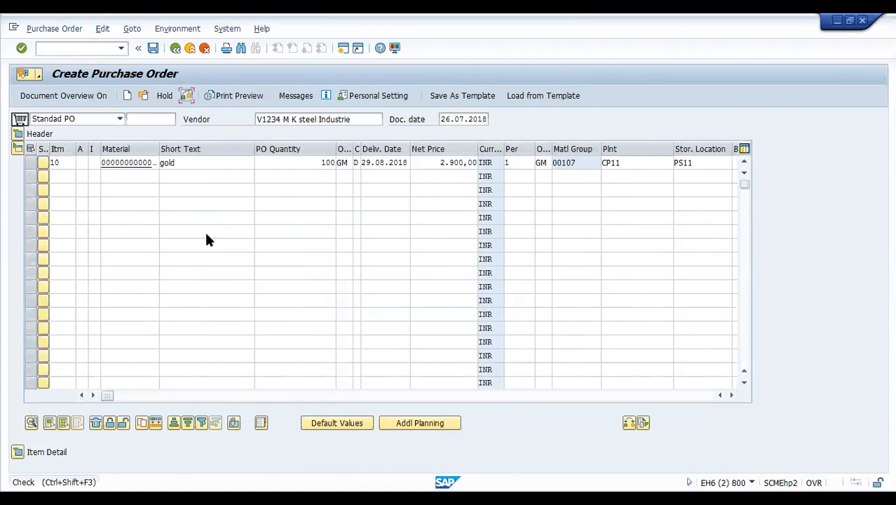
- Check the order, which reports no messages, and scroll the item grid back left
key("Return")
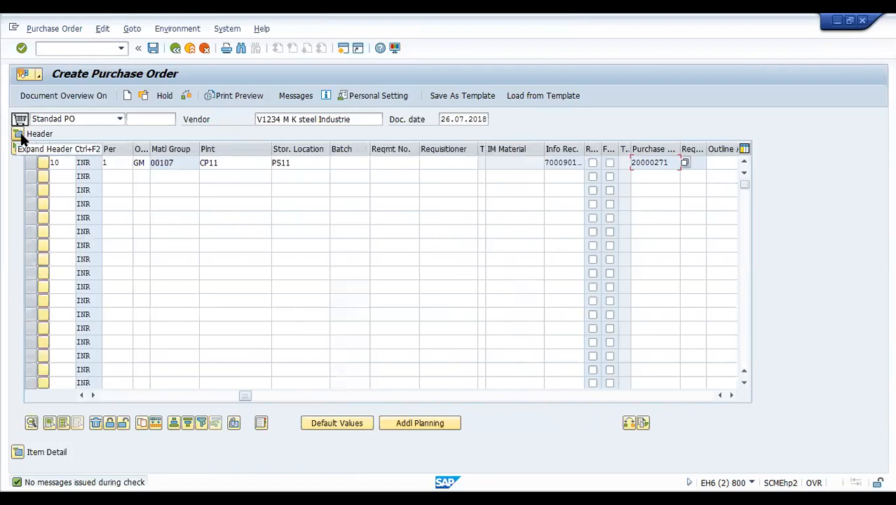
left_click(119, 394)
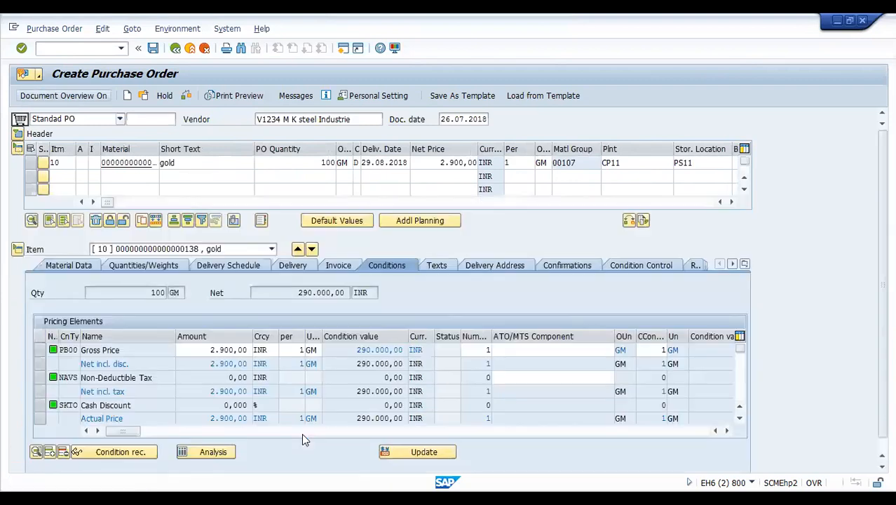
- Show the document overview and review item 10's material, quantities, schedule, delivery and invoice data
left_click(63, 96)
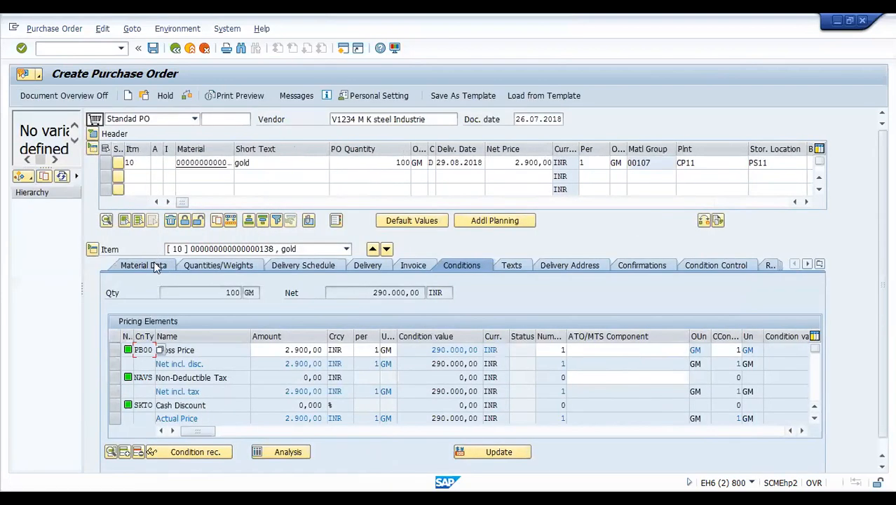
left_click(153, 267)
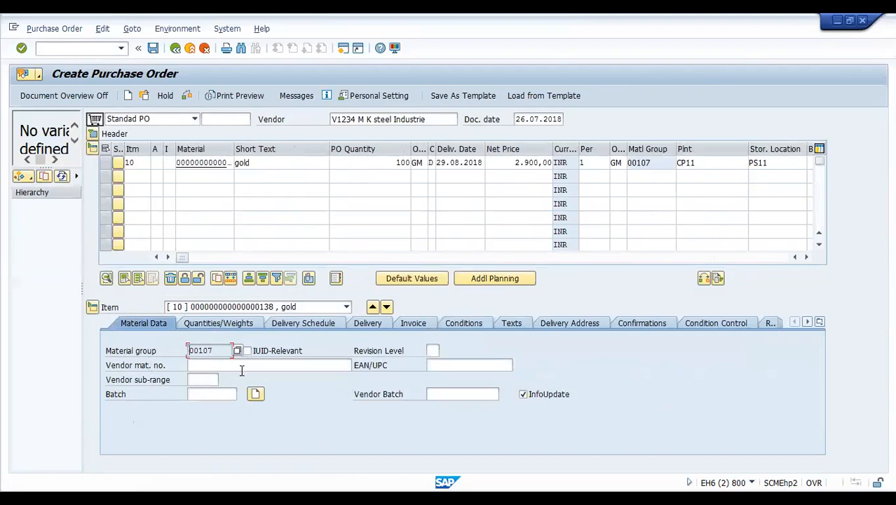
left_click(241, 326)
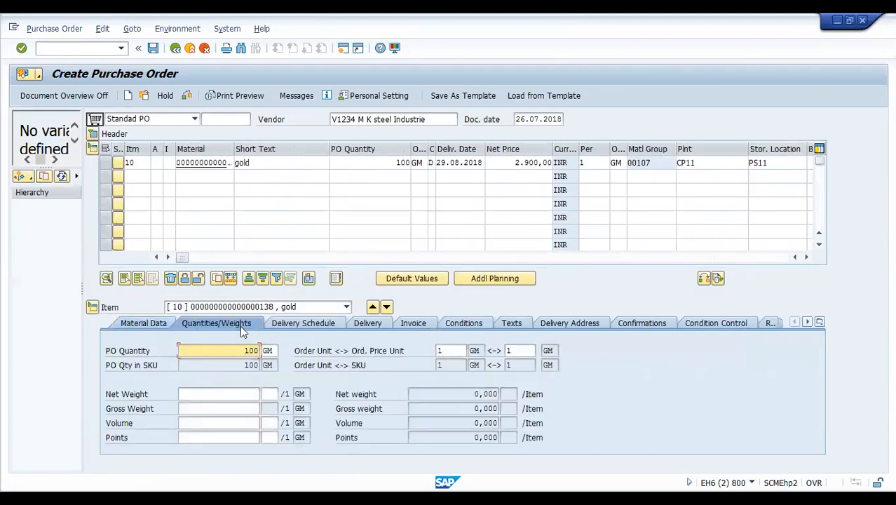
left_click(316, 324)
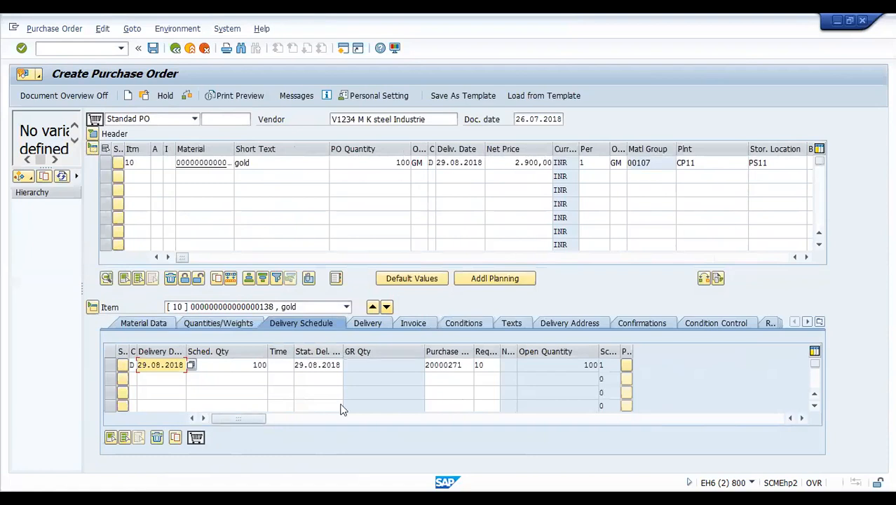
left_click(375, 326)
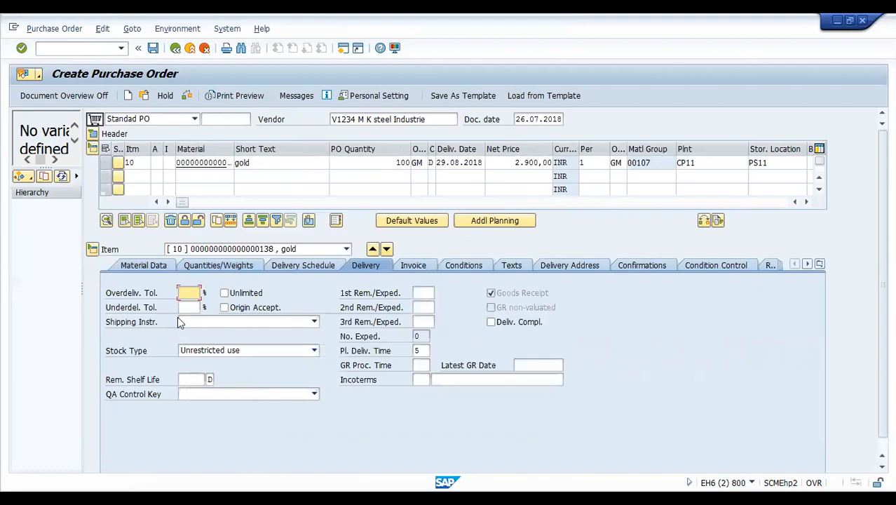
left_click(424, 266)
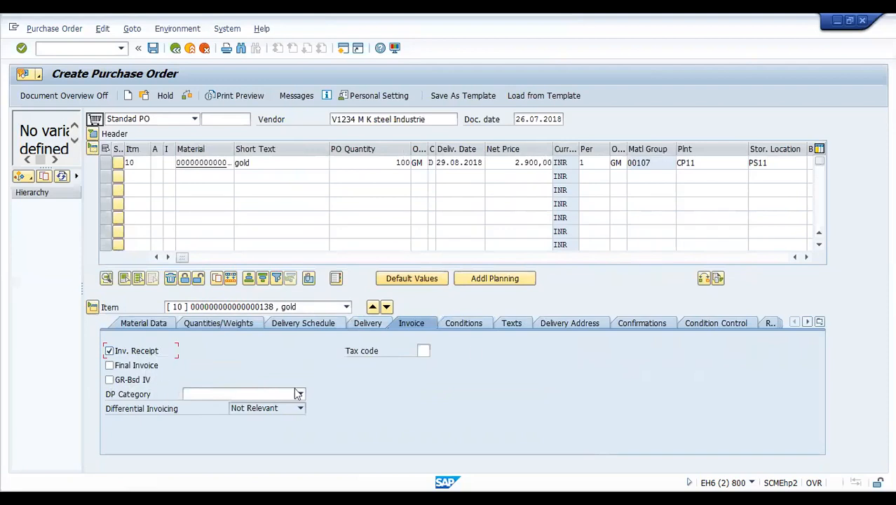
- Check item 10's conditions and texts, ending on its delivery address (Company, EDUCATION, India)
left_click(481, 324)
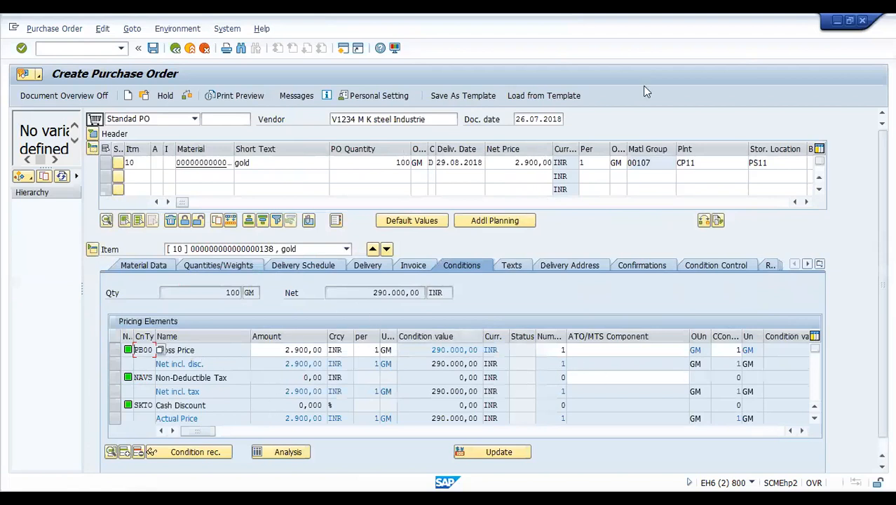
left_click(519, 268)
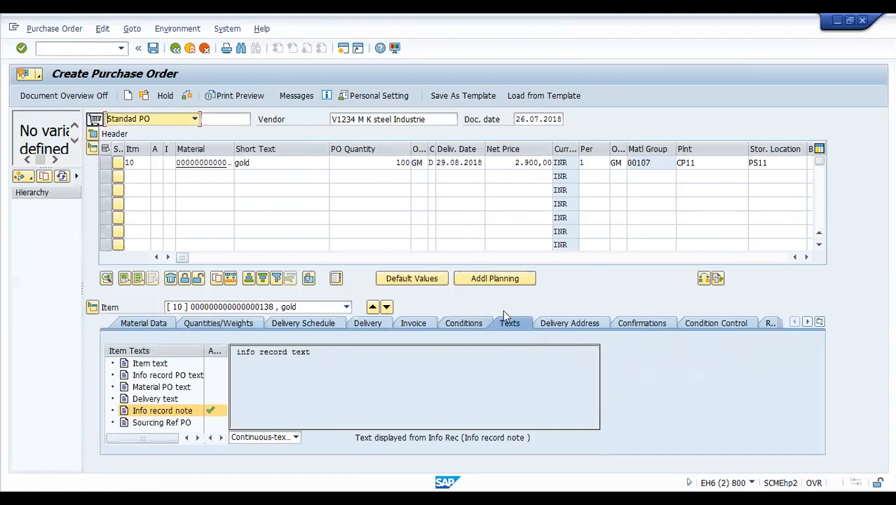
left_click(596, 322)
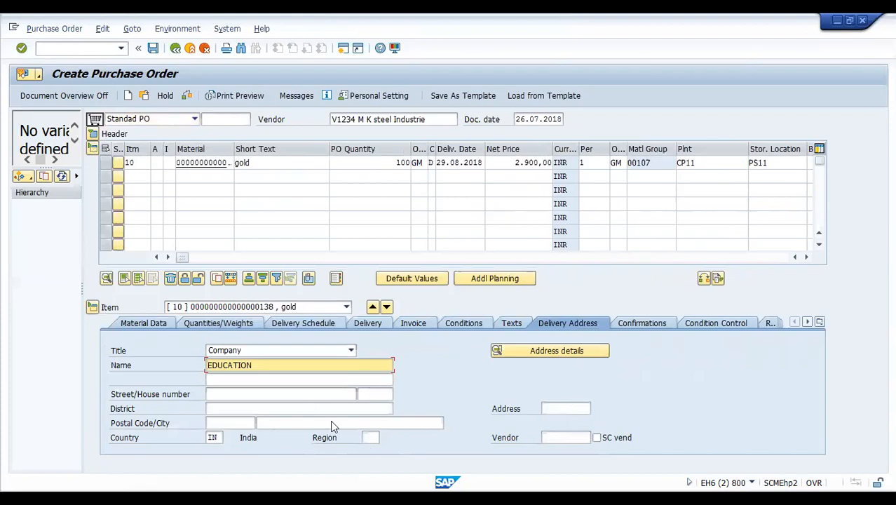
- Display item 10's Confirmations data, with confirmation control and acknowledgement blank
left_click(647, 322)
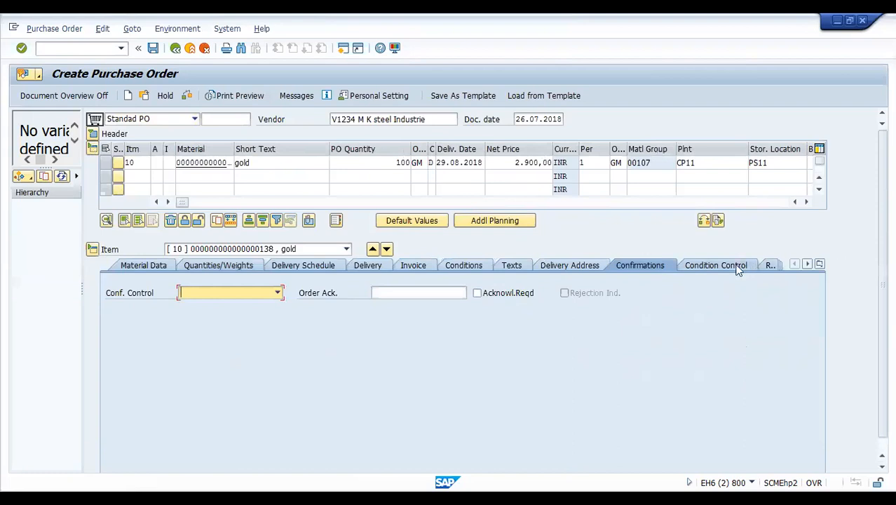
left_click(820, 264)
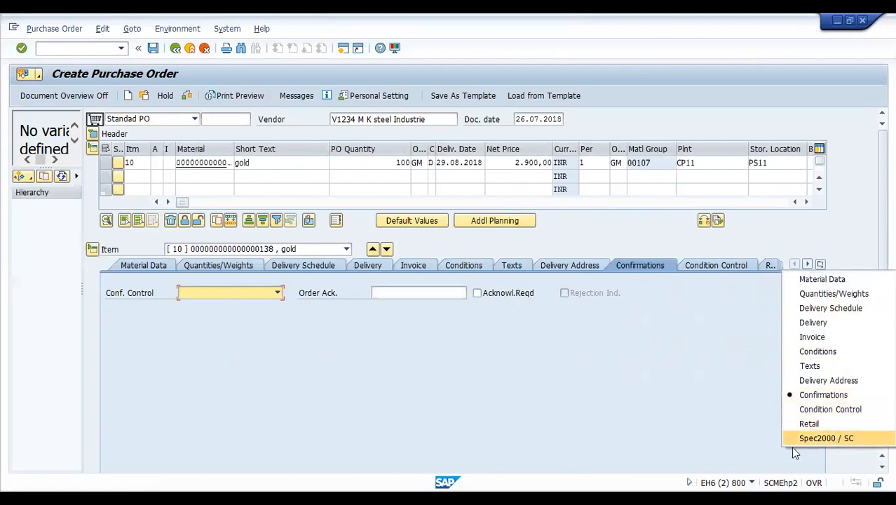
left_click(707, 443)
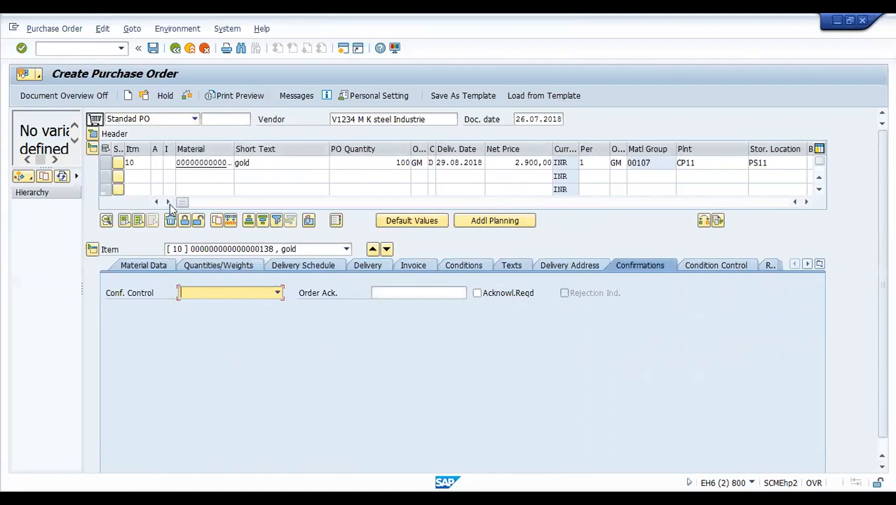
- Check the gold purchase order for errors and save it
left_click(187, 96)
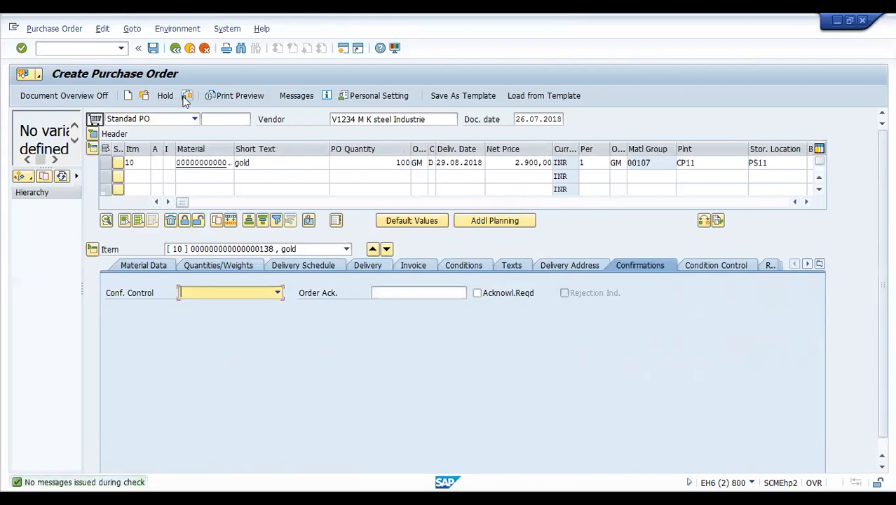
left_click(154, 50)
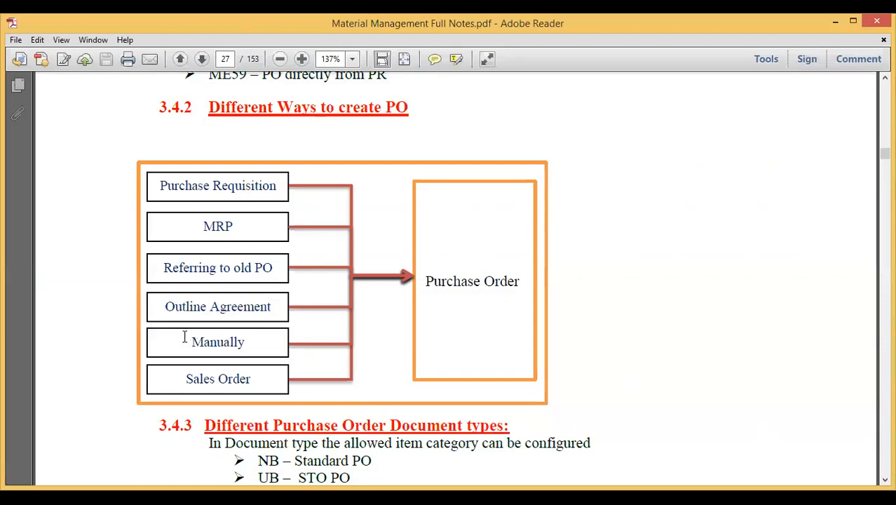
- Highlight 'Manually' and 'Purchase Requisition' as PO creation methods in the PDF notes
key("ctrl+a")
left_click(266, 350)
left_click_drag(191, 342, 251, 343)
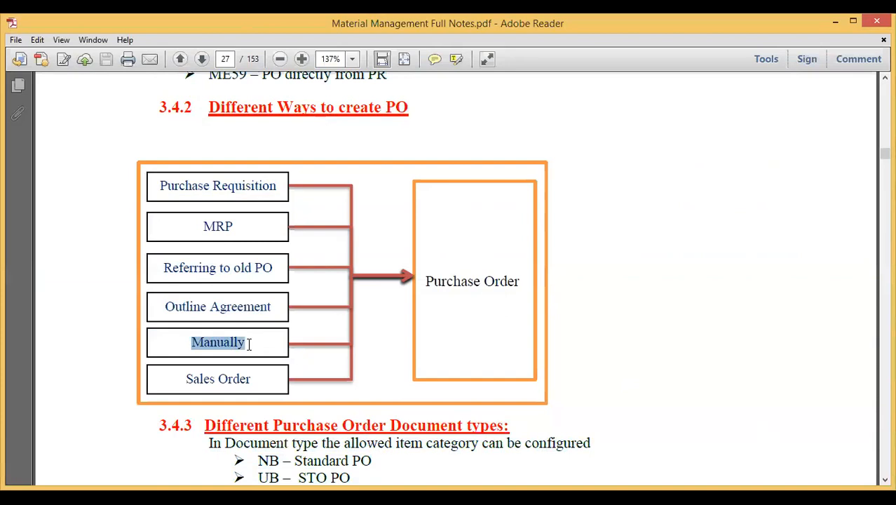
left_click(160, 185)
left_click_drag(160, 185, 297, 184)
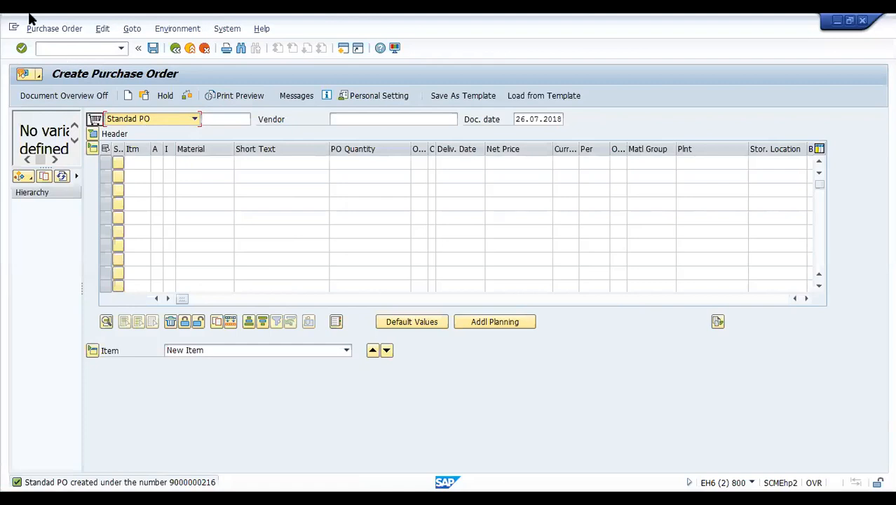
- Run transaction /nME9F to reach the Message Output selection screen
left_click(98, 49)
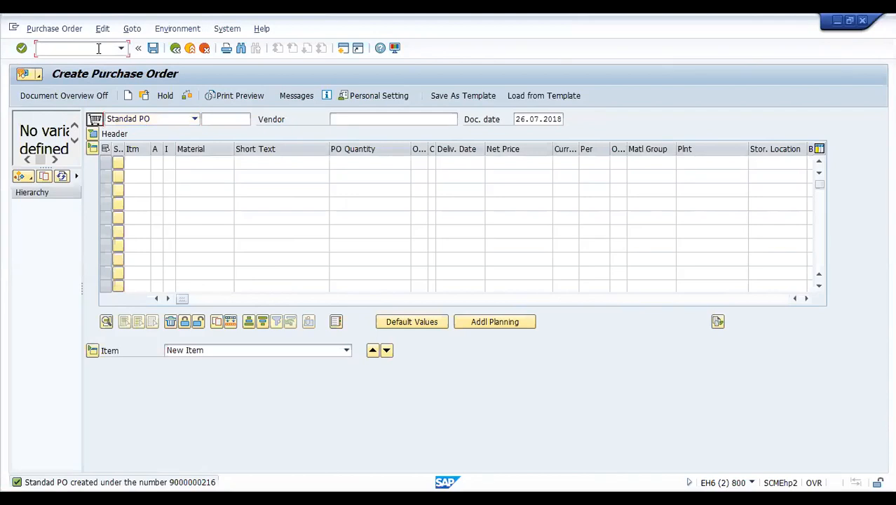
type("/nme9f")
key("Return")
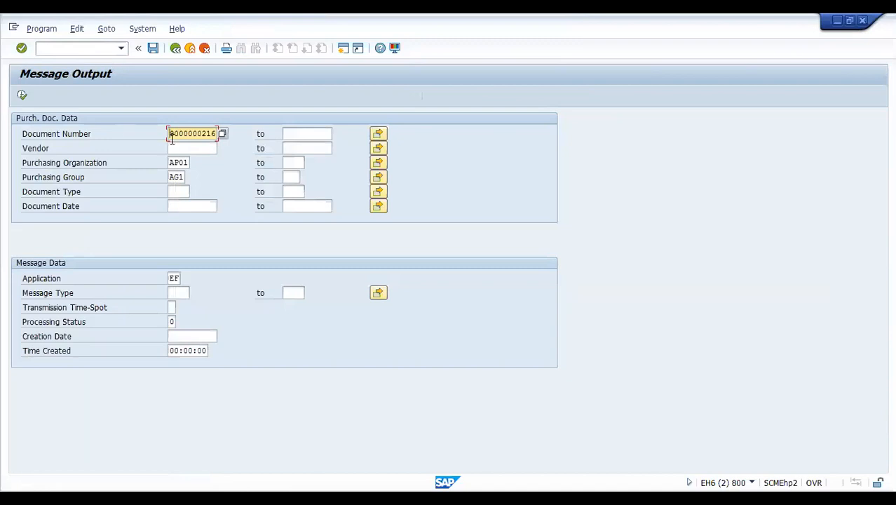
- Clear the document number restriction and list output messages for vendor V1234's four orders
left_click_drag(170, 133, 230, 133)
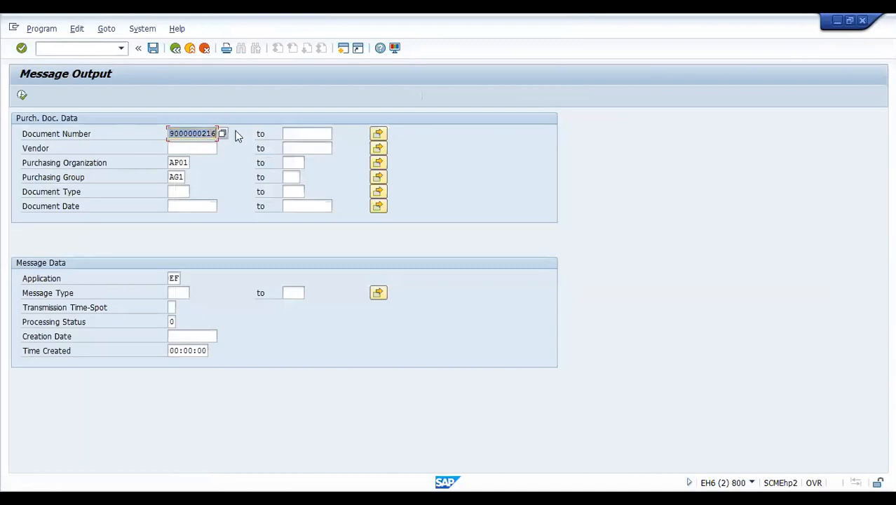
key("Delete")
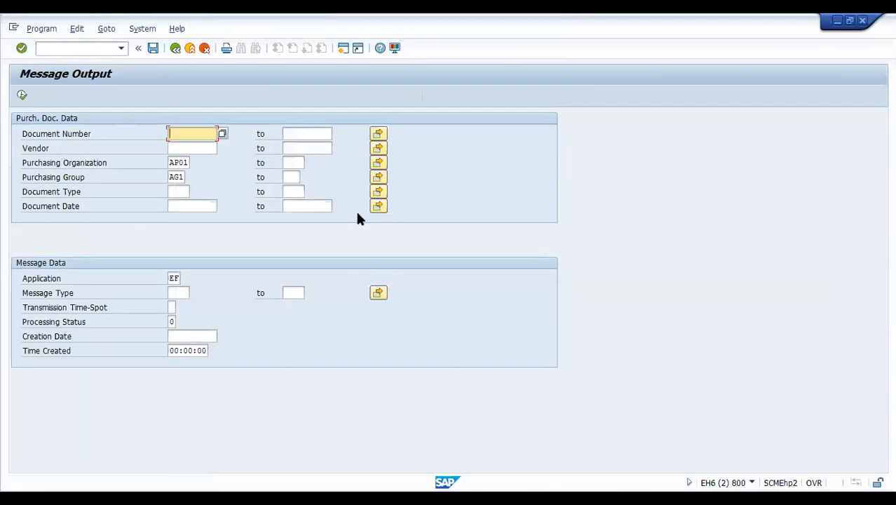
left_click(182, 149)
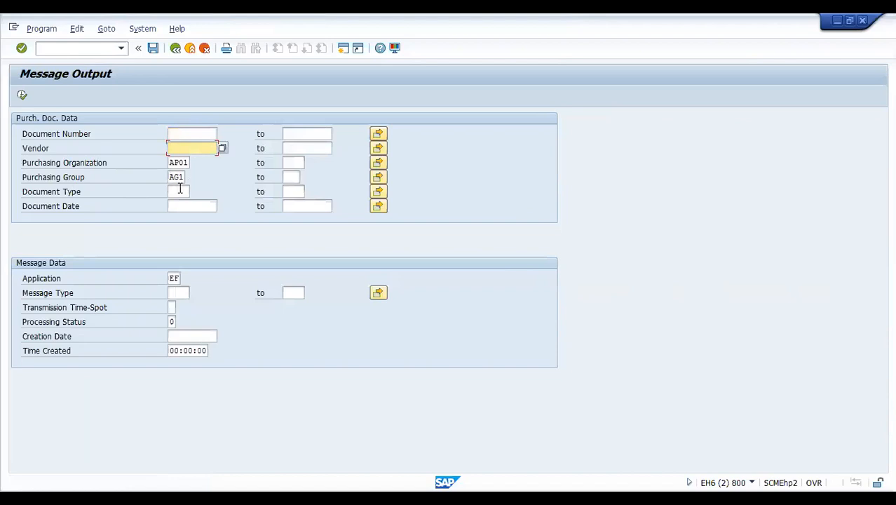
left_click(22, 95)
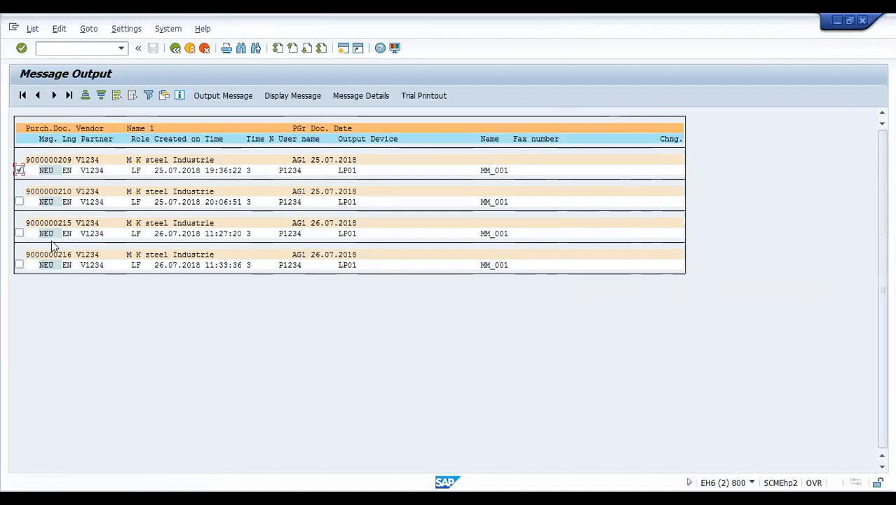
- Preview the first order's printout, gold totalling 29.000,00 INR, then return to the list
left_click(19, 170)
left_click(313, 97)
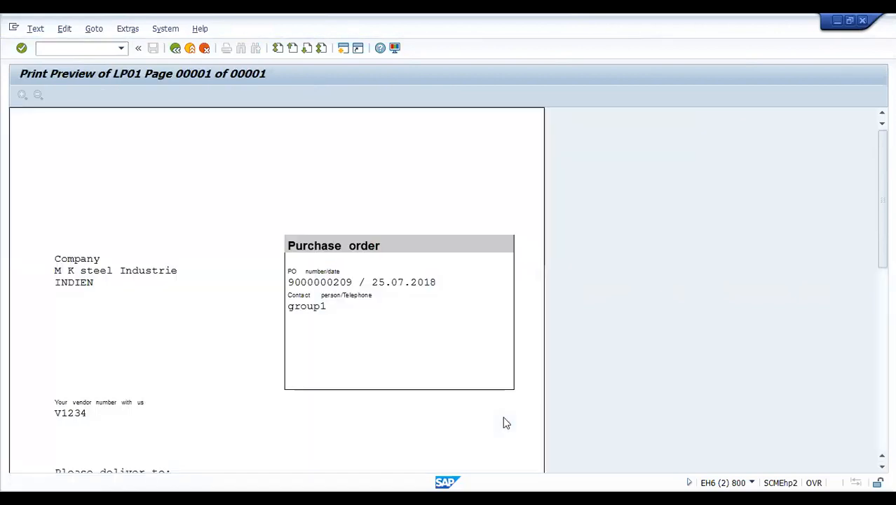
scroll(398, 214, "down", 3)
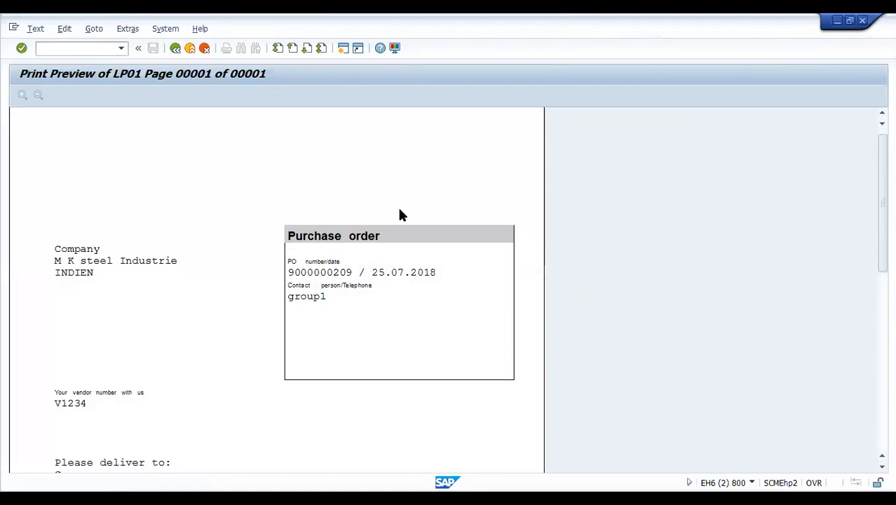
scroll(400, 214, "down", 3)
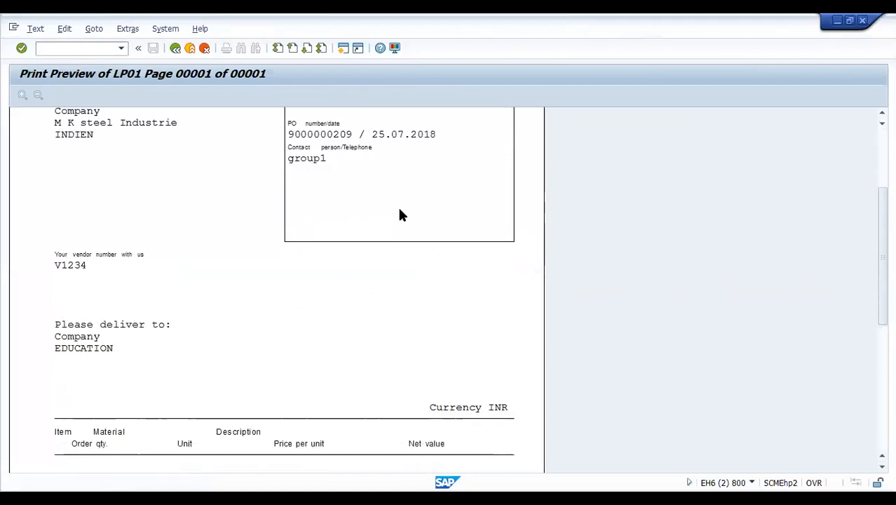
scroll(361, 364, "down", 3)
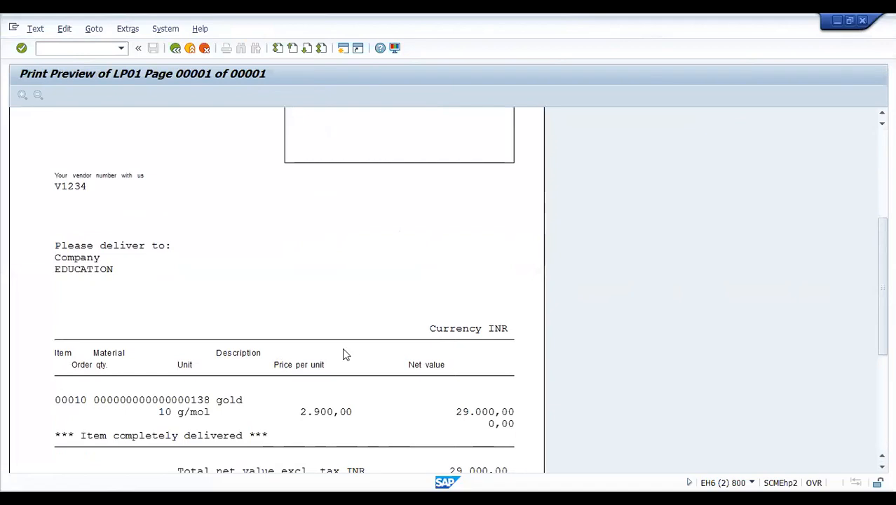
scroll(344, 354, "down", 3)
scroll(344, 352, "down", 2)
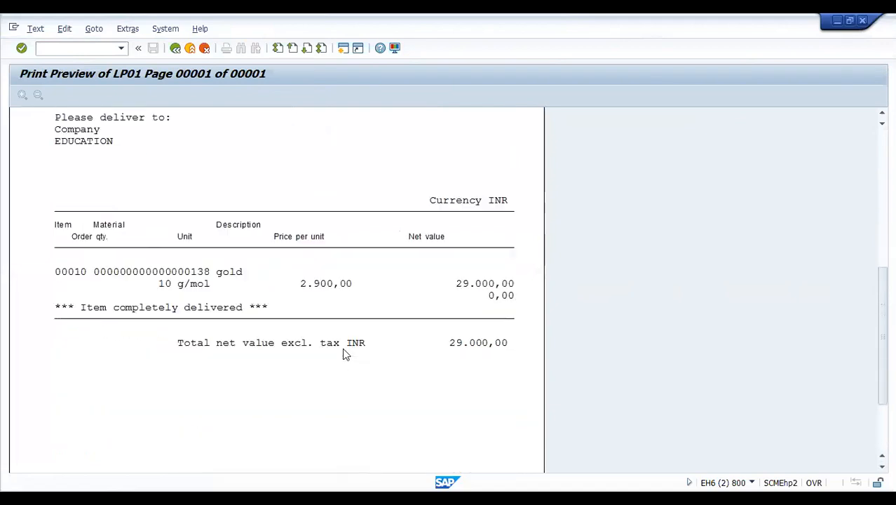
scroll(347, 347, "down", 2)
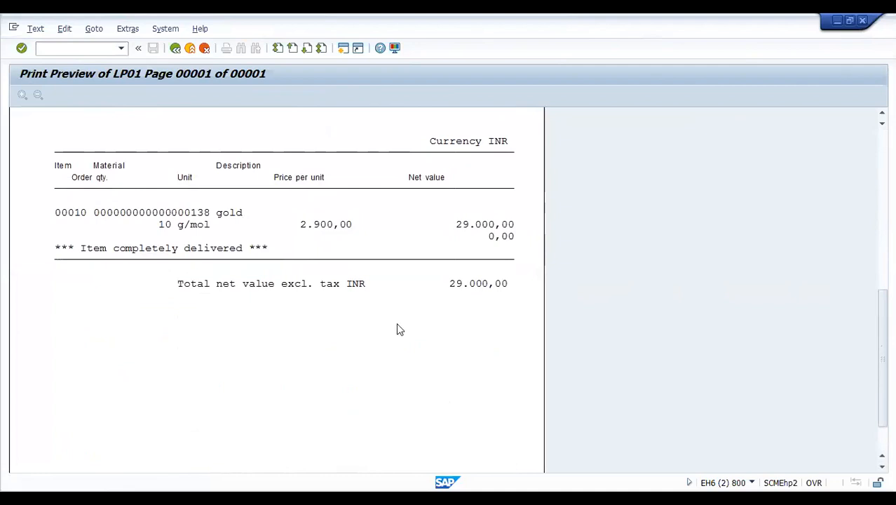
scroll(397, 326, "down", 2)
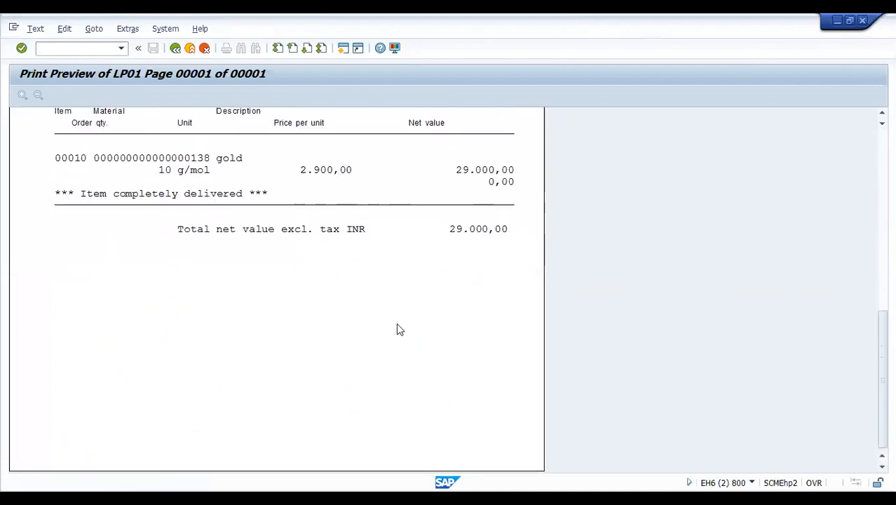
scroll(398, 330, "up", 6)
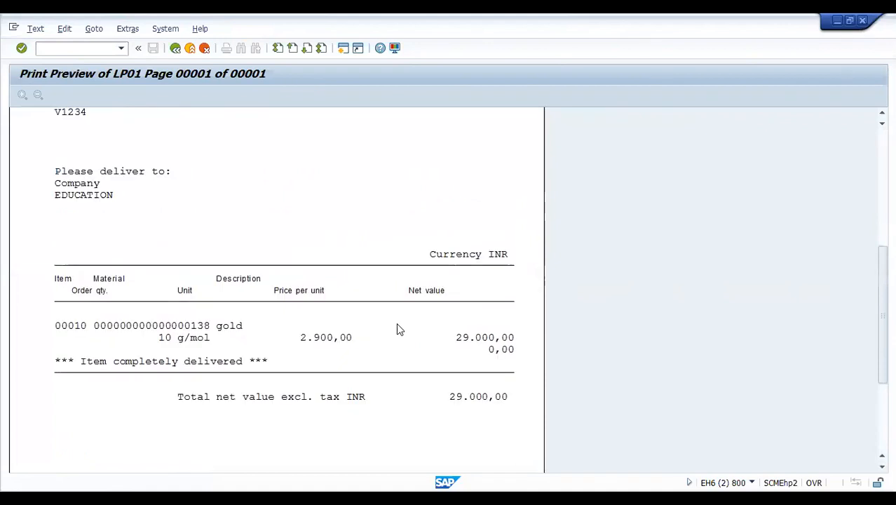
scroll(398, 329, "up", 2)
scroll(396, 330, "up", 10)
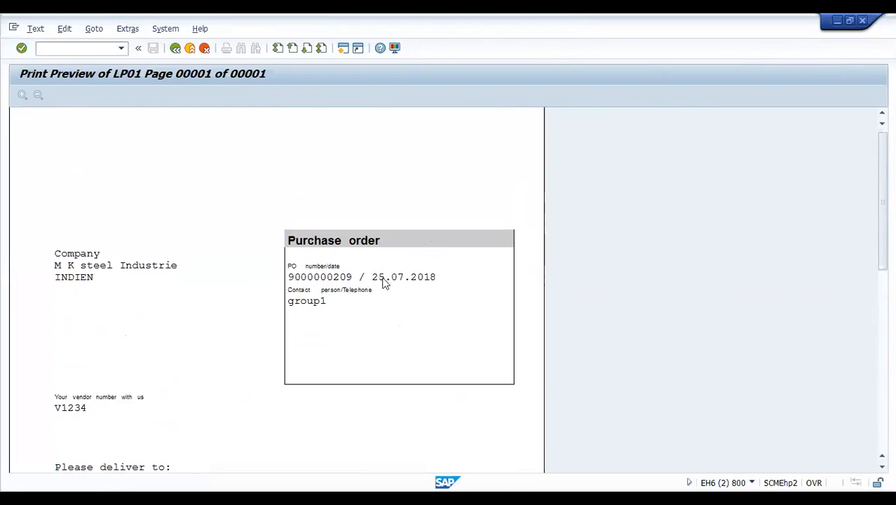
scroll(284, 373, "down", 2)
scroll(83, 321, "down", 3)
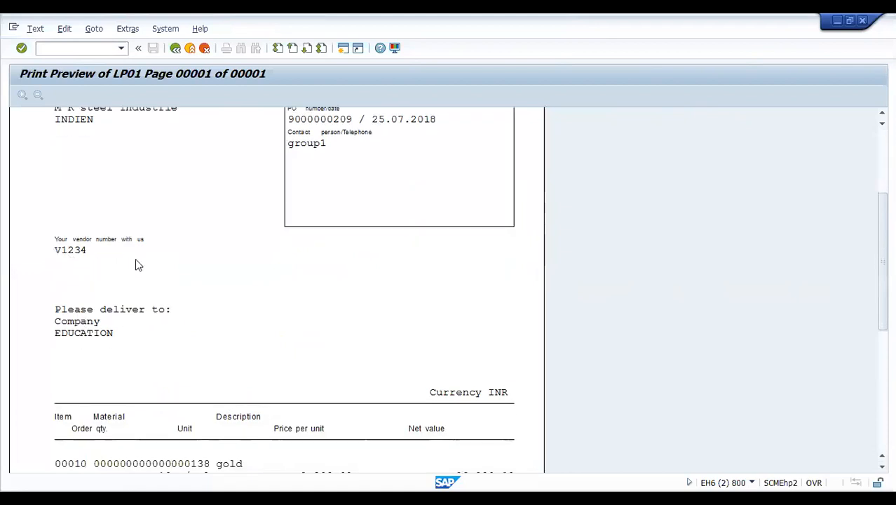
scroll(137, 264, "up", 3)
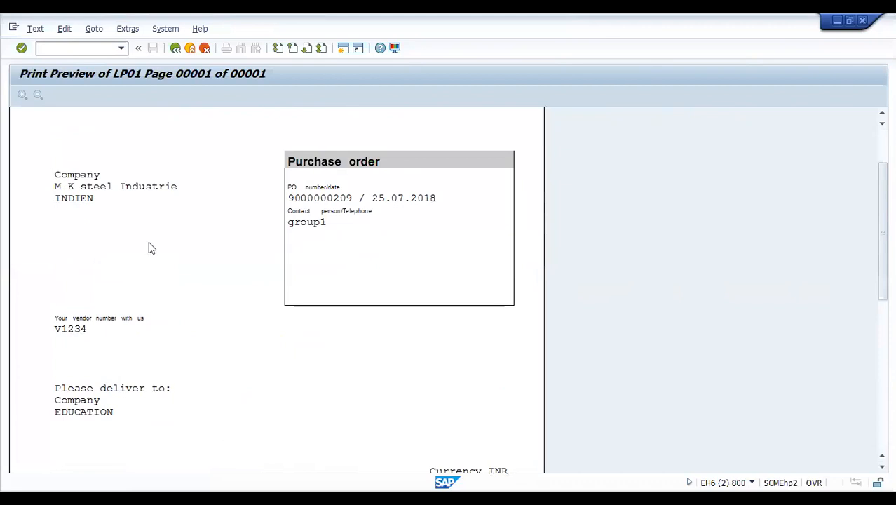
scroll(158, 357, "down", 2)
scroll(157, 355, "down", 7)
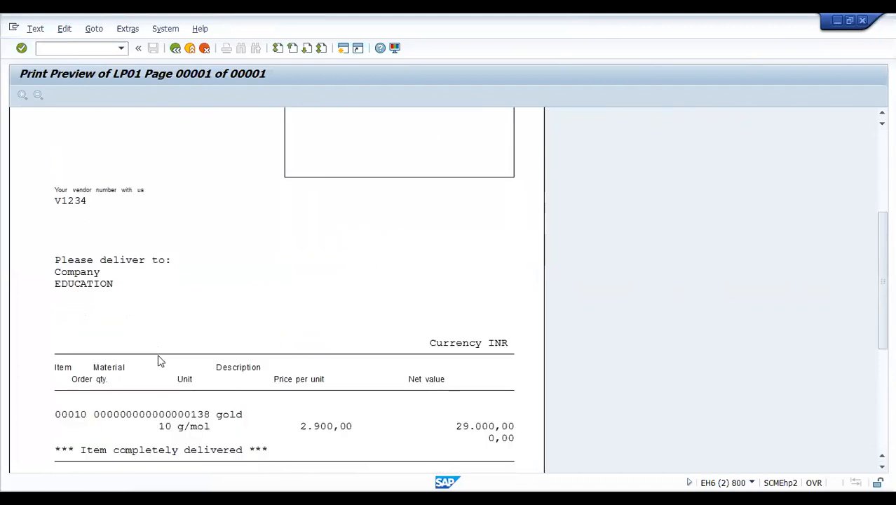
scroll(158, 359, "down", 1)
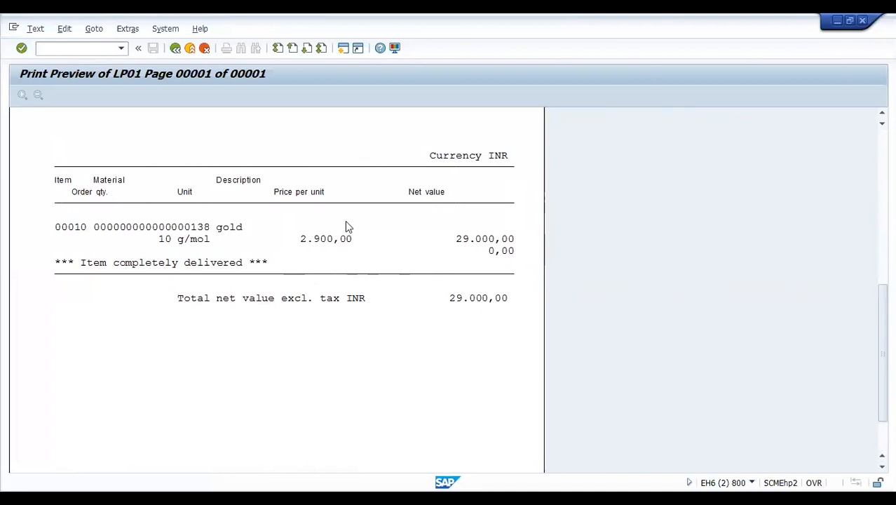
scroll(308, 266, "down", 1)
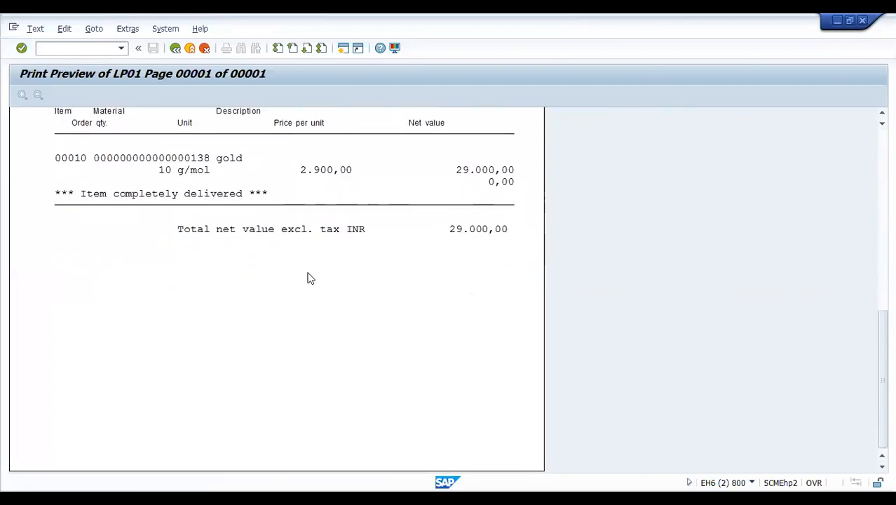
scroll(320, 342, "up", 2)
scroll(320, 342, "up", 3)
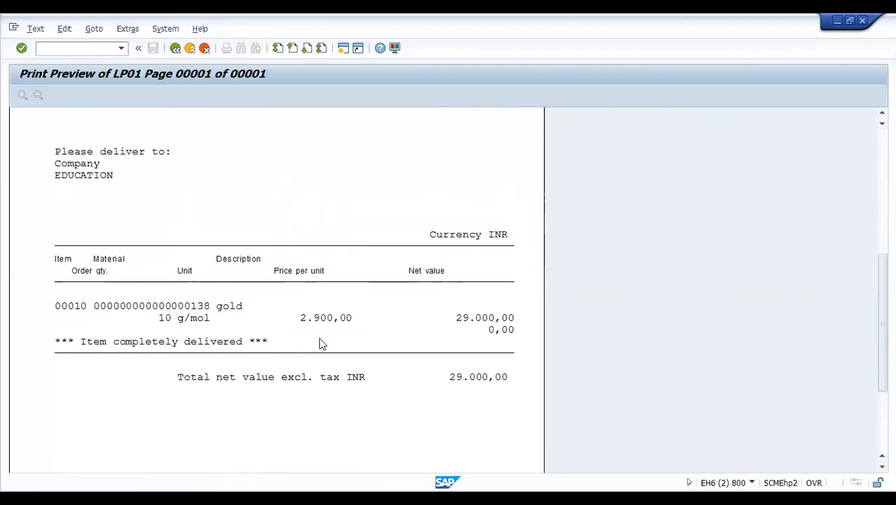
scroll(320, 344, "up", 1)
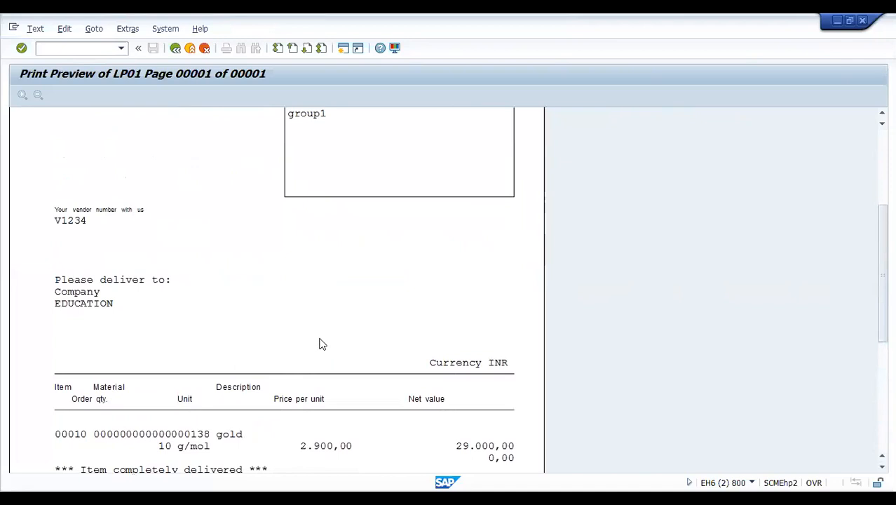
scroll(424, 401, "up", 3)
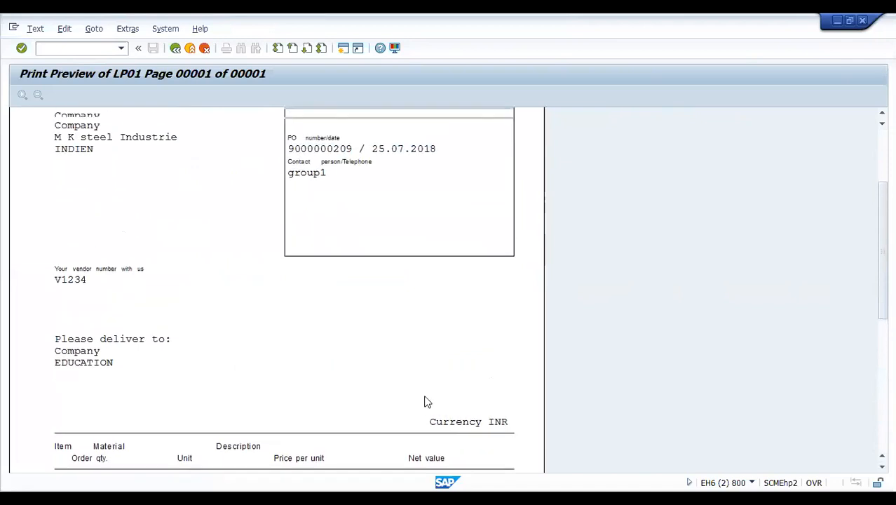
scroll(424, 400, "up", 2)
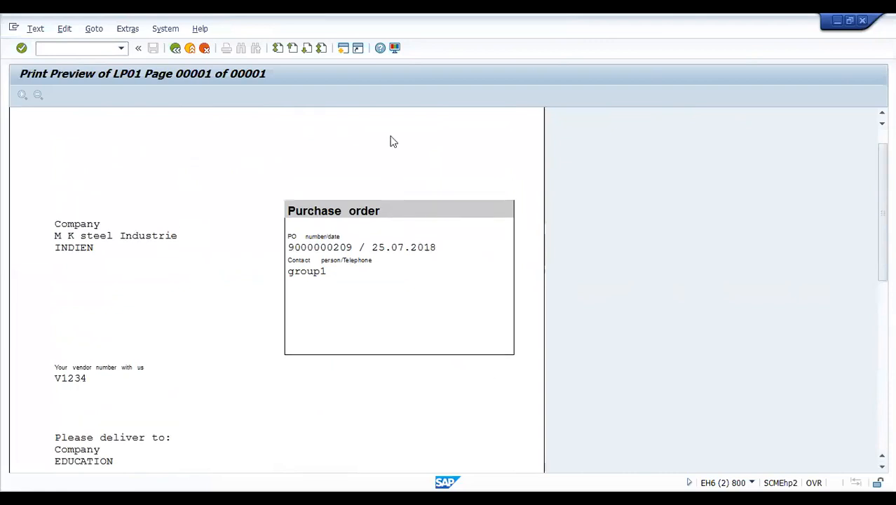
left_click(176, 49)
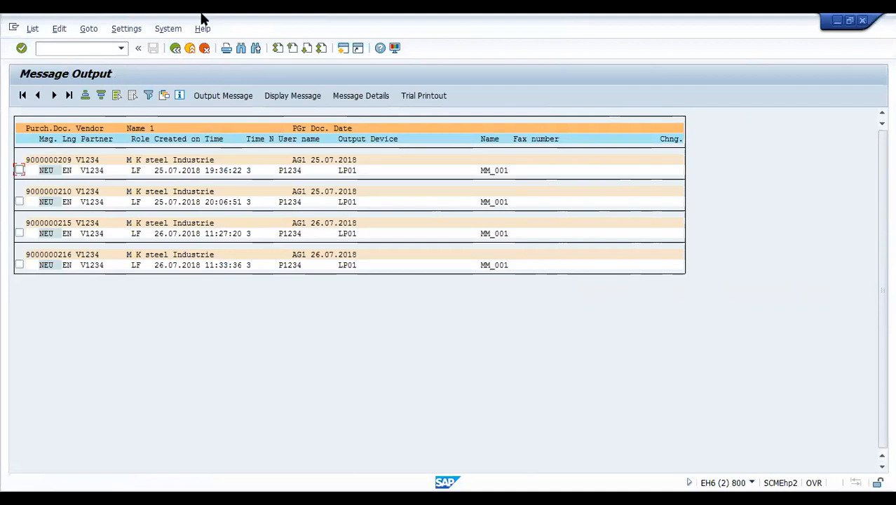
left_click(20, 171)
left_click(358, 99)
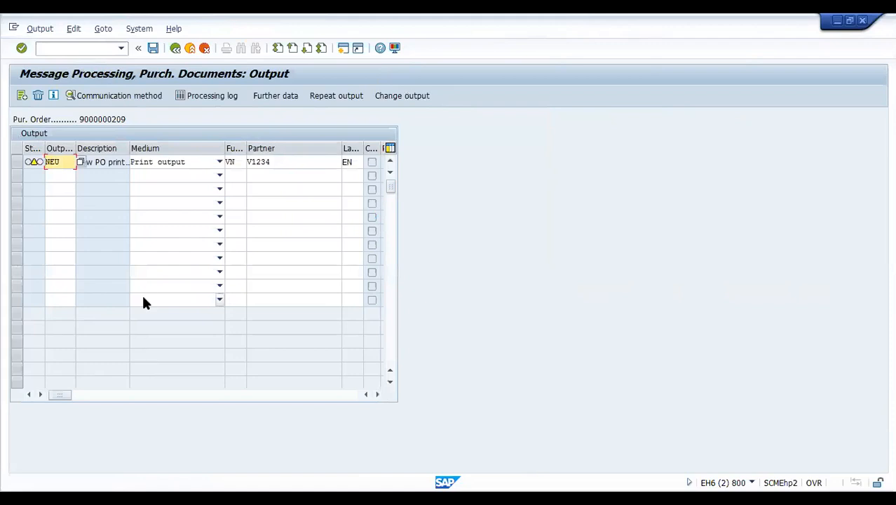
left_click(219, 176)
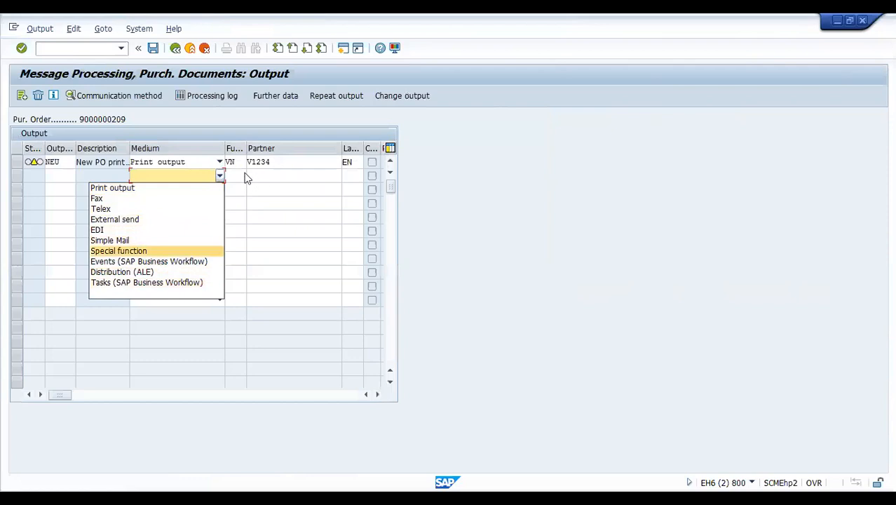
left_click(110, 158)
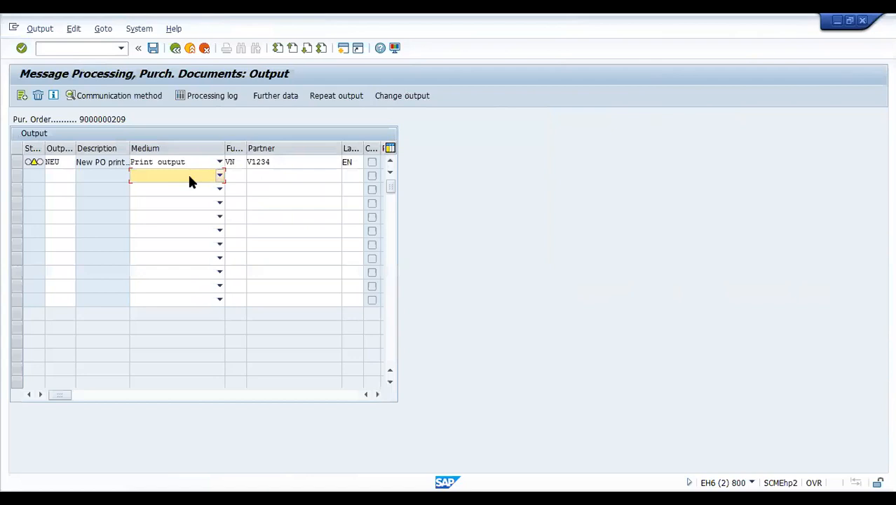
left_click(175, 48)
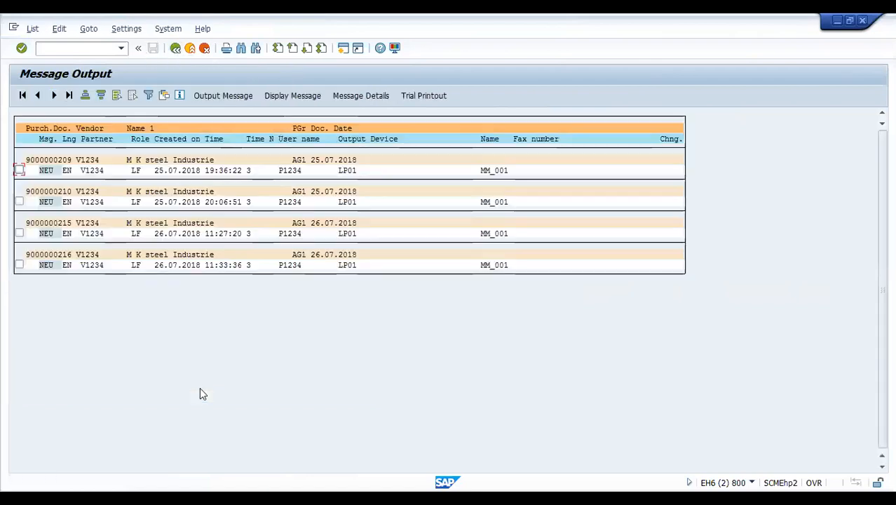
left_click(19, 171)
left_click(226, 95)
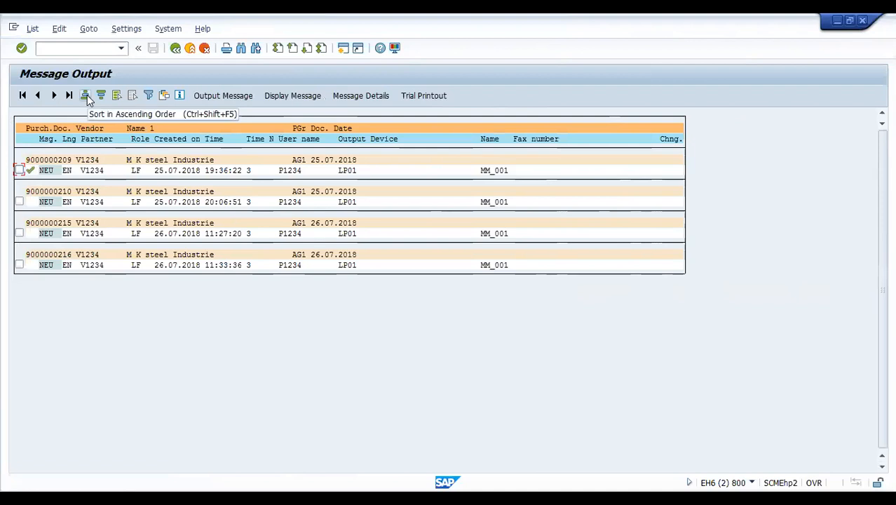
left_click(117, 94)
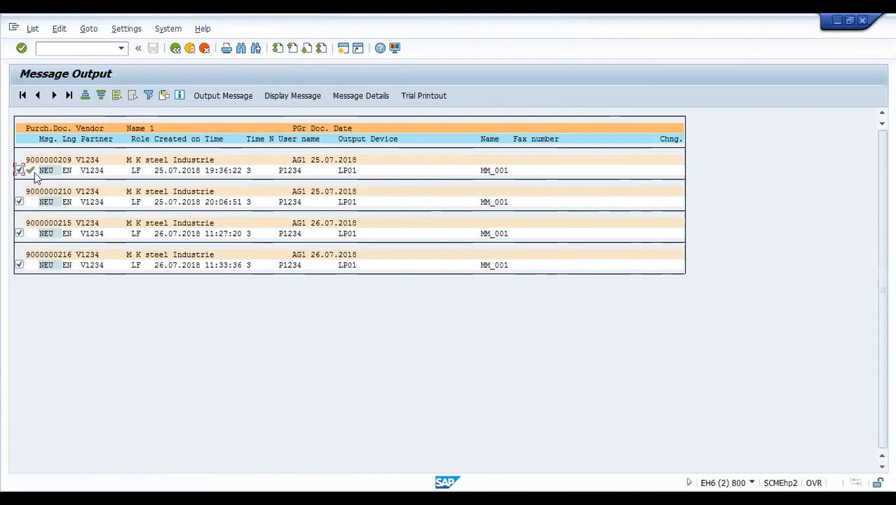
left_click(218, 95)
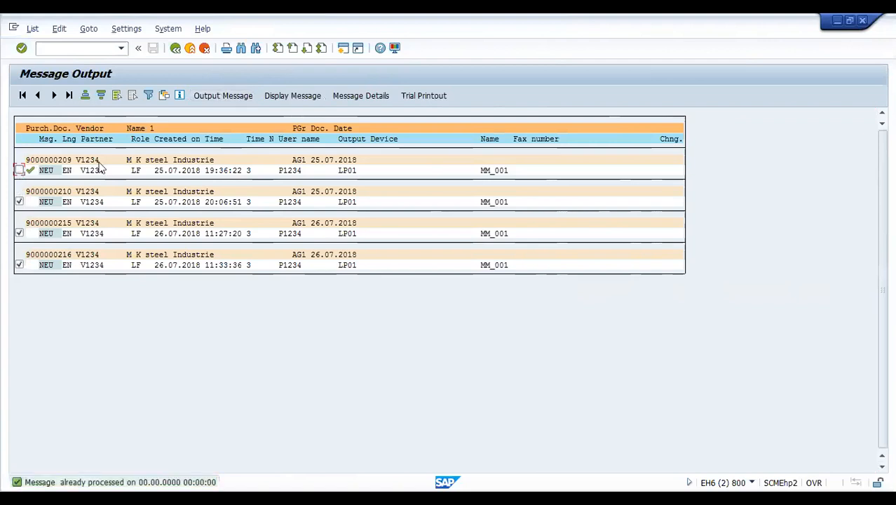
left_click(230, 95)
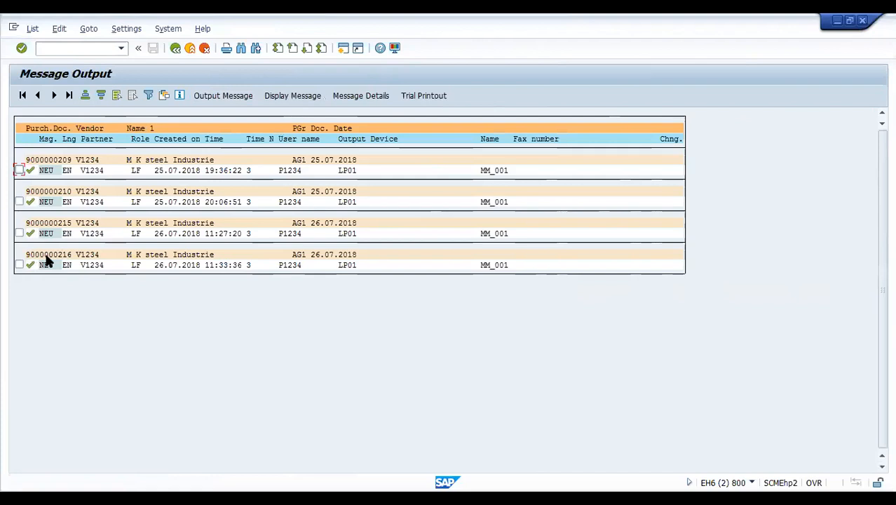
left_click(175, 48)
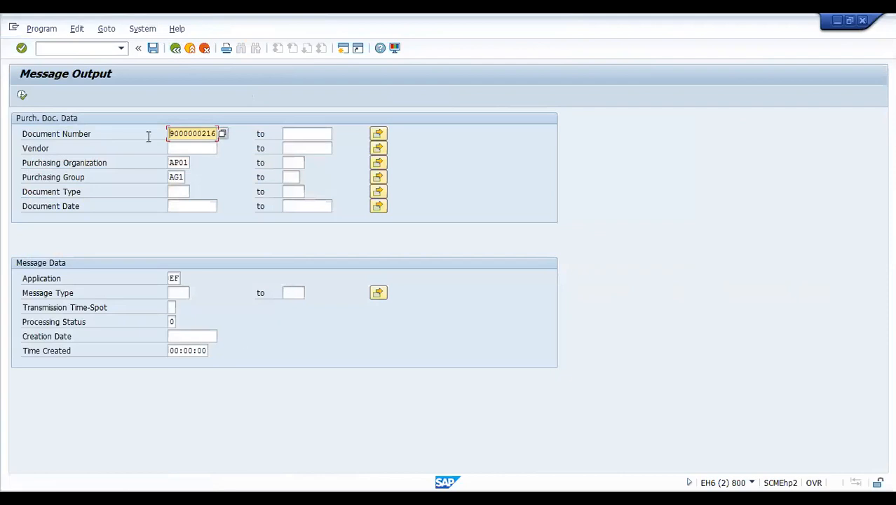
- Leave Message Output for the SAP Easy Access start menu, then switch to the Word notes
left_click(178, 50)
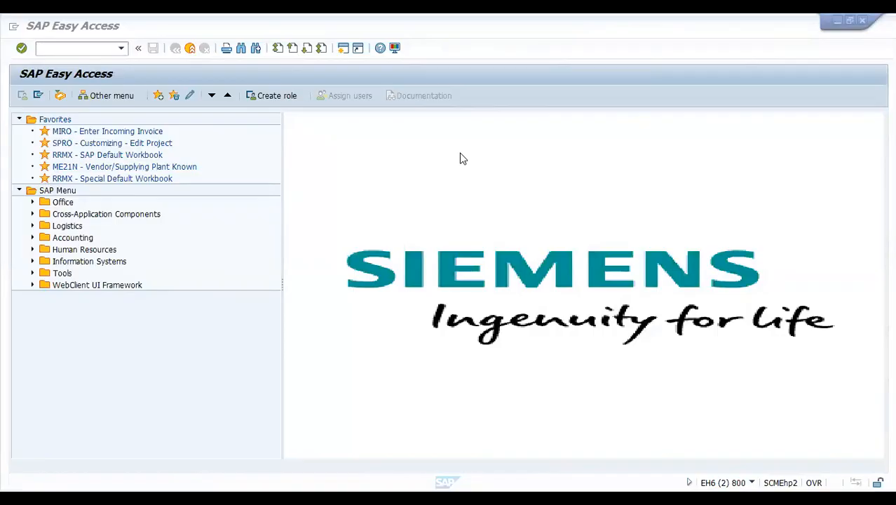
key("alt+Tab")
- Type numbered items 1–3: Create a material, Create a vendor, Create a Info record
type("1. Cre")
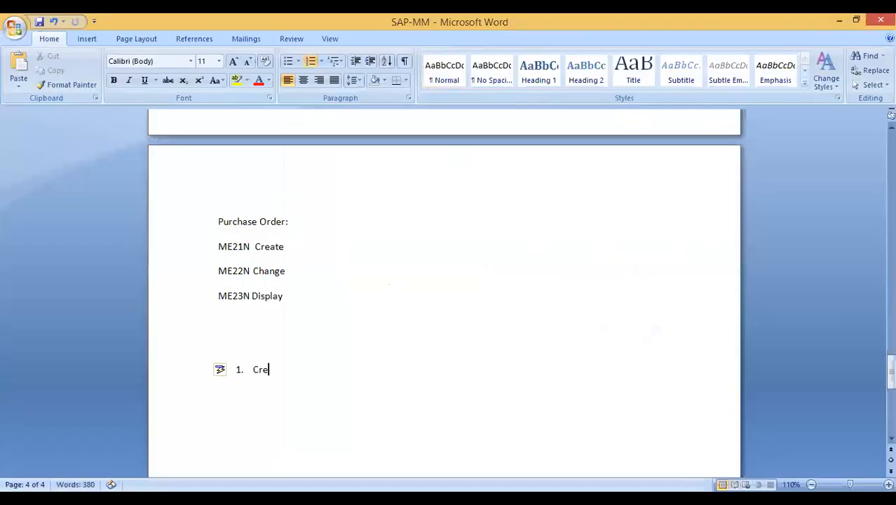
type("ate a material")
key("Return")
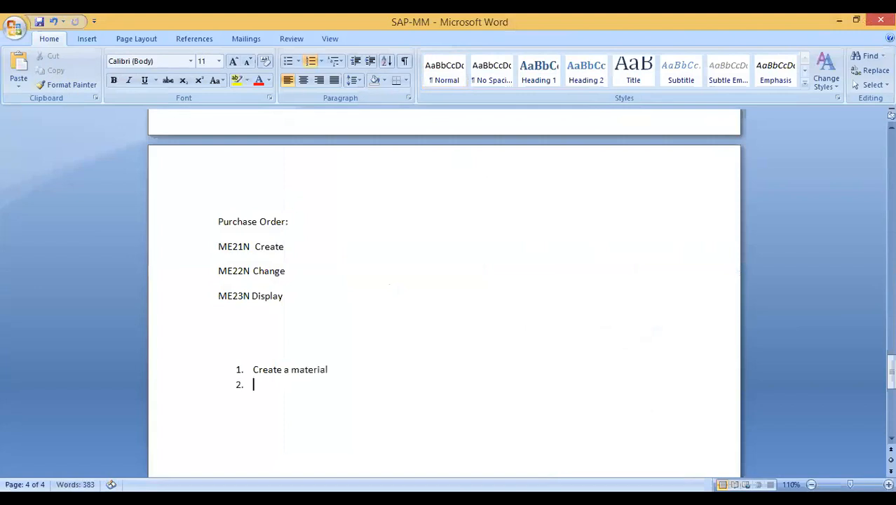
type("Create a vendor")
key("Return")
type("Create a")
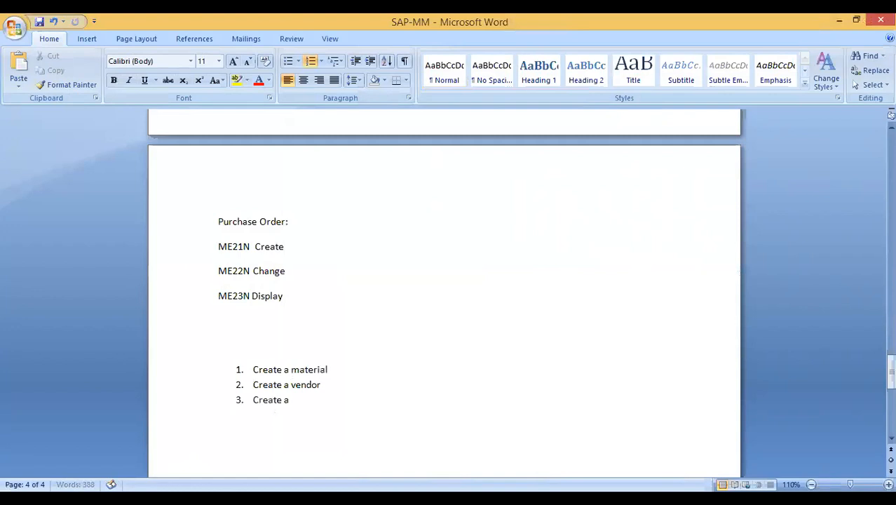
type(" Info record")
key("Return")
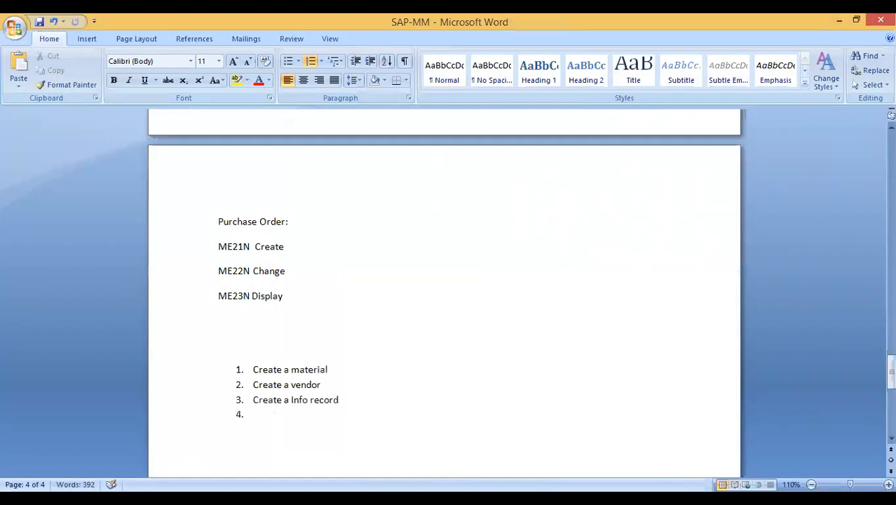
- Add items 4–6: Create purchase requisition, Create Purchase order Manul, Create Purchase order with reference to purchase requisition
type("Create purchase")
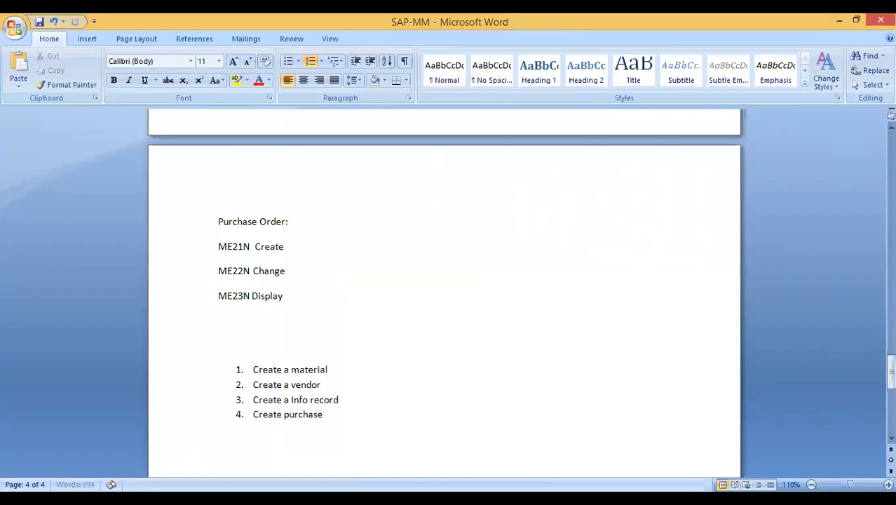
type(" requisition")
key("Return")
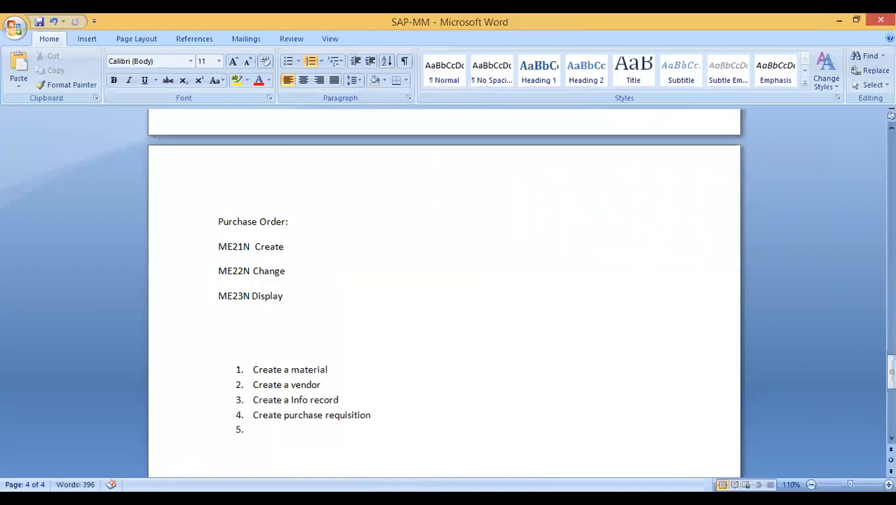
type("Create PO")
key("BackSpace")
type("urchase order")
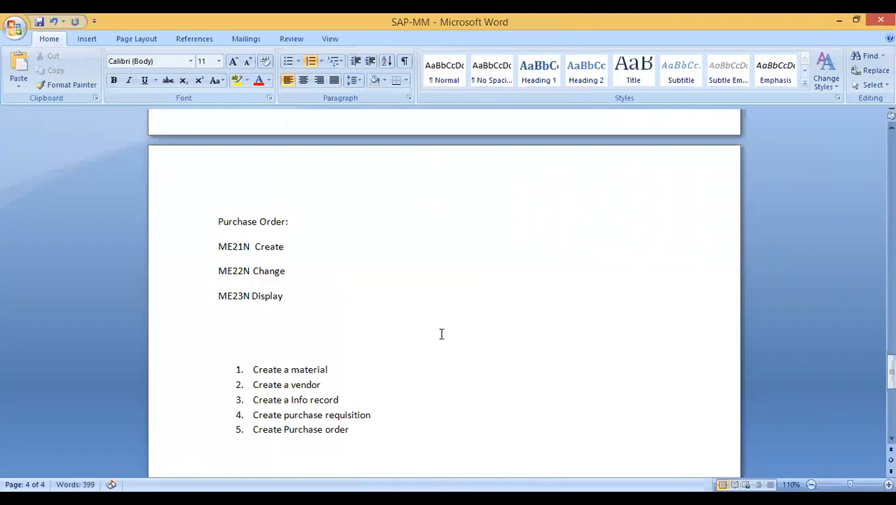
type(" Manul")
key("Return")
type("Create Purchase")
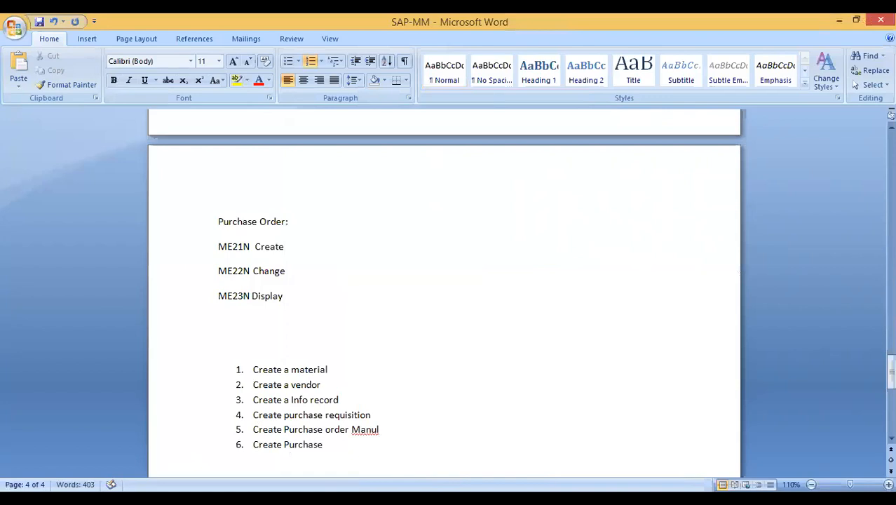
type(" order with refer")
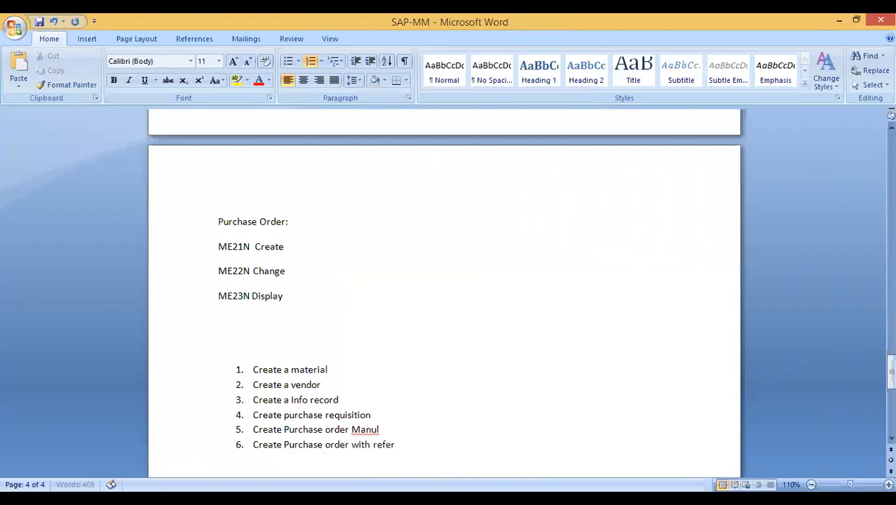
type("ence to purchase requ")
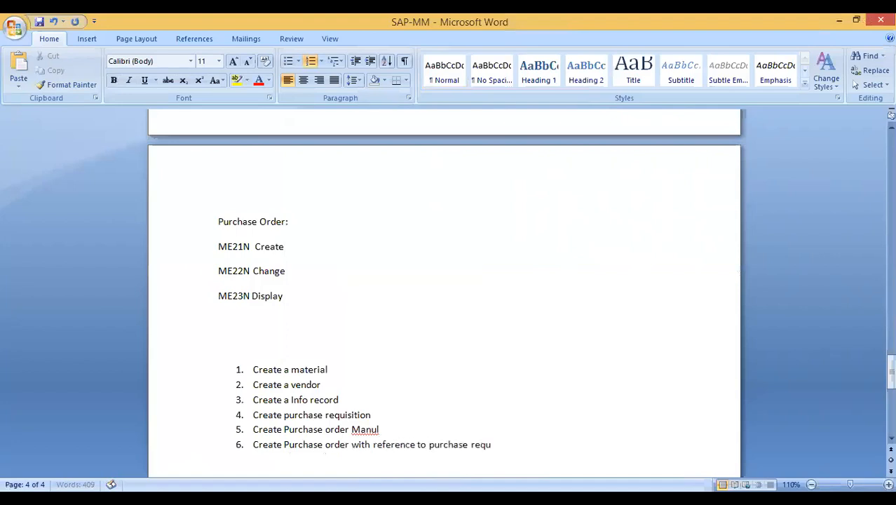
type("isition")
type("ly")
- Correct item 5's misspelling to 'Create Purchase order Manually' and save the SAP-MM document
left_click(522, 443)
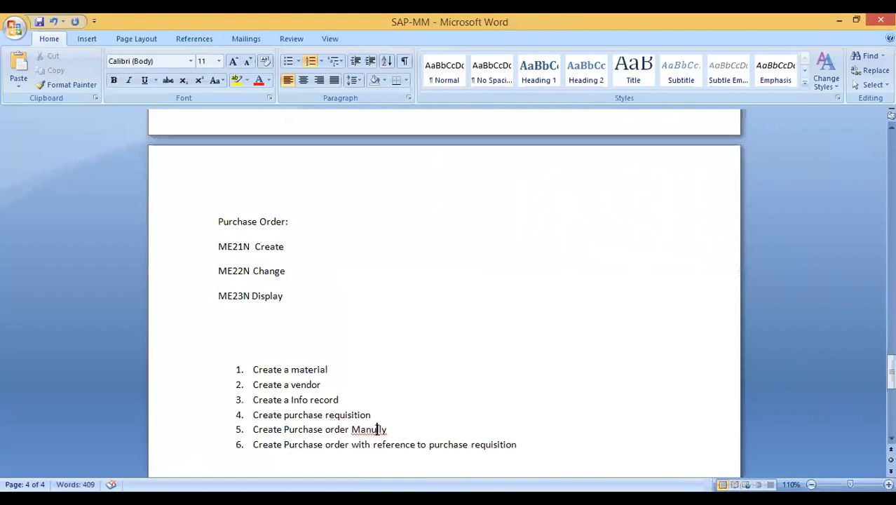
right_click(377, 429)
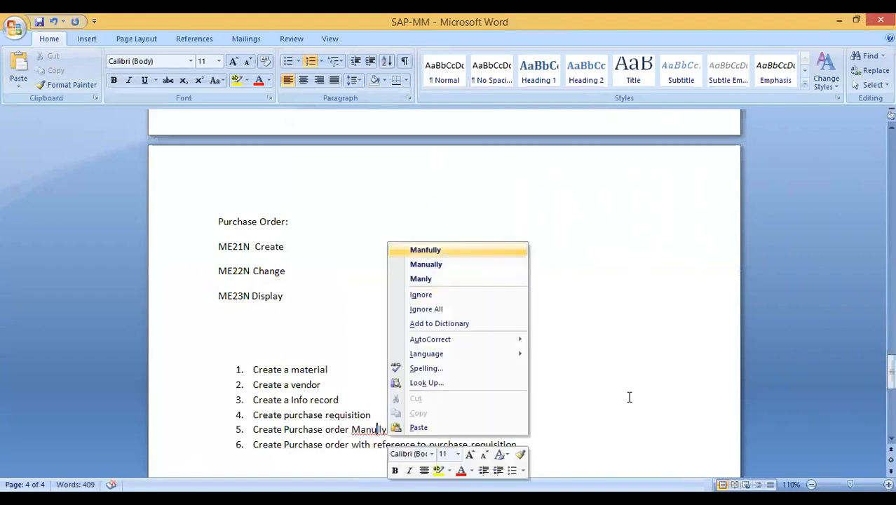
left_click(451, 251)
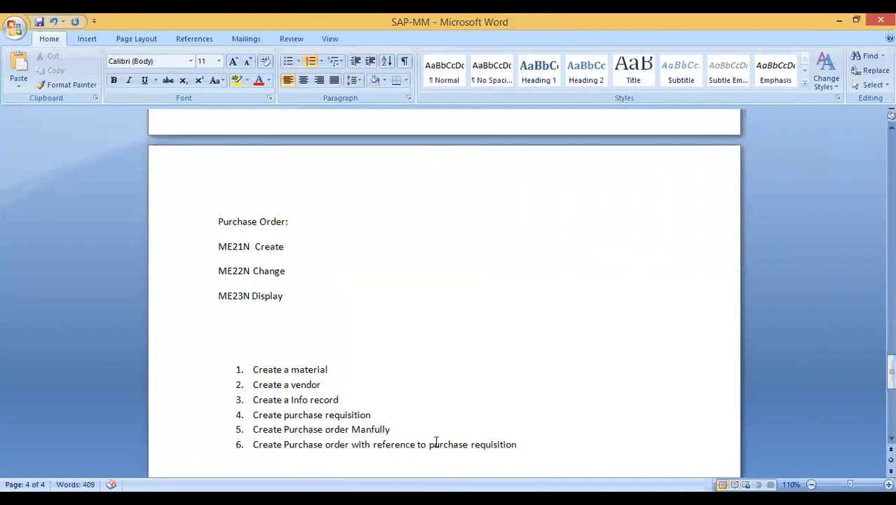
right_click(372, 430)
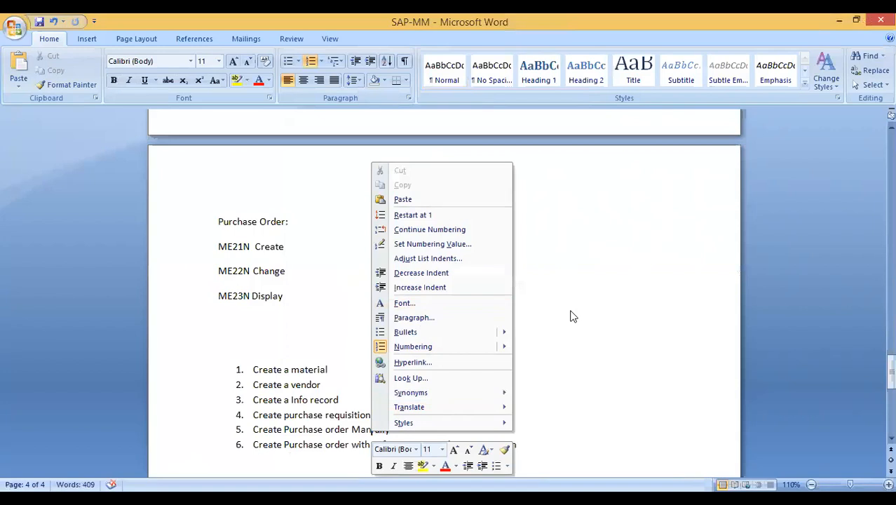
left_click(425, 457)
key("Delete")
key("Right")
type("a")
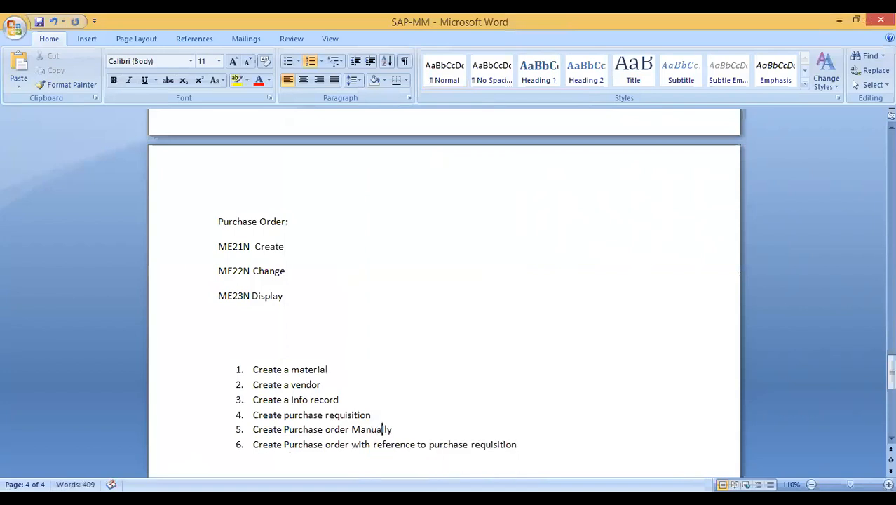
left_click(417, 430)
left_click(552, 444)
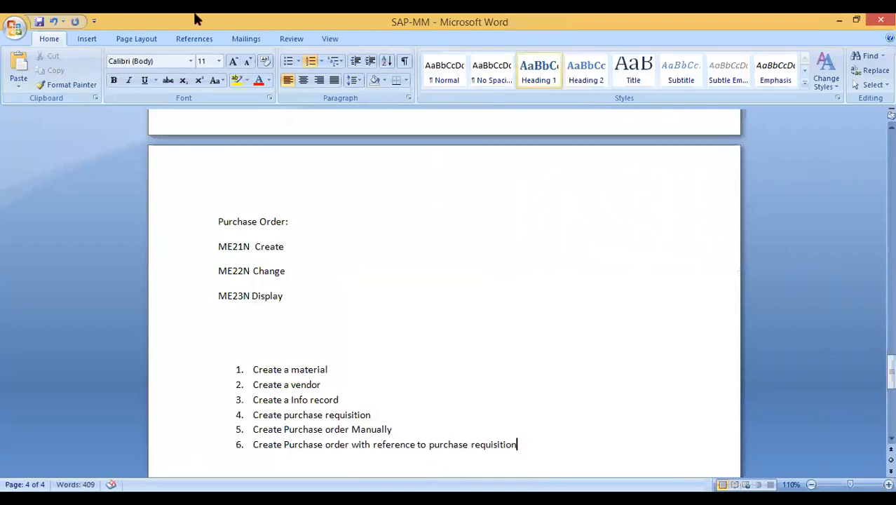
left_click(39, 21)
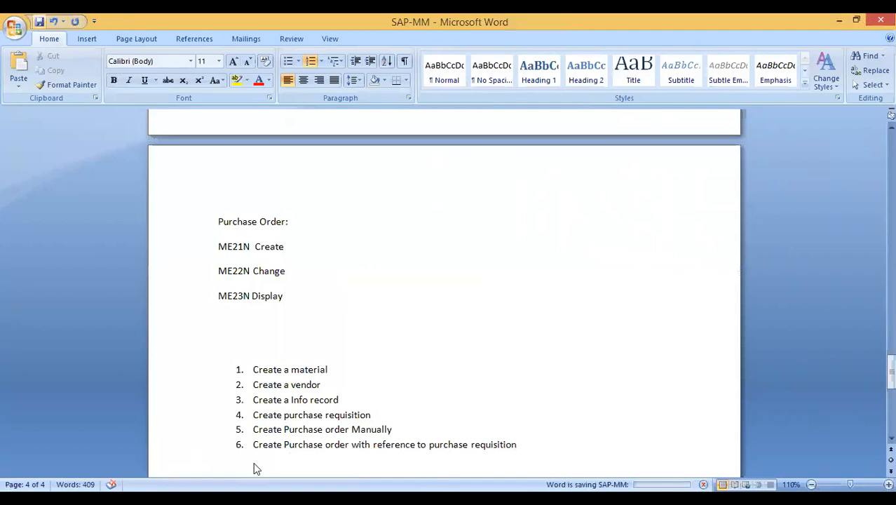
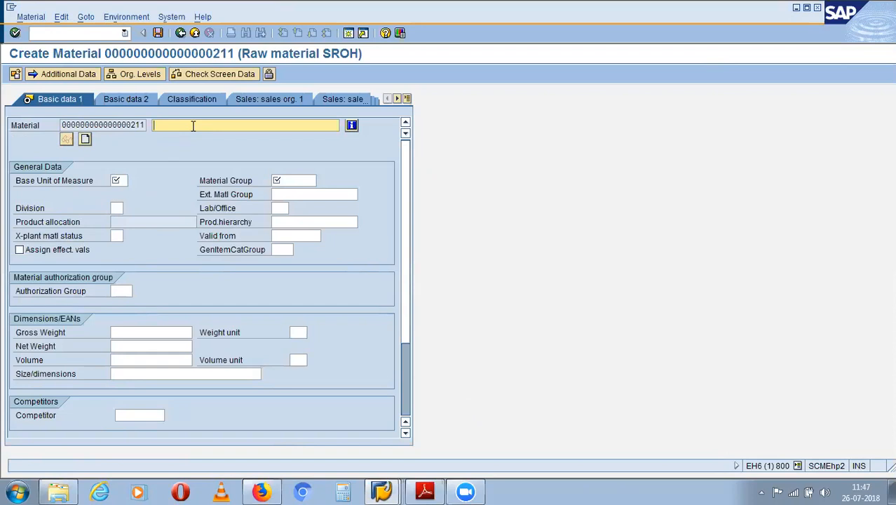
- Describe the material as 'door' and set its base unit of measure to PC
type("door")
left_click(124, 180)
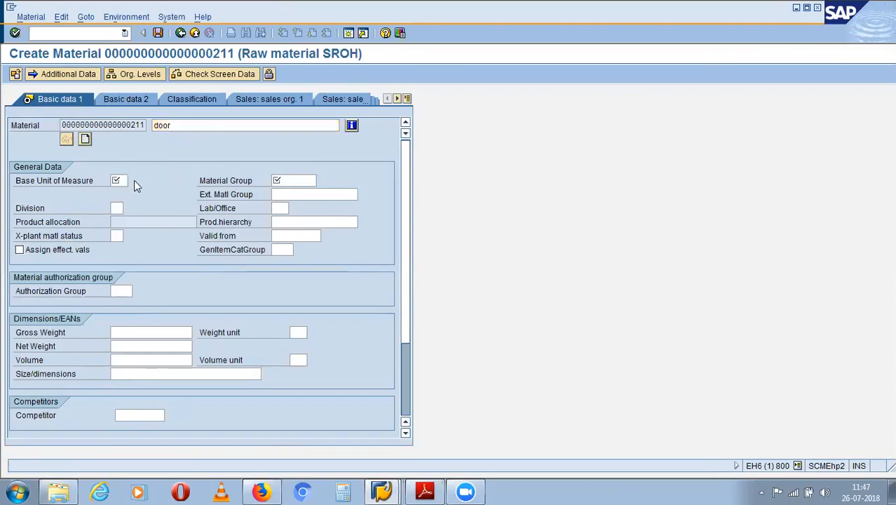
left_click(134, 180)
scroll(122, 163, "down", 1)
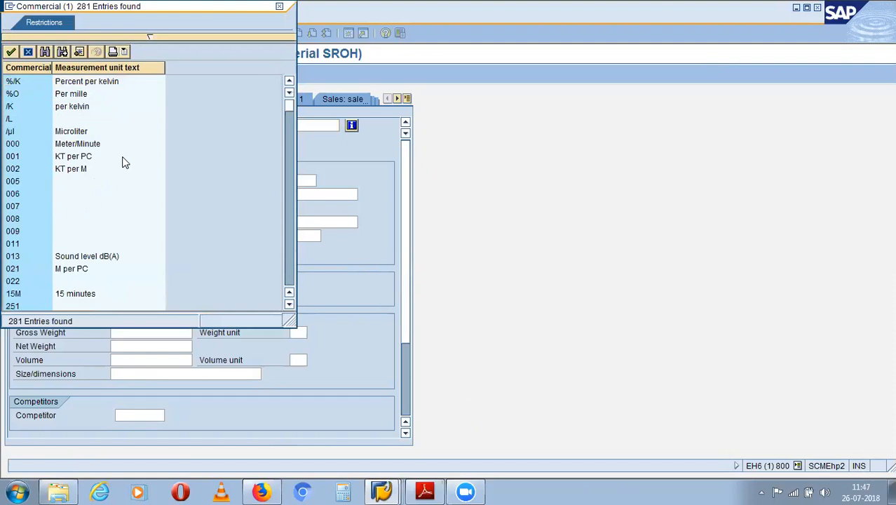
scroll(101, 131, "up", 1)
scroll(100, 131, "down", 1)
scroll(100, 132, "down", 10)
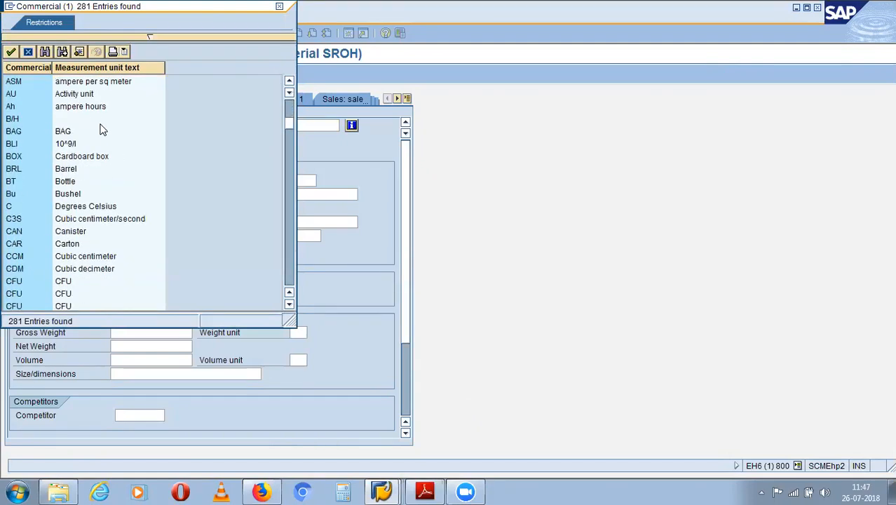
scroll(100, 131, "down", 20)
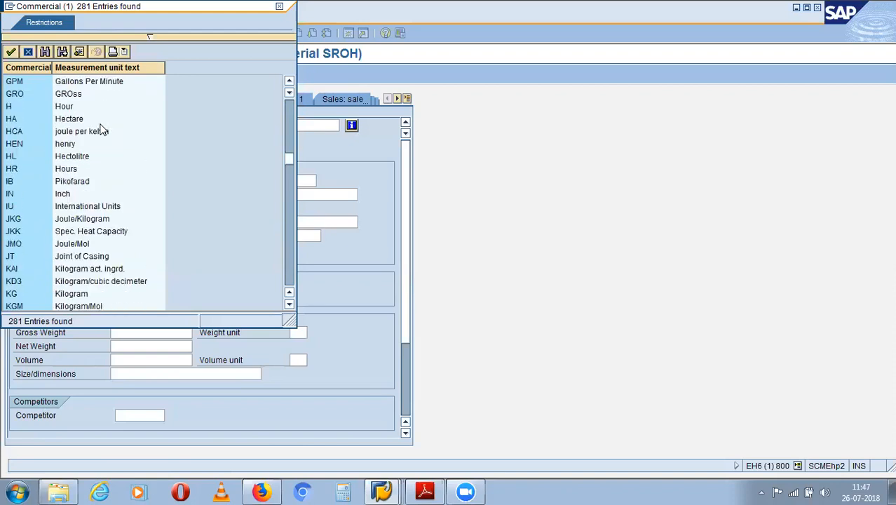
scroll(100, 131, "down", 20)
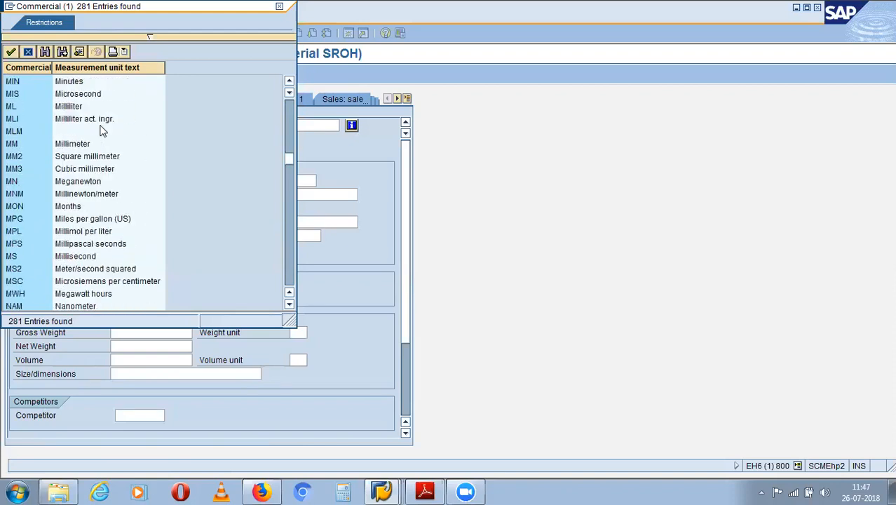
scroll(100, 131, "down", 5)
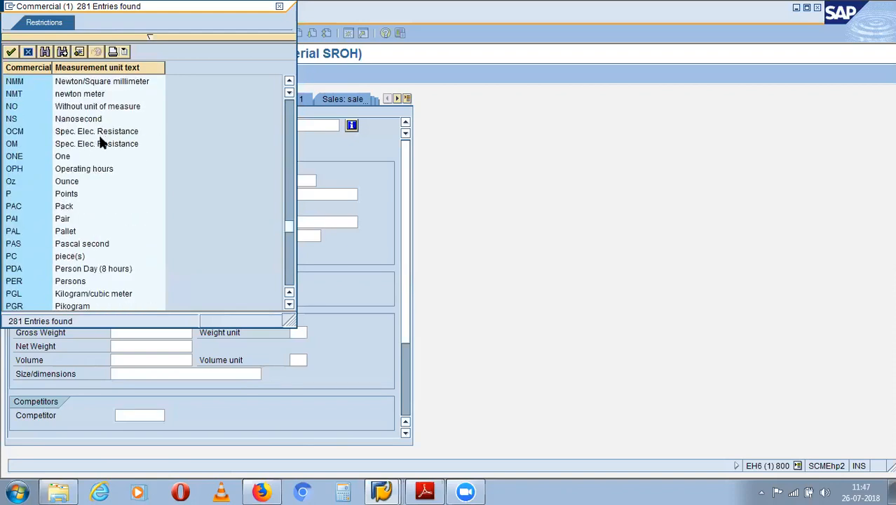
left_click(79, 258)
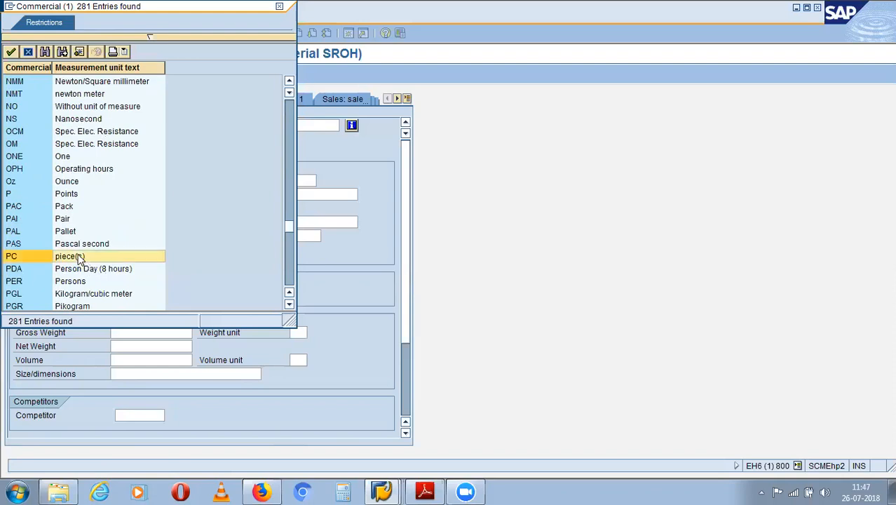
double_click(79, 258)
- Set material group 00107 (Miscellaneous) and continue to the Purchasing view
left_click(316, 180)
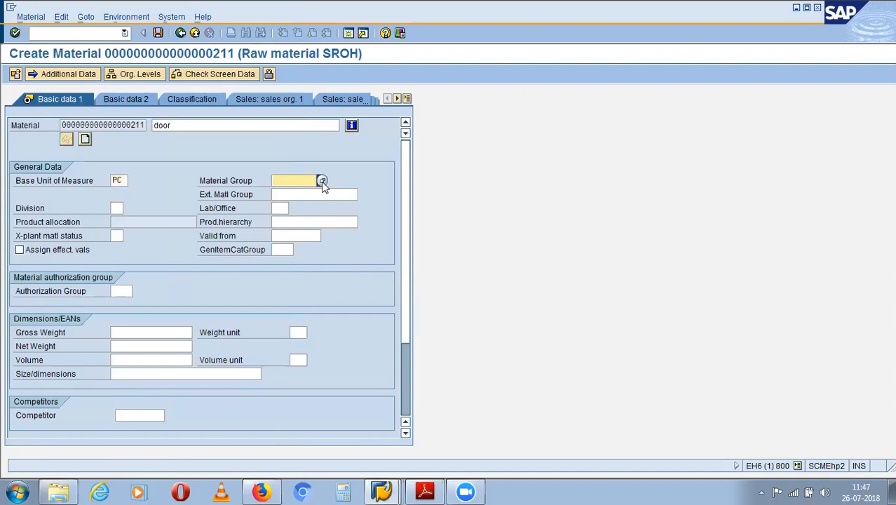
left_click(322, 180)
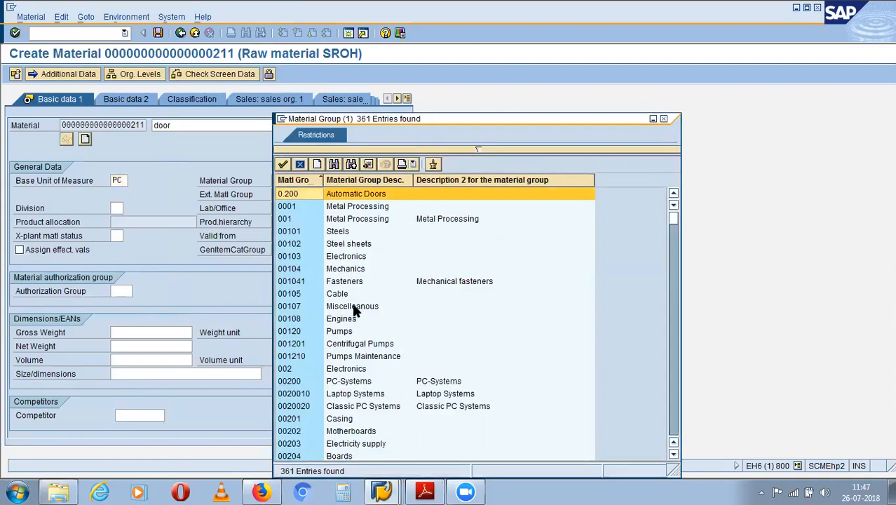
double_click(354, 307)
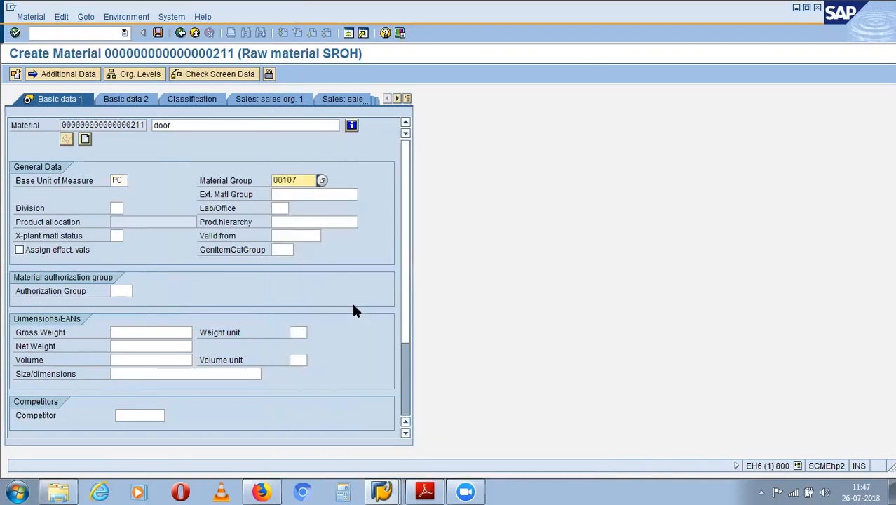
key("Return")
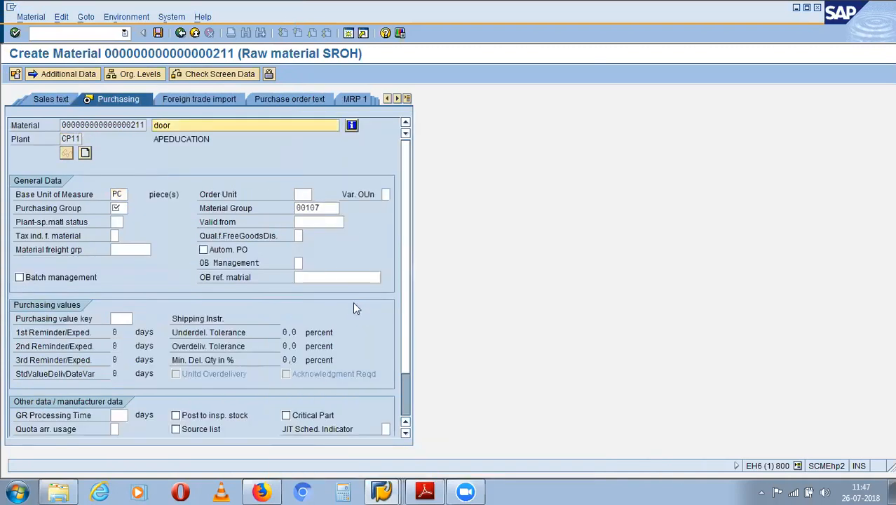
- Enter purchasing group ag1 for the door material
left_click(121, 208)
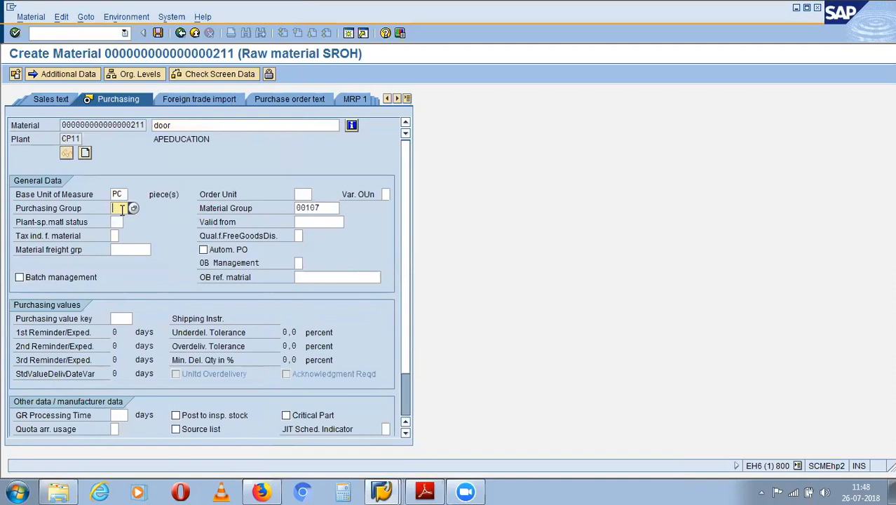
type("ag1")
key("Return")
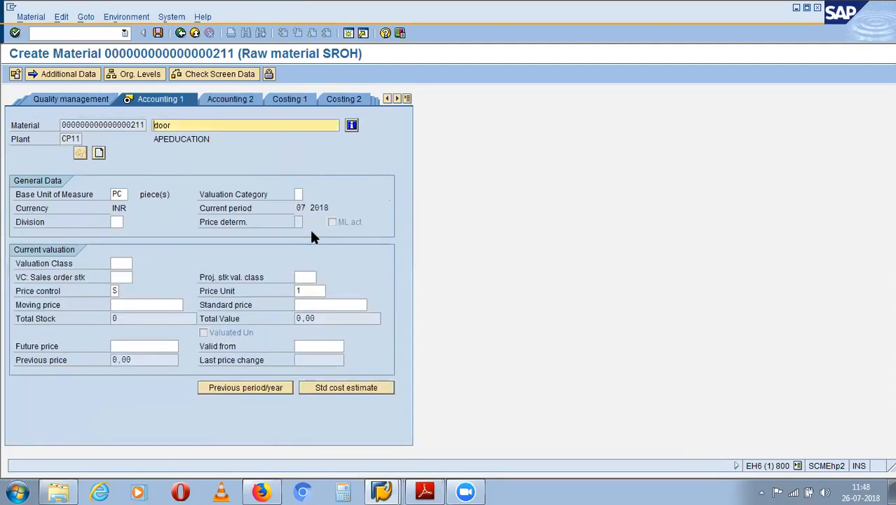
- Set valuation class 3000 and standard price 10, then save the material
left_click(129, 262)
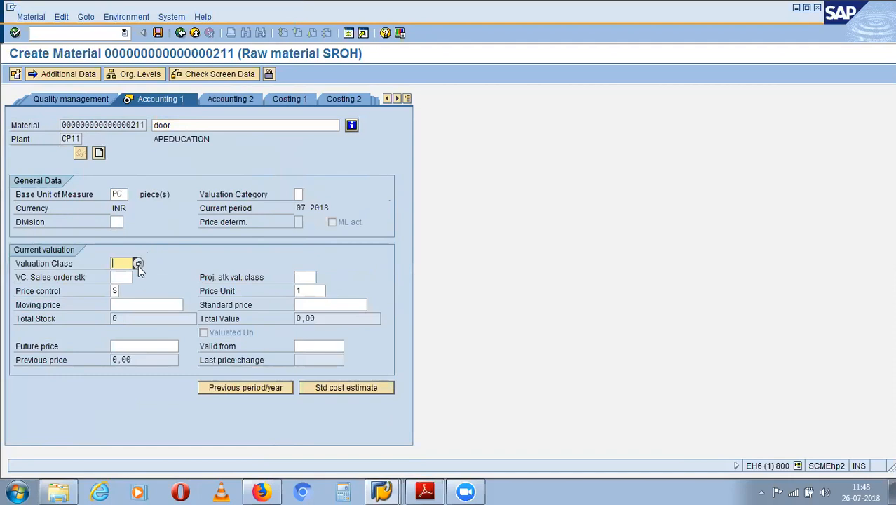
left_click(138, 265)
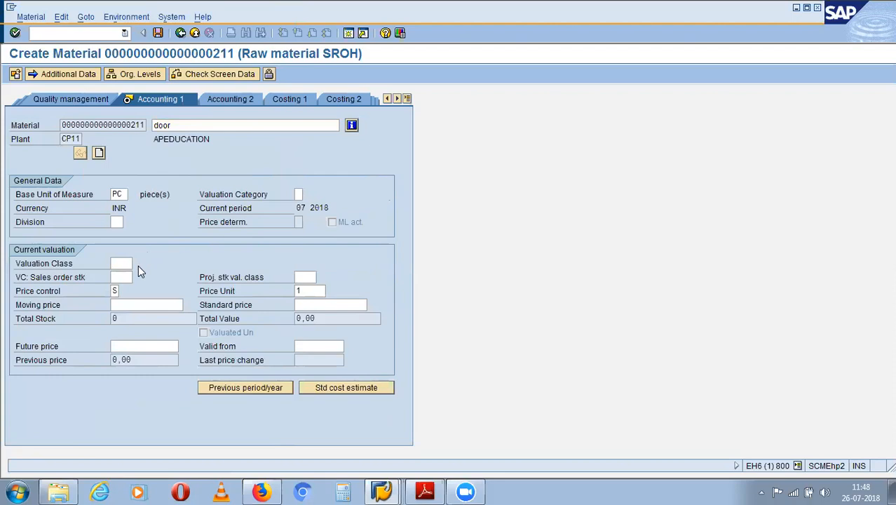
double_click(31, 94)
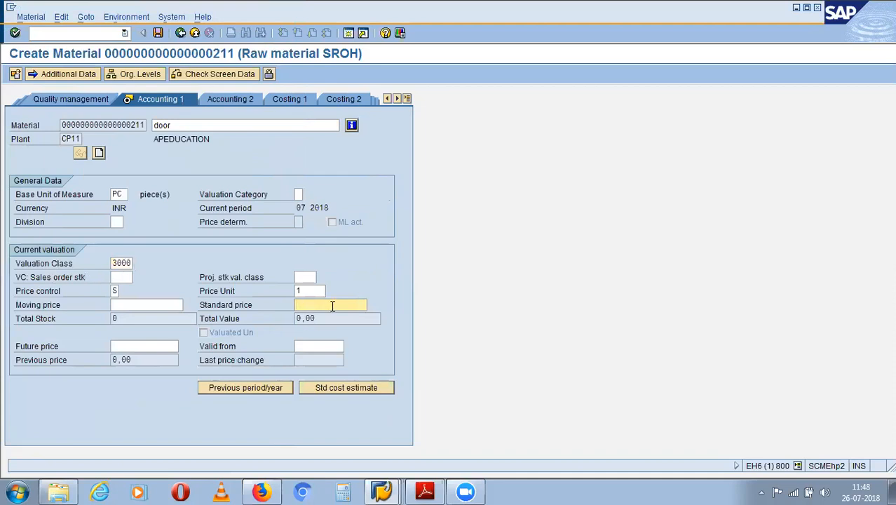
type("10")
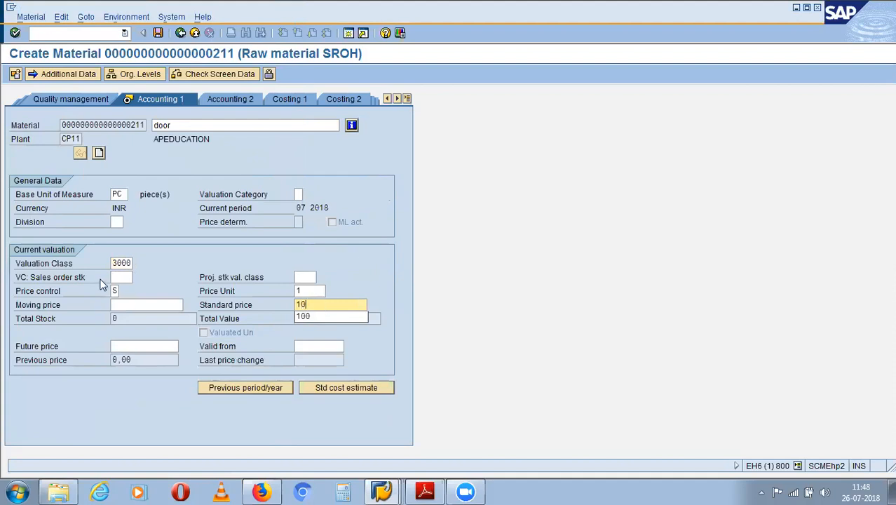
key("Return")
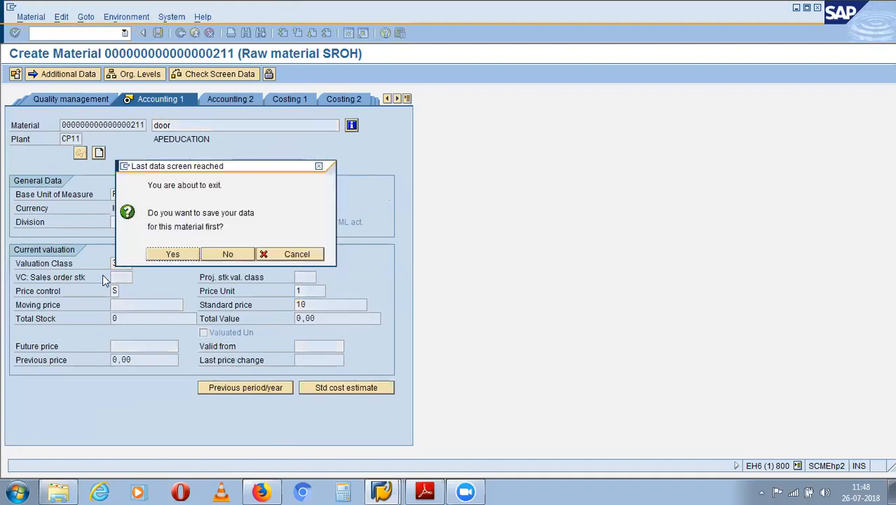
left_click(173, 255)
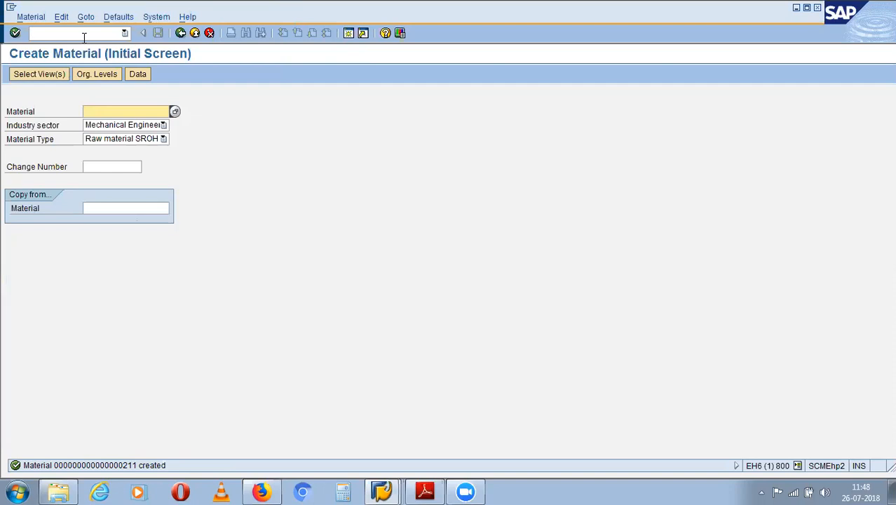
- Leave material creation with /n and start vendor creation with XK01
type("xk01")
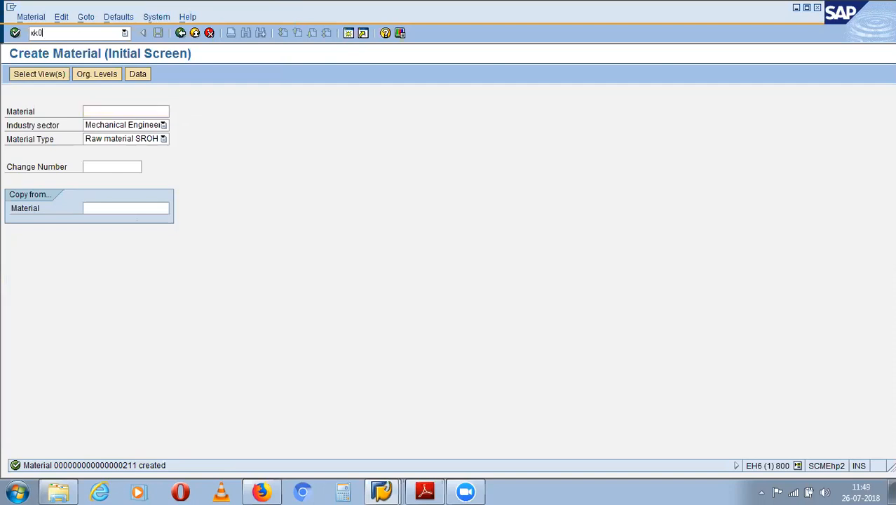
key("BackSpace")
key("BackSpace")
key("BackSpace")
key("BackSpace")
type("/n")
key("Return")
type("xk01")
key("Return")
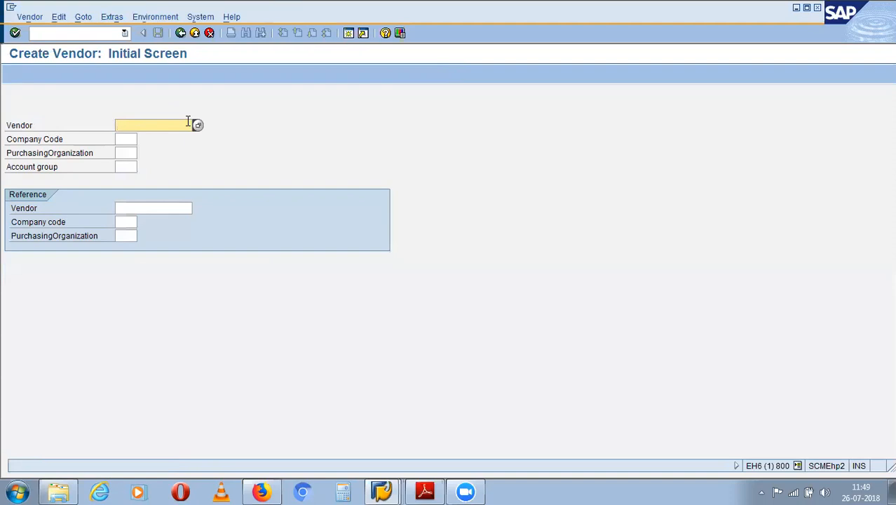
- Enter vendor ASF1 with company code ASC1 and purchasing organization AP01
type("as")
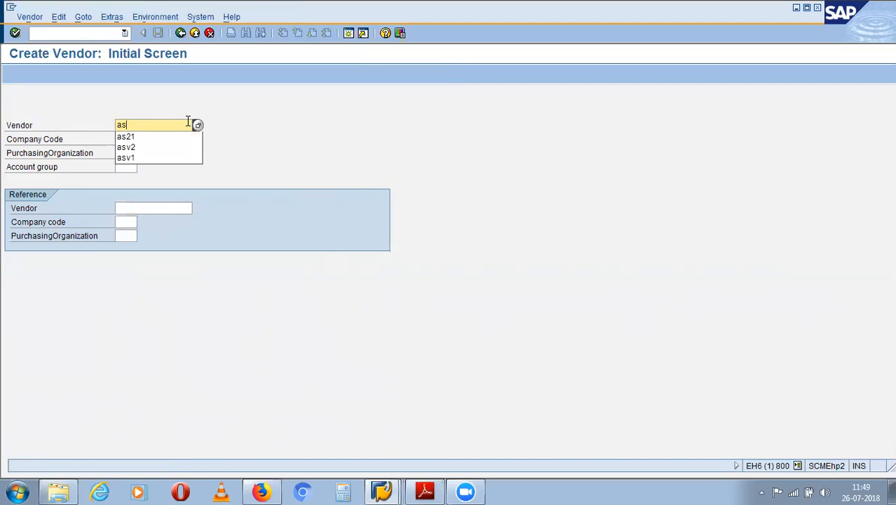
type("f1")
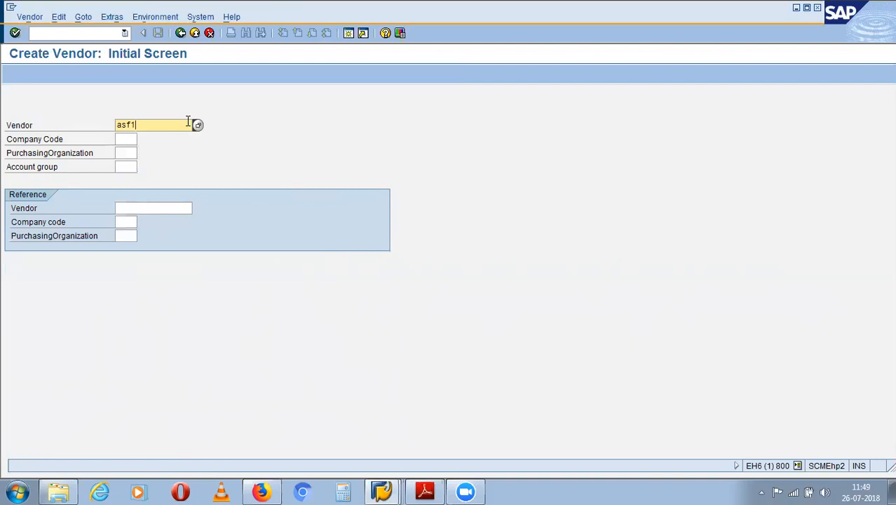
left_click(136, 139)
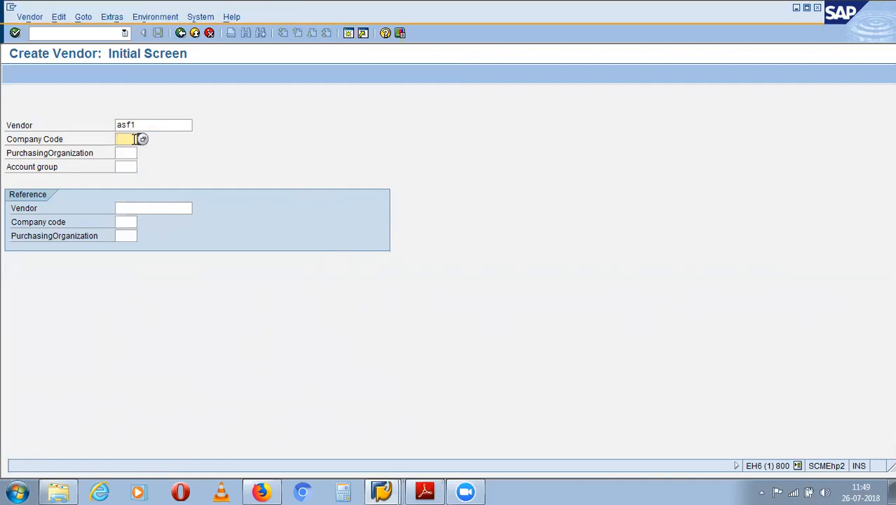
type("a")
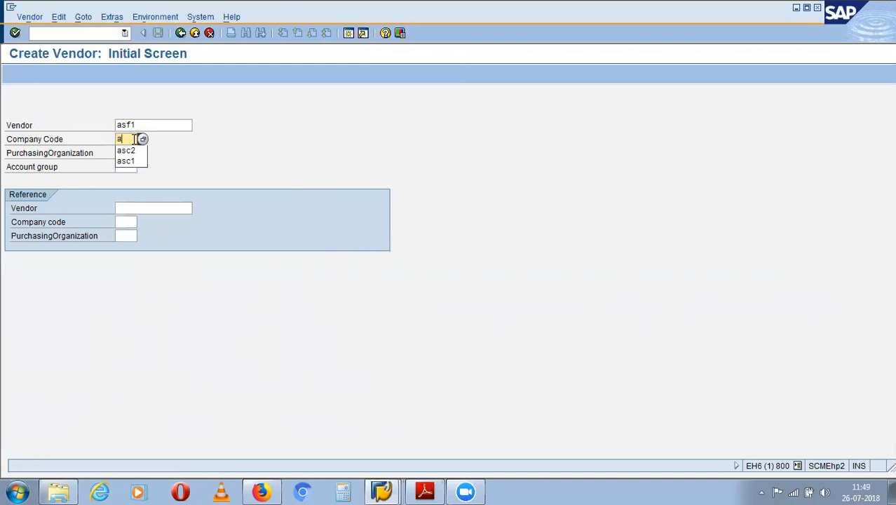
type("sc")
key("BackSpace")
key("BackSpace")
key("BackSpace")
type("asc1")
left_click(127, 152)
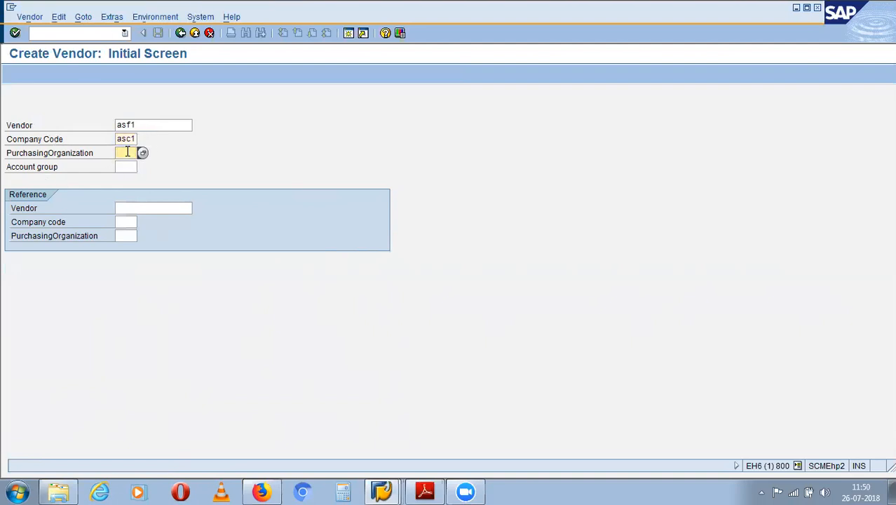
type("apo1")
key("Return")
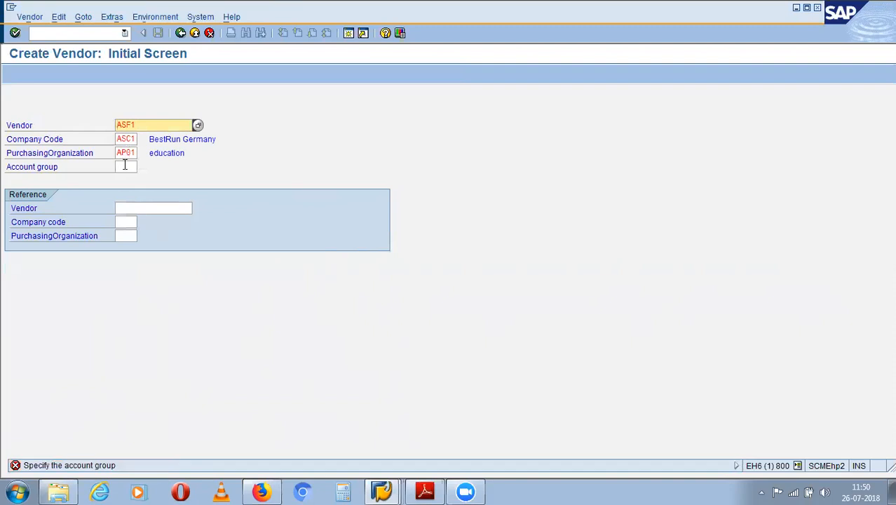
- Choose account group 1000 (Vendors) and proceed to the vendor address screen
left_click(126, 166)
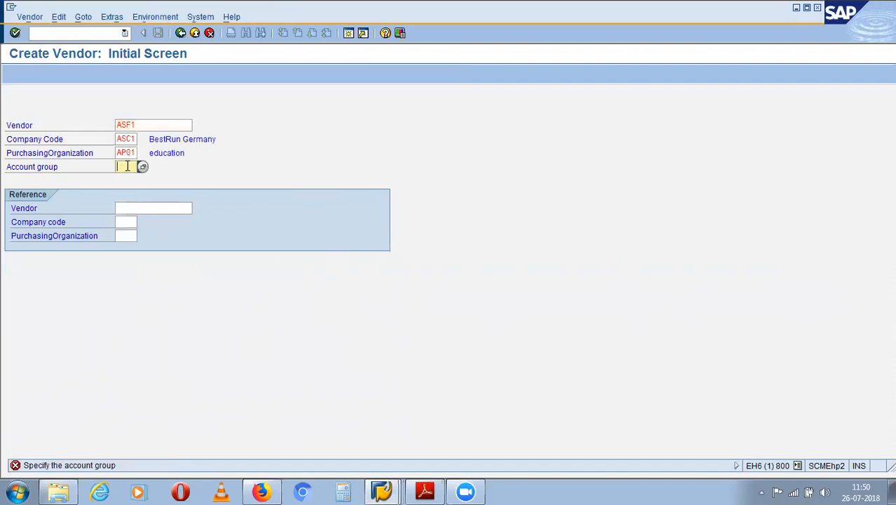
left_click(143, 167)
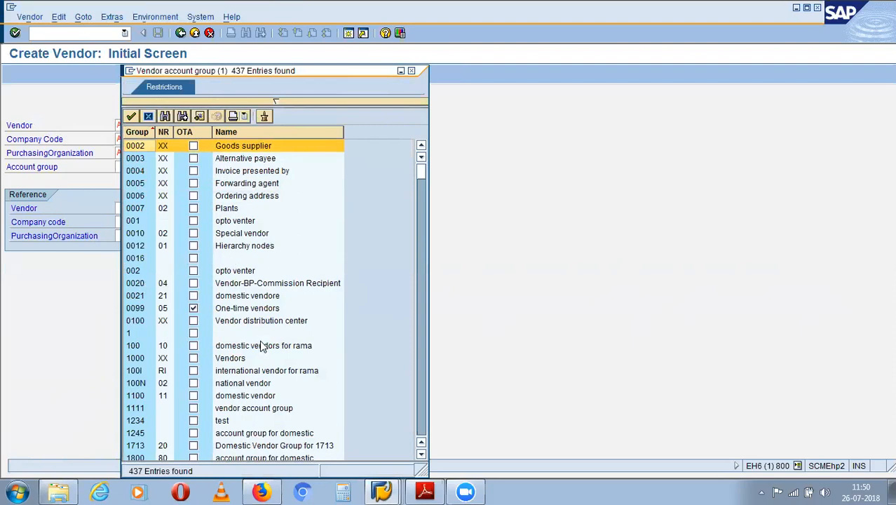
left_click(238, 358)
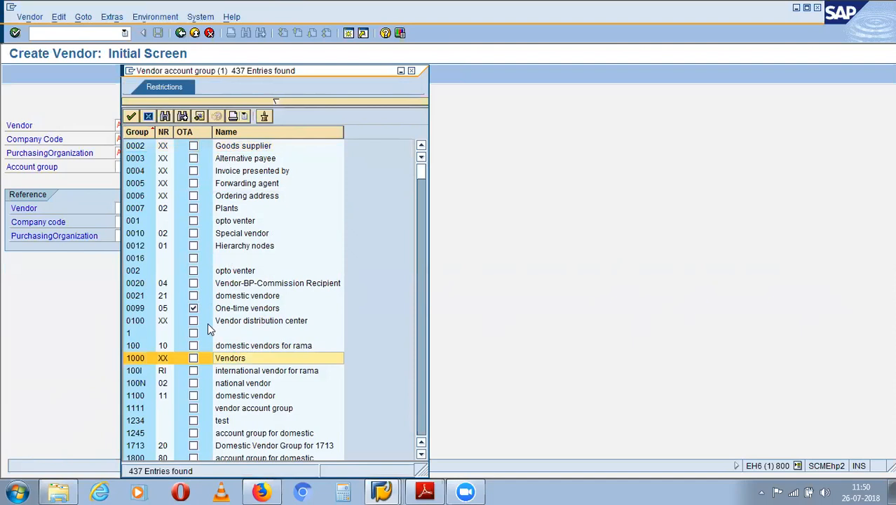
double_click(232, 358)
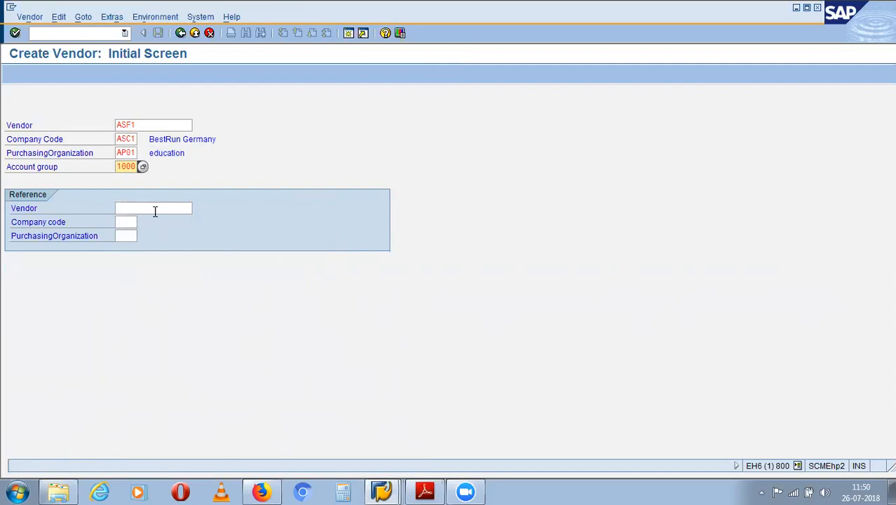
key("Return")
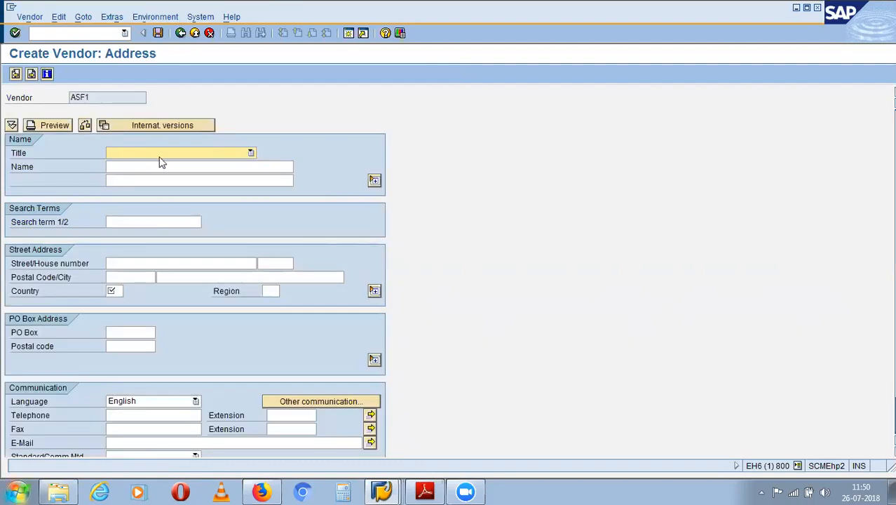
- Give vendor ASF1 the title Company, a vendor name and country IN
left_click(161, 154)
left_click(175, 165)
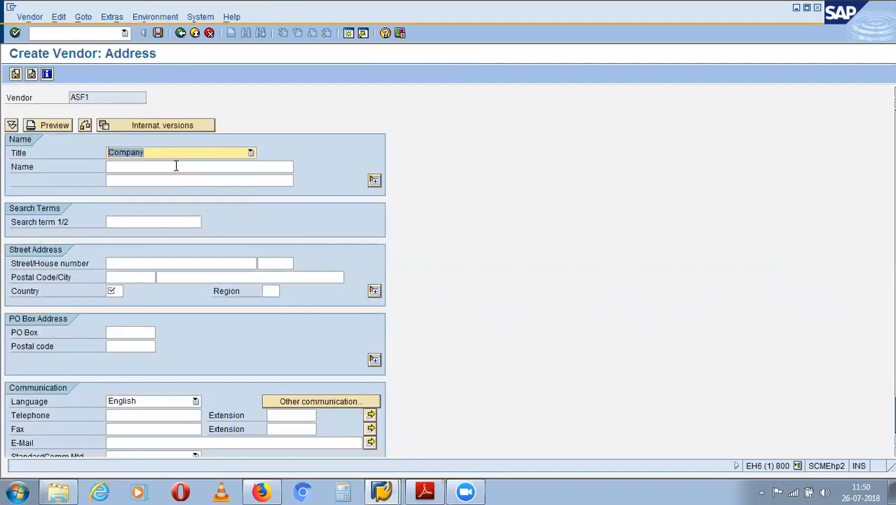
left_click(176, 166)
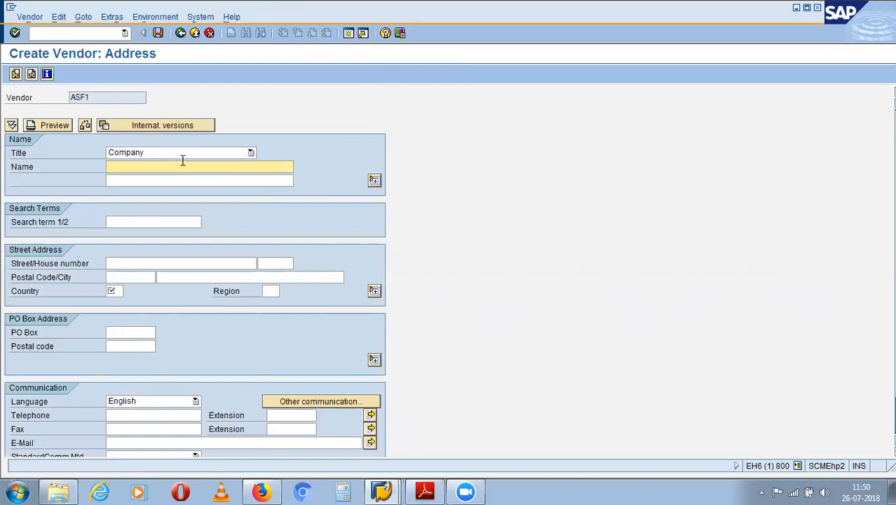
type("anugraha")
left_click(114, 290)
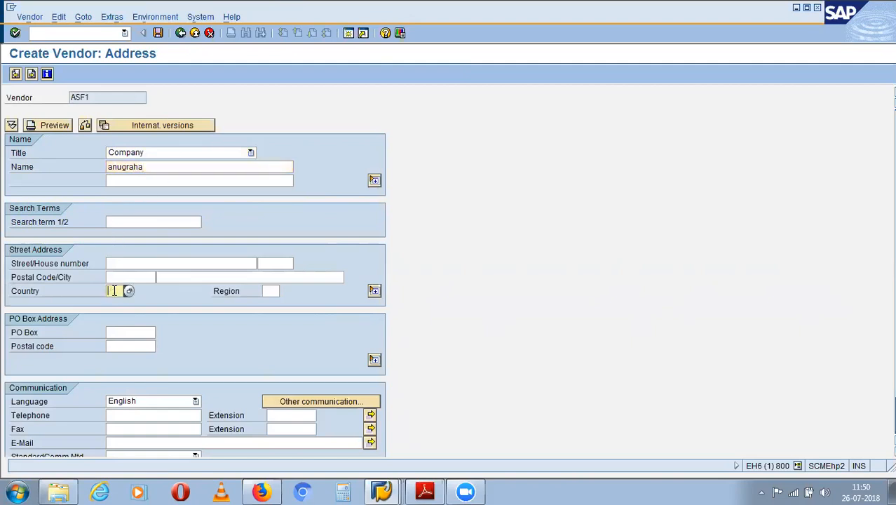
type("IN")
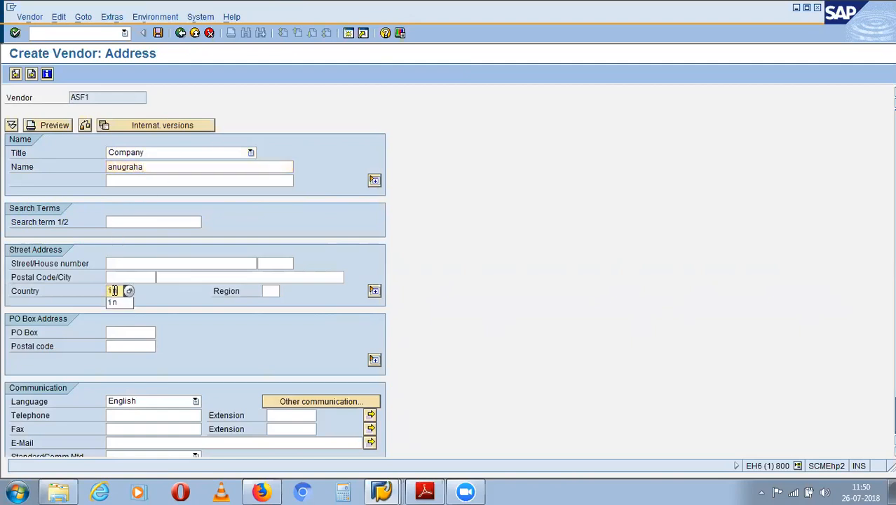
- Advance through the control, payment transactions and contact persons screens unchanged
key("Return")
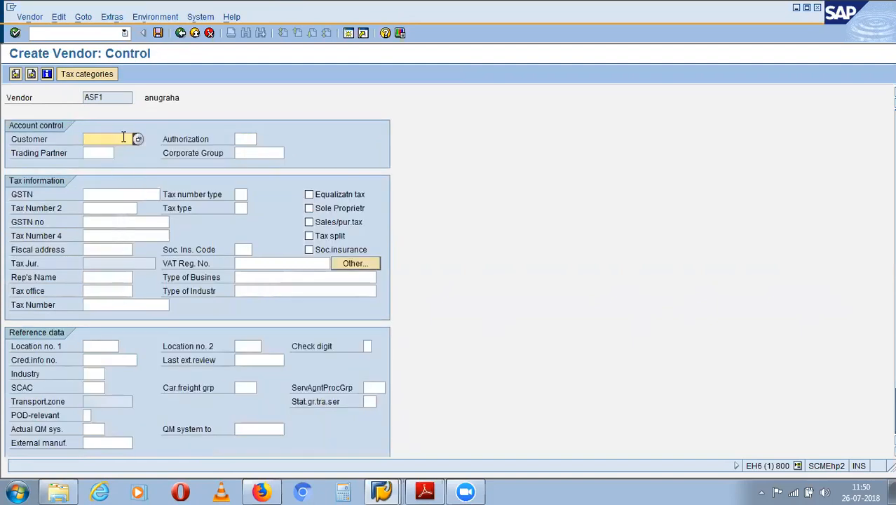
key("Return")
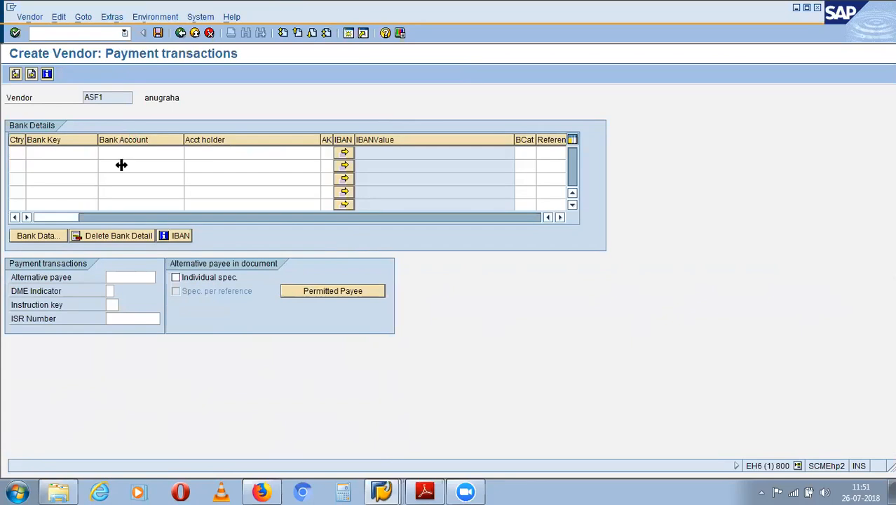
key("Return")
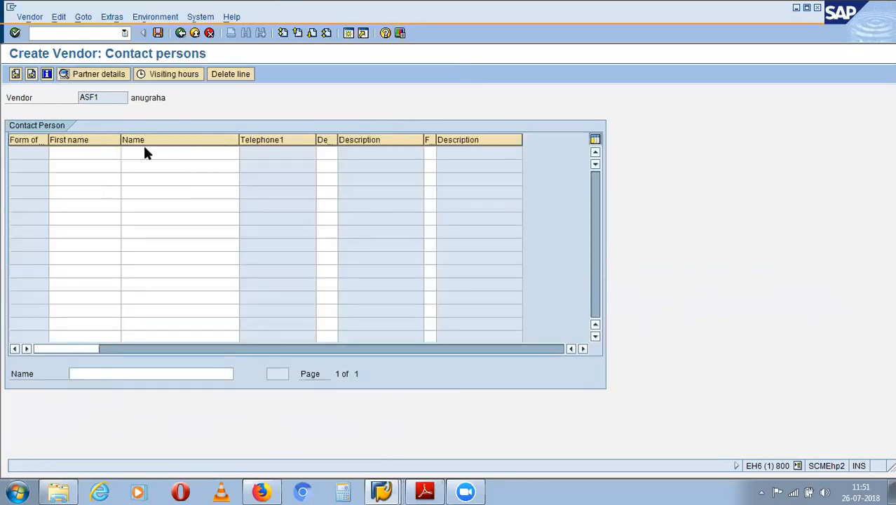
key("Return")
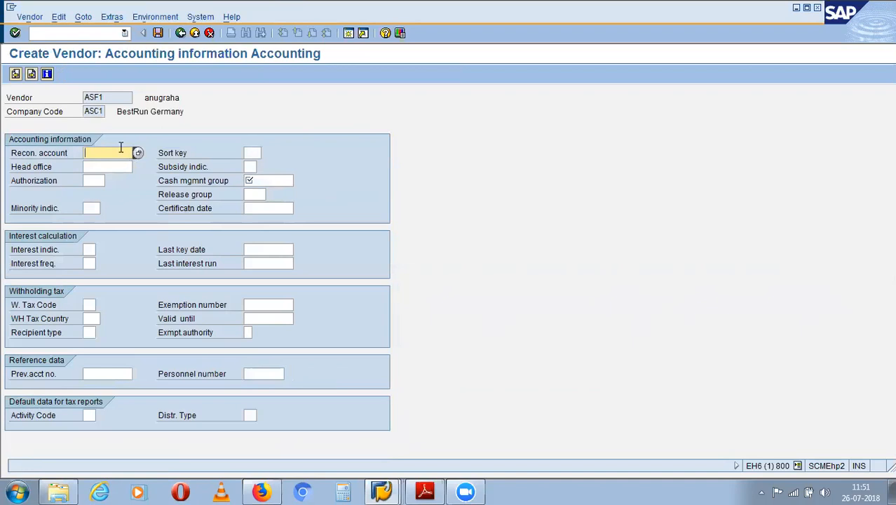
- Set the vendor's reconciliation account to 31000
type("inr")
key("Return")
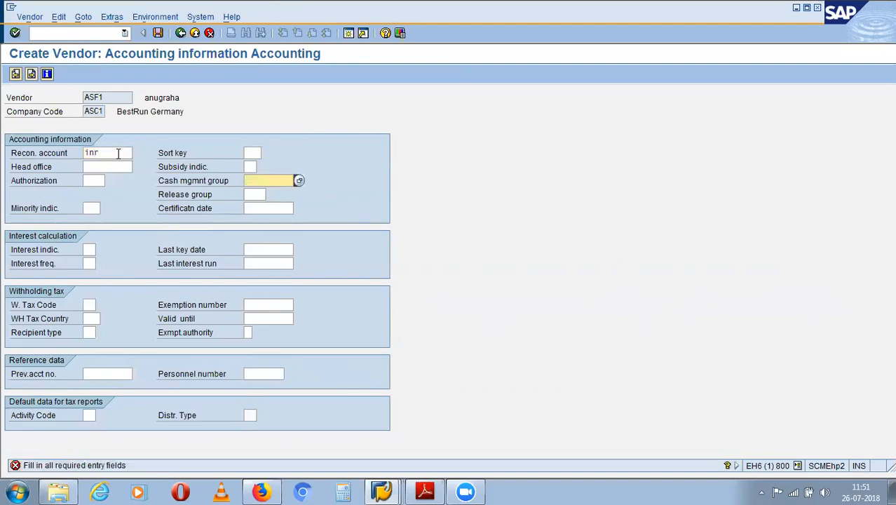
left_click(120, 152)
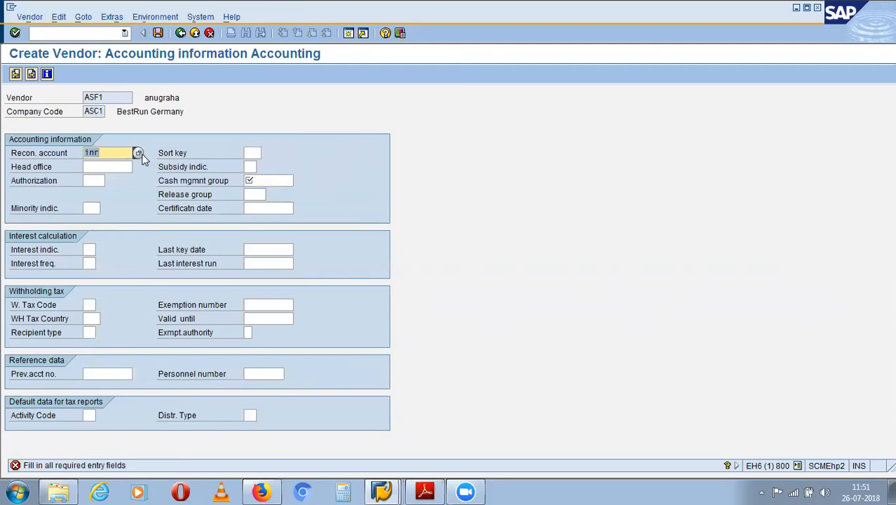
left_click(138, 154)
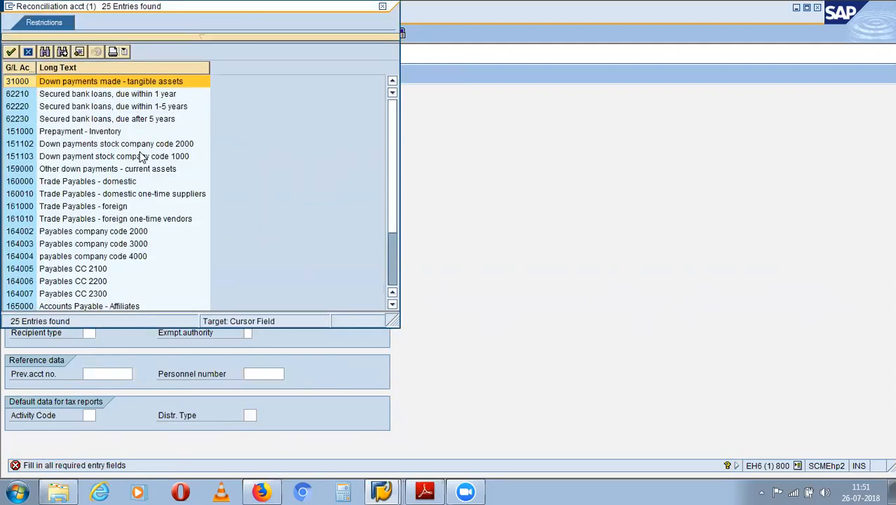
left_click(123, 85)
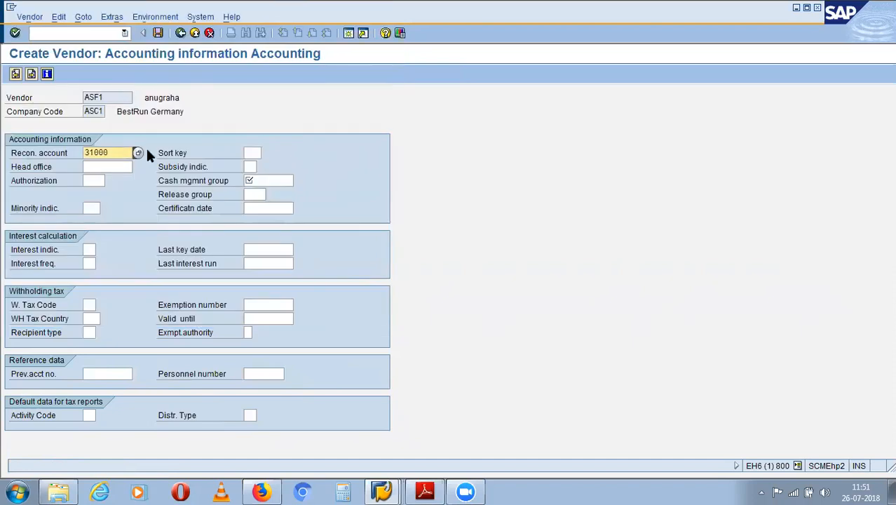
key("Return")
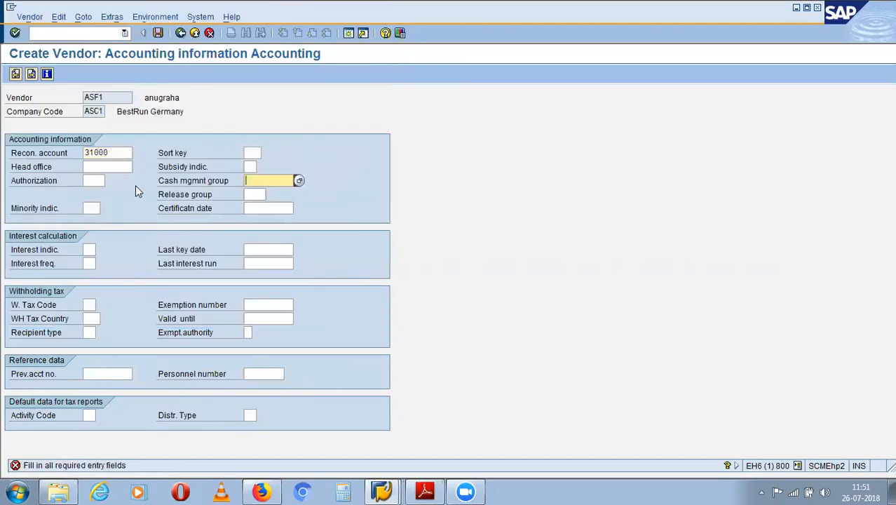
- Assign cash management group A1 to the vendor
left_click(299, 181)
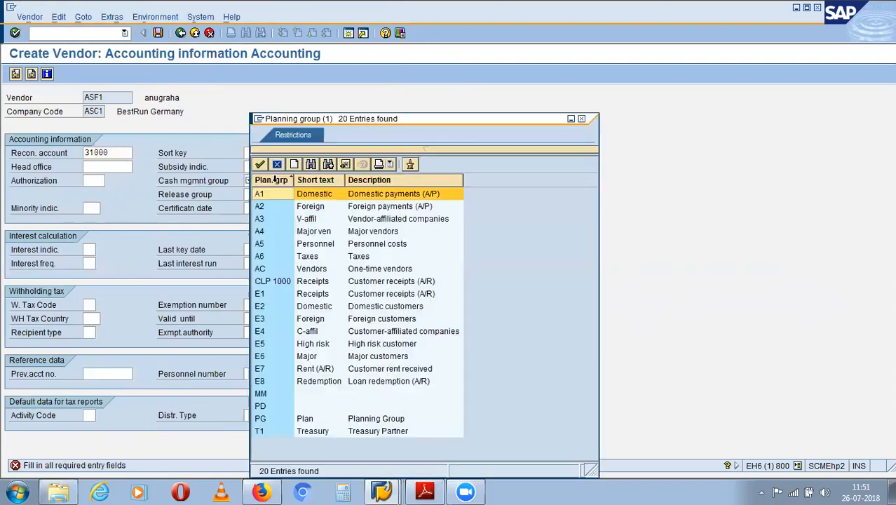
double_click(335, 194)
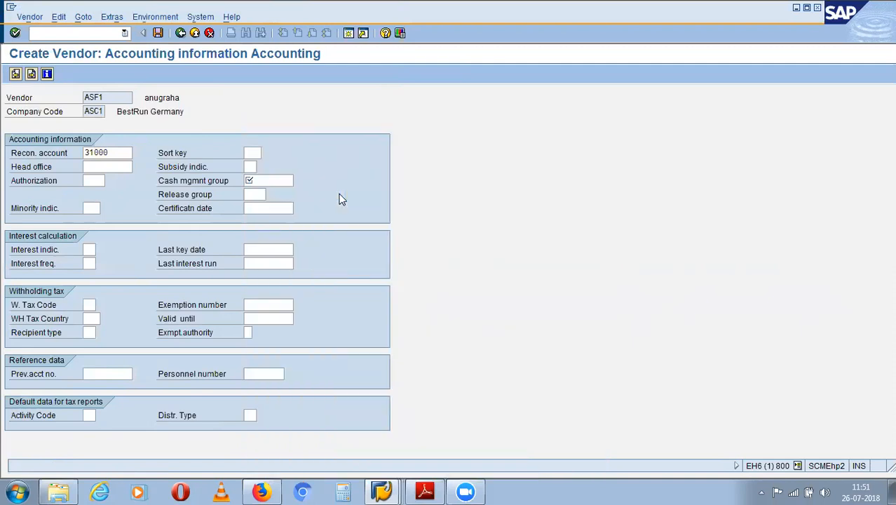
key("Return")
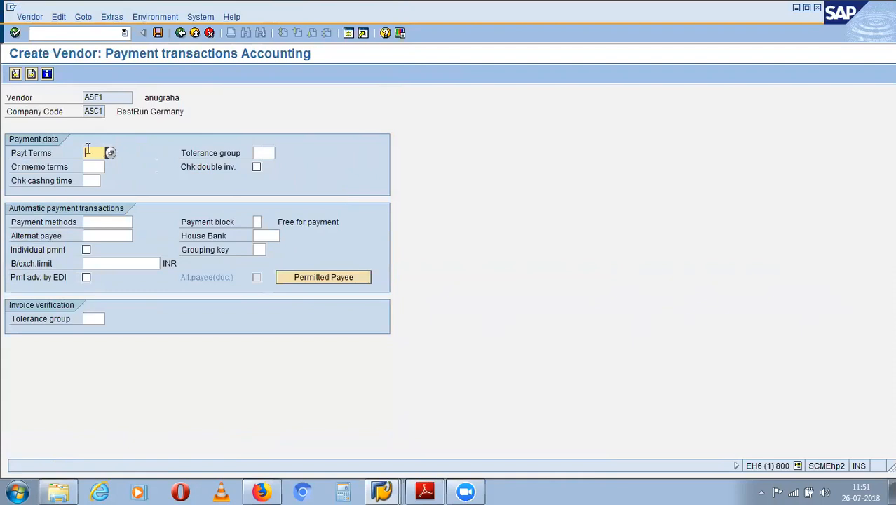
- Pass through the payment transactions and correspondence screens without changes
left_click(99, 166)
key("Return")
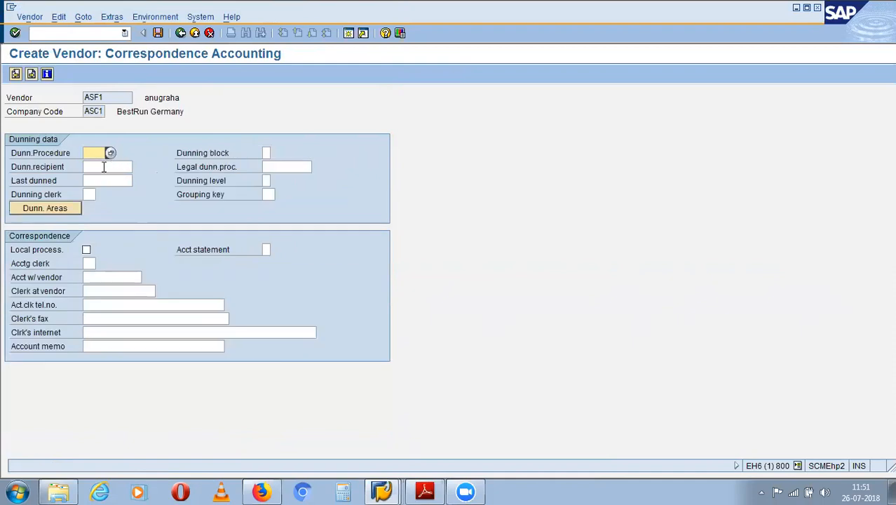
left_click(104, 167)
key("Return")
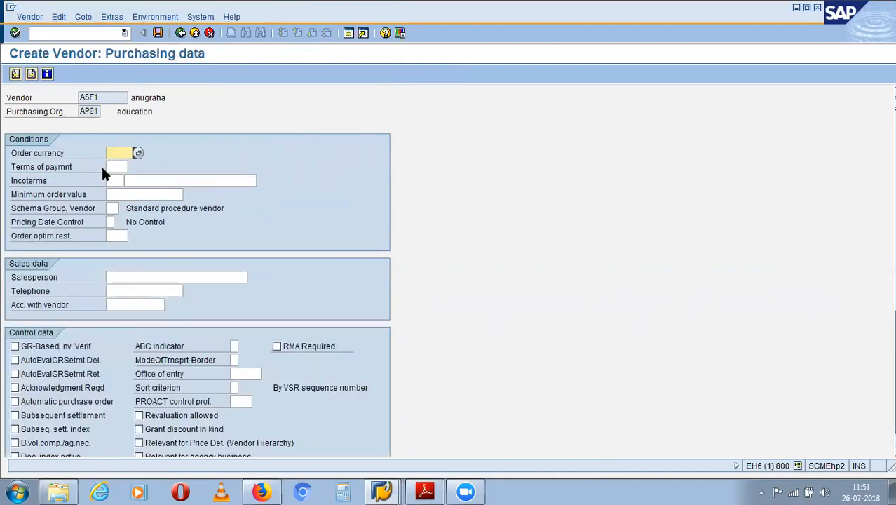
- Set order currency INR and save vendor ASF1
type("inr")
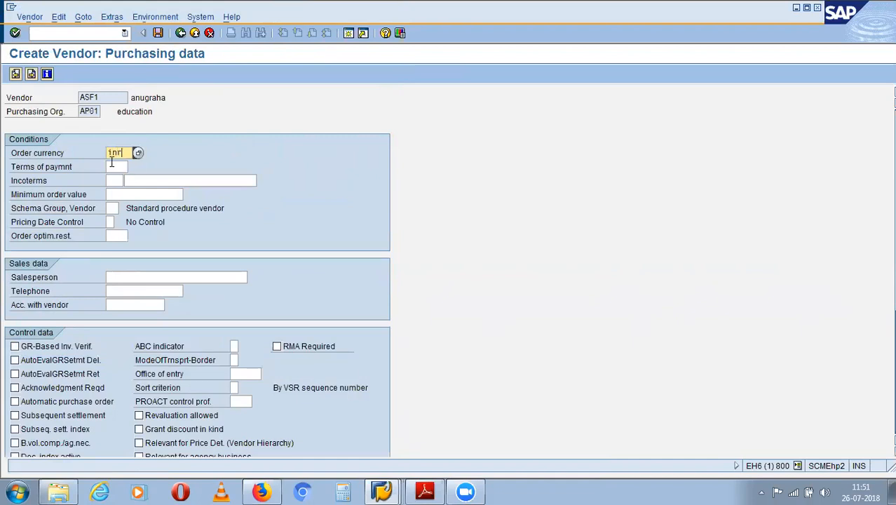
key("Return")
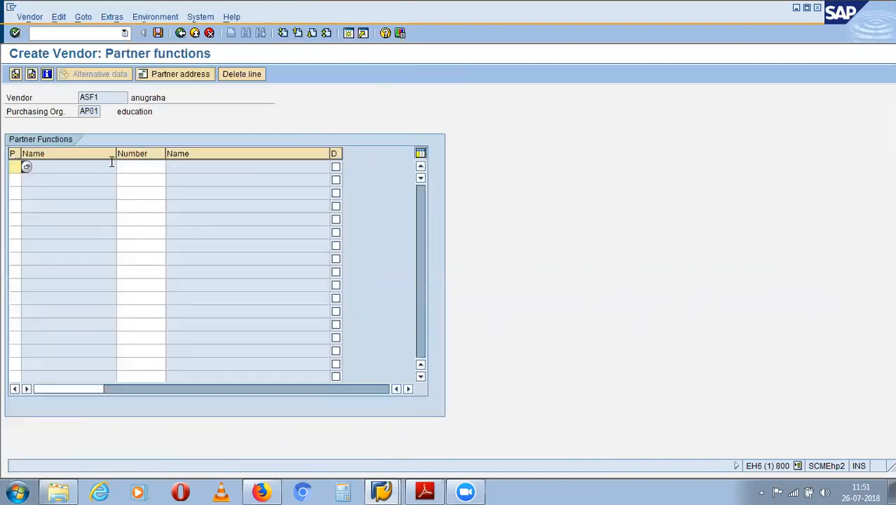
key("Return")
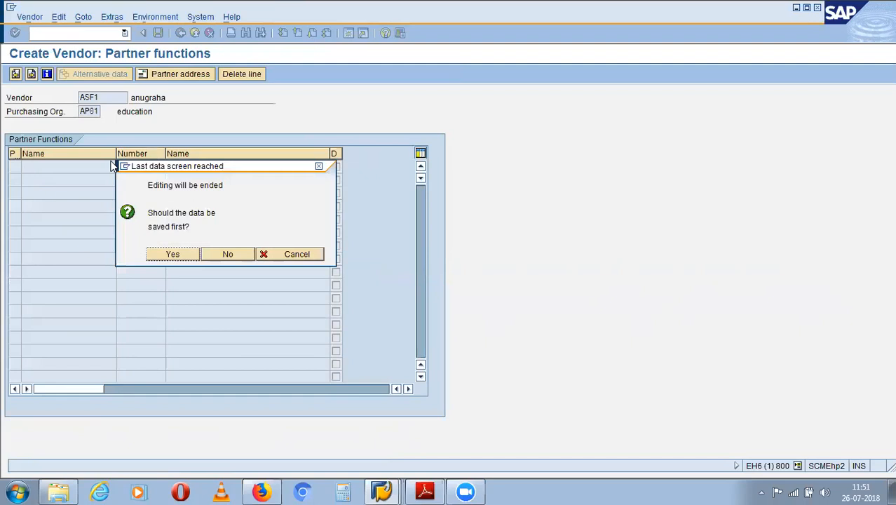
left_click(175, 256)
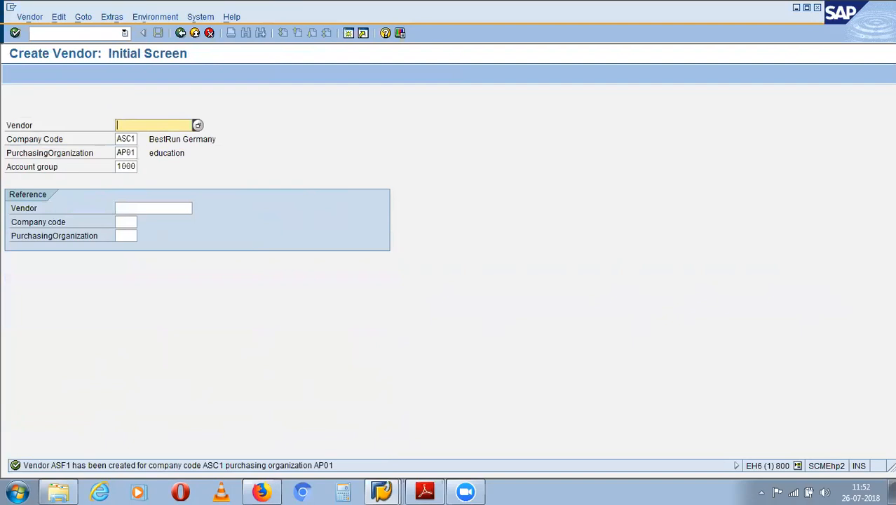
left_click(60, 33)
- Start info record creation with ME11 for plant CP11 and reach its general data
type("/n")
key("Return")
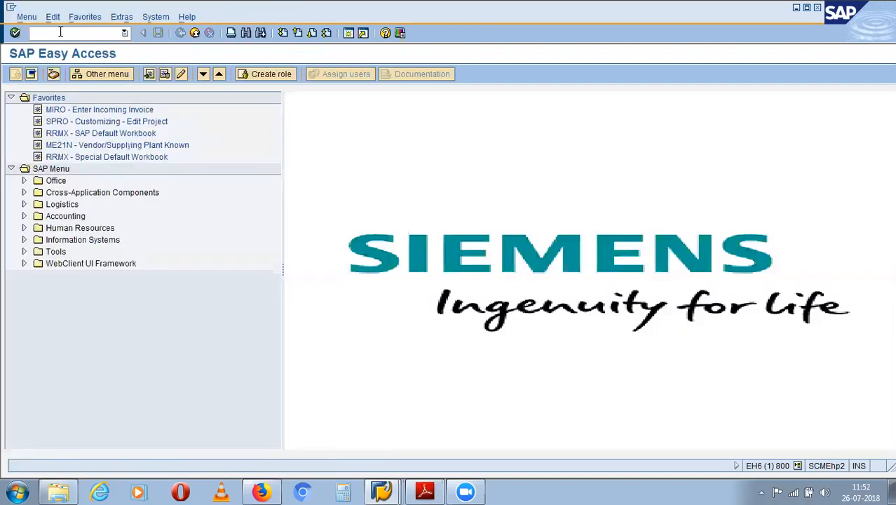
type("me11")
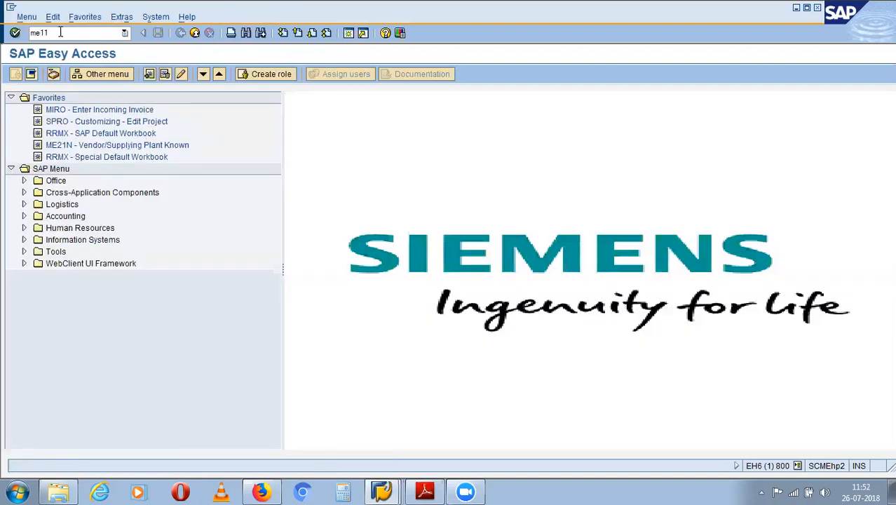
key("Return")
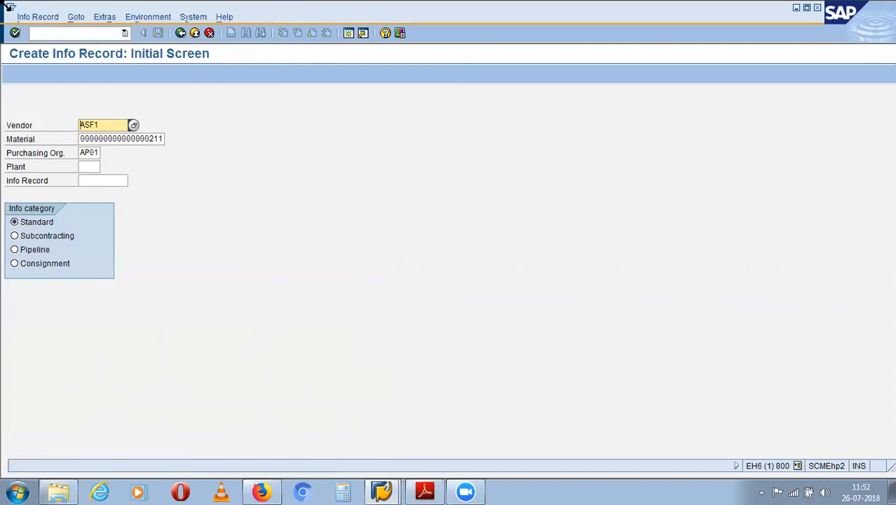
left_click(89, 166)
type("cp0")
type("11")
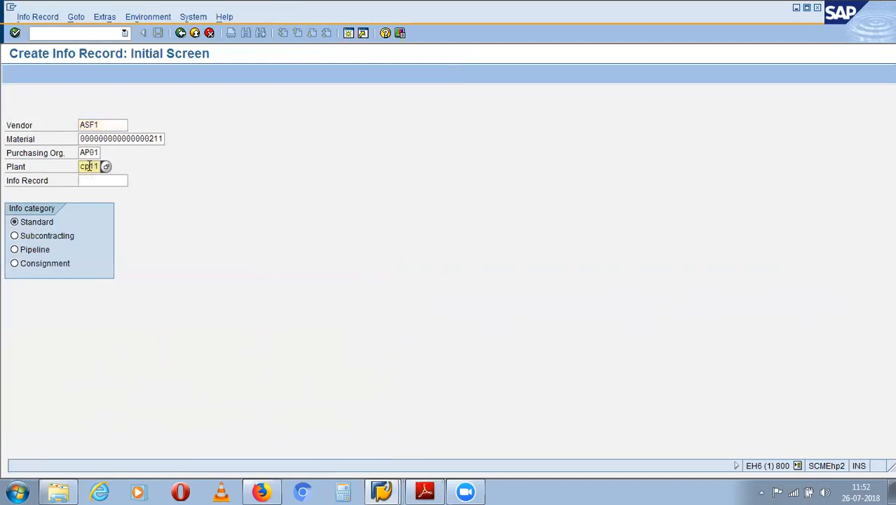
key("Return")
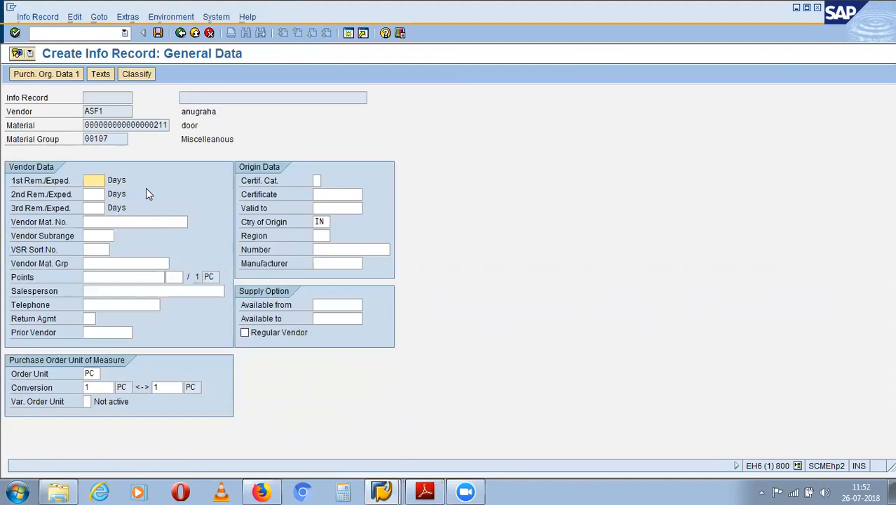
- Set the info record's reminder days to 5, 6 and 7
type("5")
key("Tab")
type("6")
key("Tab")
type("7")
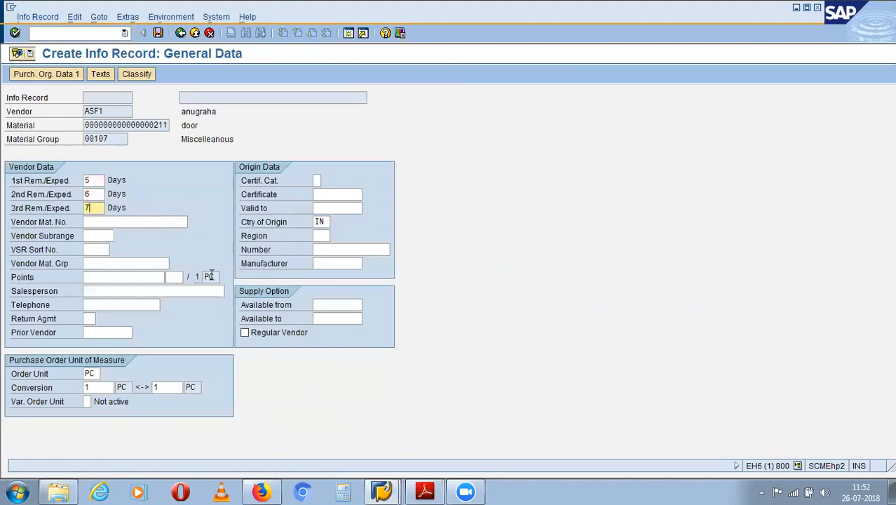
key("Return")
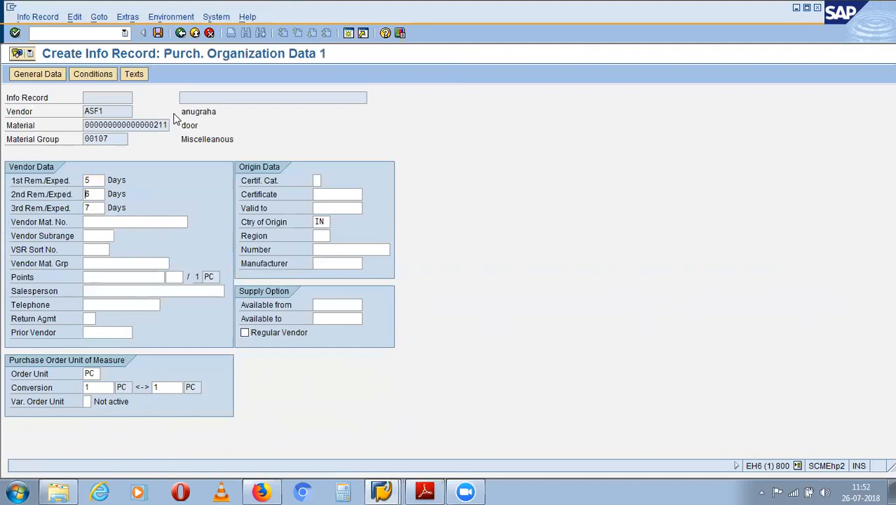
- Enter 5-day delivery time, standard and minimum quantity 10, net price 10, and save
type("5")
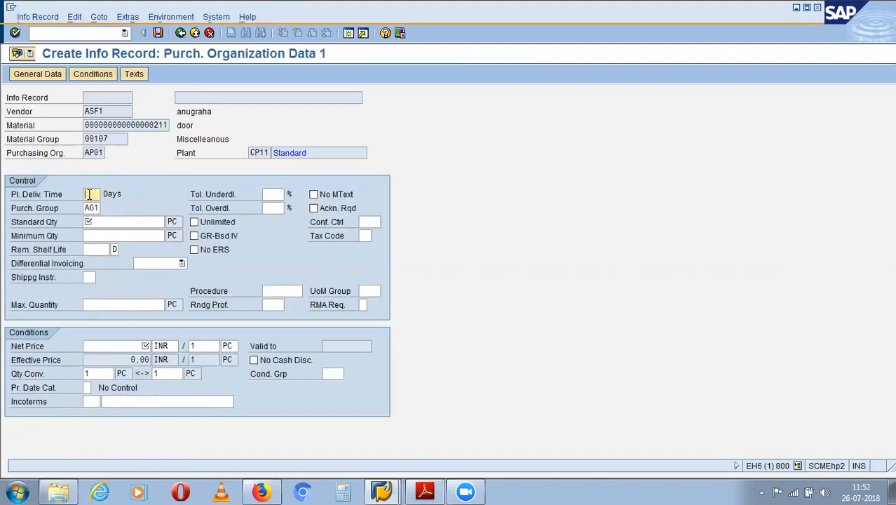
left_click(120, 223)
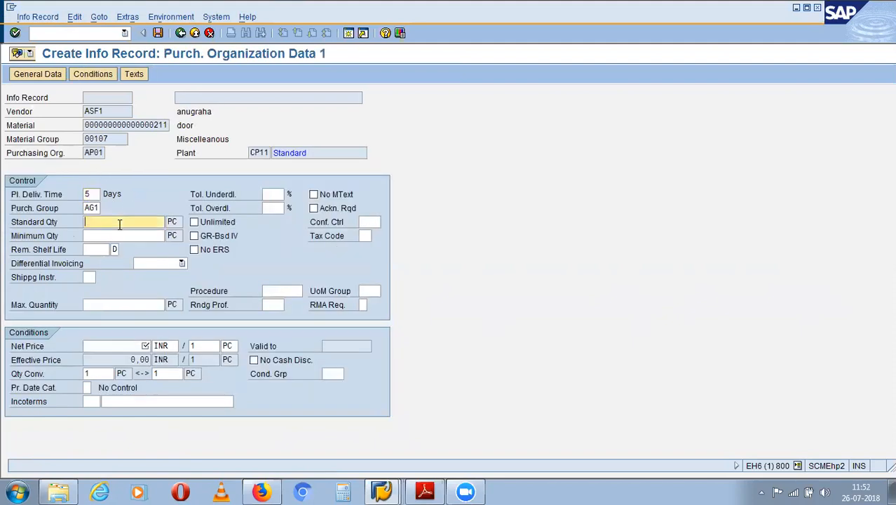
type("10")
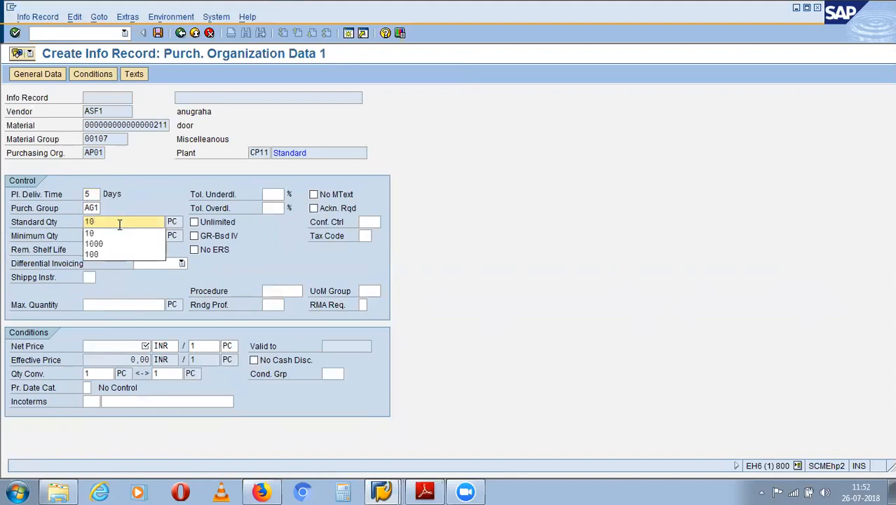
left_click(129, 233)
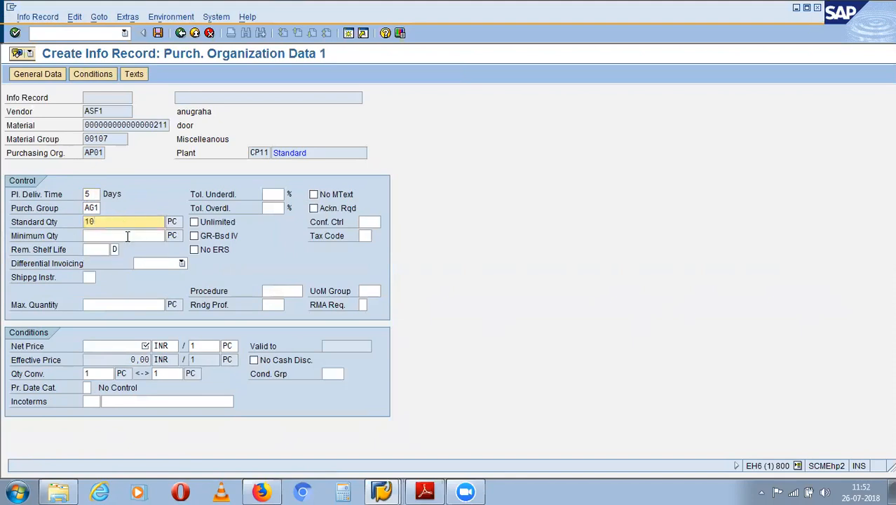
left_click(128, 235)
type("10")
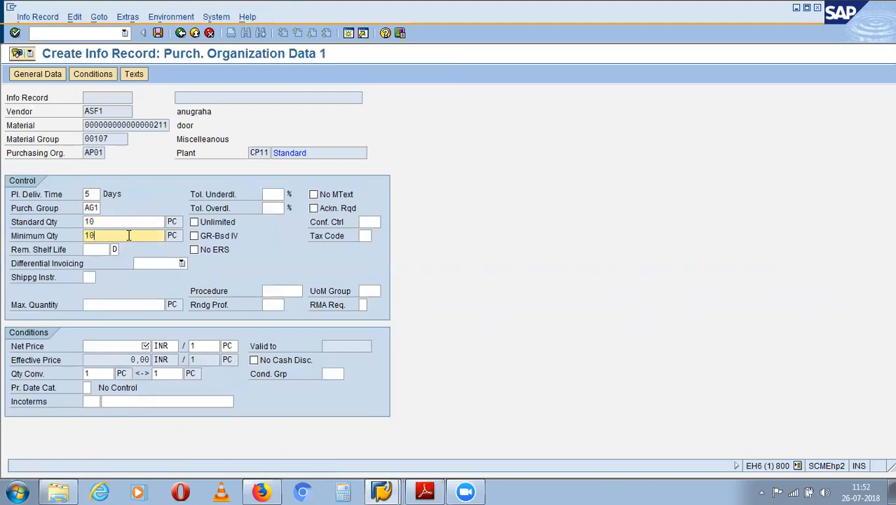
left_click(104, 346)
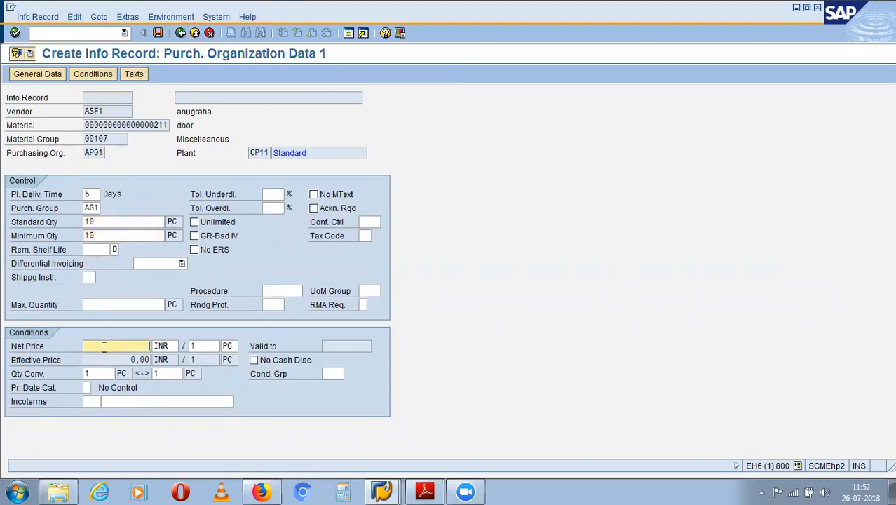
type("10")
key("Return")
key("Return")
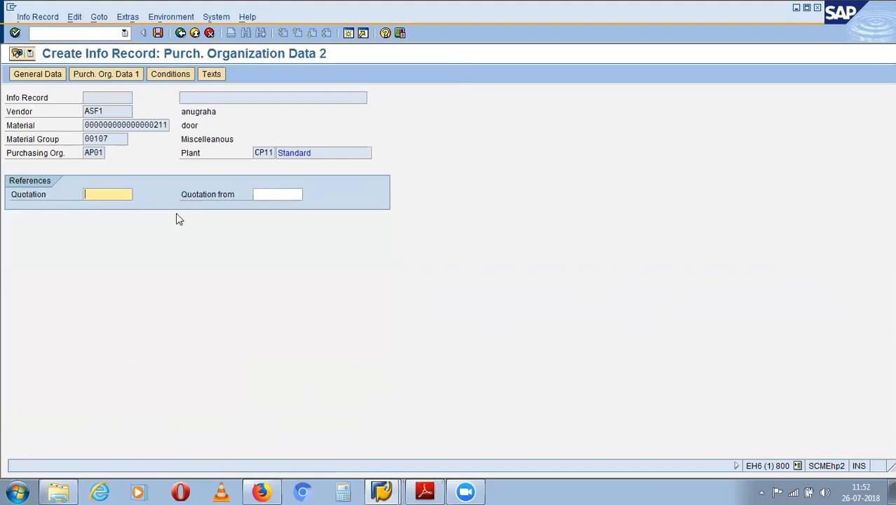
key("Return")
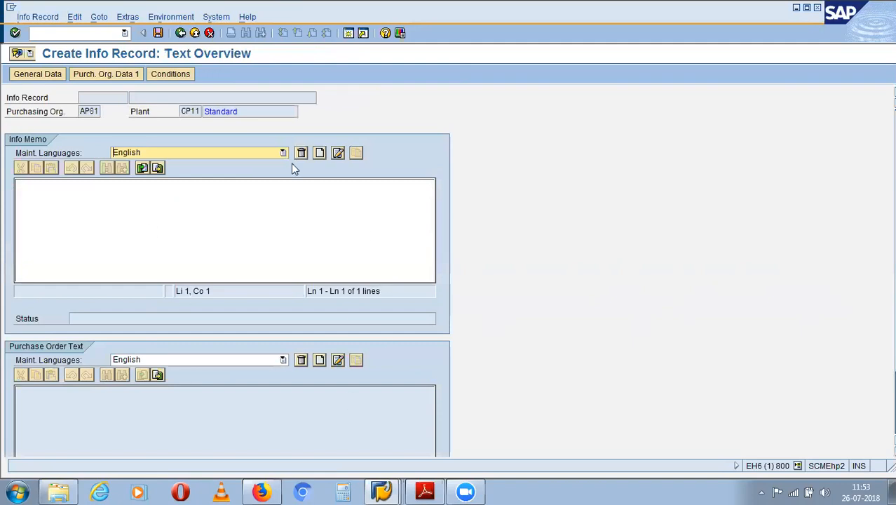
key("Return")
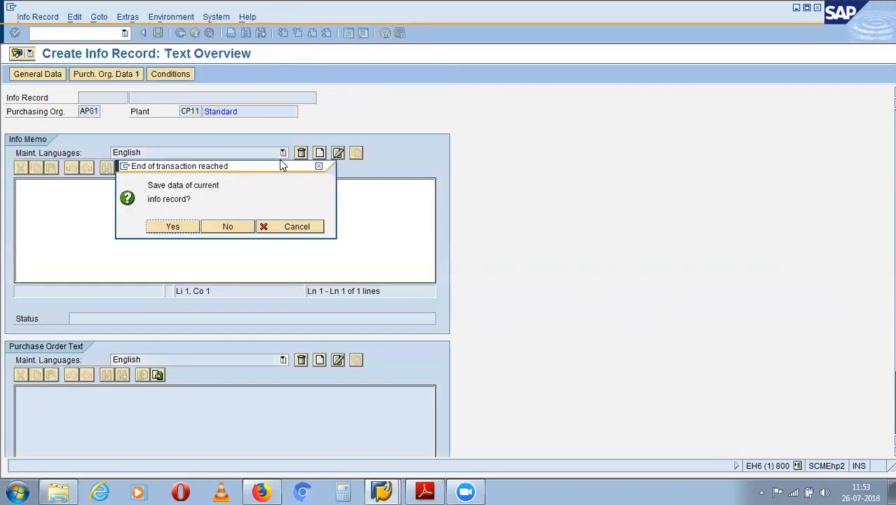
left_click(177, 224)
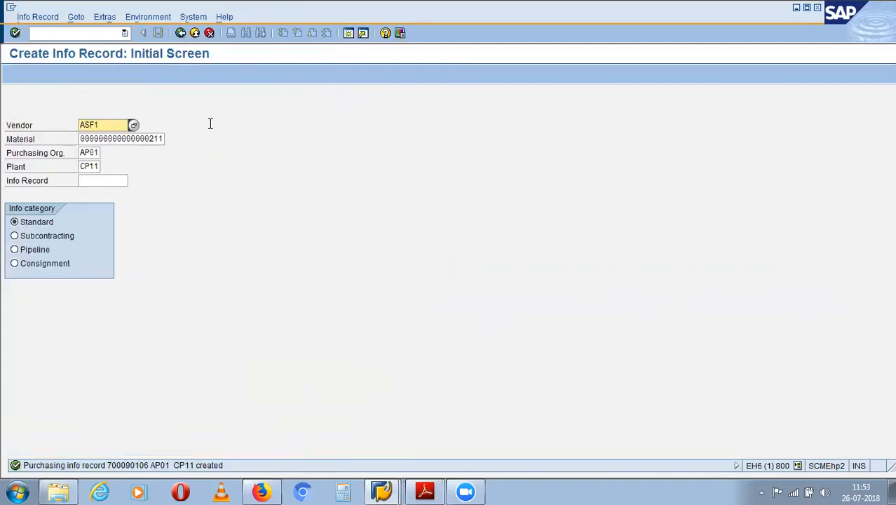
- Launch the purchase requisition transaction ME51N from the command field
left_click(103, 34)
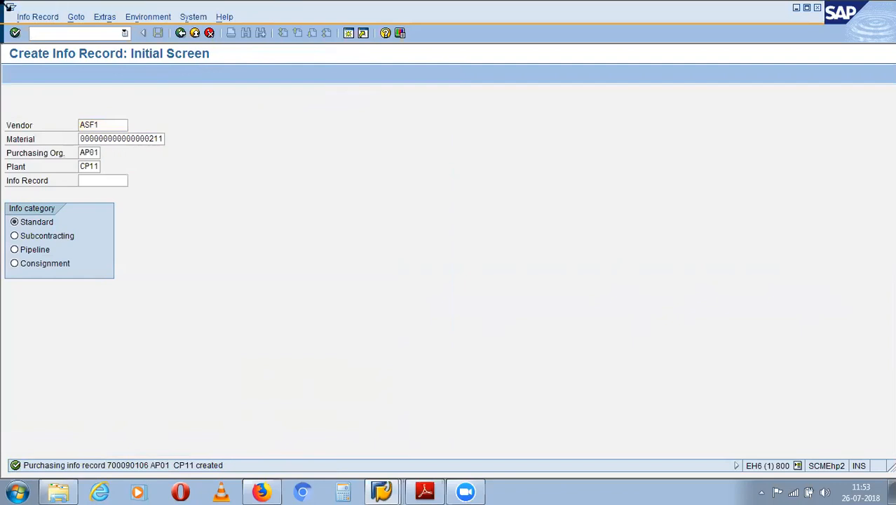
type("me")
type("51")
type("n")
type("/n")
key("Return")
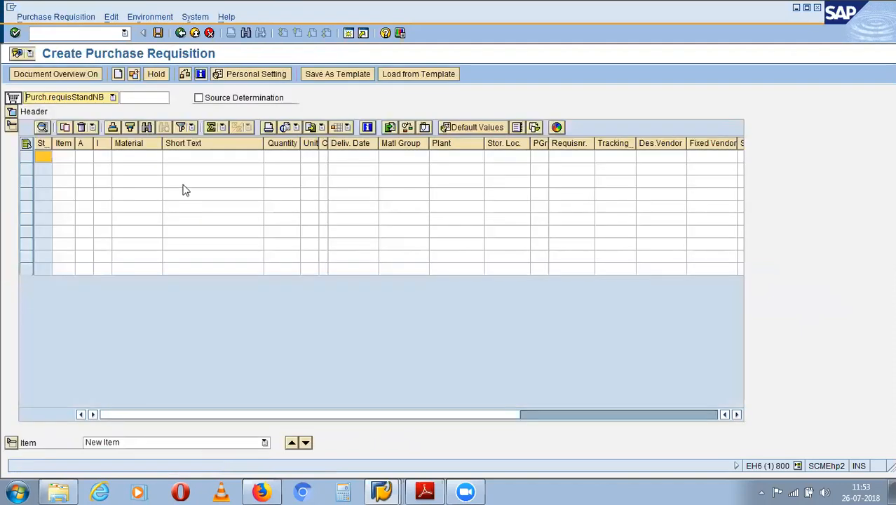
- Enter material 211 and quantity 1 on the first requisition item, then open the delivery-date calendar
left_click(130, 157)
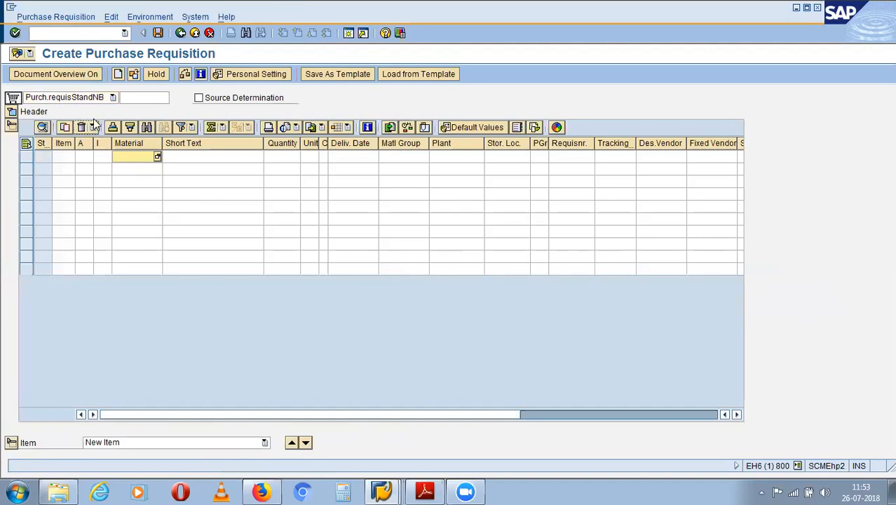
type("211")
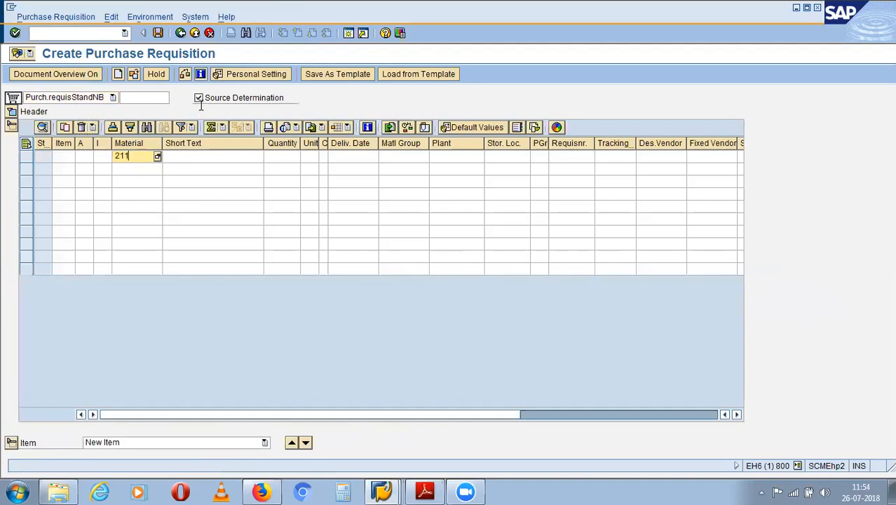
left_click(284, 161)
type("1")
left_click(365, 160)
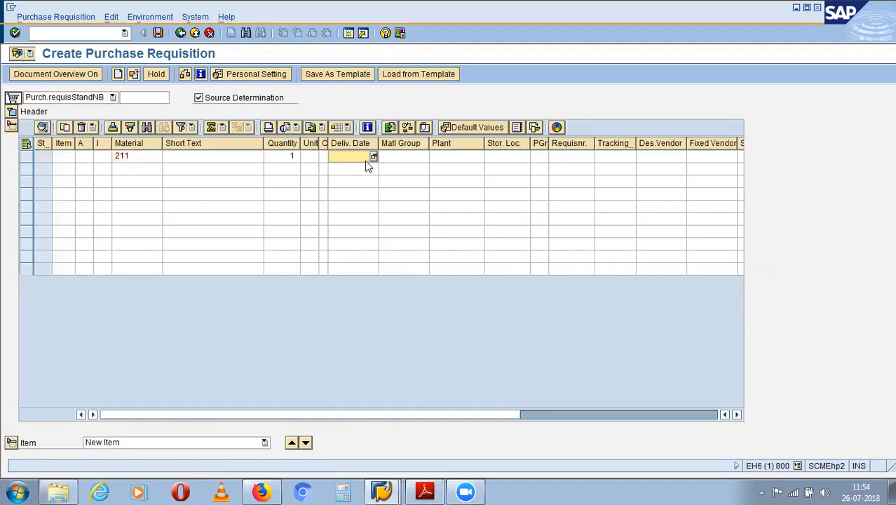
left_click(374, 157)
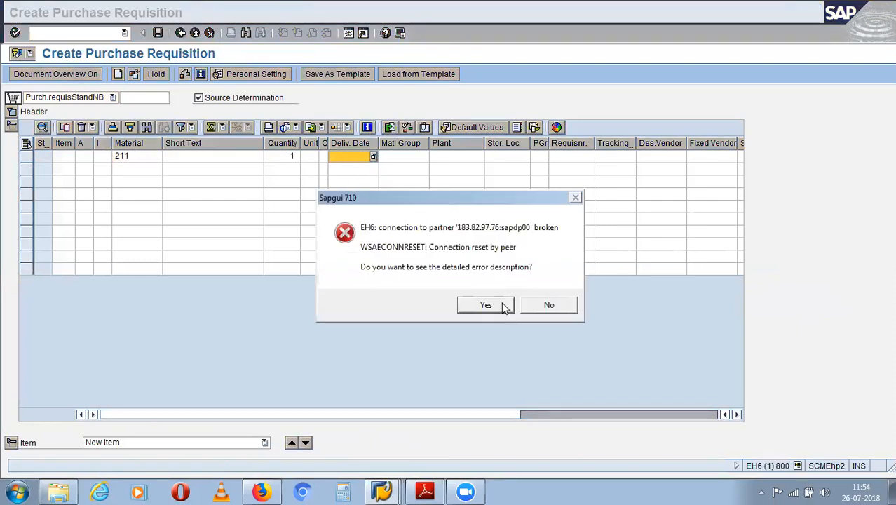
- Dismiss the connection-reset error and reopen the ECC1 logon screen from SAP Logon
left_click(505, 307)
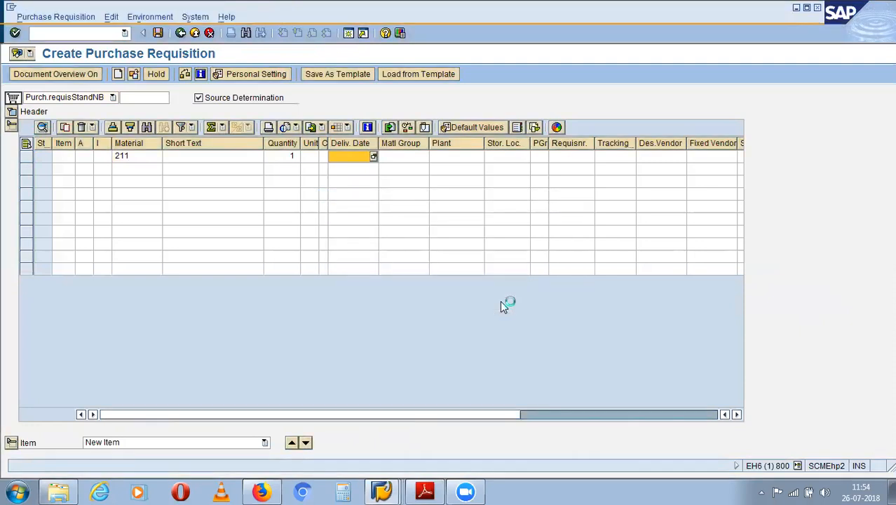
left_click(547, 355)
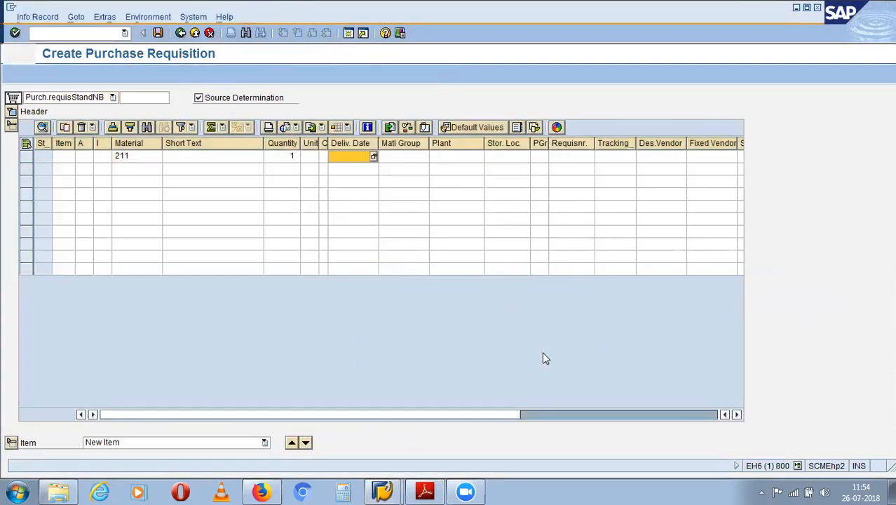
left_click(385, 491)
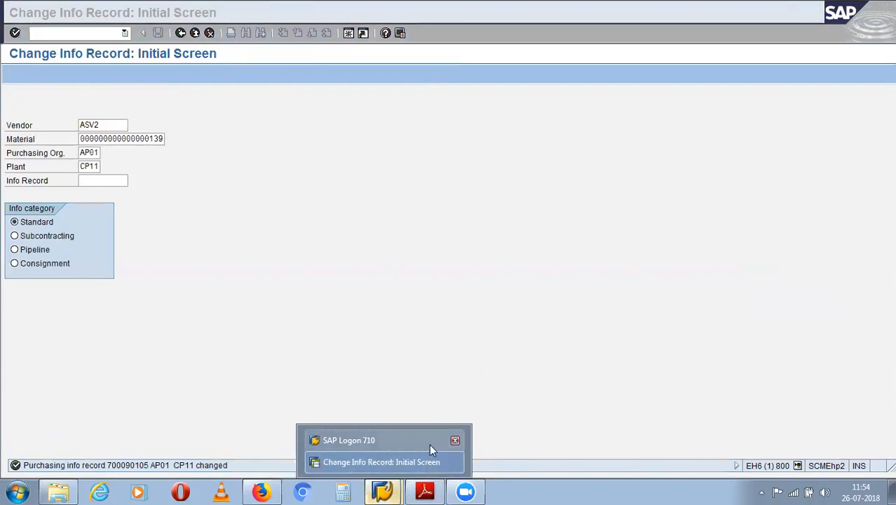
left_click(437, 462)
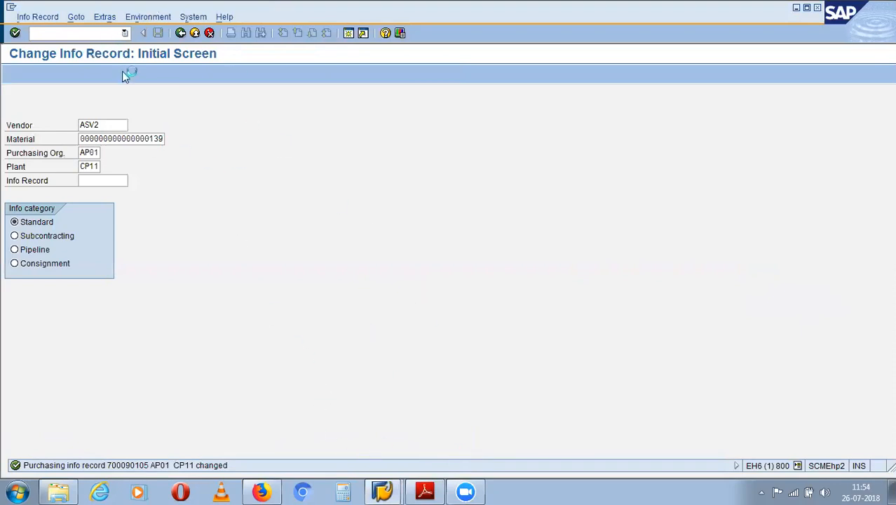
left_click(382, 490)
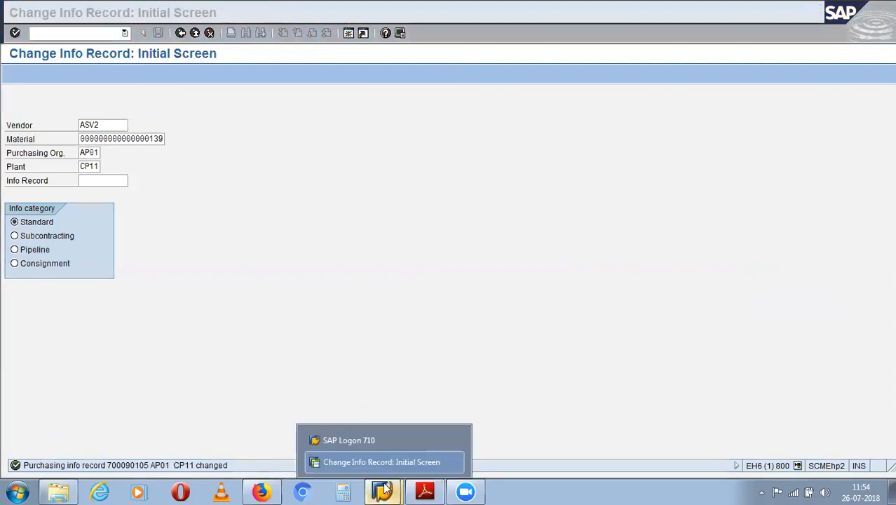
left_click(392, 435)
double_click(351, 203)
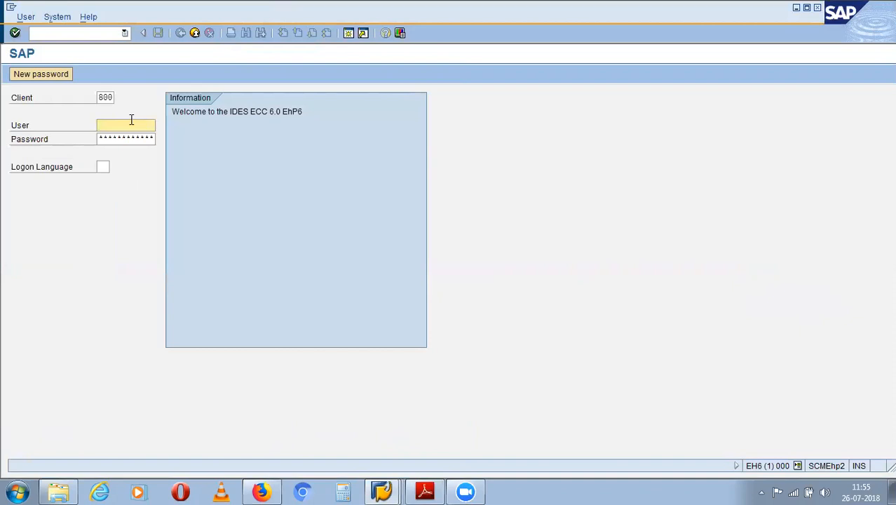
- Log back in with the user ID and password, ending the older session, and enter /nme51n
type("100")
key("Down")
key("Tab")
type("**********")
key("Return")
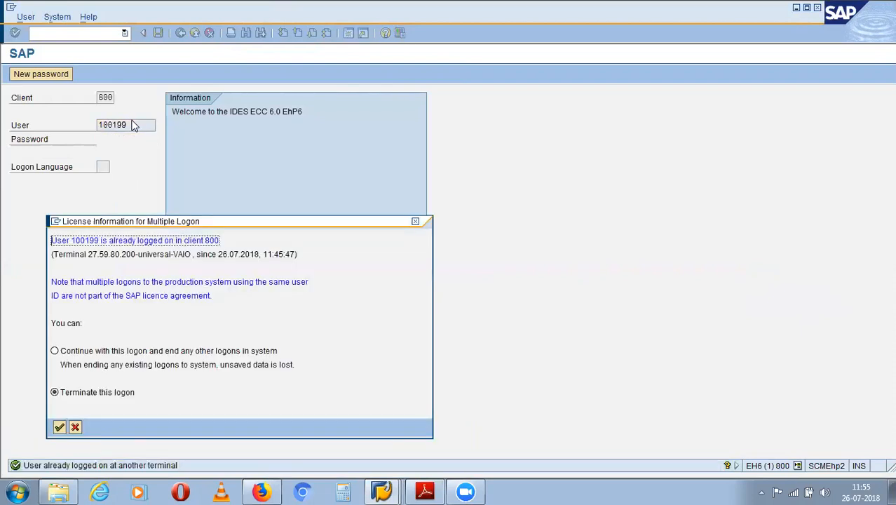
left_click(55, 350)
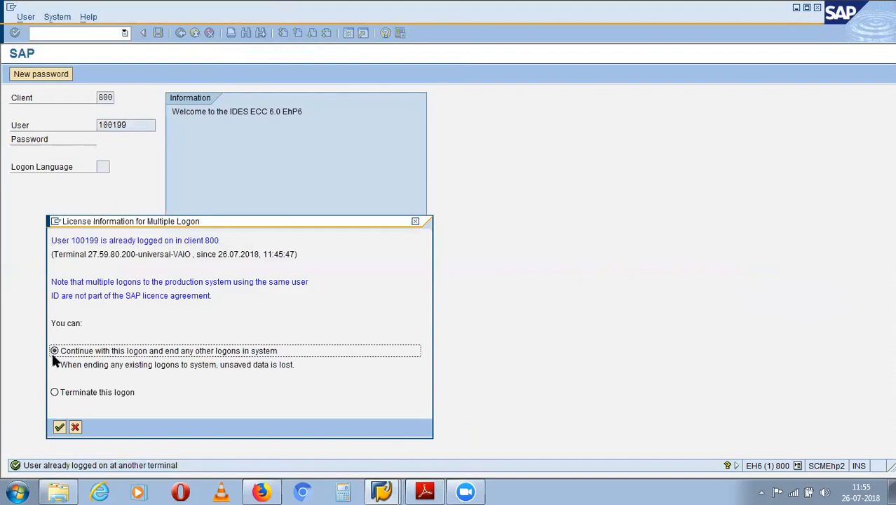
left_click(59, 428)
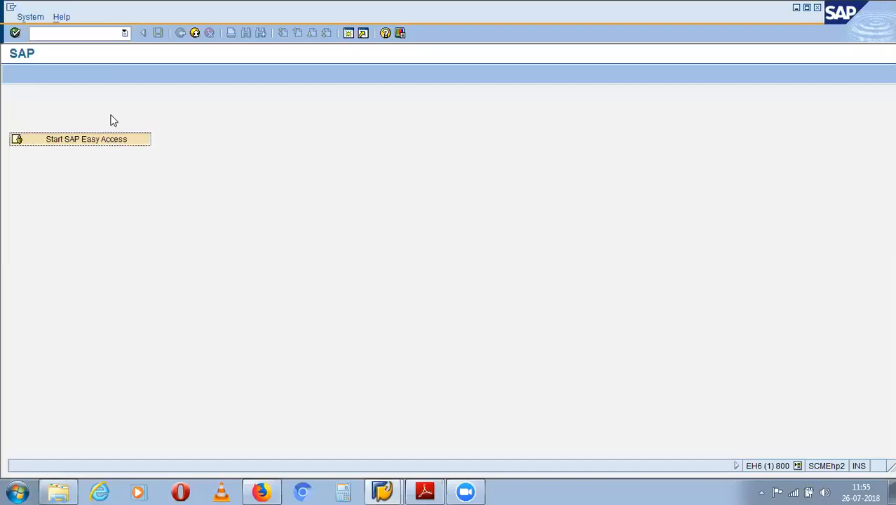
left_click(98, 32)
type("/n")
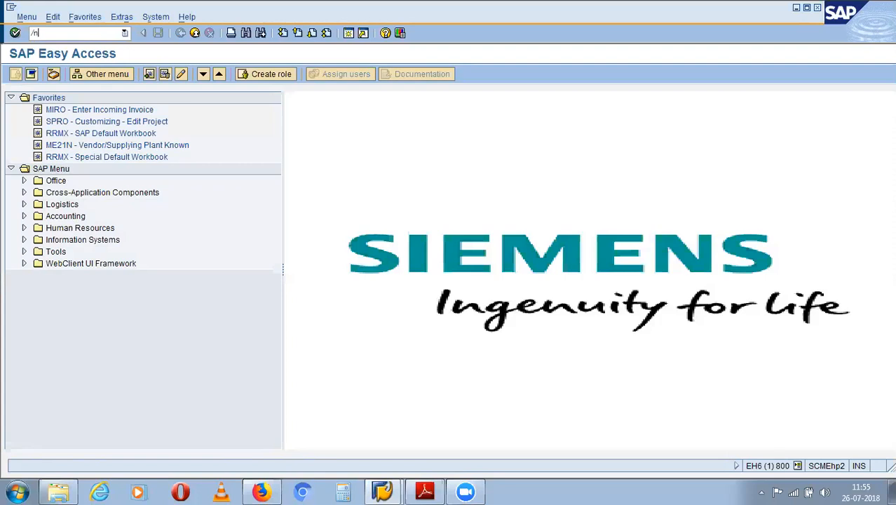
type("me51n")
- In ME51N, turn on source determination and add material 211, quantity 1, delivery 28.07.2018
key("Return")
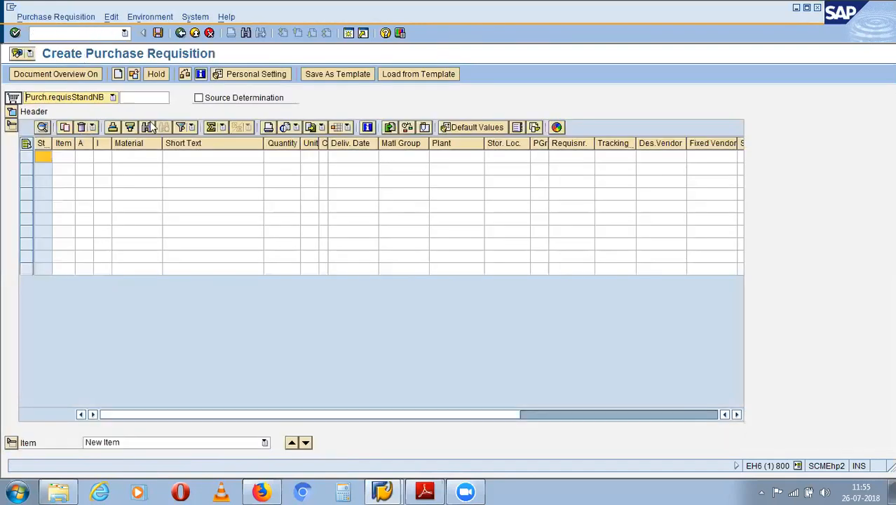
left_click(202, 101)
left_click(141, 161)
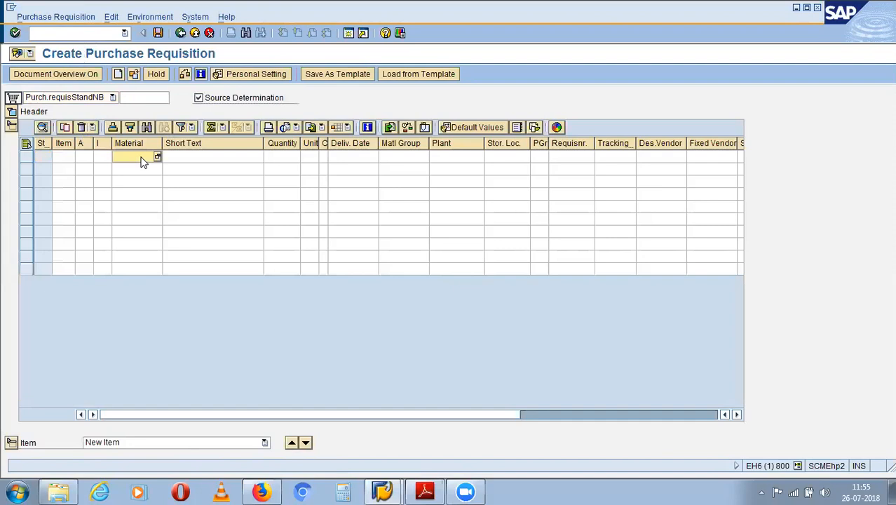
type("211")
key("Tab")
key("Tab")
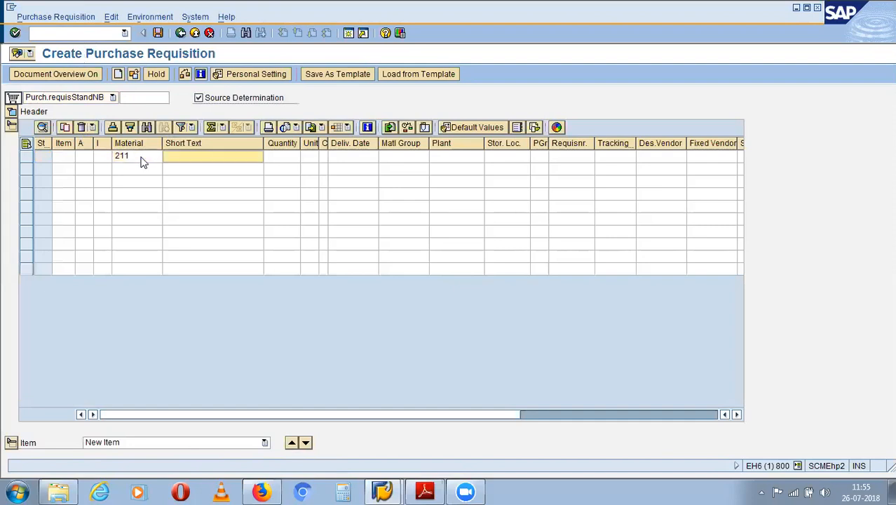
type("1")
key("Tab")
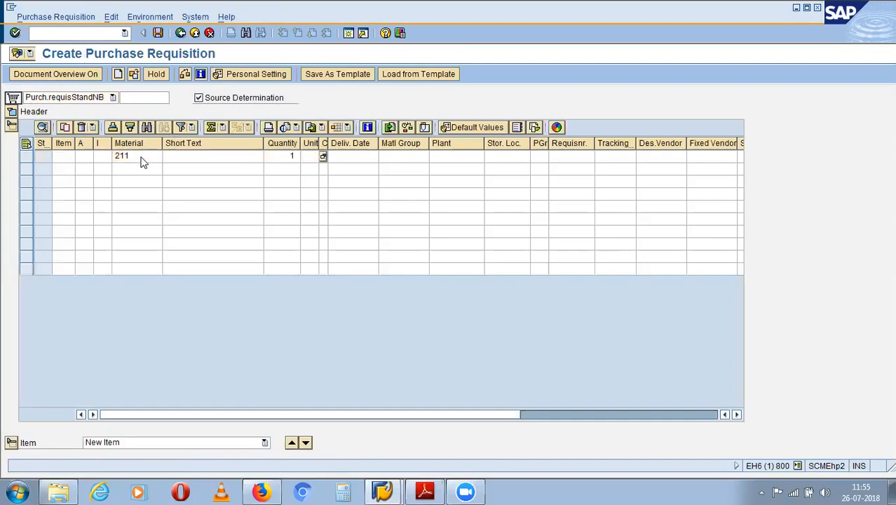
key("Tab")
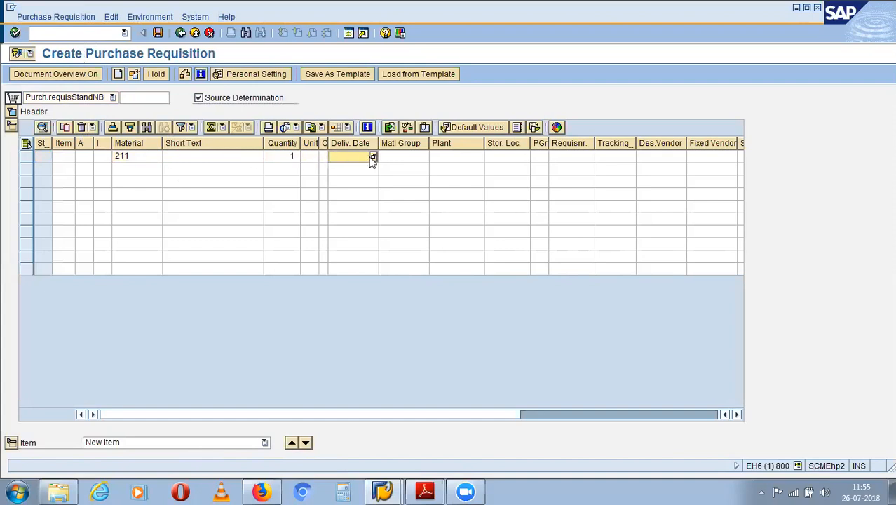
key("Return")
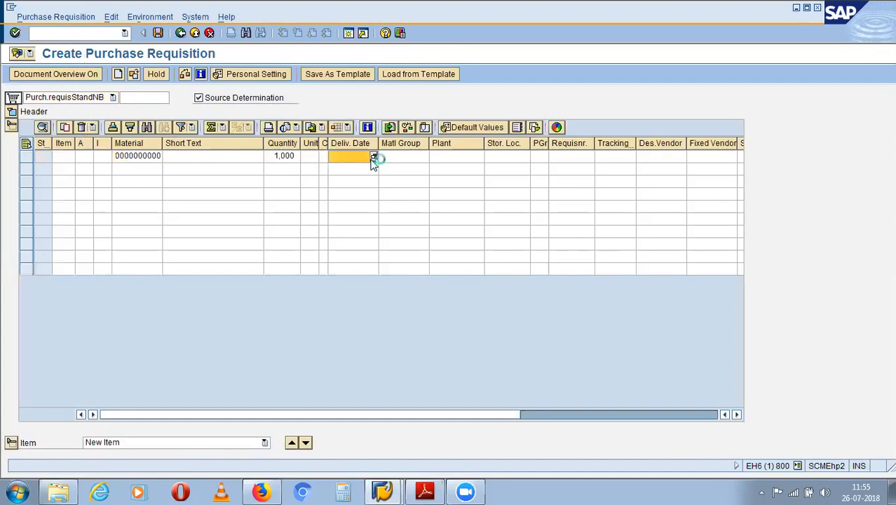
left_click(373, 157)
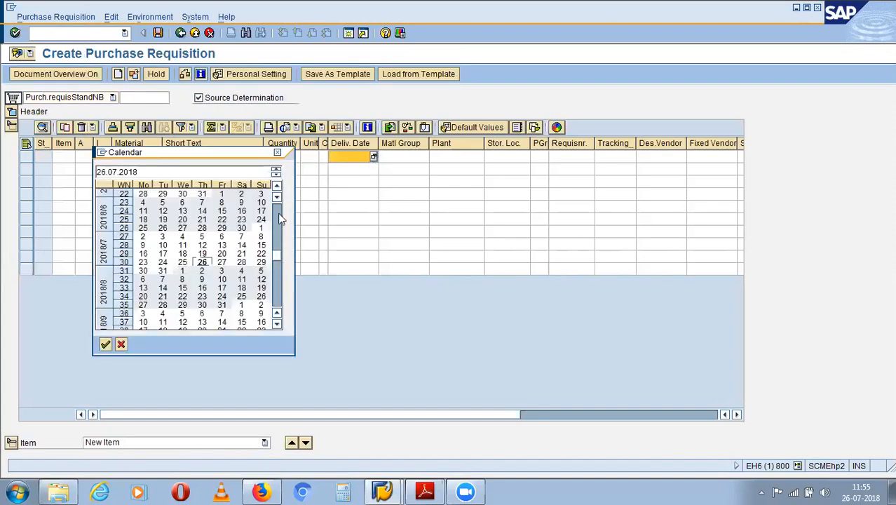
double_click(244, 261)
- Set the item's plant to CP11 and storage location to PS11, then confirm it
left_click(455, 159)
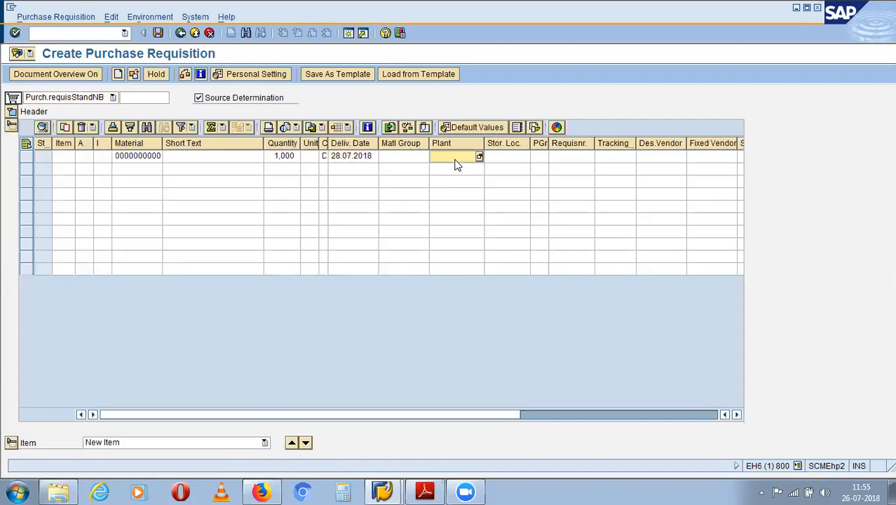
type("cp11")
key("Tab")
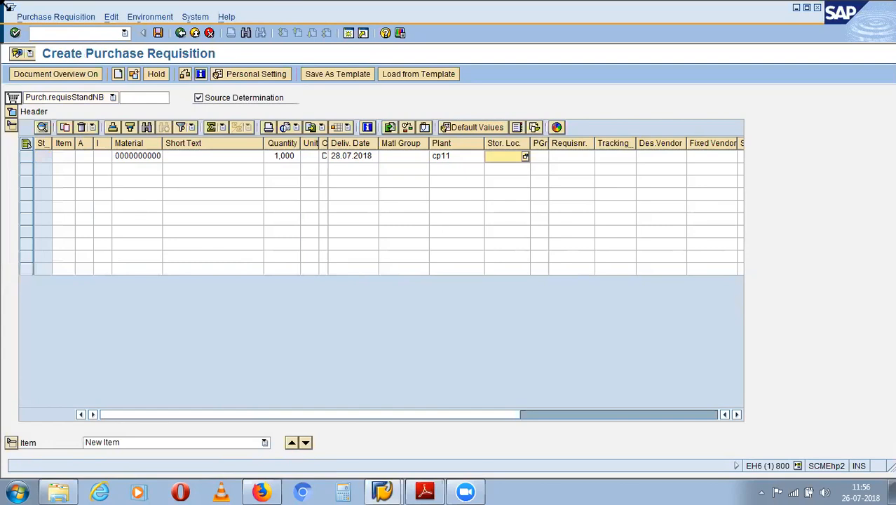
type("11")
left_click_drag(500, 157, 478, 162)
key("Return")
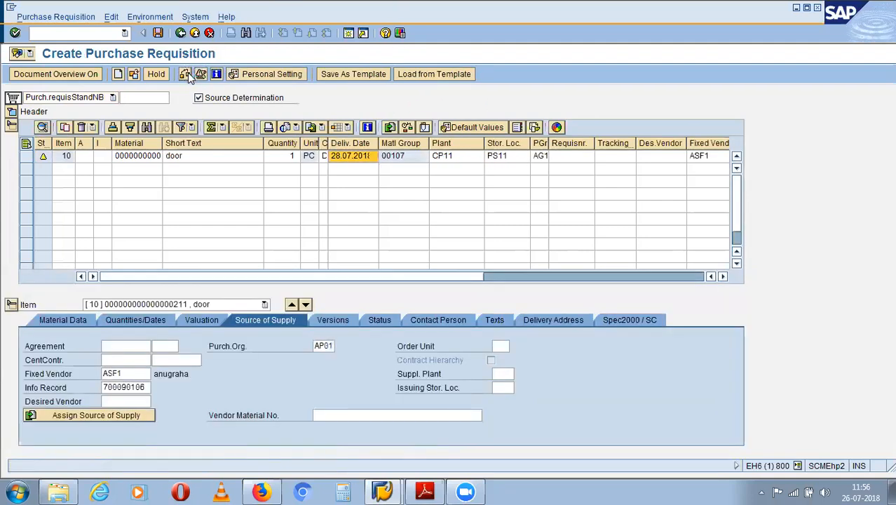
left_click(188, 72)
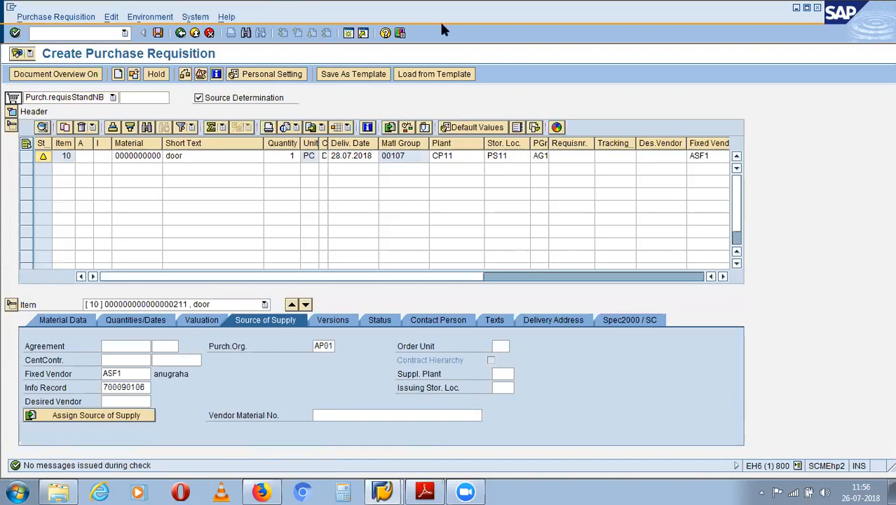
left_click(159, 34)
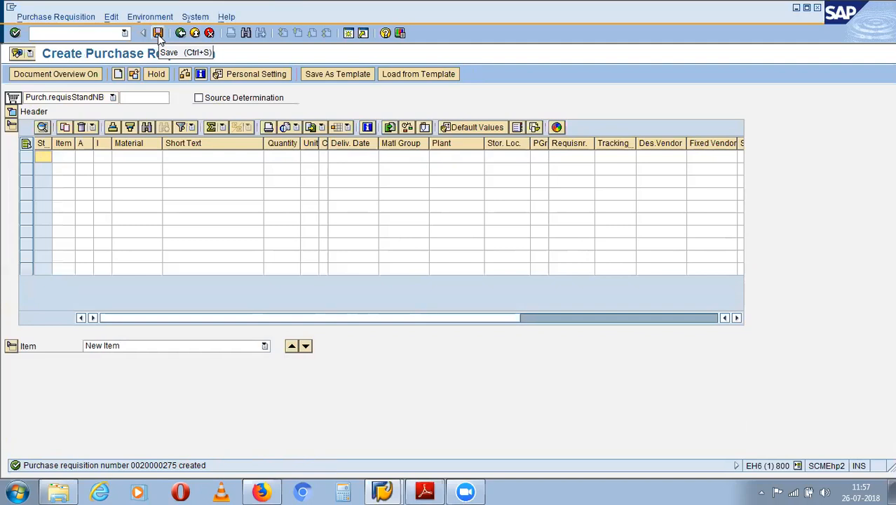
- Leave the requisition with /n for SAP Easy Access and type transaction menf
left_click(88, 33)
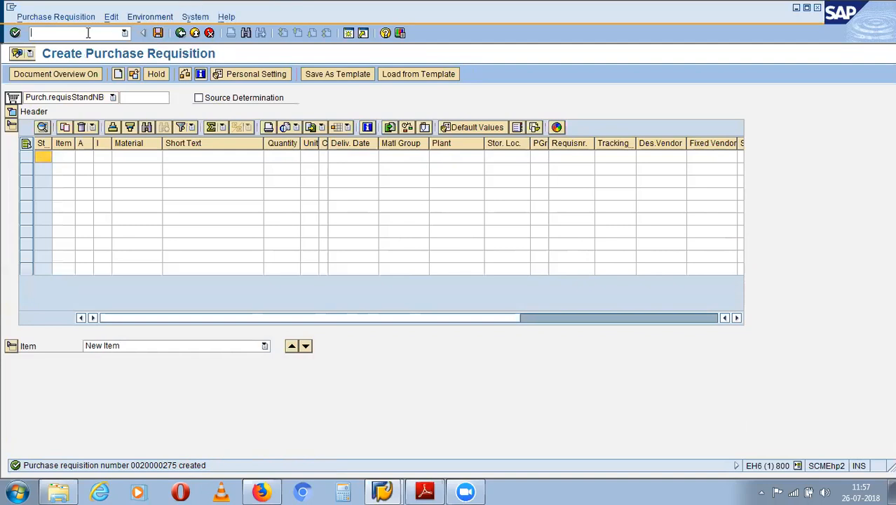
type("/n")
key("Return")
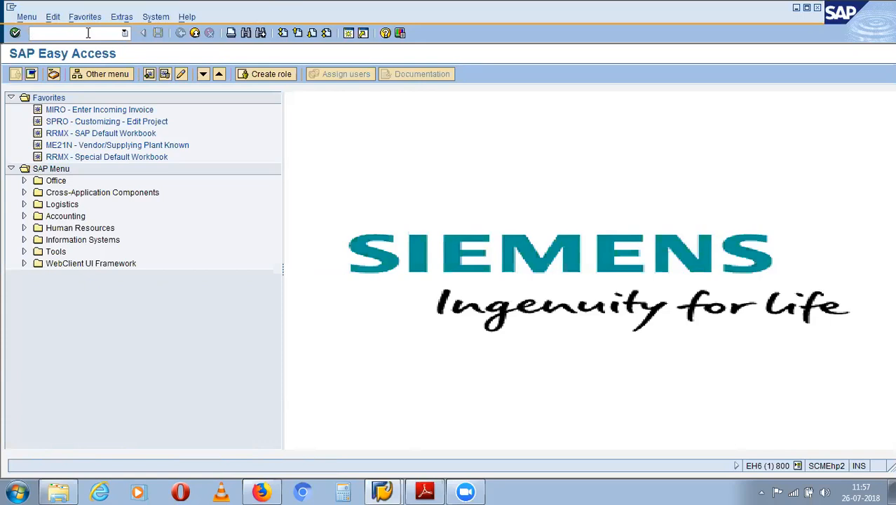
type("menf")
key("Return")
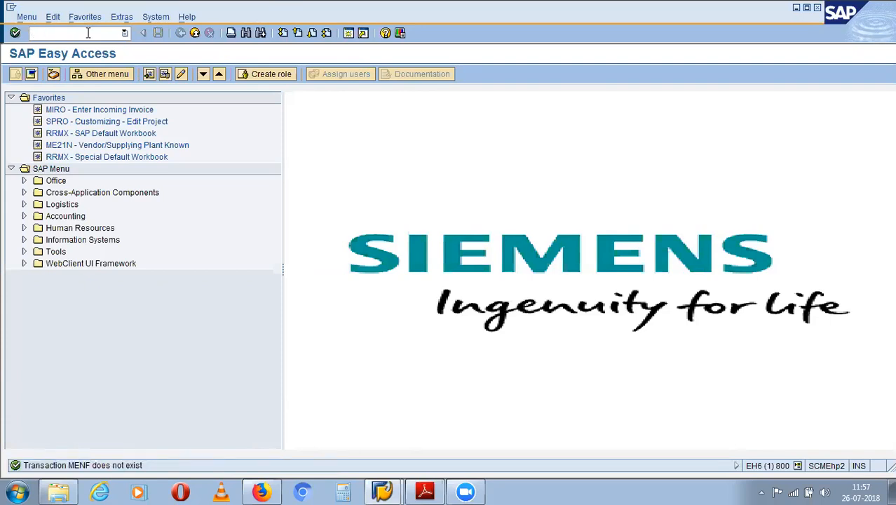
type("me9f")
key("Return")
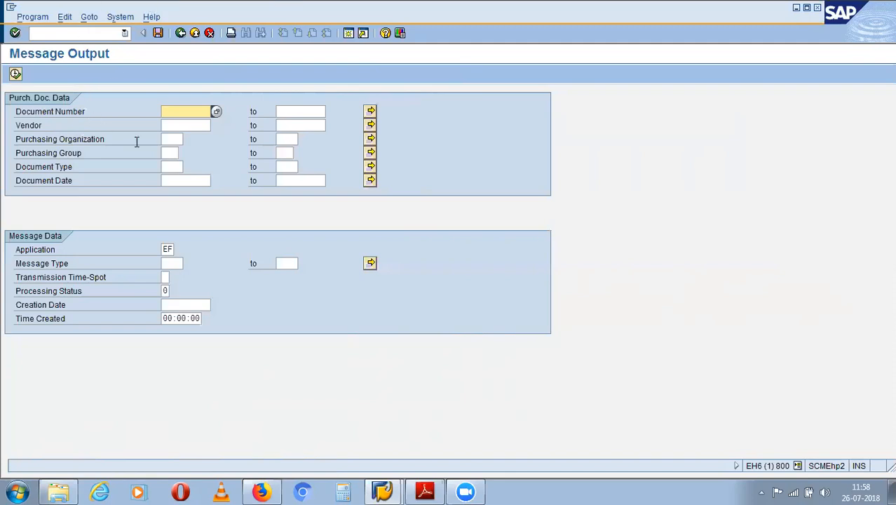
left_click(168, 126)
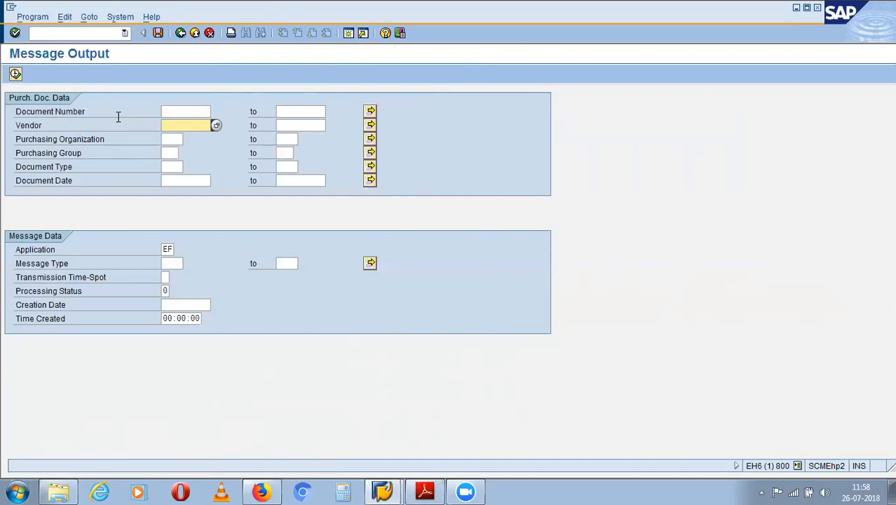
left_click(88, 33)
type("/n")
key("Return")
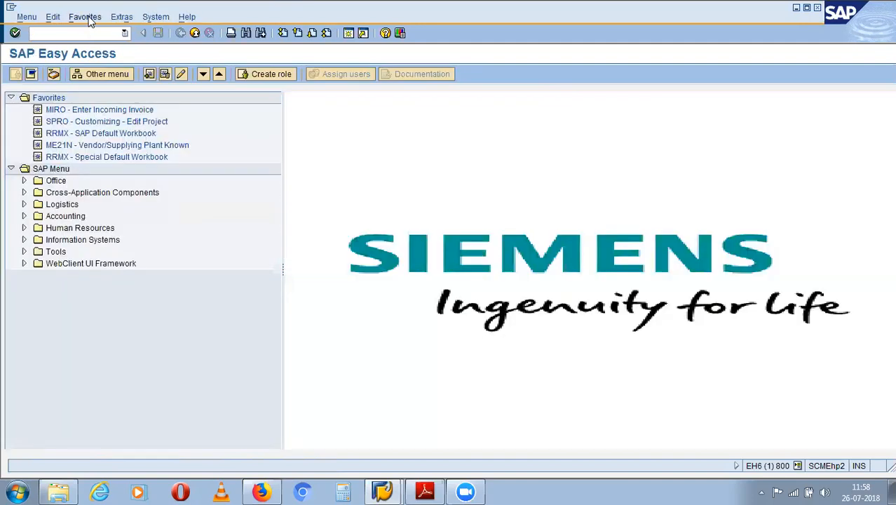
- Open ME21N and add an item with material 211, PO quantity 5, delivery date 27.07.2018
type("me21n")
key("Return")
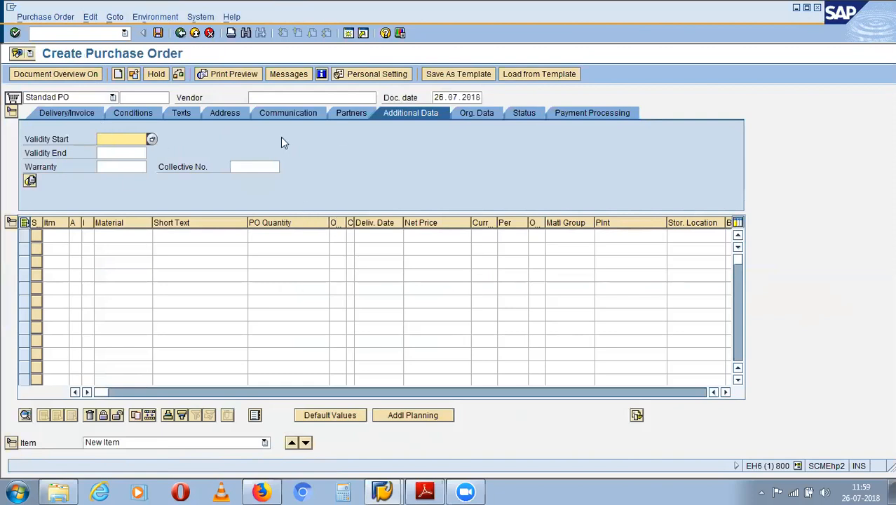
left_click(130, 237)
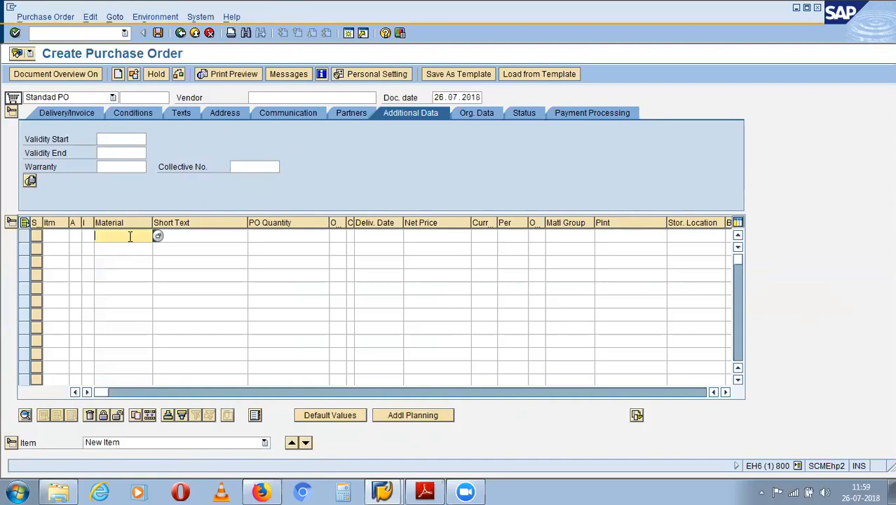
type("211")
left_click(267, 233)
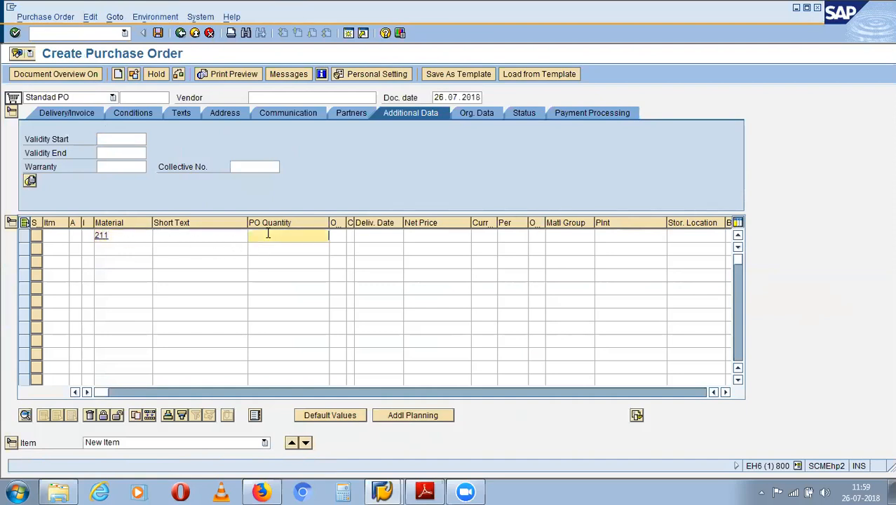
type("5")
left_click(399, 235)
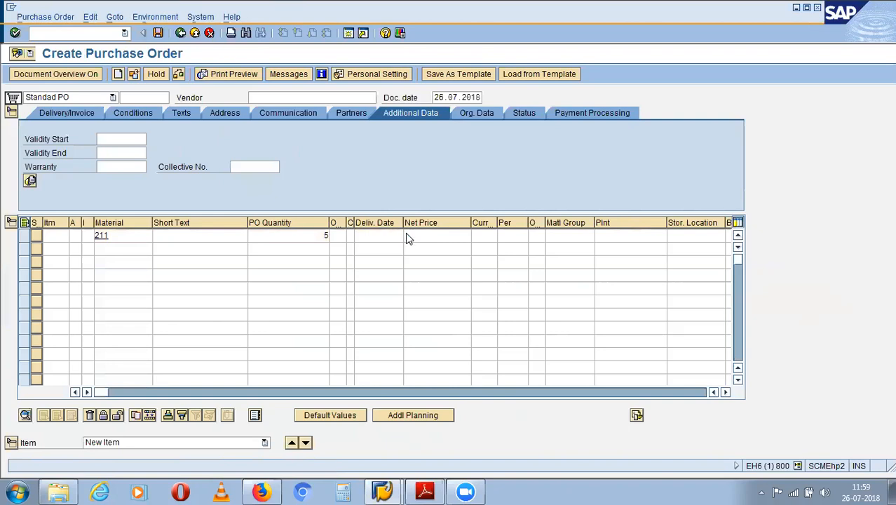
key("F4")
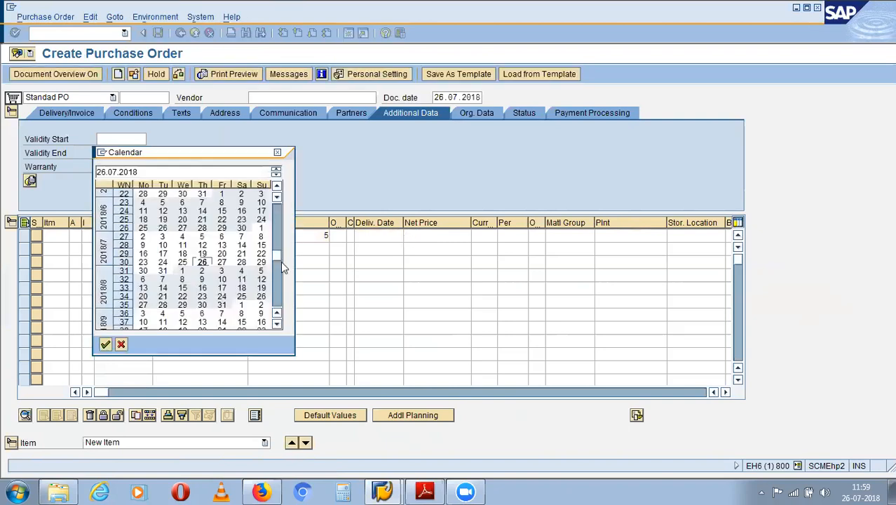
double_click(222, 261)
- Pick 28.07.2018 from the calendar as the item's delivery date
left_click(410, 236)
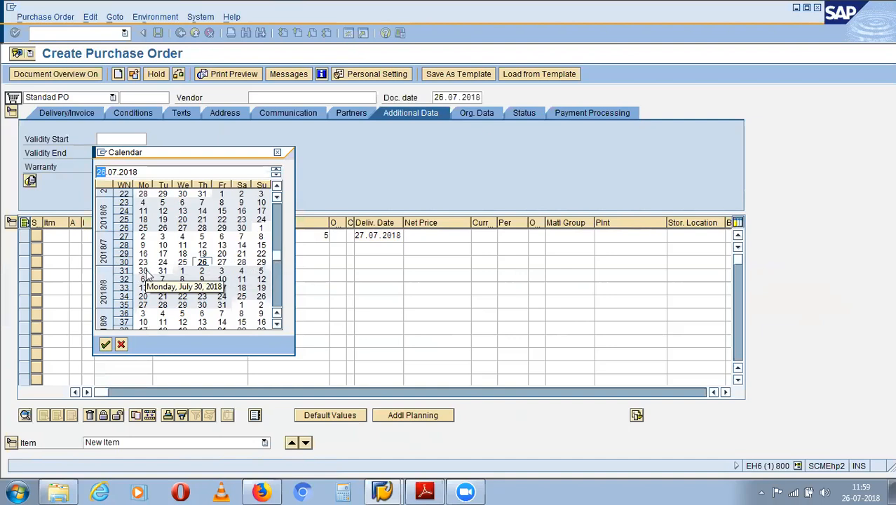
double_click(241, 261)
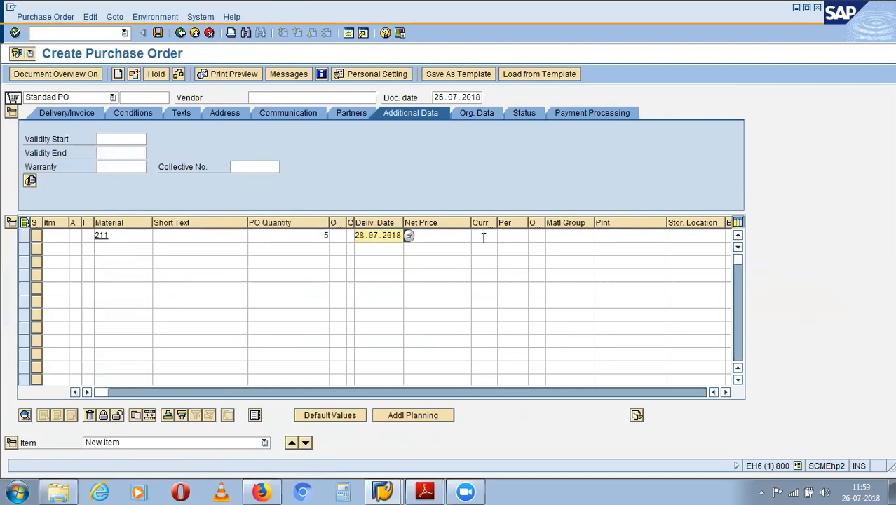
- Enter net price 5, plant cp11 and storage location ps11 on the first PO item
left_click(462, 238)
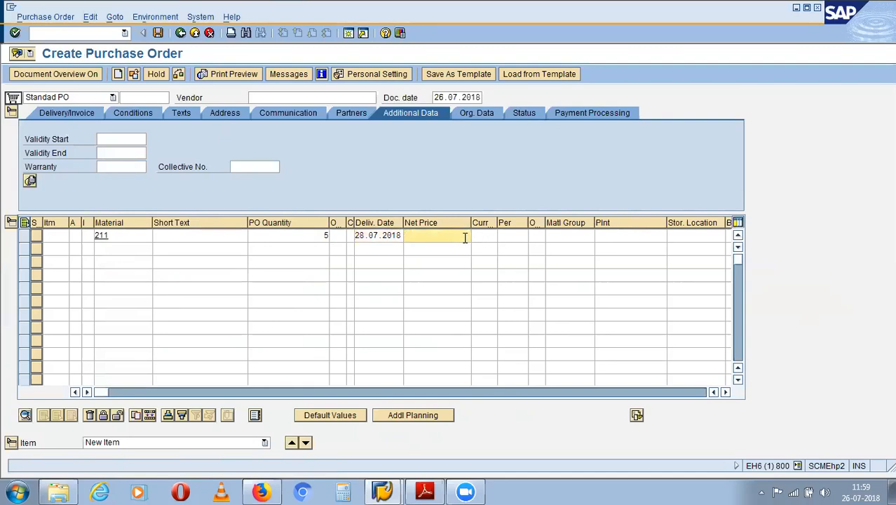
left_click(628, 233)
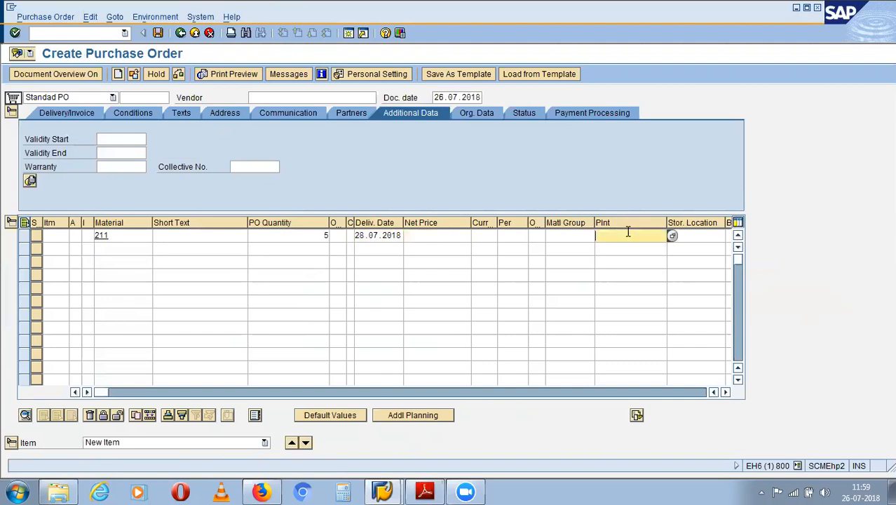
type("cp11")
left_click(430, 235)
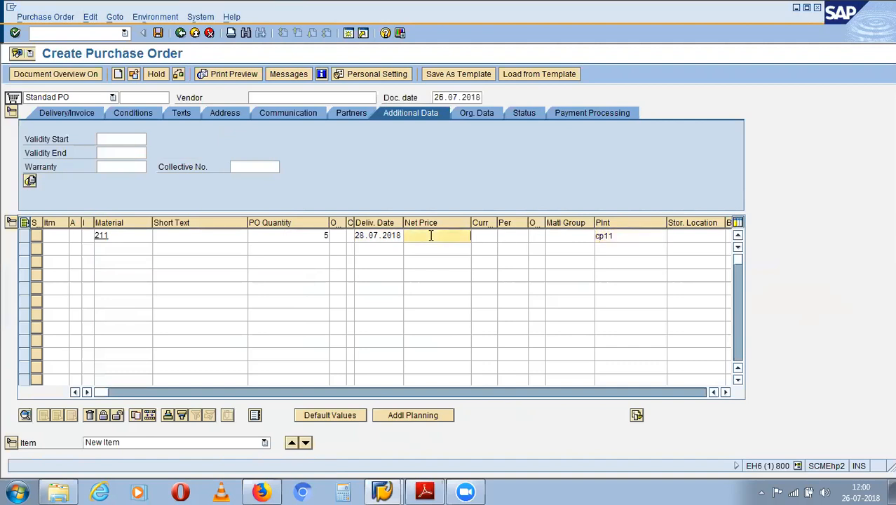
type("5")
left_click(707, 236)
type("ps11")
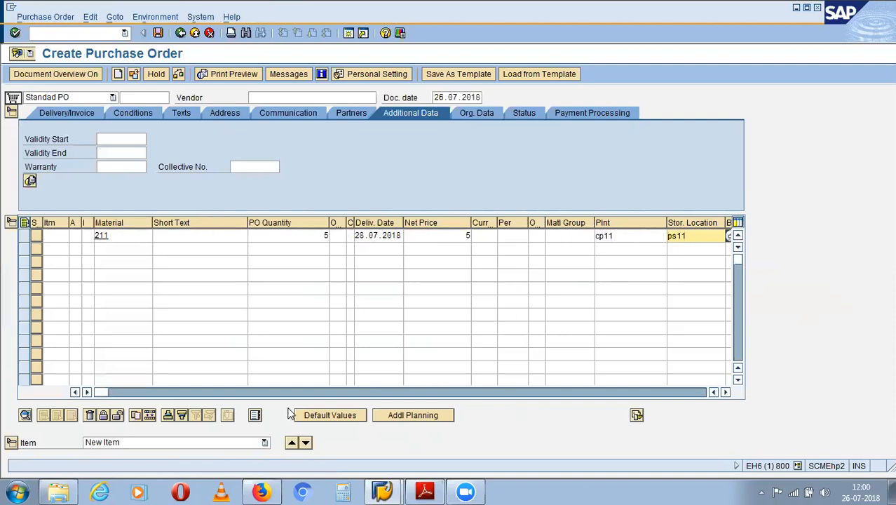
mouse_move(109, 397)
left_mouse_down()
mouse_move(116, 396)
mouse_move(98, 397)
left_mouse_up()
left_click(266, 98)
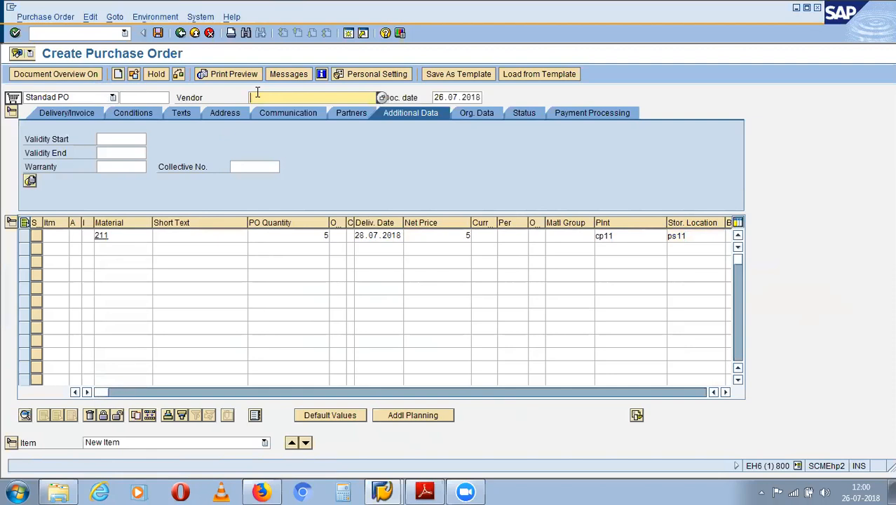
- Enter vendor asf1 and scroll the item table sideways to review its remaining columns
type("asf1")
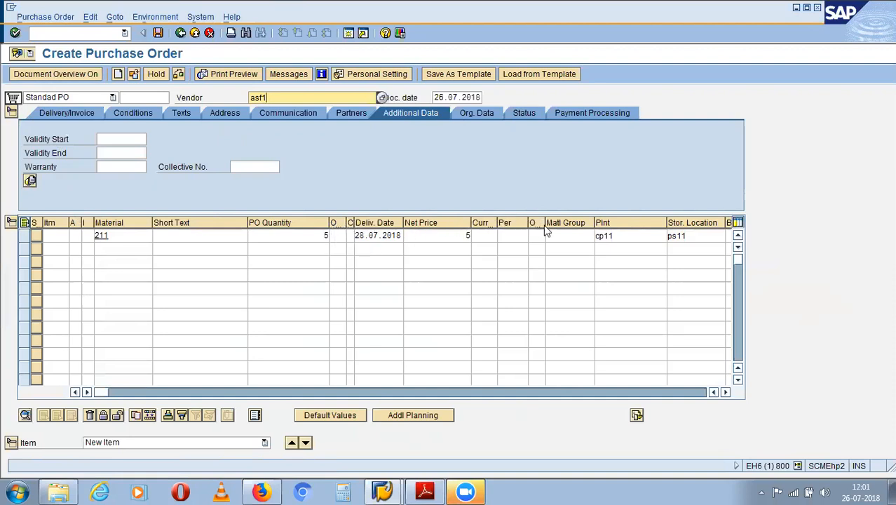
left_click_drag(127, 396, 396, 381)
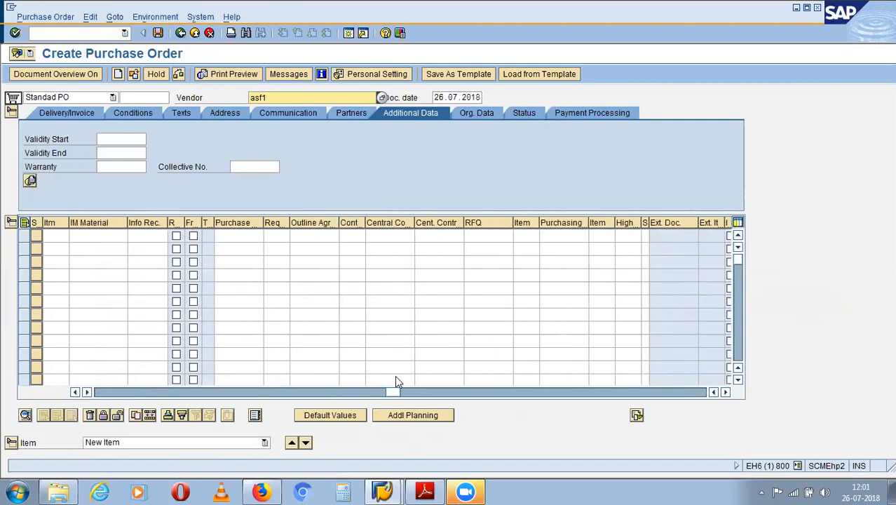
left_click_drag(395, 376, 416, 376)
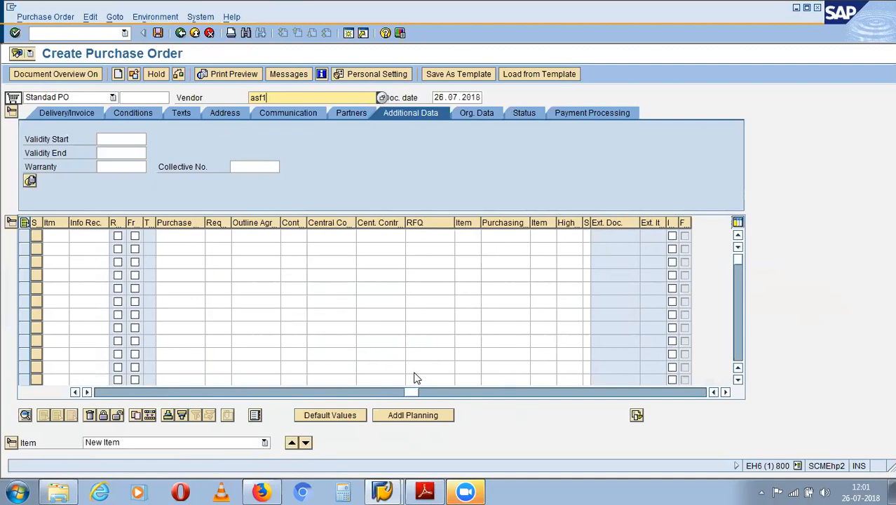
left_click_drag(429, 372, 94, 378)
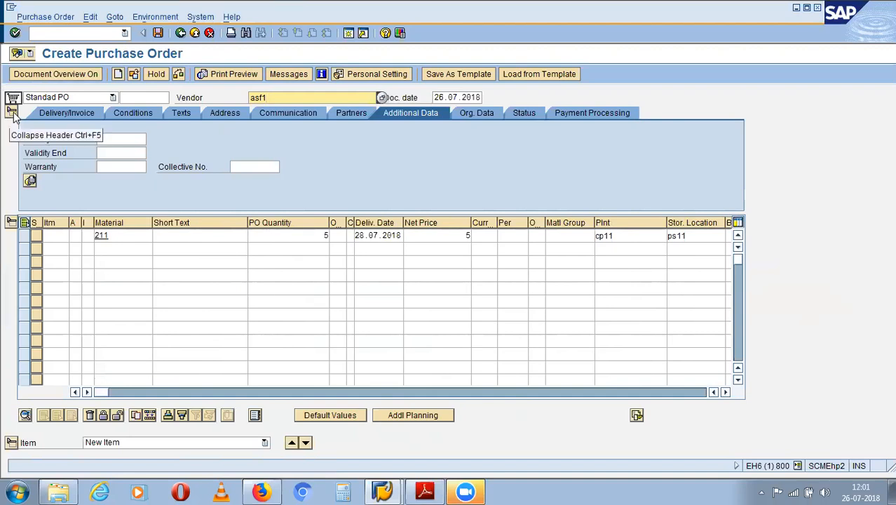
- Enter currency INR, purchasing organisation ap01 and purchasing group ag1 so the door item prices at 10,00 INR
key("Return")
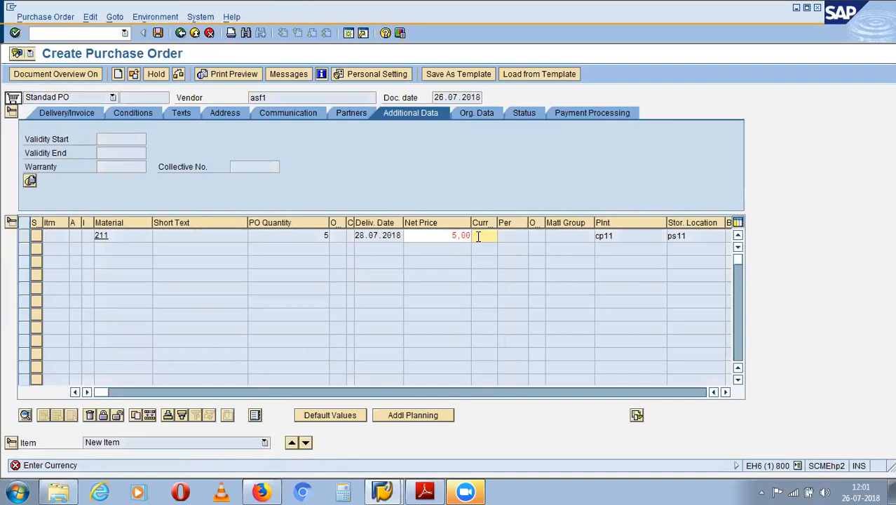
type("inr")
left_click(14, 112)
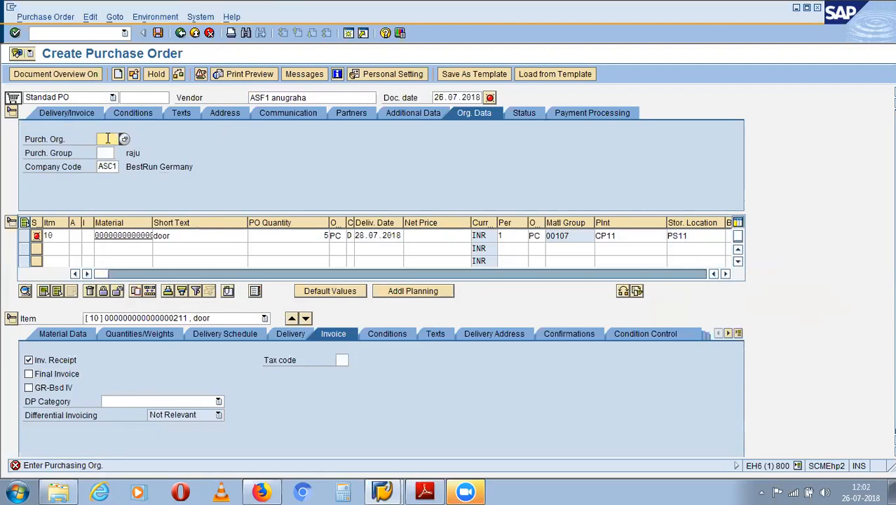
type("ap01")
left_click(110, 152)
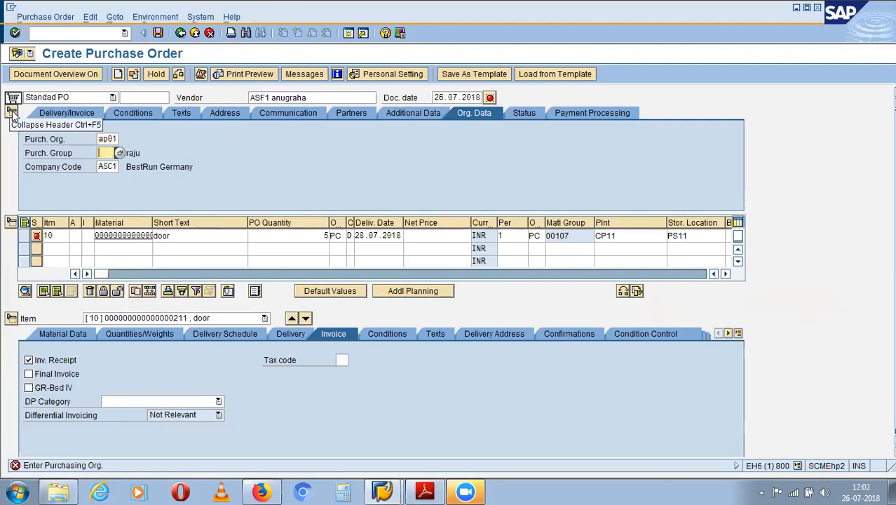
type("ag1")
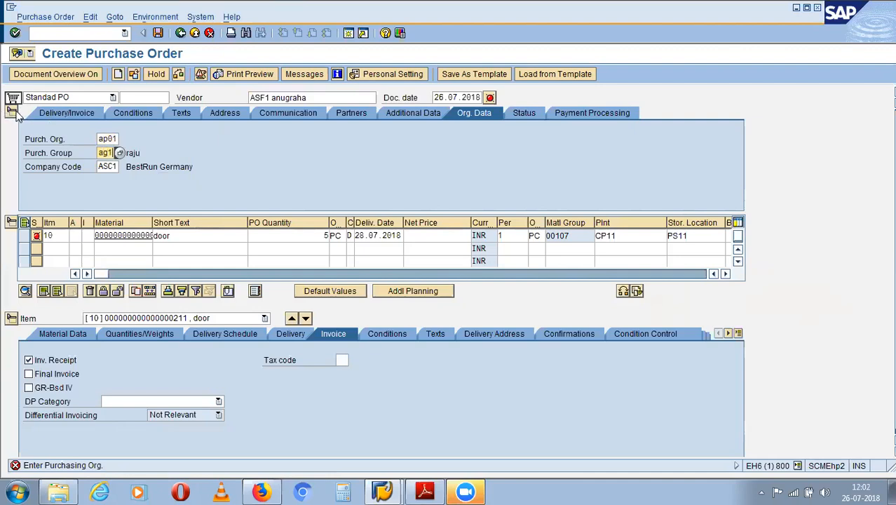
left_click(12, 113)
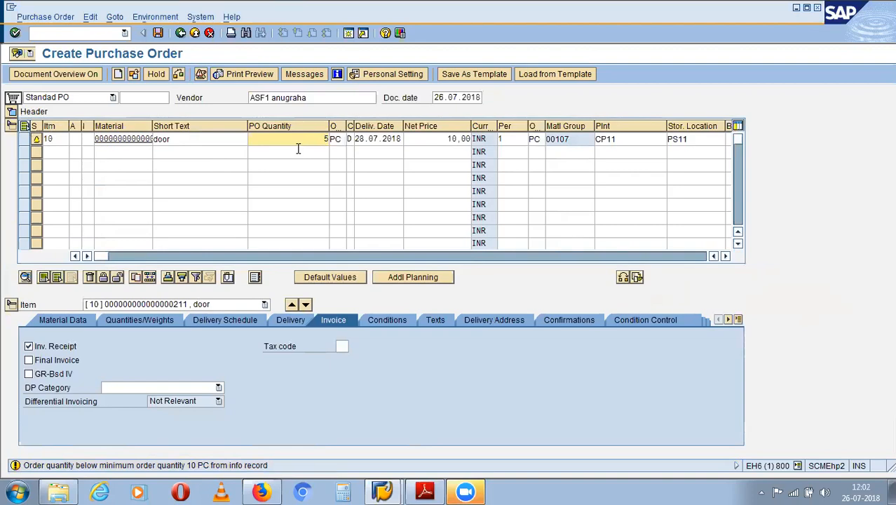
- Dismiss the minimum-quantity warning, check the door purchase order, and save it as a Standard PO
key("Return")
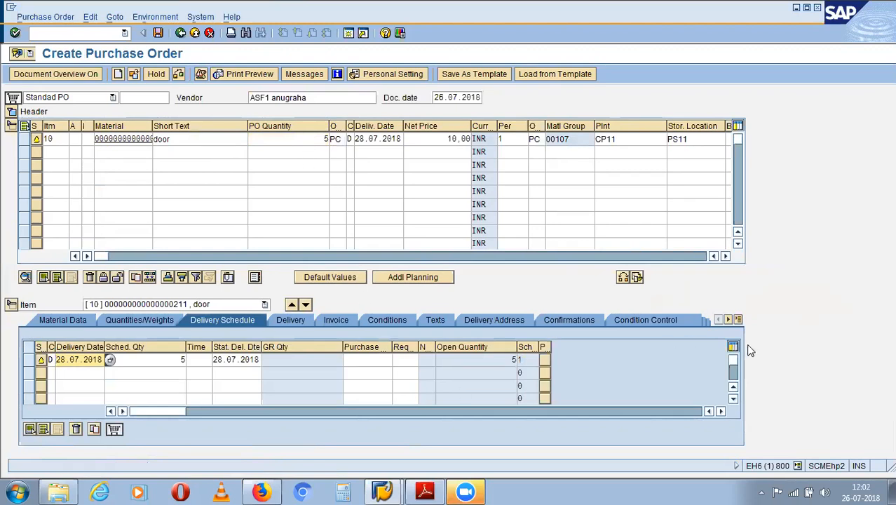
left_click(312, 137)
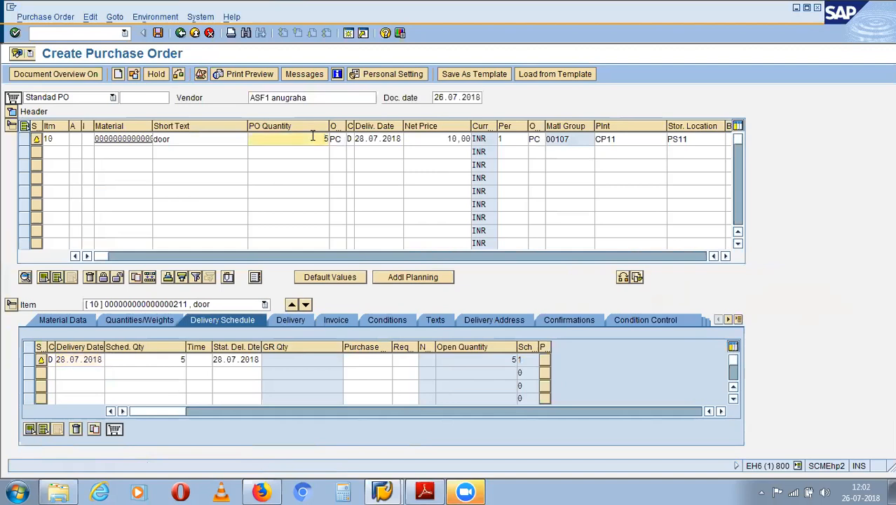
left_click(178, 75)
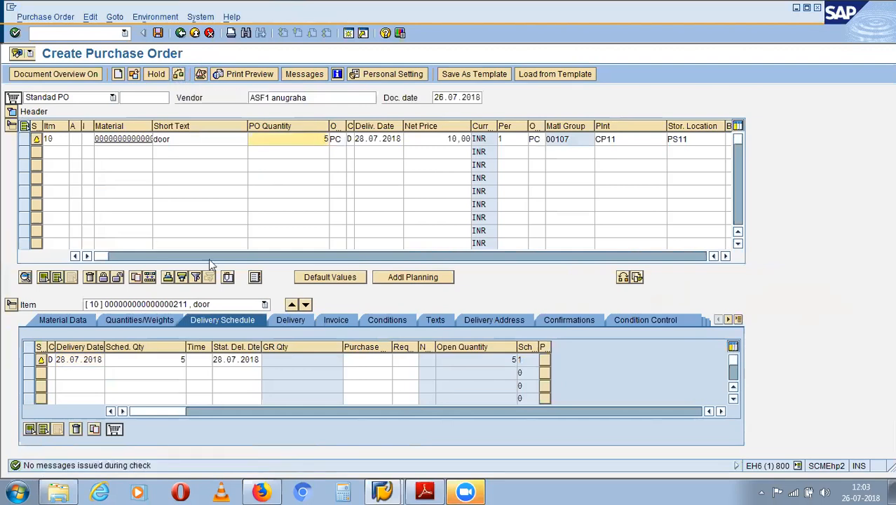
left_click(157, 33)
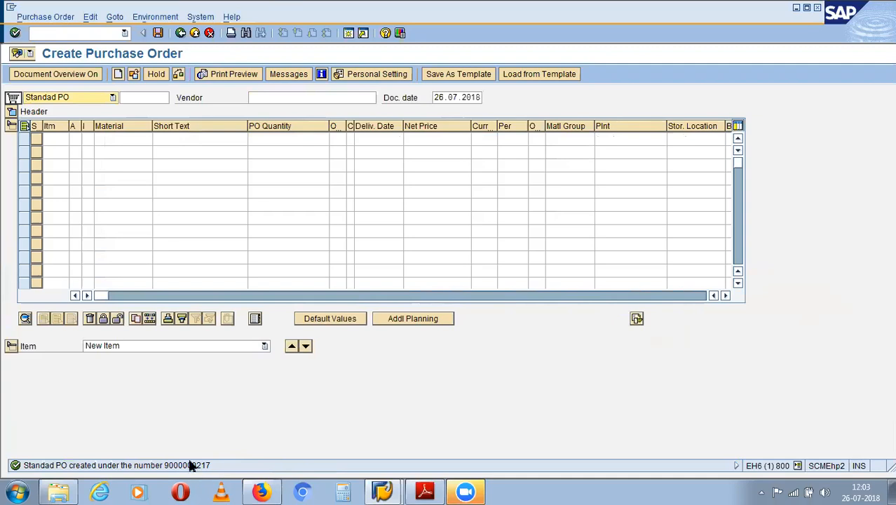
- Restart Create Purchase Order with /n and transaction ME21N
left_click(48, 34)
type("/n")
key("Return")
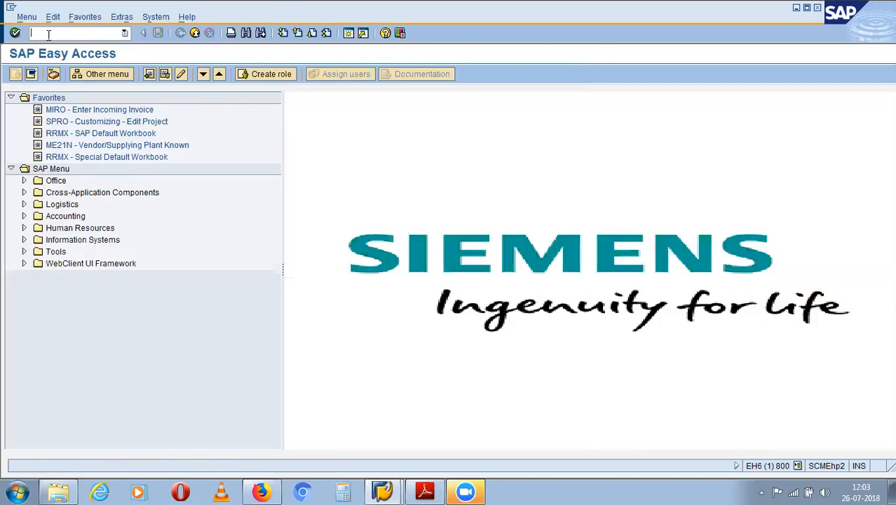
type("me21n")
key("Return")
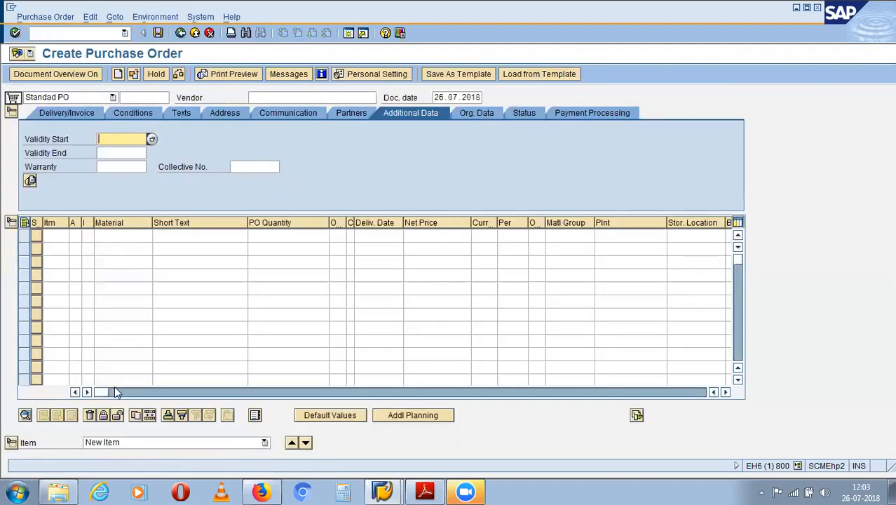
left_click_drag(117, 392, 354, 391)
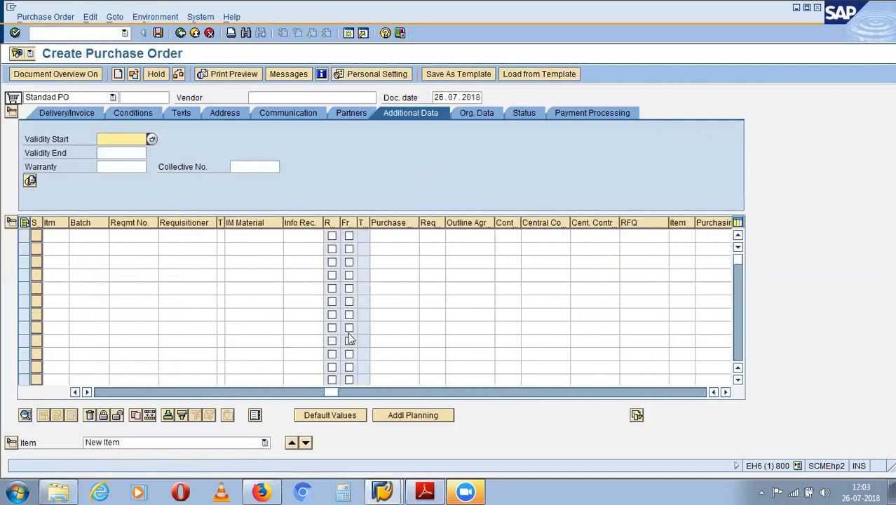
left_click(393, 237)
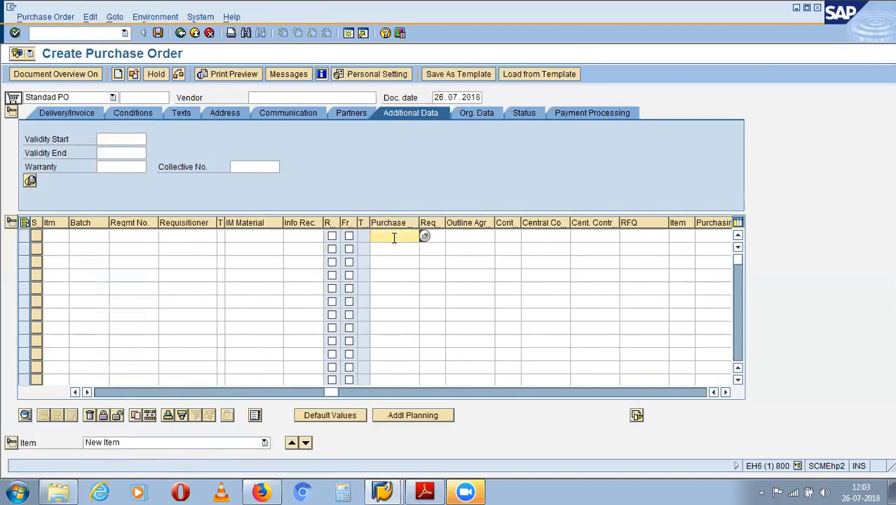
type("0020000275")
key("Return")
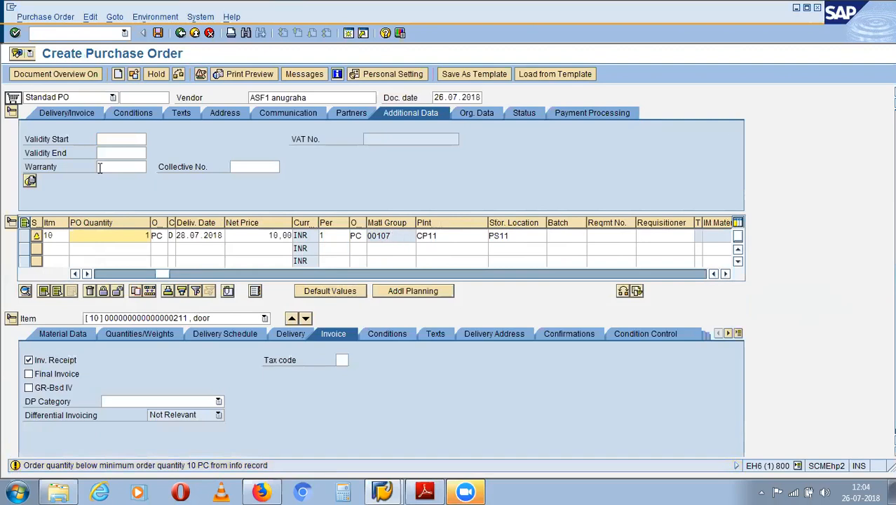
left_click(56, 238)
- Check the second door purchase order for errors and save it
left_click(13, 114)
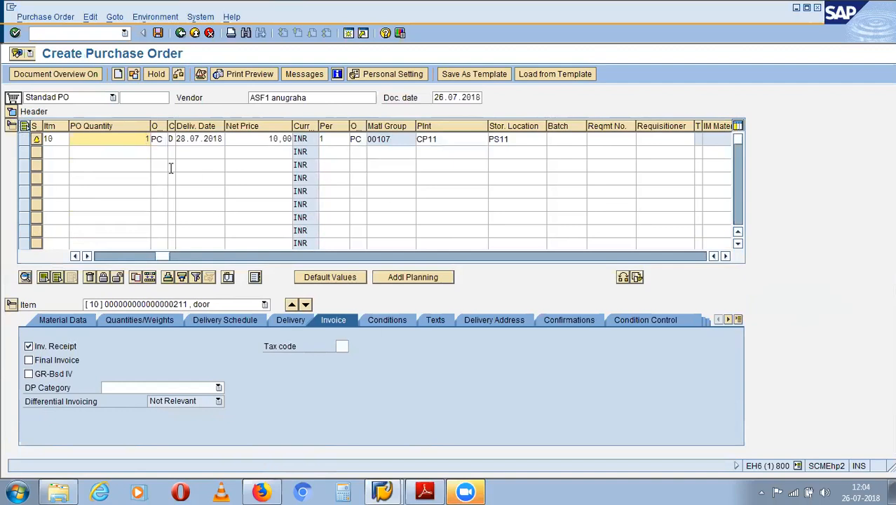
left_click(11, 111)
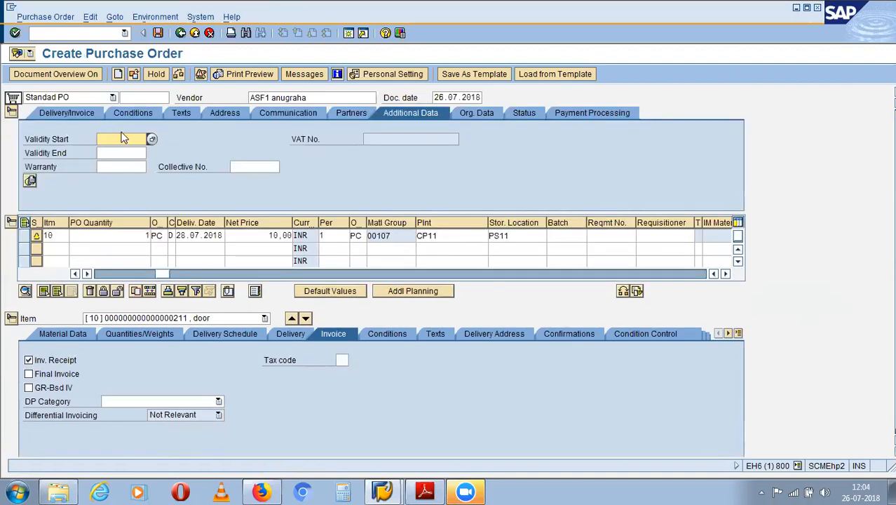
left_click(11, 113)
left_click(11, 113)
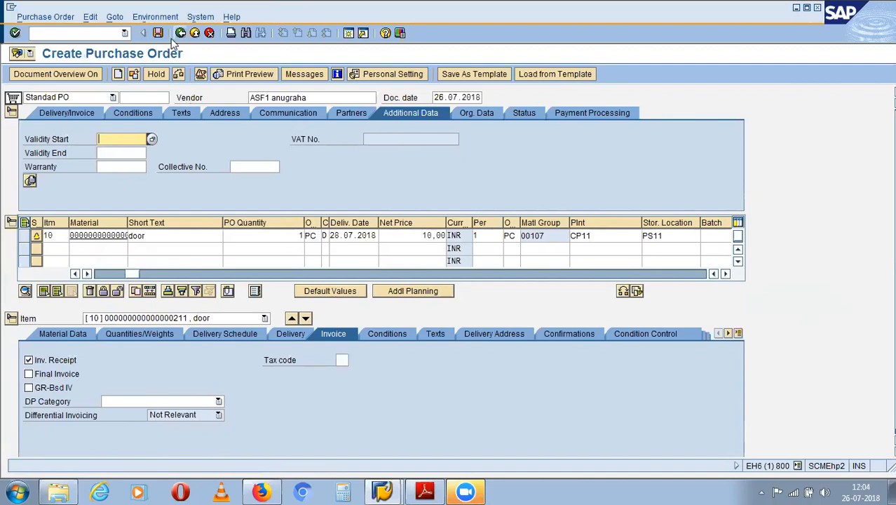
left_click(181, 73)
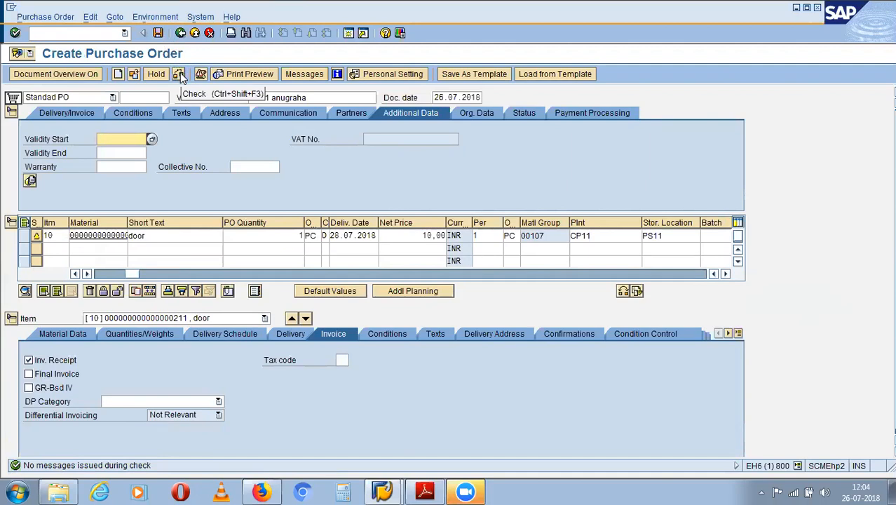
left_click(158, 33)
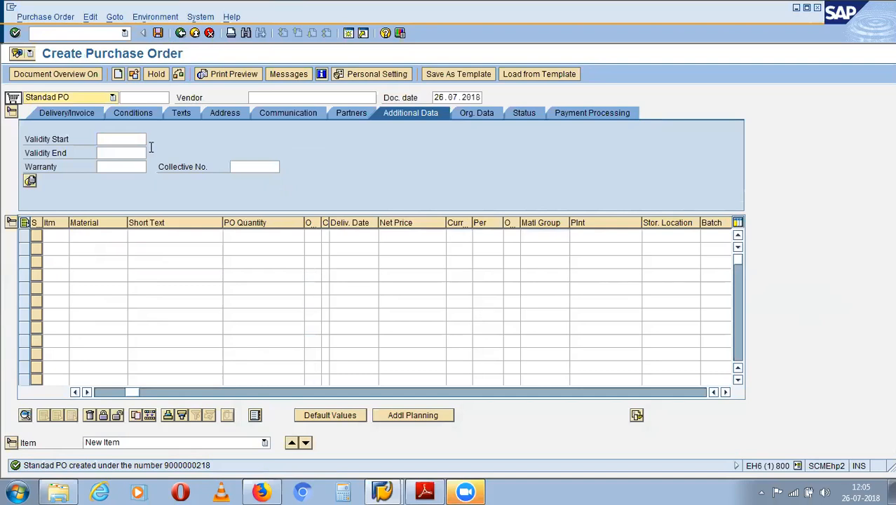
- Switch to the Message Output transaction ME9F via /n
left_click(81, 33)
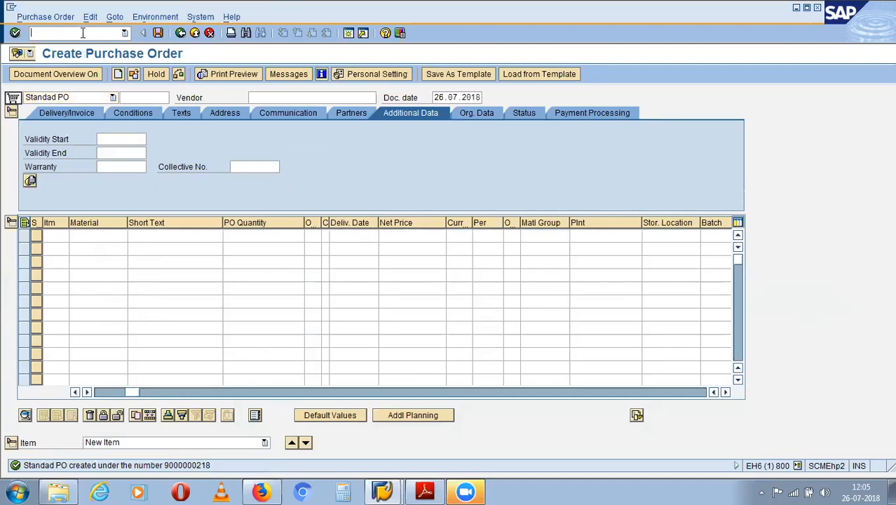
type("/n")
key("Return")
type("me")
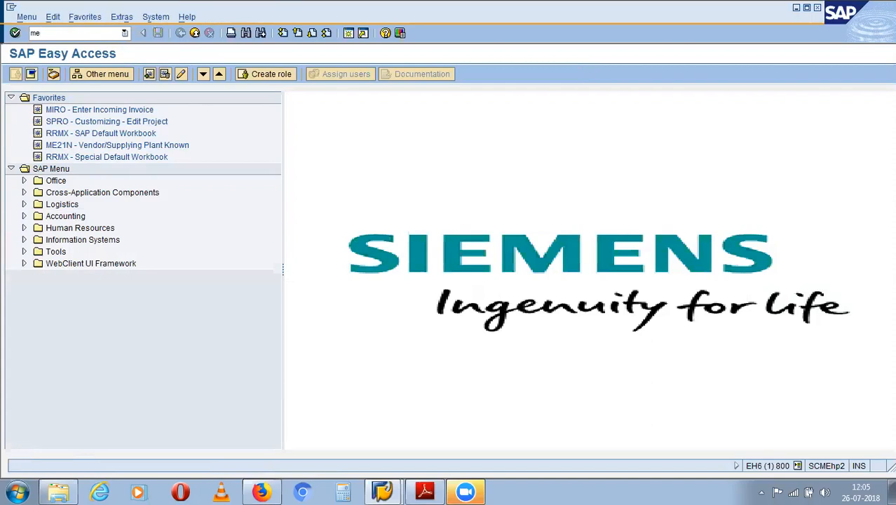
type("9f")
key("Return")
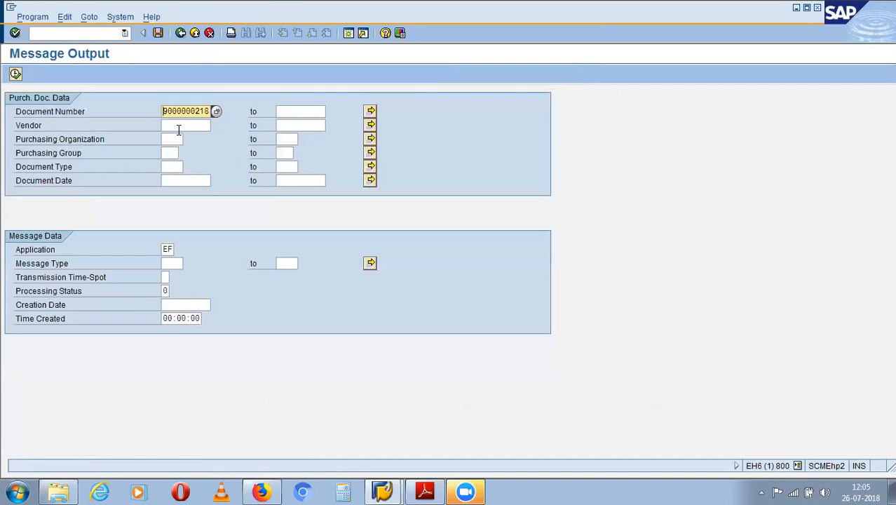
left_click(178, 126)
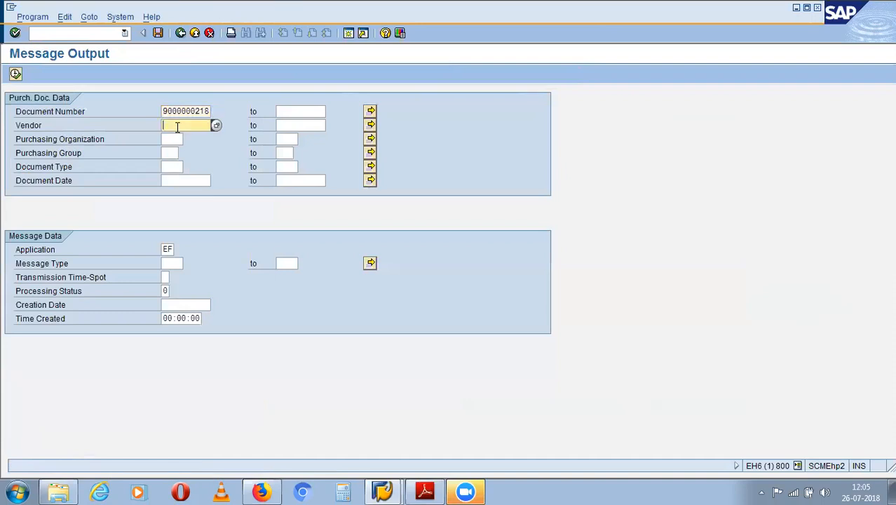
type("211")
key("BackSpace")
key("BackSpace")
key("BackSpace")
type("a")
type("s")
type("ff")
left_click(171, 153)
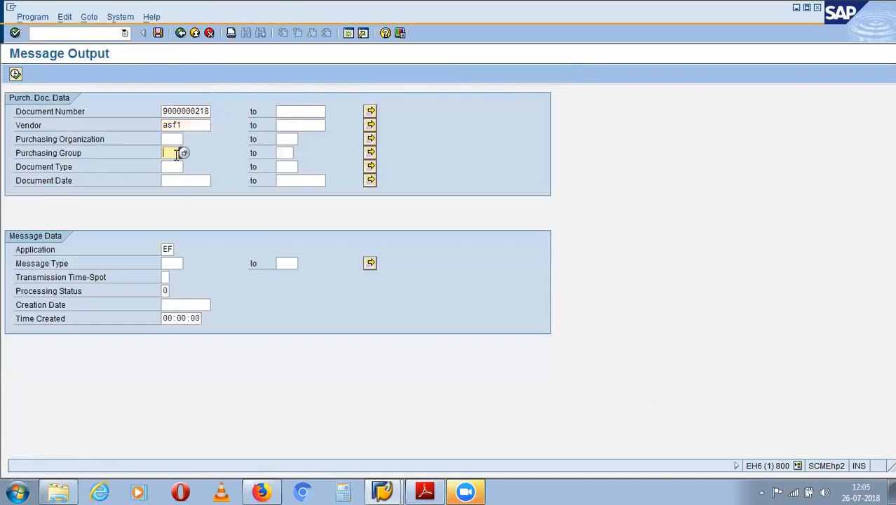
left_click(201, 125)
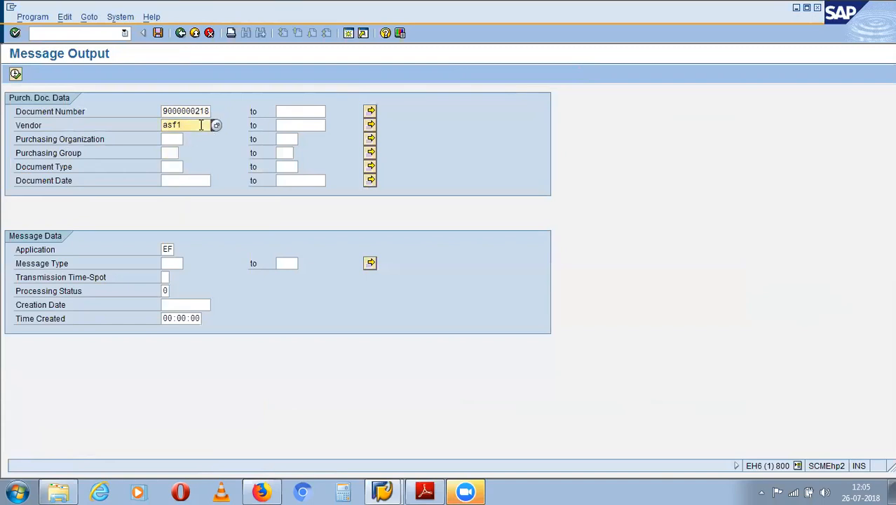
key("Return")
left_click(15, 74)
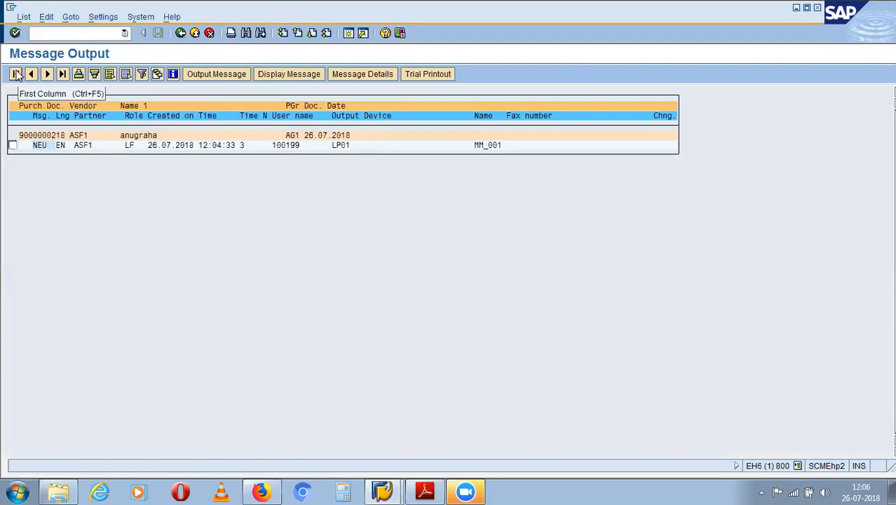
- Replace the document number criterion with vendor ASF1 and purchasing organization AP01, then rerun the list
left_click(180, 34)
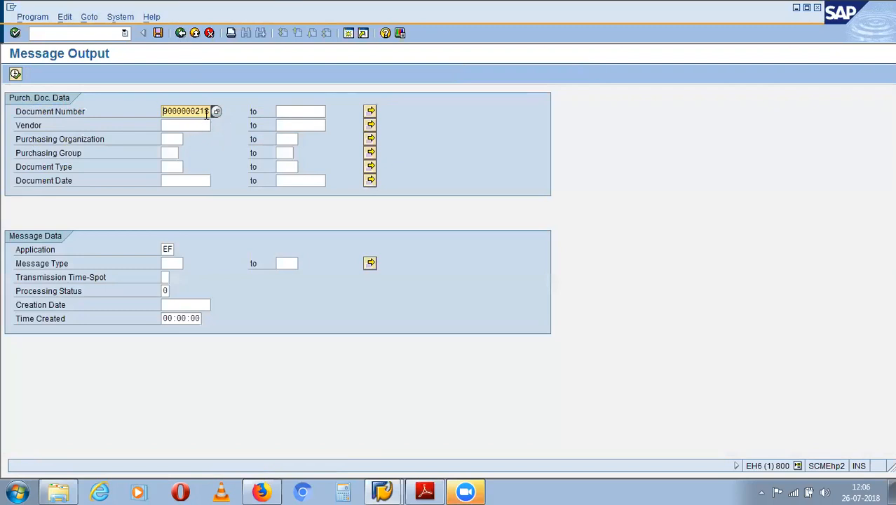
left_click_drag(210, 111, 146, 110)
type("8")
left_click(178, 125)
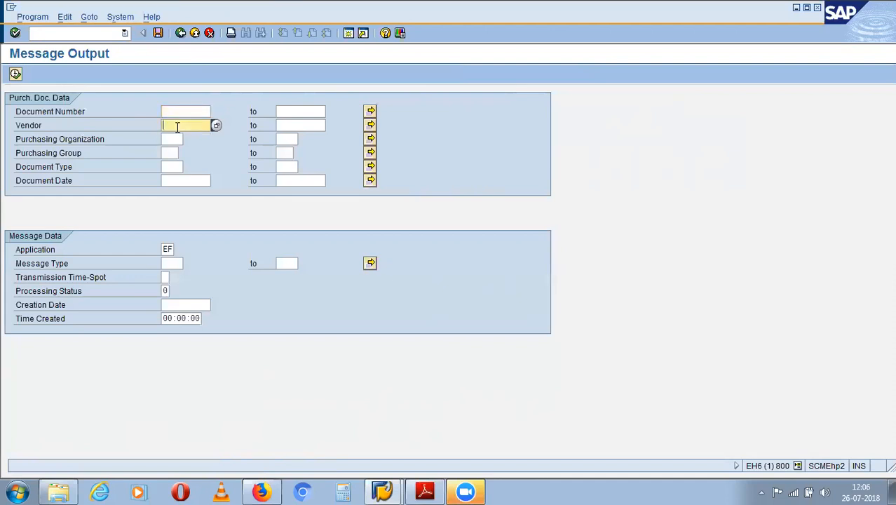
type("asf1")
left_click(166, 139)
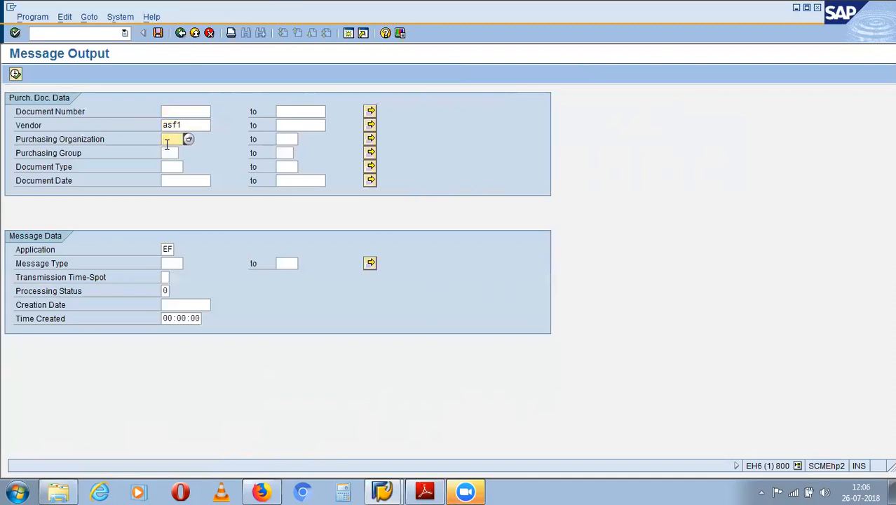
type("ap01")
key("Return")
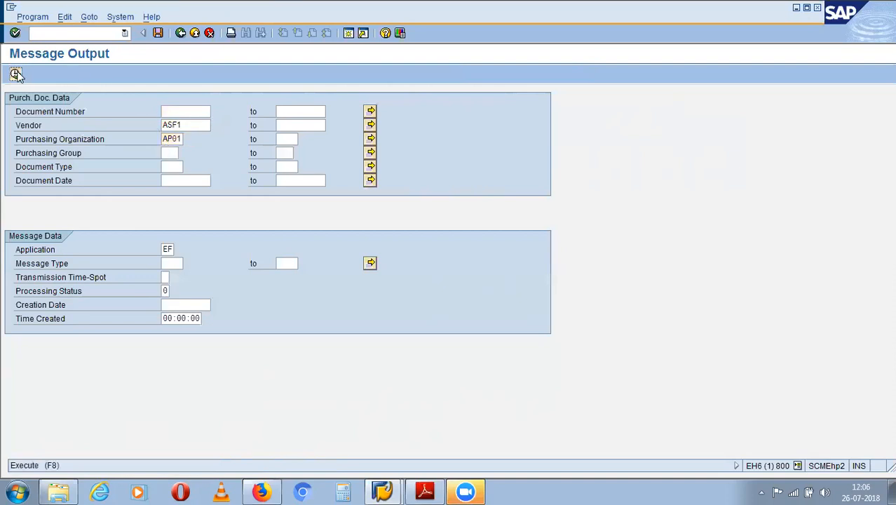
left_click(15, 74)
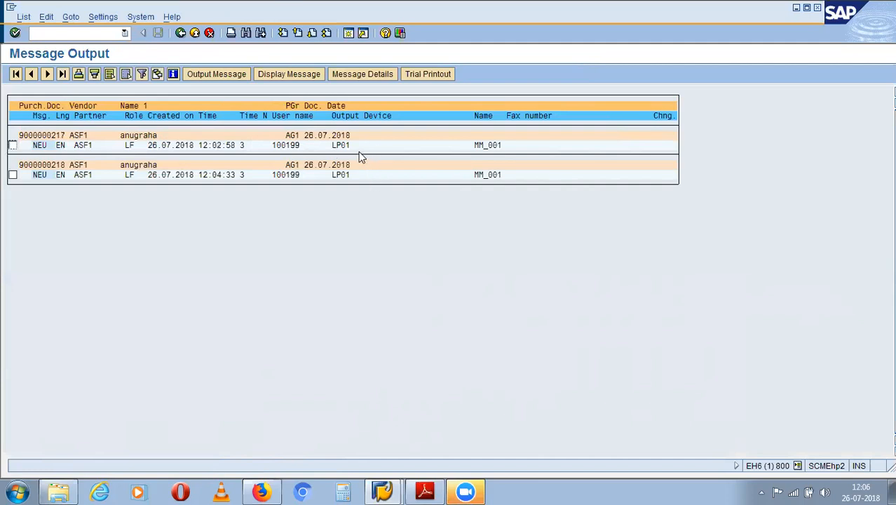
left_click(12, 145)
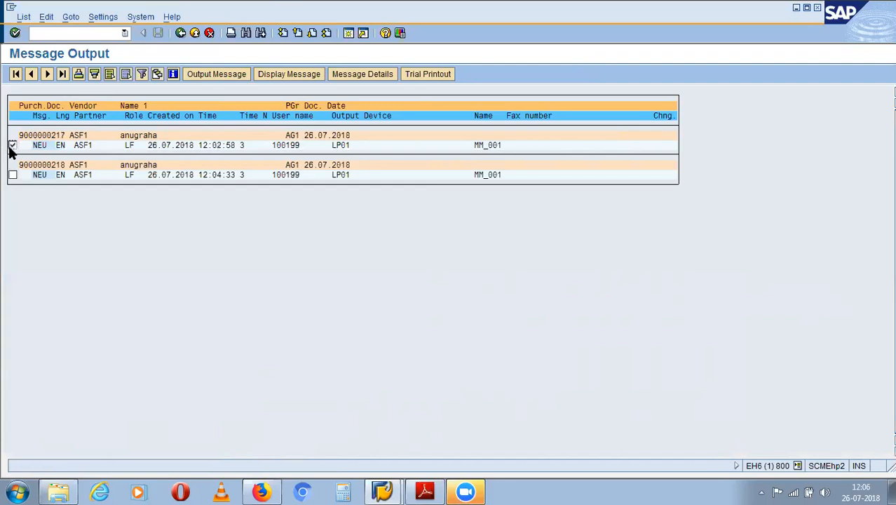
left_click(288, 75)
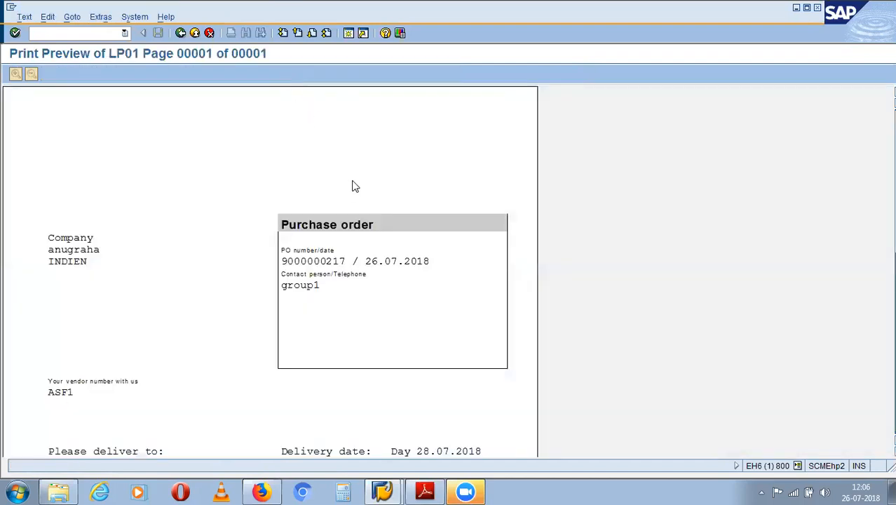
scroll(488, 336, "down", 3)
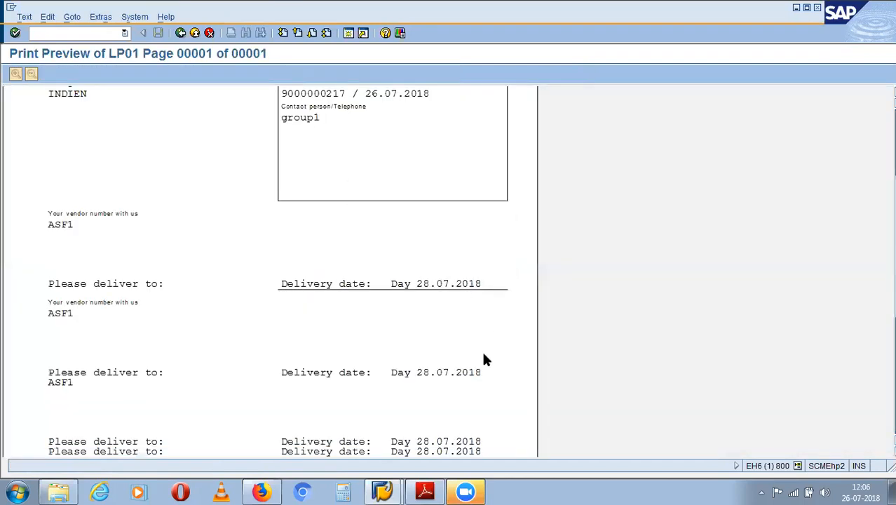
scroll(485, 359, "down", 5)
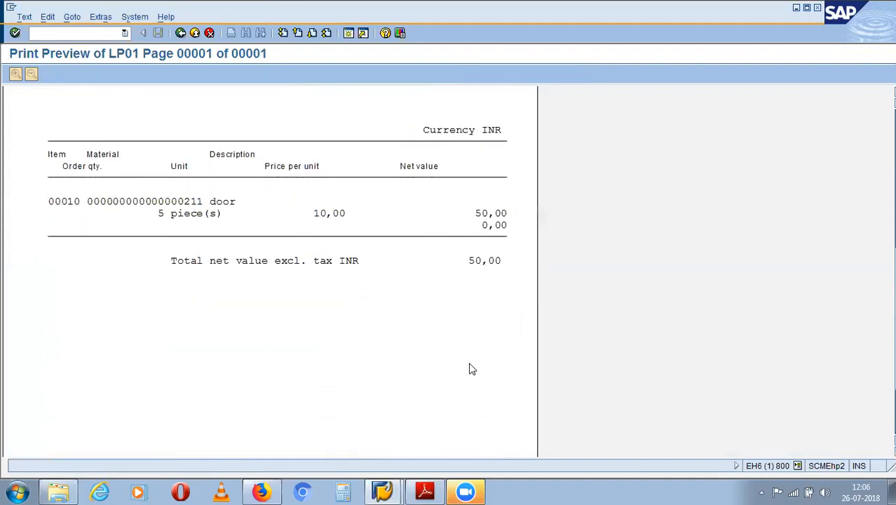
scroll(466, 368, "down", 1)
scroll(470, 363, "up", 1)
scroll(468, 358, "up", 4)
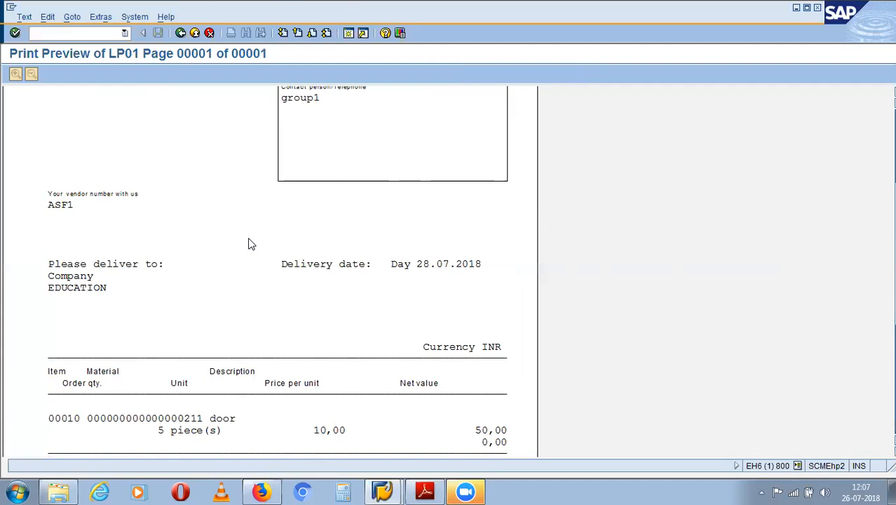
left_click(180, 33)
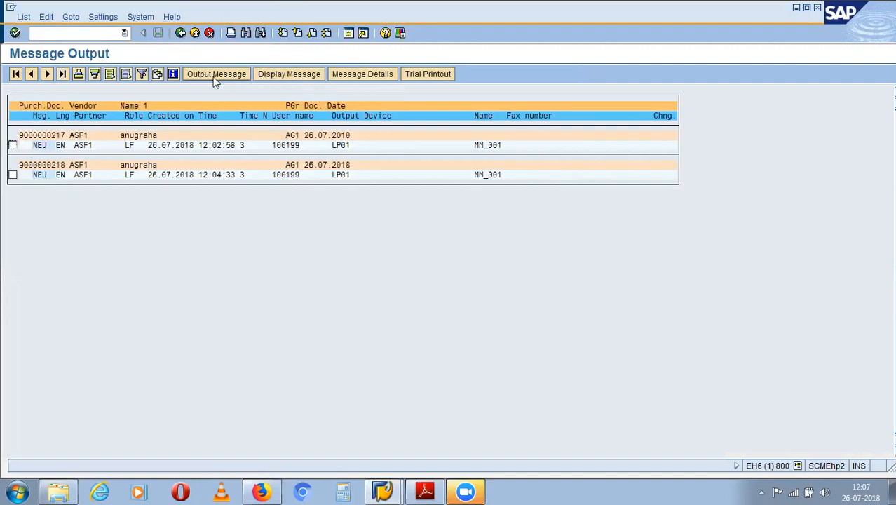
left_click(13, 145)
left_click(220, 74)
left_click(13, 174)
left_click(210, 74)
left_click(12, 145)
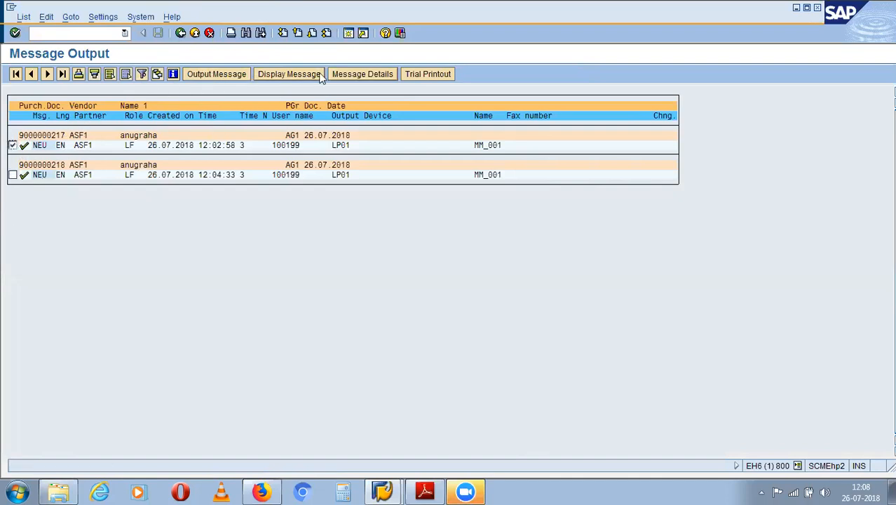
left_click(362, 73)
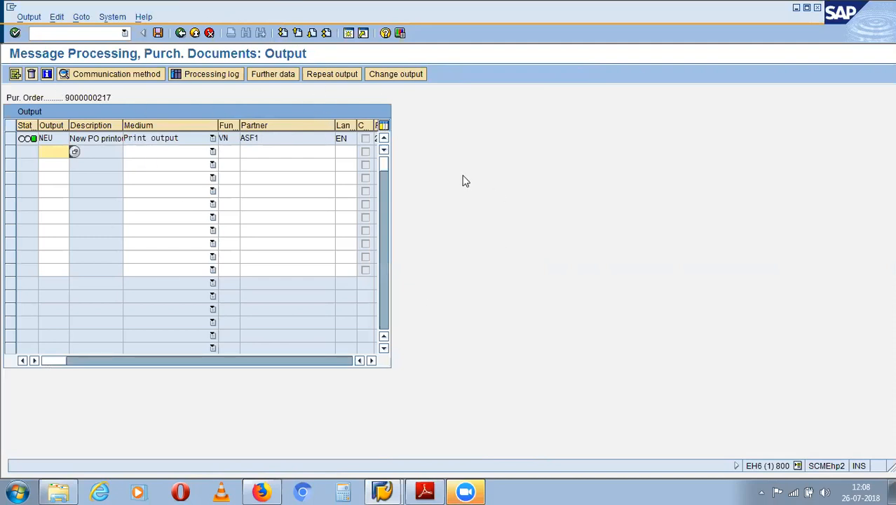
left_click(73, 151)
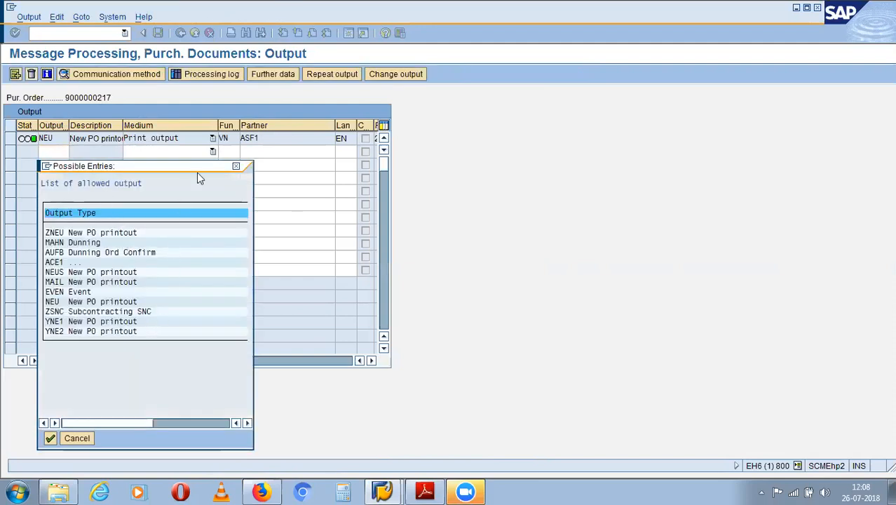
left_click(236, 166)
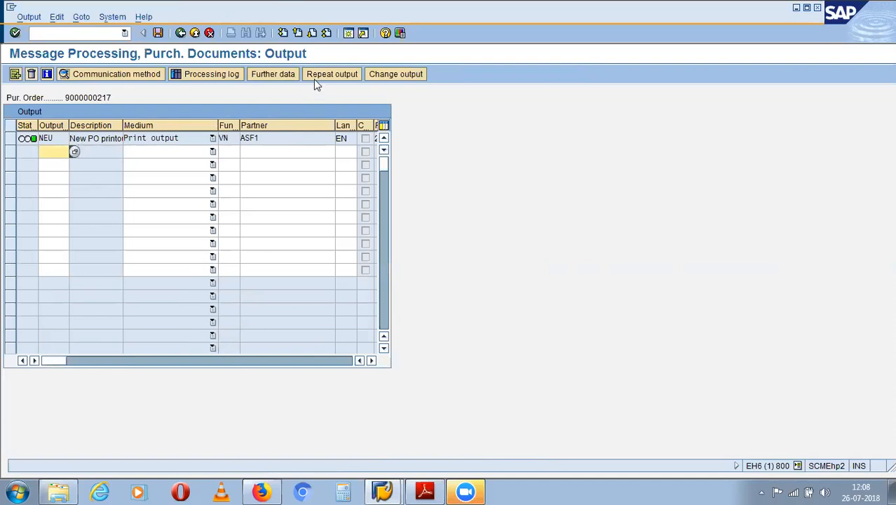
left_click(212, 138)
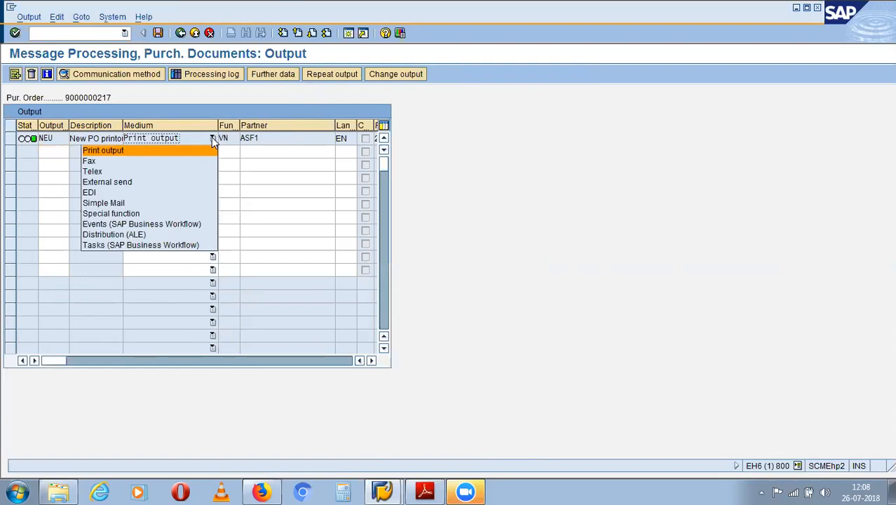
left_click(153, 161)
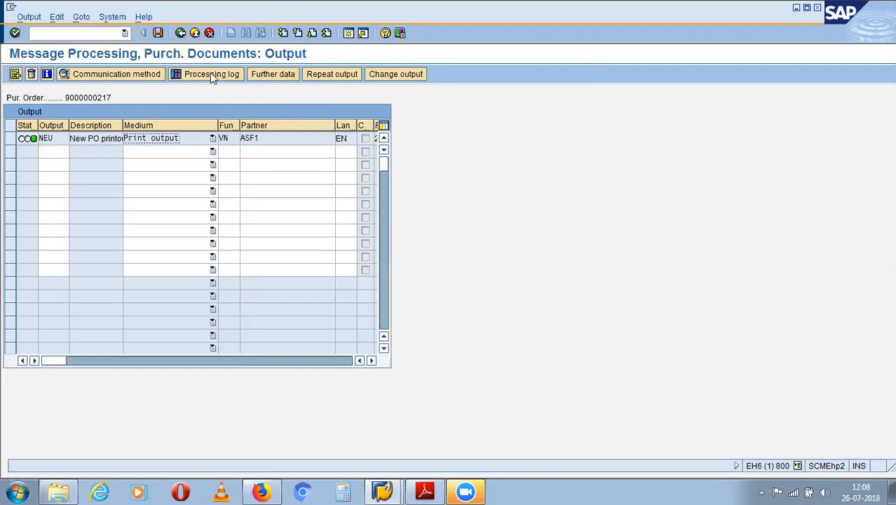
left_click(161, 34)
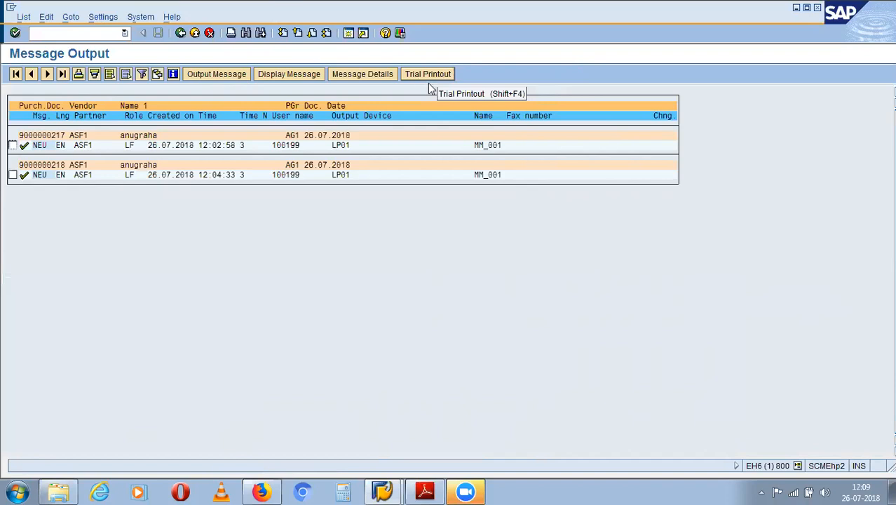
- Switch to Material Management Full Notes.pdf and scroll to page 21's 20% vendor discount example
left_click(424, 491)
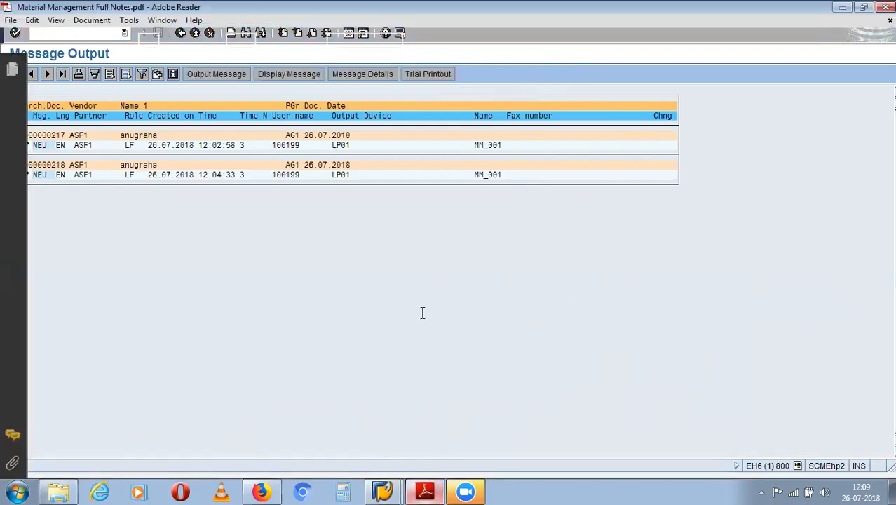
scroll(422, 312, "down", 2)
scroll(420, 305, "up", 5)
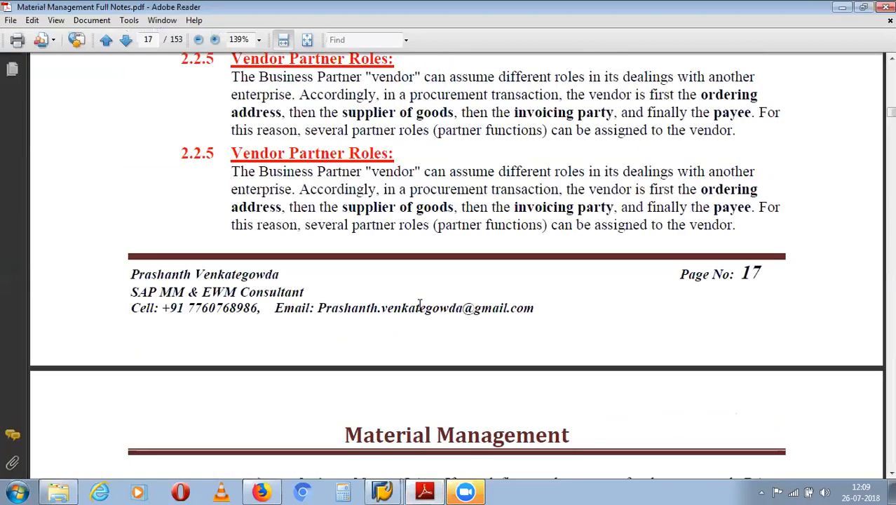
scroll(414, 315, "up", 10)
scroll(410, 330, "down", 8)
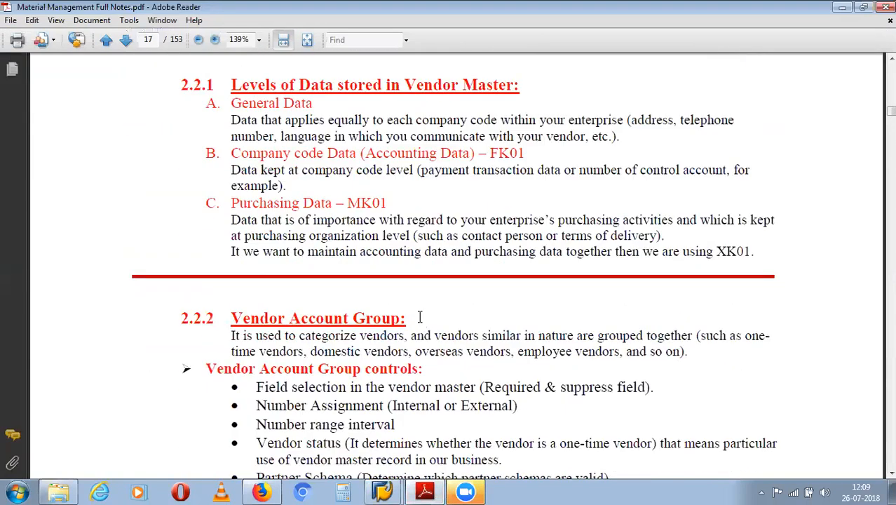
scroll(417, 319, "down", 15)
scroll(412, 323, "down", 15)
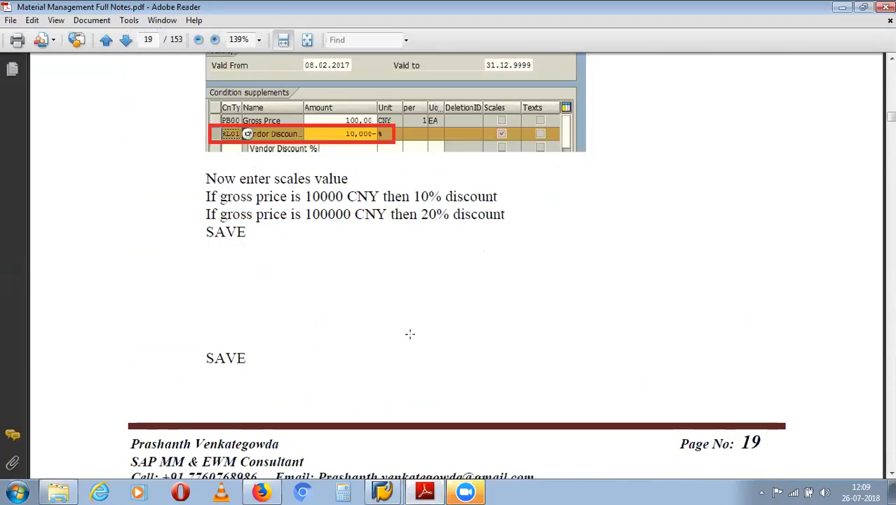
scroll(410, 334, "down", 15)
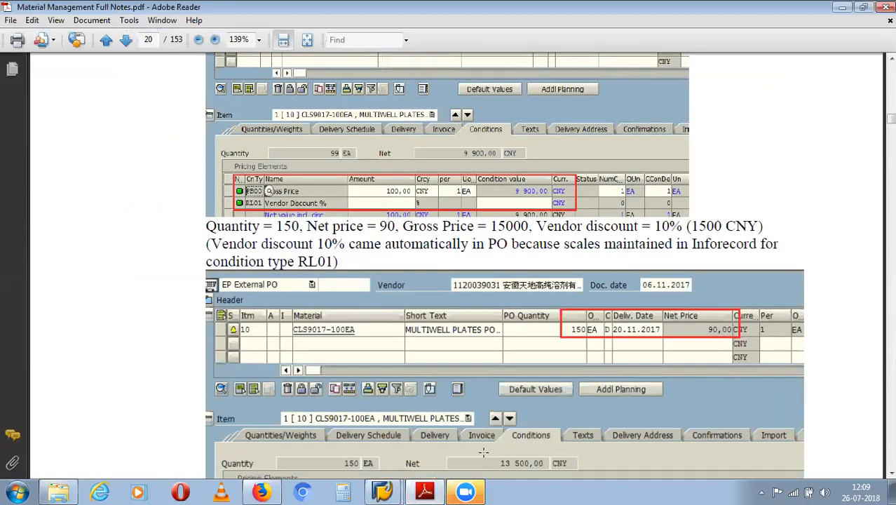
scroll(483, 452, "down", 10)
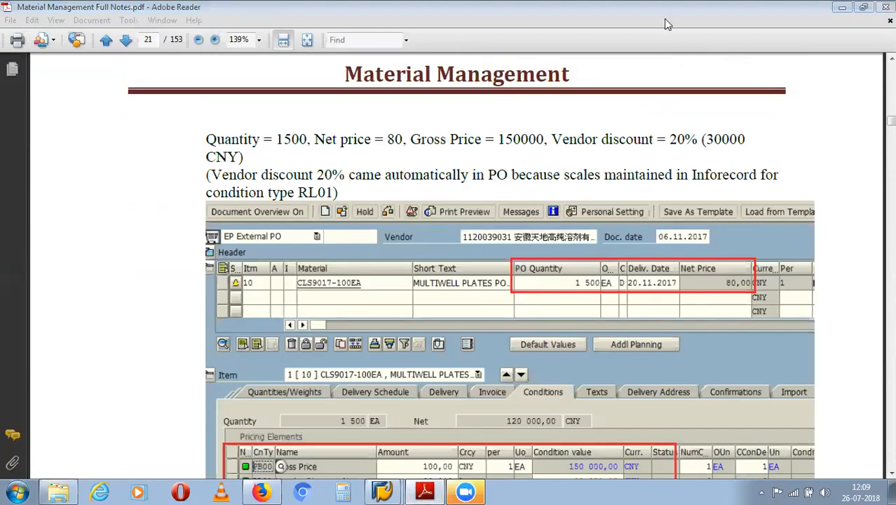
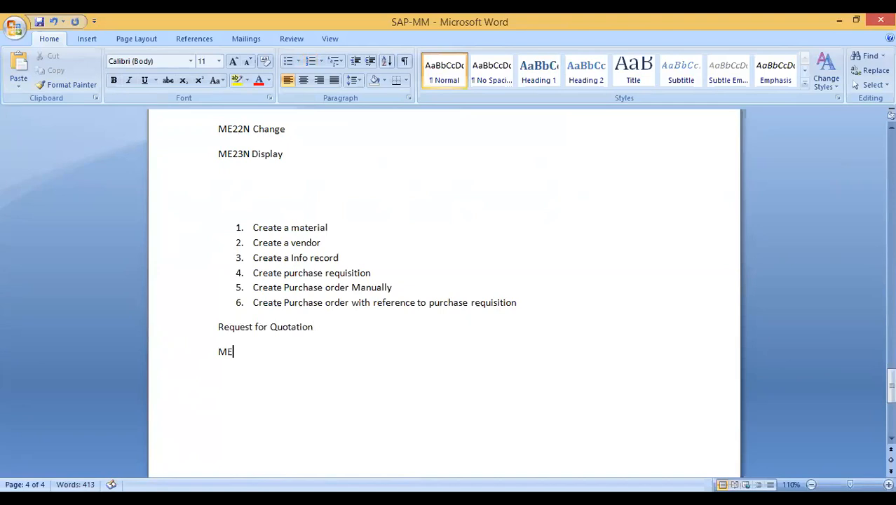
- Enter the ME41 Create, ME42 Change, ME43 Display and ME47 Maintain Quotation lines
key("Tab")
type("Create ME4")
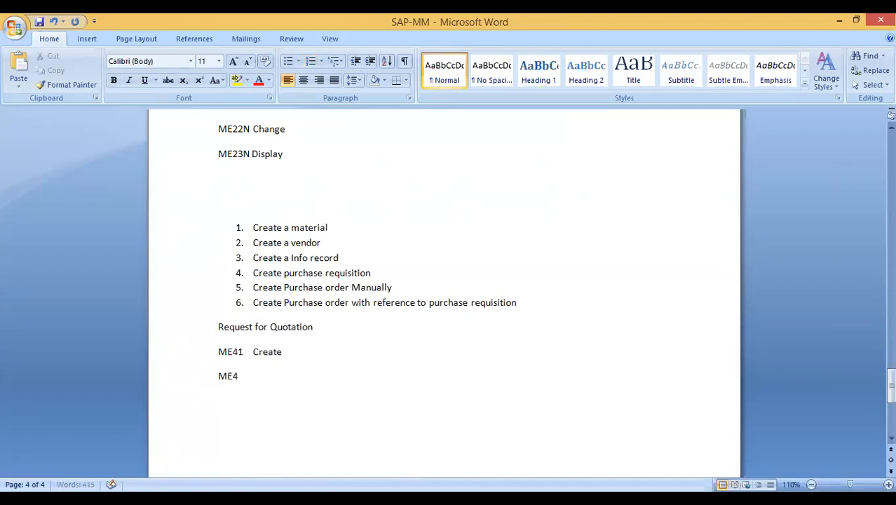
type("2   Change")
key("Return")
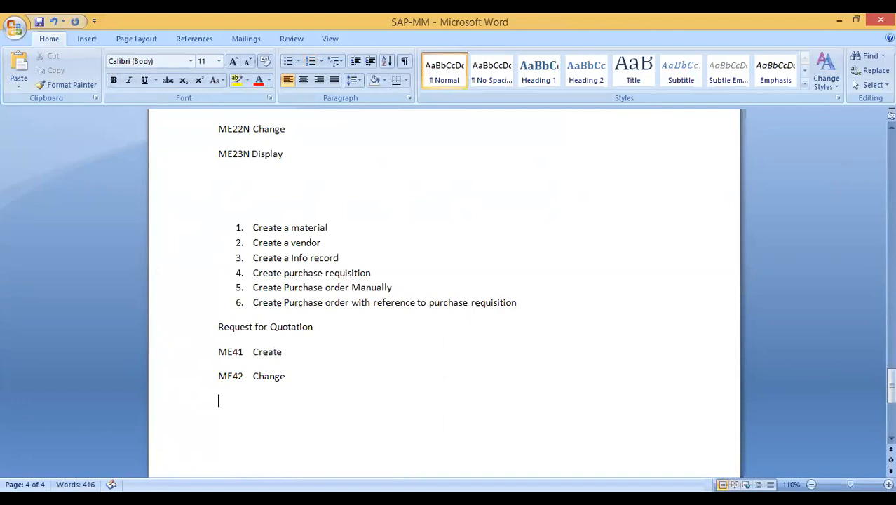
type("ME43")
key("Tab")
type("Disp")
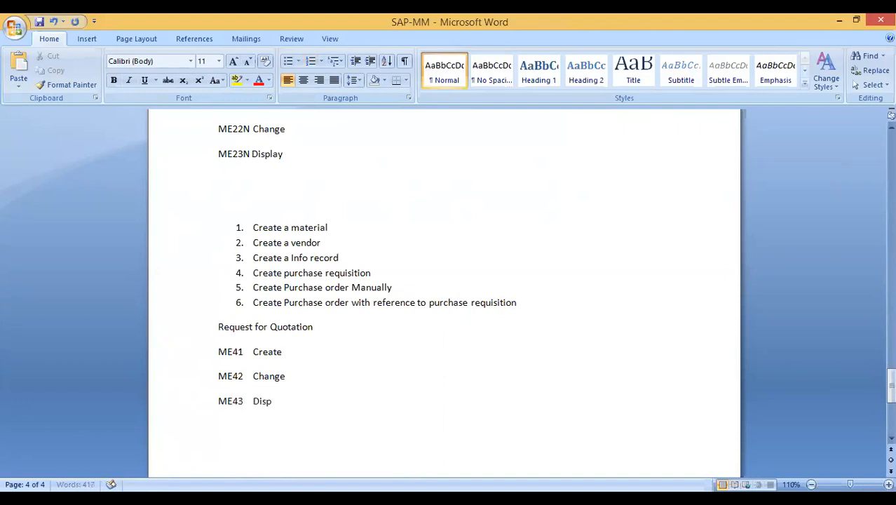
type("lay ")
type("ME4")
type("7")
key("Tab")
type("Main")
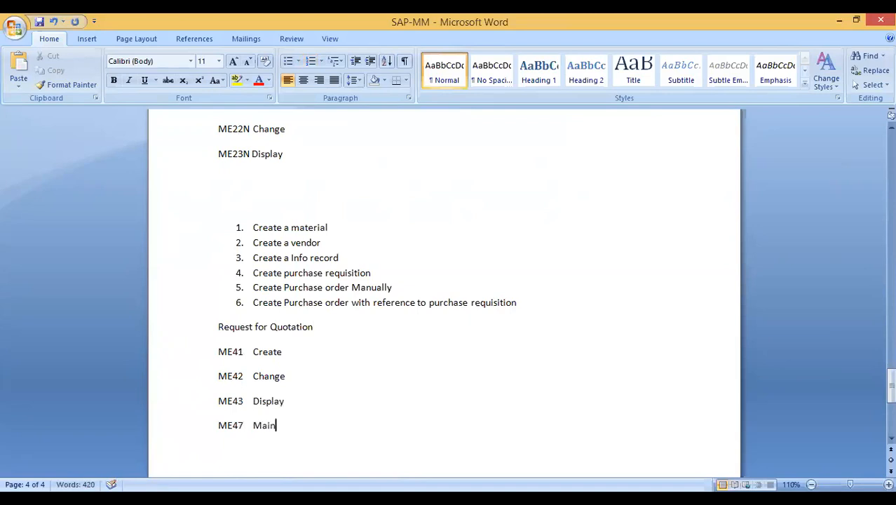
type("tain Quottion")
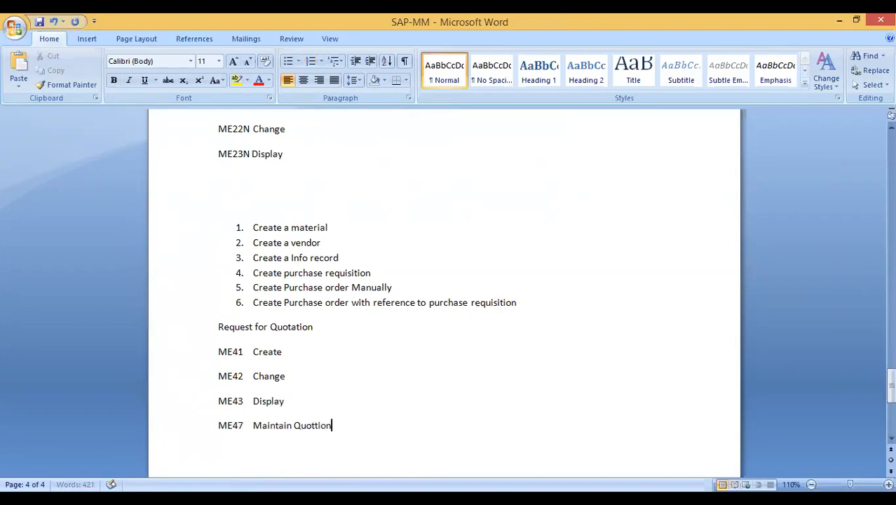
key("Return")
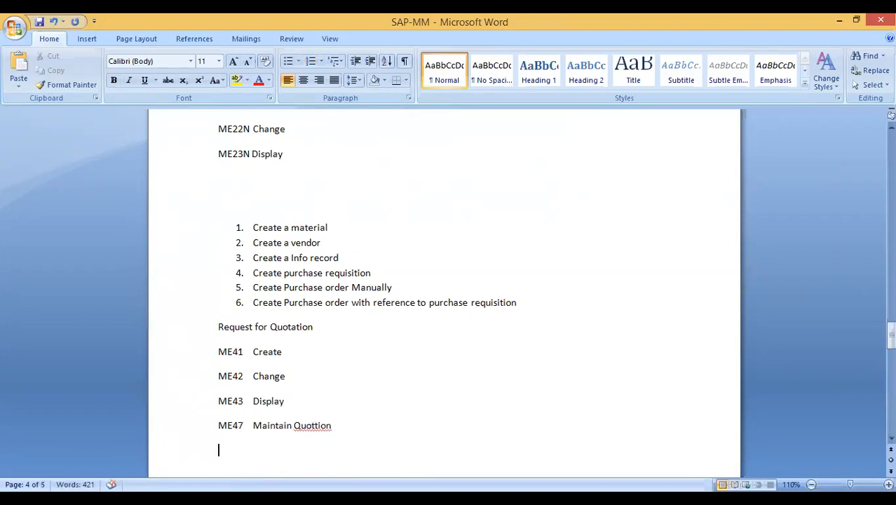
- Add the ME49 line with its Price comparison description
type("ME49")
key("Tab")
type("Pri")
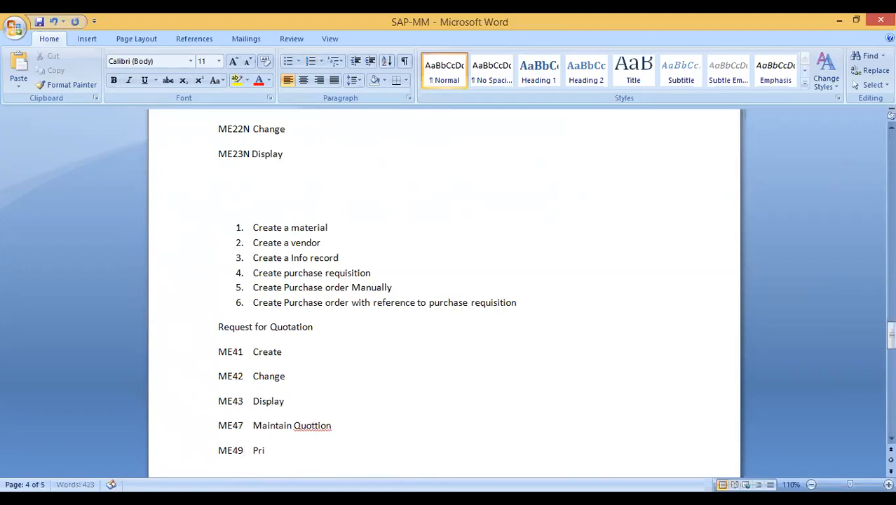
type("ce compRISION")
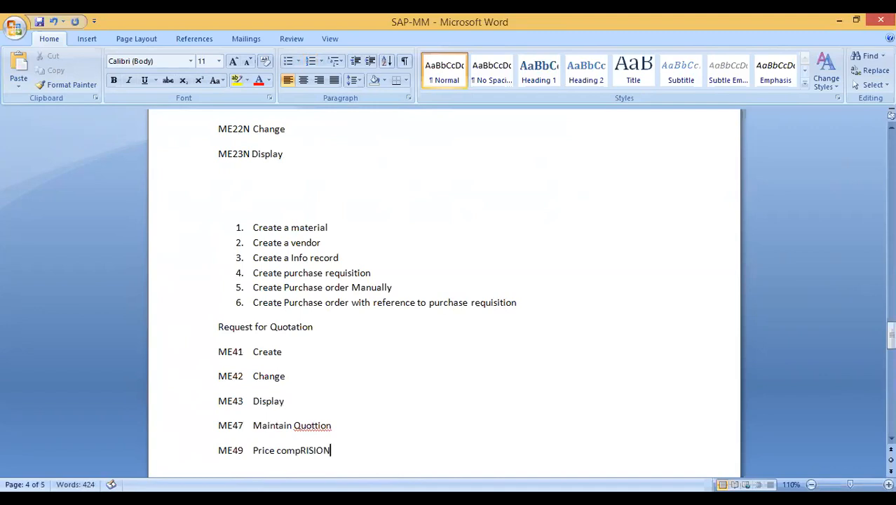
key("BackSpace")
key("BackSpace")
- Correct the misspelled 'comparision' to 'comparison' using the spelling suggestion
key("BackSpace")
key("BackSpace")
type("riion")
left_click(564, 328)
key("BackSpace")
key("BackSpace")
key("BackSpace")
key("BackSpace")
key("BackSpace")
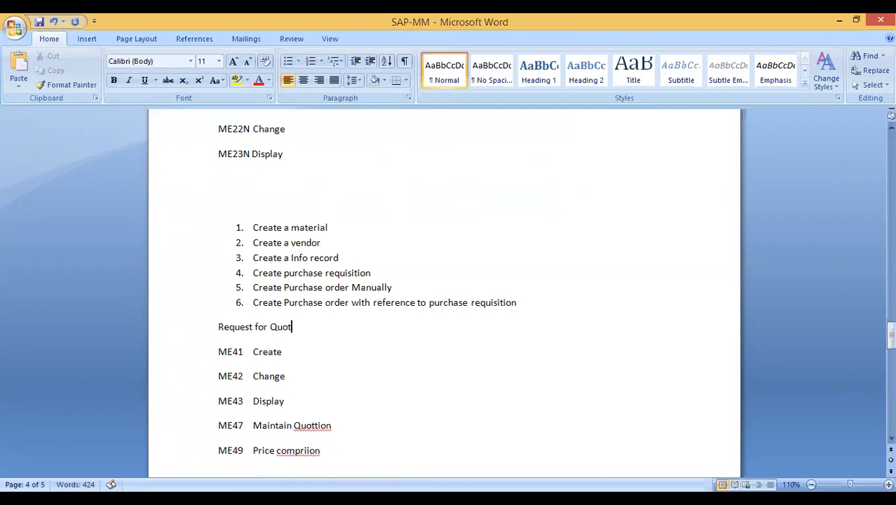
left_click(299, 450)
type("a")
left_click(309, 450)
type("s")
type("s")
left_click(328, 451)
right_click(326, 452)
left_click(385, 285)
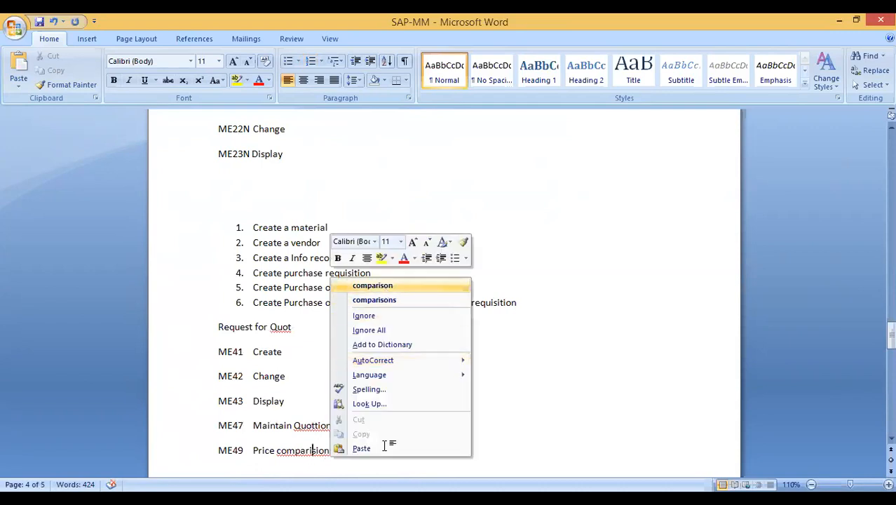
- Add the ME9A Message output line
key("Return")
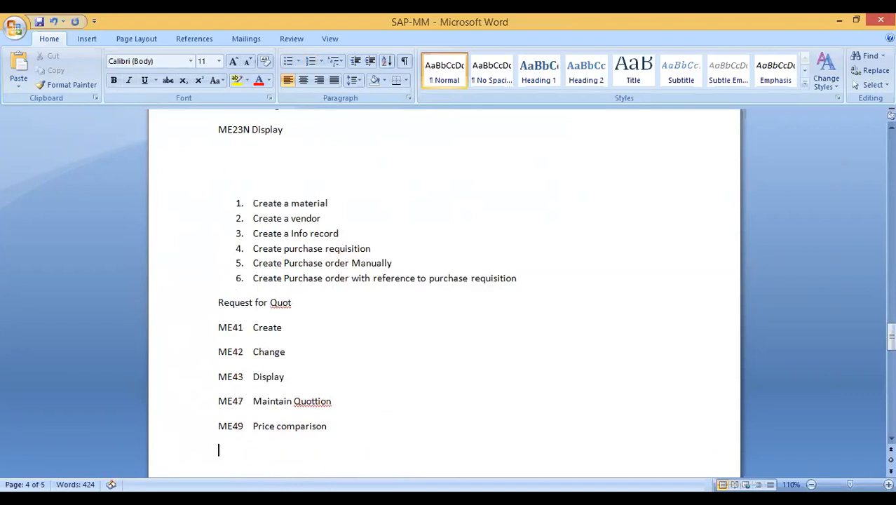
type("ME9A")
key("Tab")
type("Mesagwe")
key("BackSpace")
key("BackSpace")
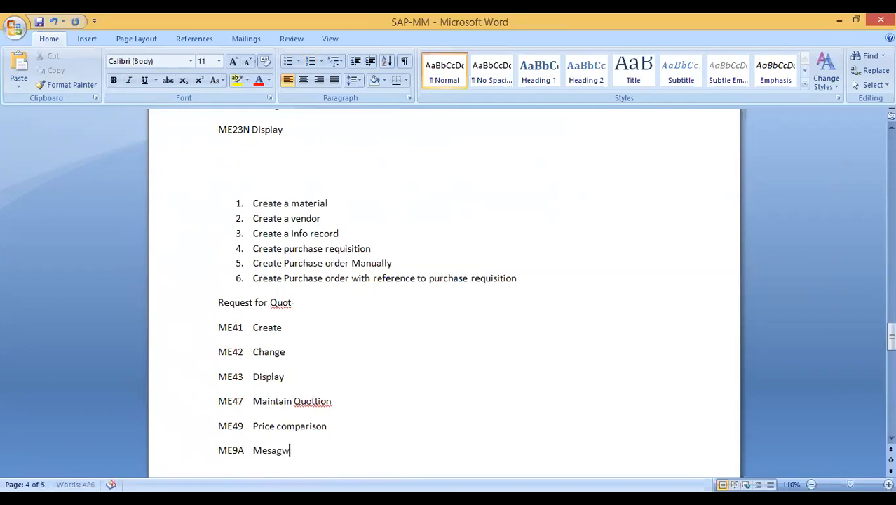
type("e output")
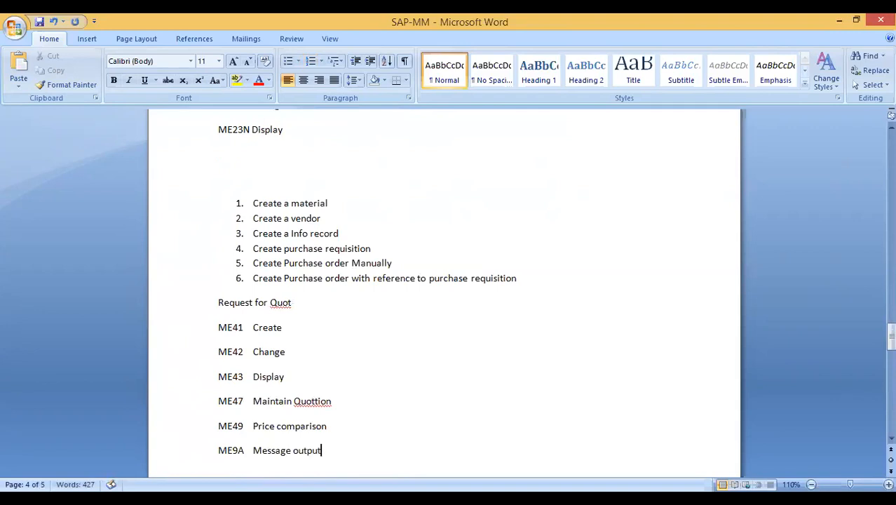
key("Return")
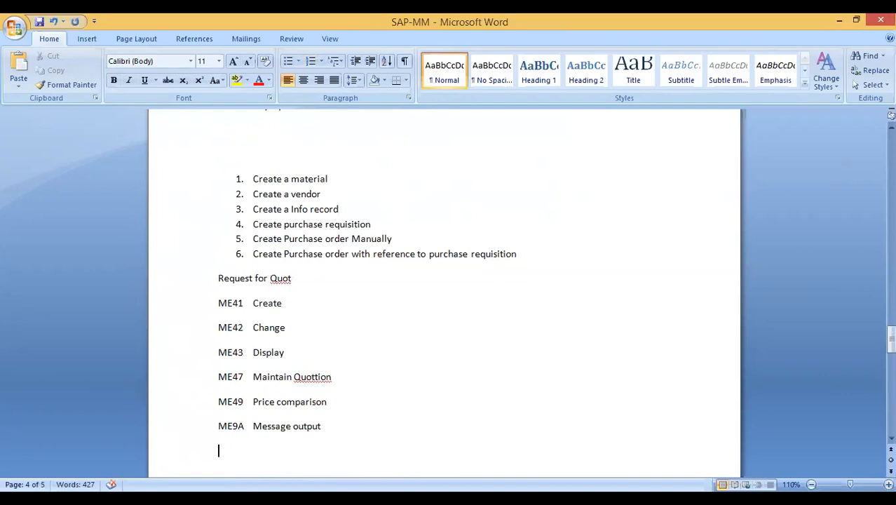
- Fix 'Quottion' to 'Quotation' and complete the 'Request for Quotation' heading
left_click(313, 376)
type("a")
left_click(357, 431)
left_click(304, 275)
type("ation")
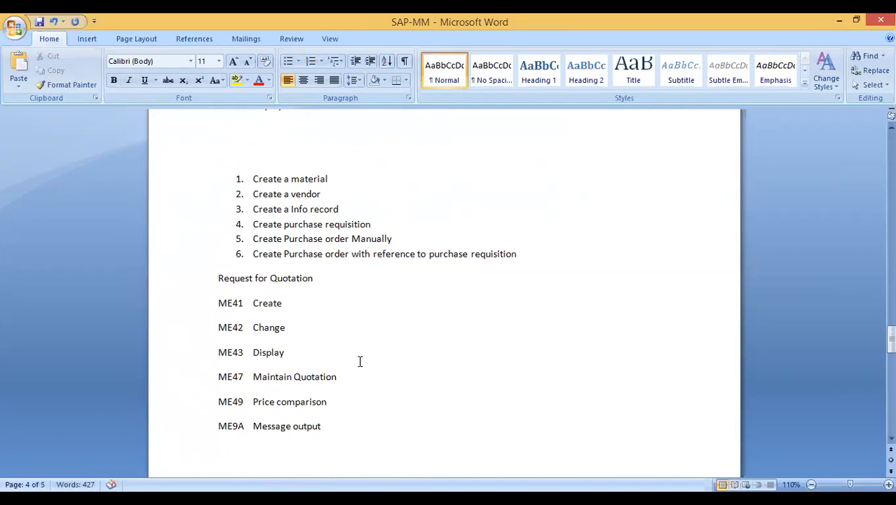
left_click(403, 409)
left_click(361, 392)
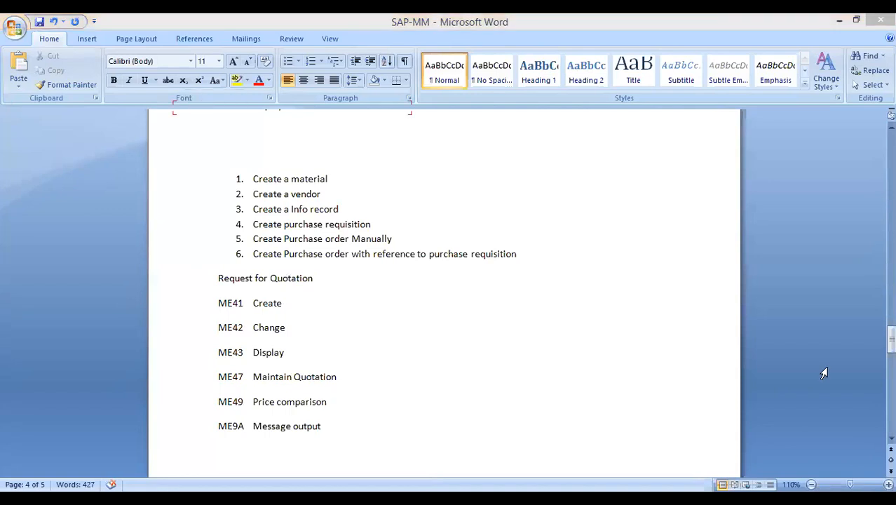
- Dismiss the input-history suggestion and return to the SAP Easy Access main menu
type("p1234")
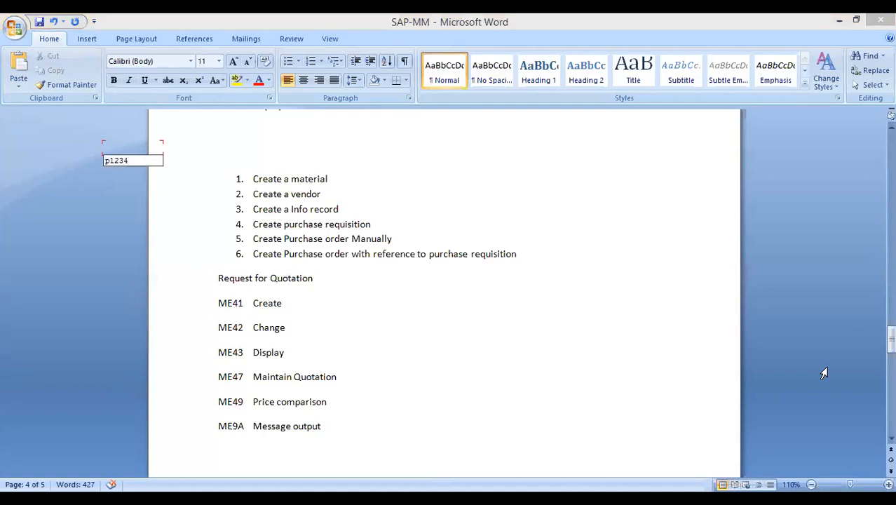
key("Down")
key("Return")
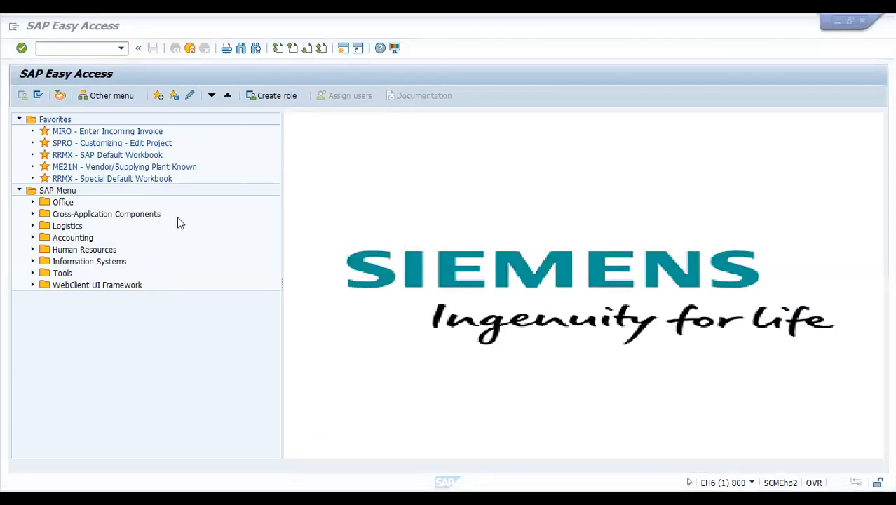
- Run transaction ME41 to reach the Create RFQ initial screen
left_click(70, 48)
type("me41")
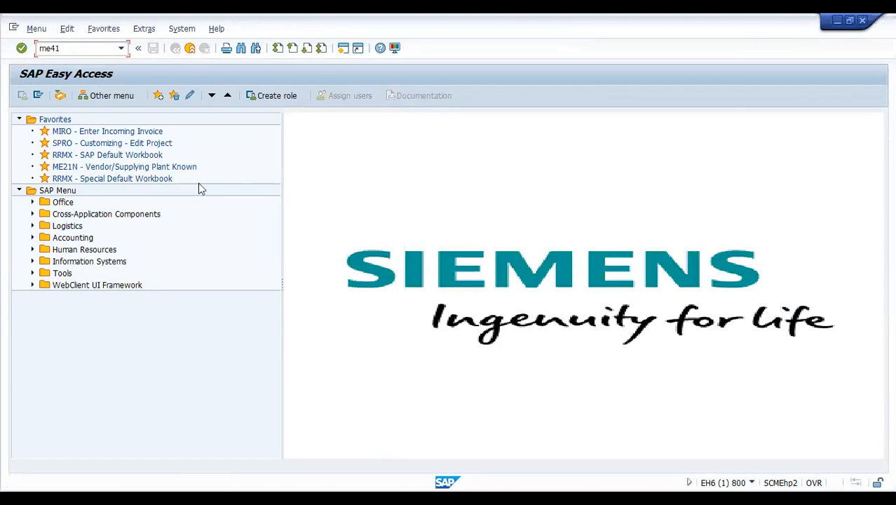
key("Return")
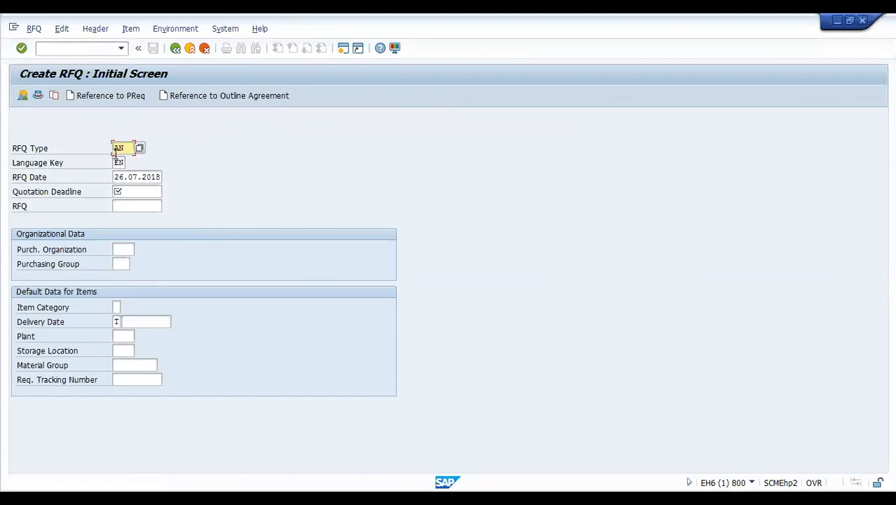
- Choose RFQ type AN and set the quotation deadline to 28.07.2018
key("Return")
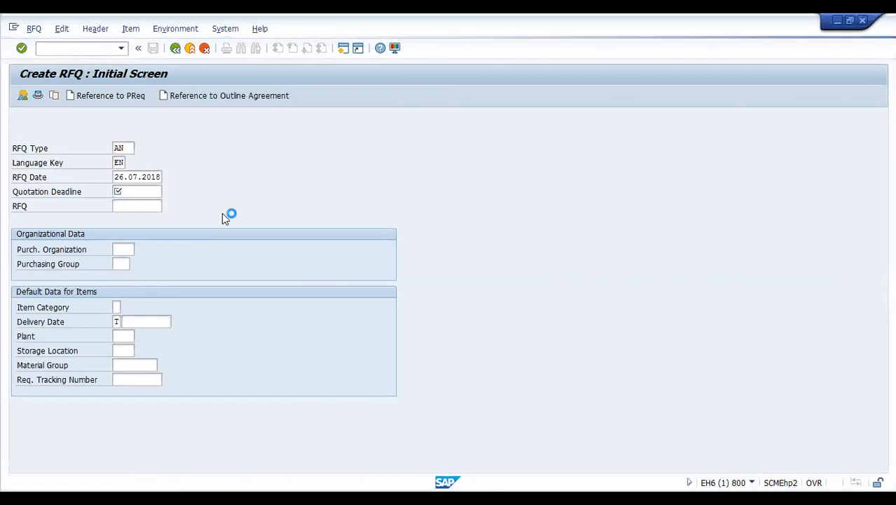
left_click(129, 224)
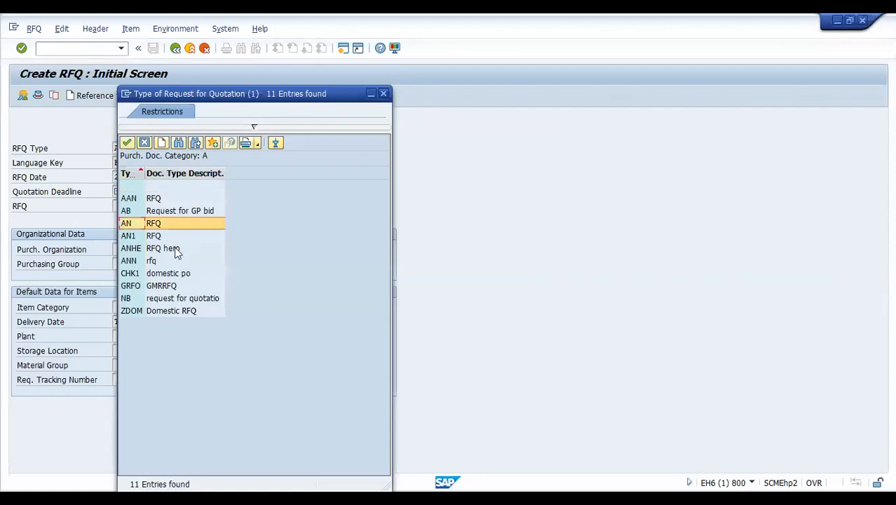
left_click(127, 143)
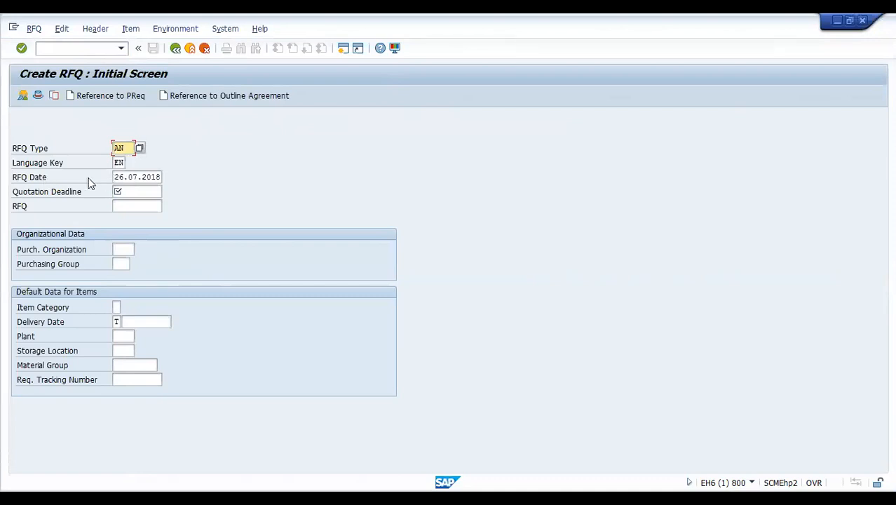
left_click(144, 192)
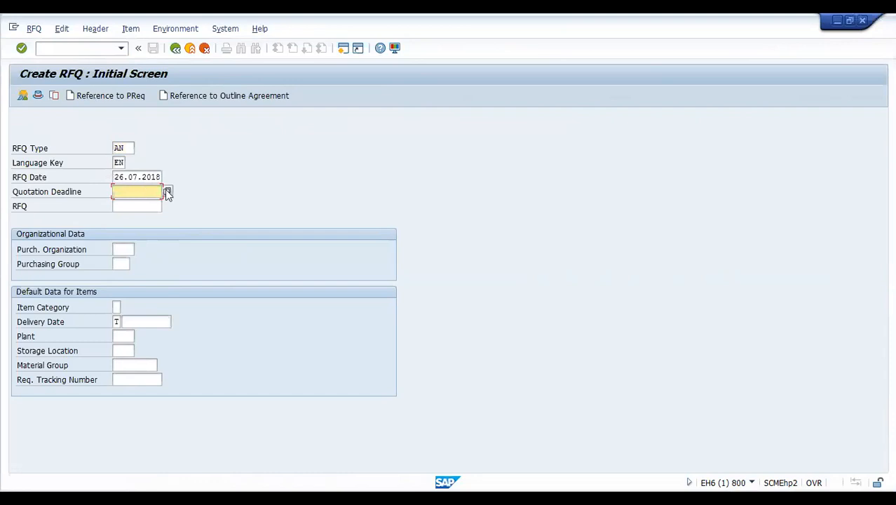
left_click(166, 191)
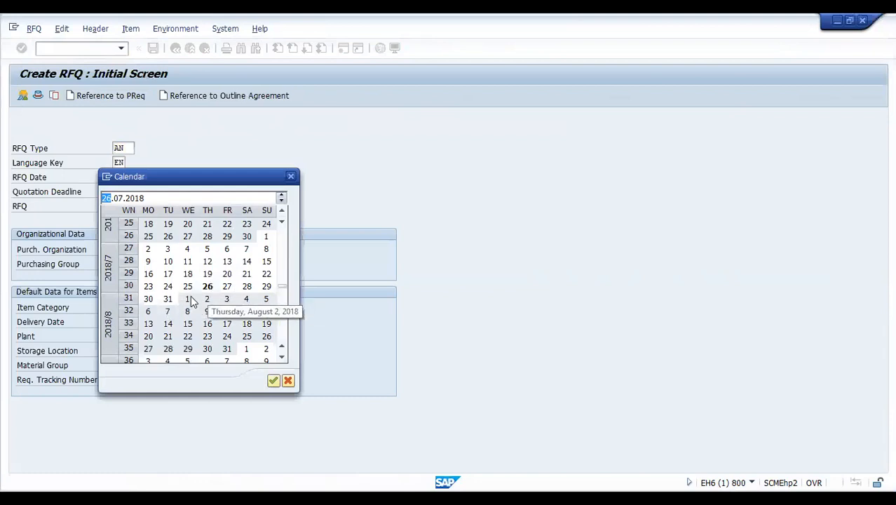
left_click(247, 286)
left_click(273, 381)
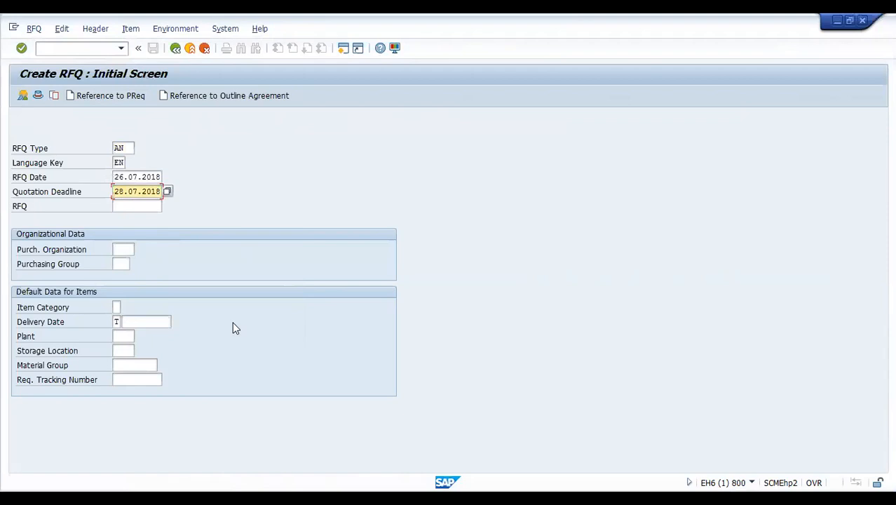
- Enter purchasing organization AP01 and purchasing group AG1, then supply company code ASC1
left_click(121, 250)
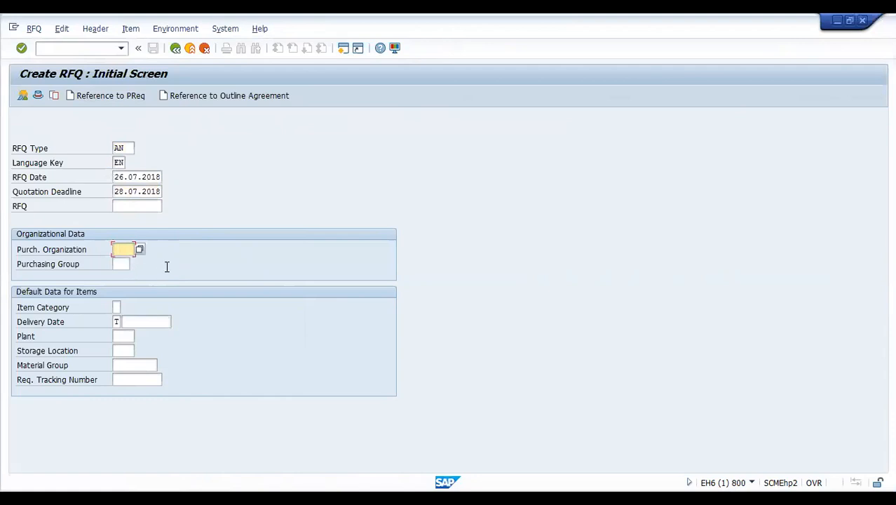
type("ap01")
left_click(119, 265)
type("ag")
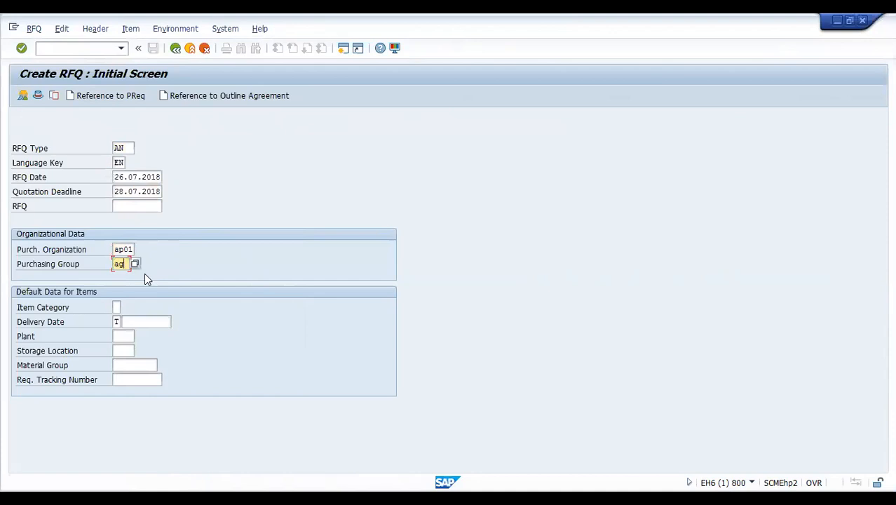
type("1")
key("Return")
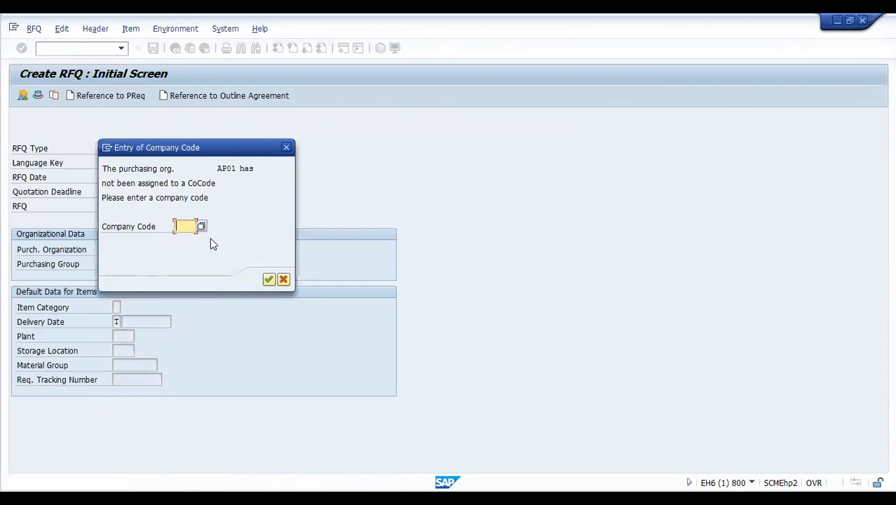
type("a")
type("s0")
key("Return")
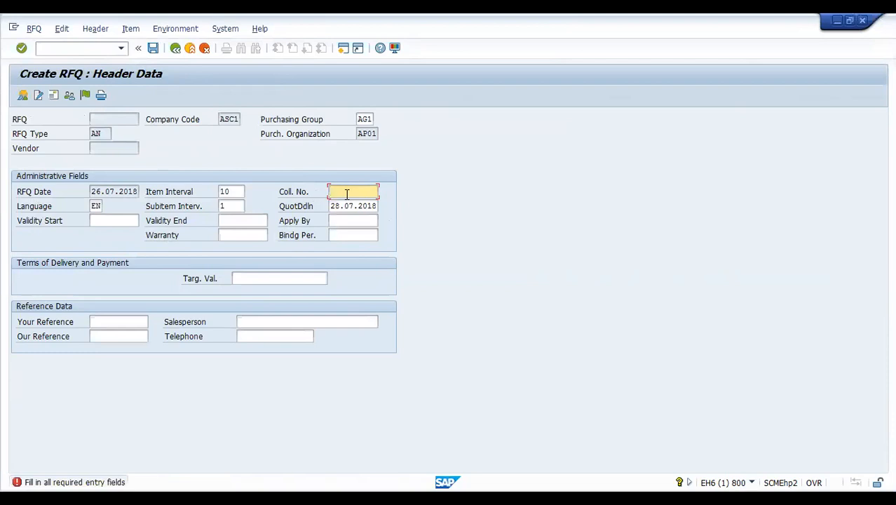
- Enter 4 as the collective number on the RFQ header data screen
type("4")
- Set the RFQ validity start date to 26.07.2018
left_click(108, 220)
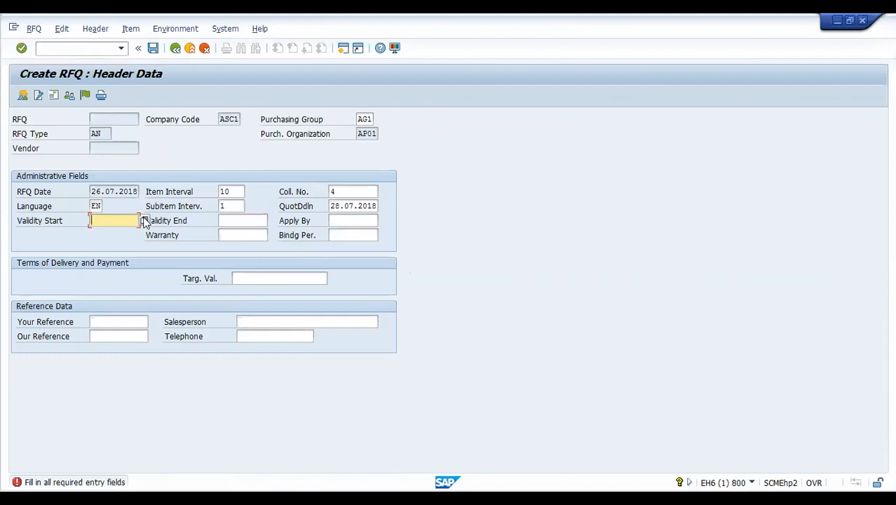
left_click(143, 220)
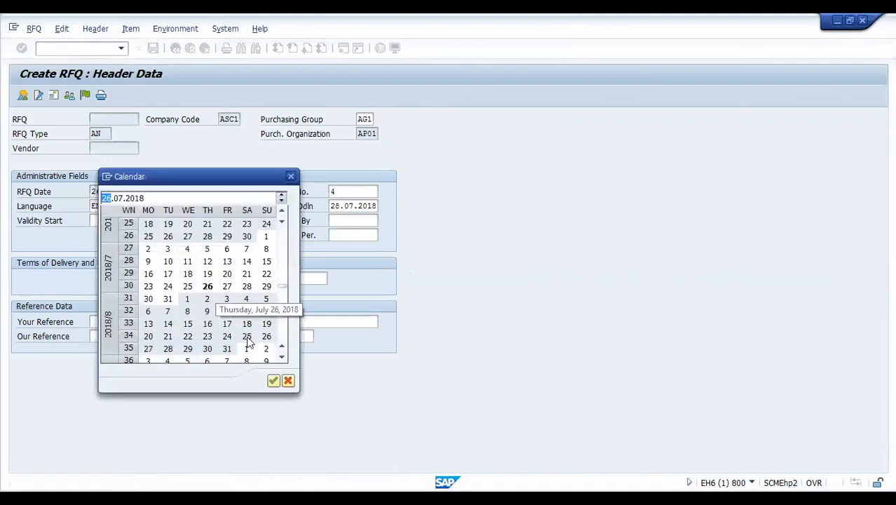
left_click(208, 286)
left_click(249, 221)
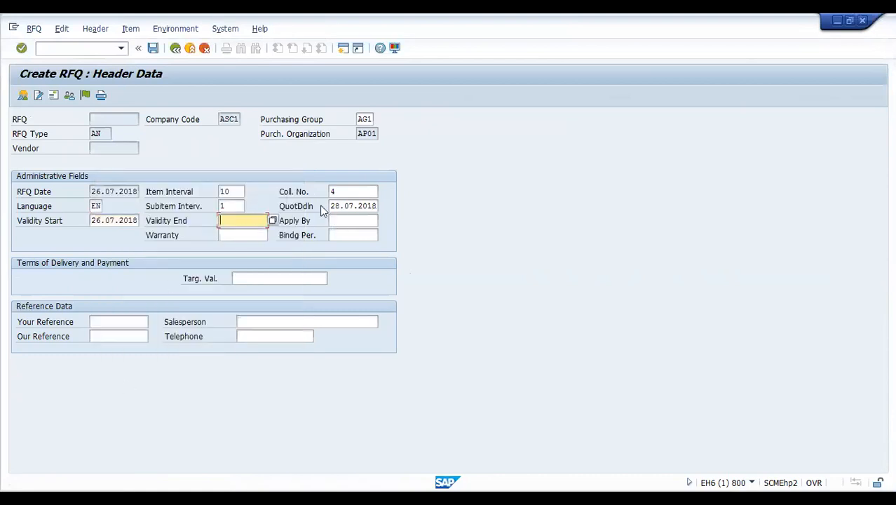
- Set the validity end date to 30.11.2018 and proceed to the item overview
left_click(273, 221)
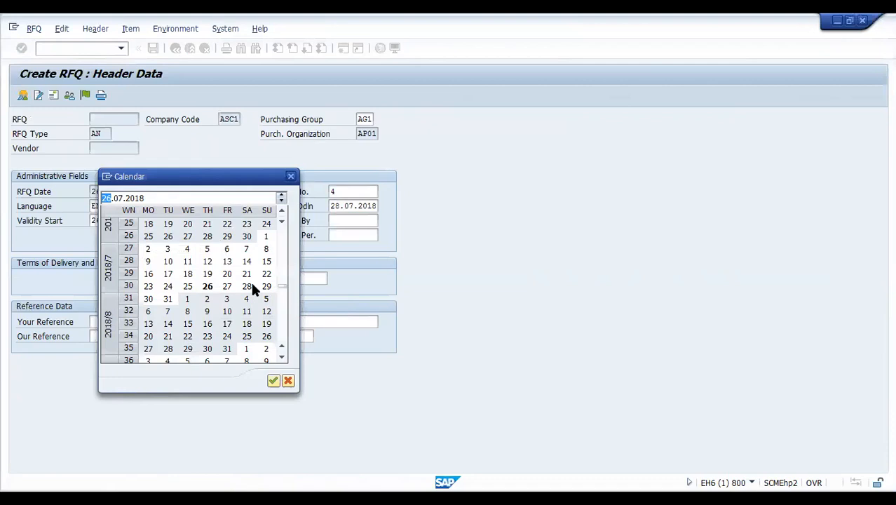
left_click(284, 357)
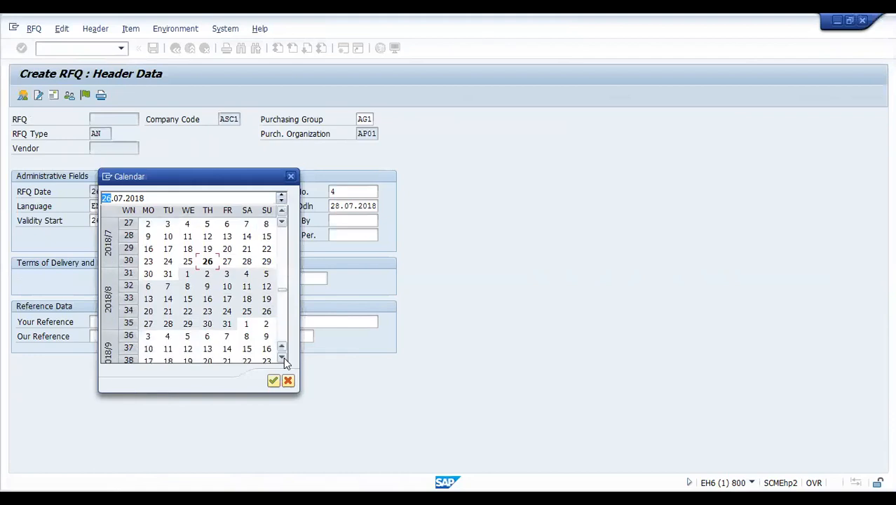
left_click(283, 357)
left_click(283, 358)
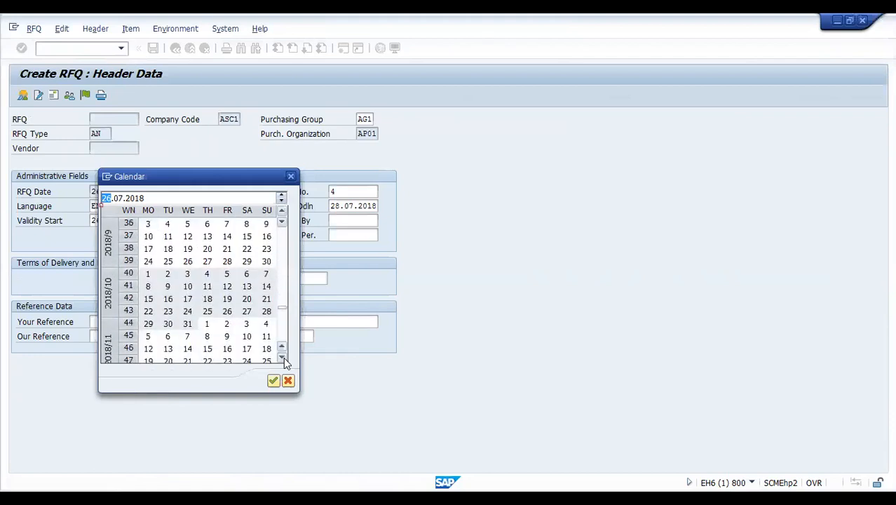
left_click(284, 357)
left_click(284, 357)
left_click(284, 358)
left_click(284, 357)
left_click(284, 358)
left_click(227, 312)
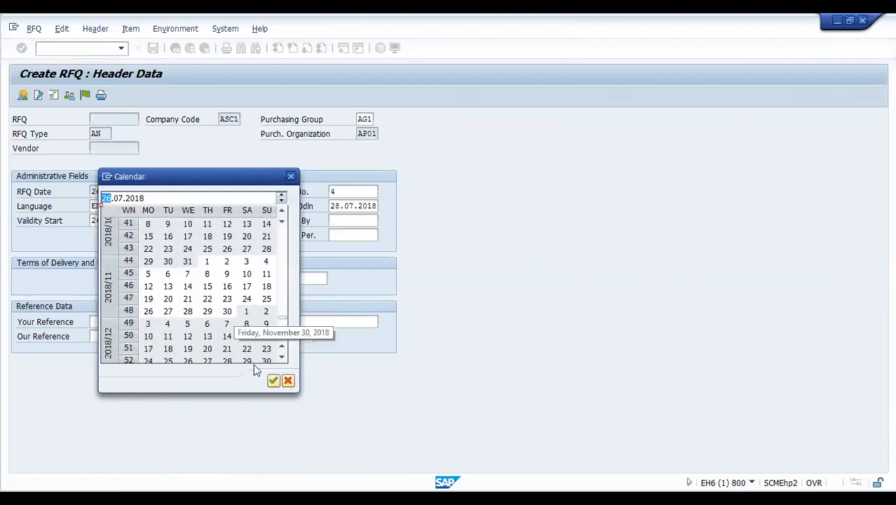
left_click(274, 379)
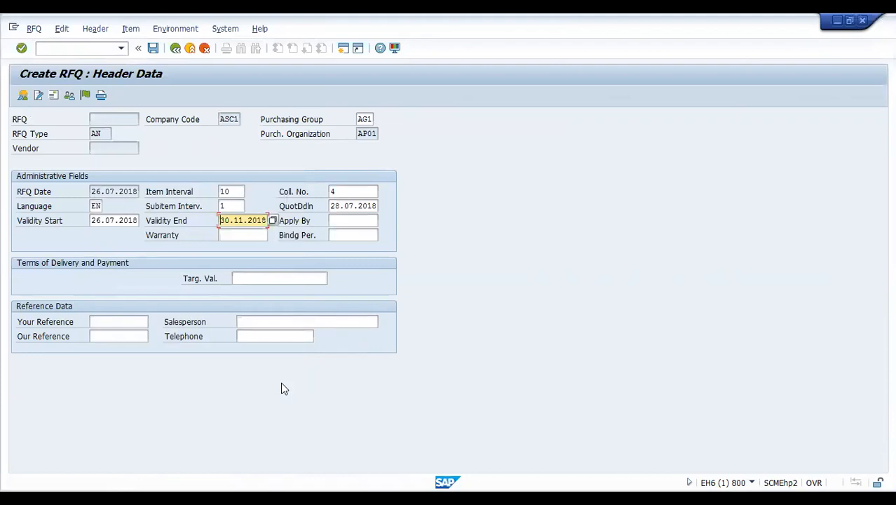
key("Return")
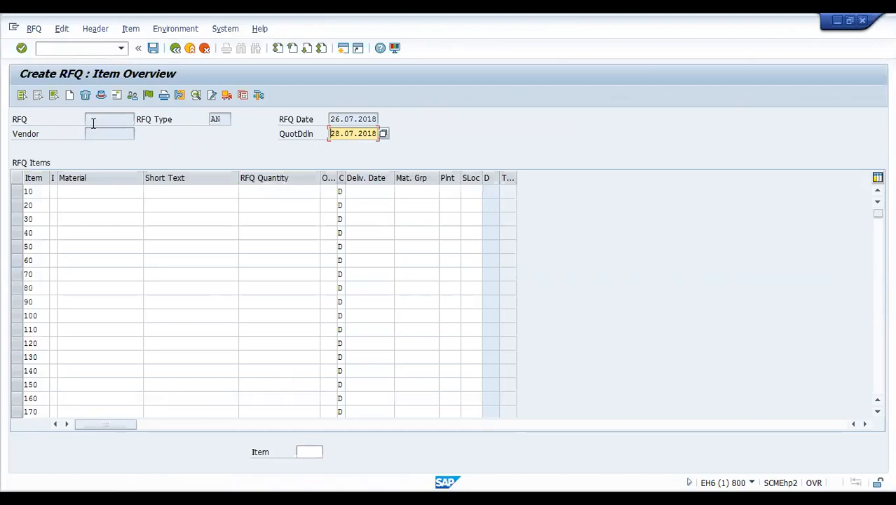
- Enter item 10 as material 138, quantity 1000, delivery date 09.08.2018
left_click(88, 189)
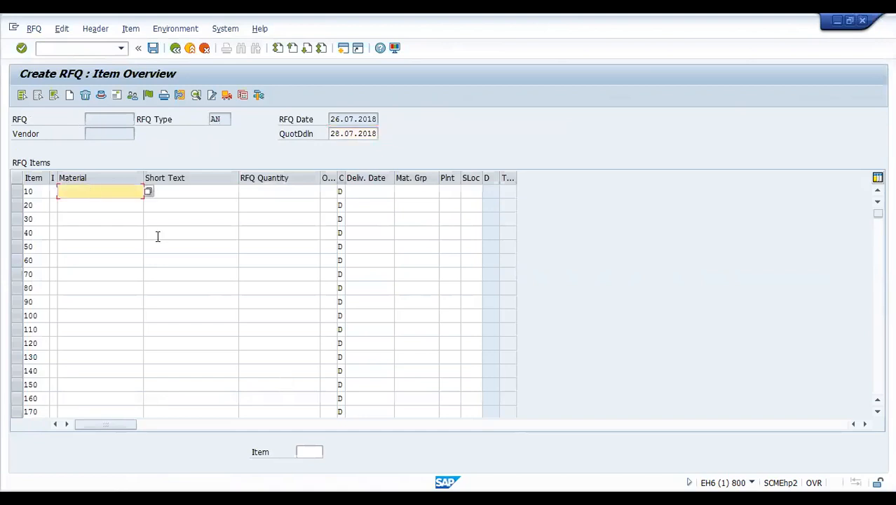
type("138")
left_click(303, 191)
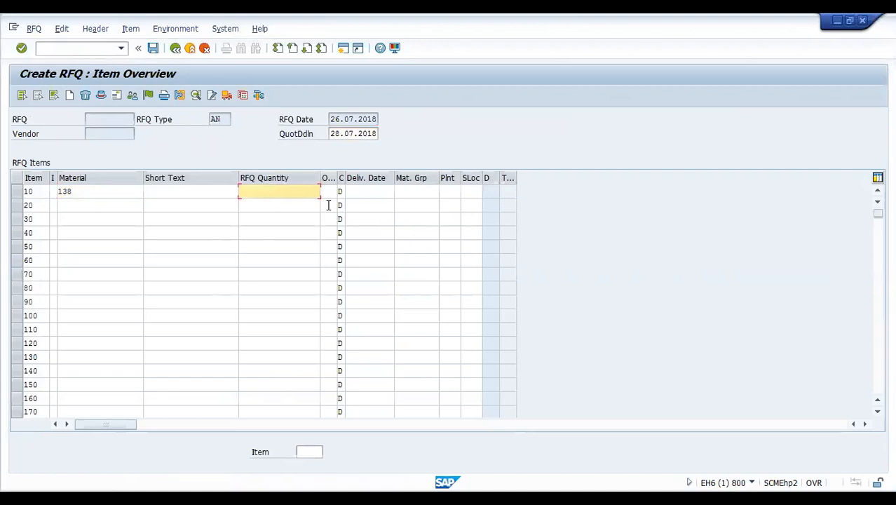
type("1")
type("000")
key("Return")
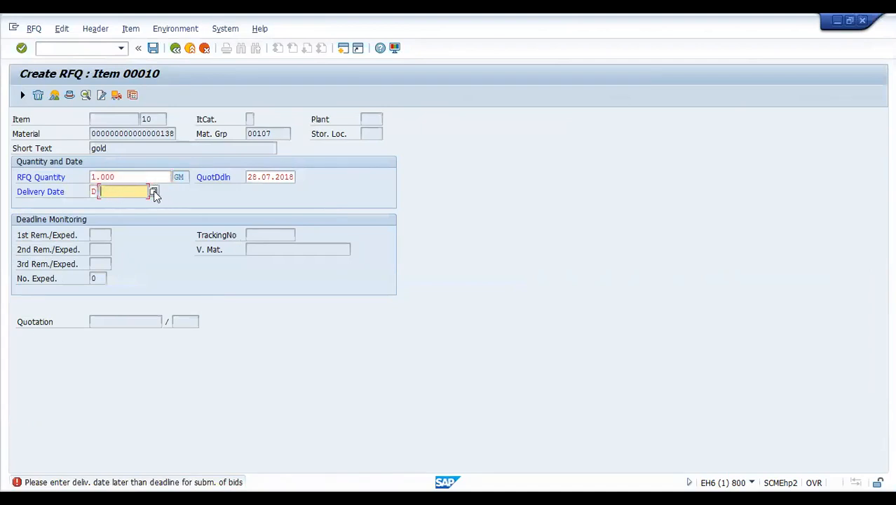
left_click(153, 191)
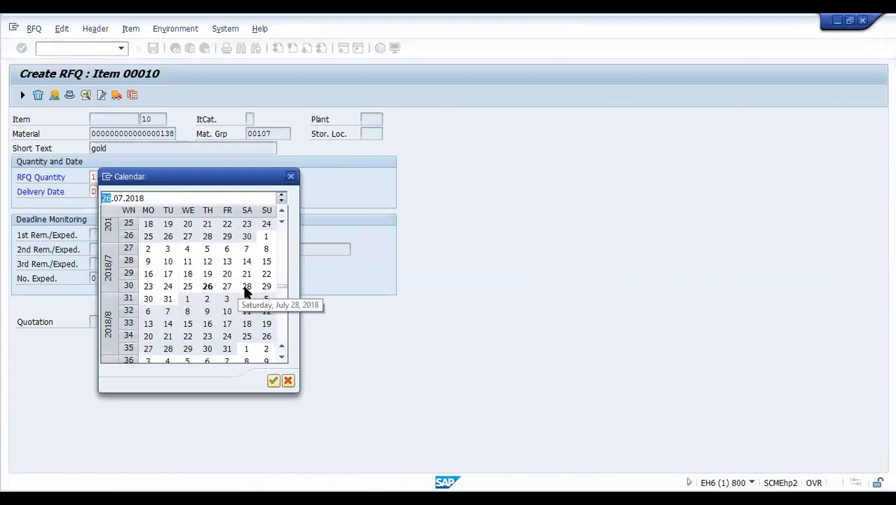
double_click(207, 311)
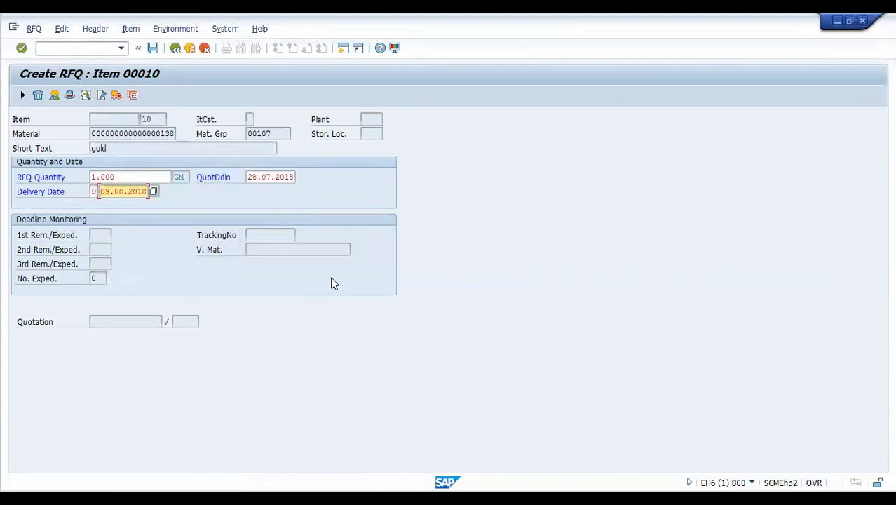
key("Return")
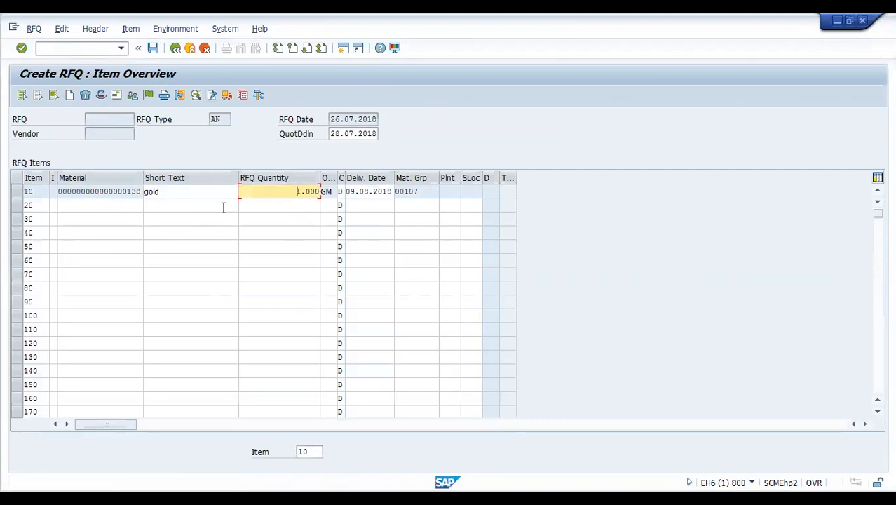
- Enter vendor AS21 on the Vendor Address screen and save the RFQ
left_click(118, 96)
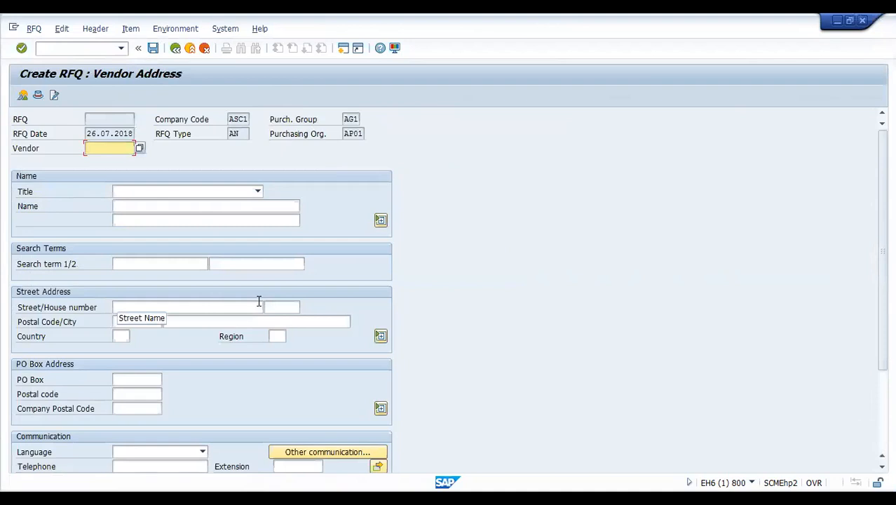
left_click(176, 48)
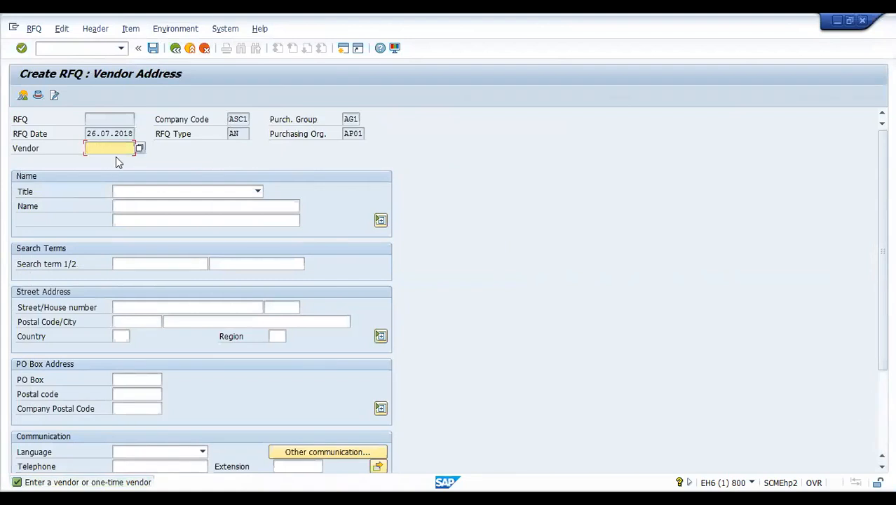
key("F4")
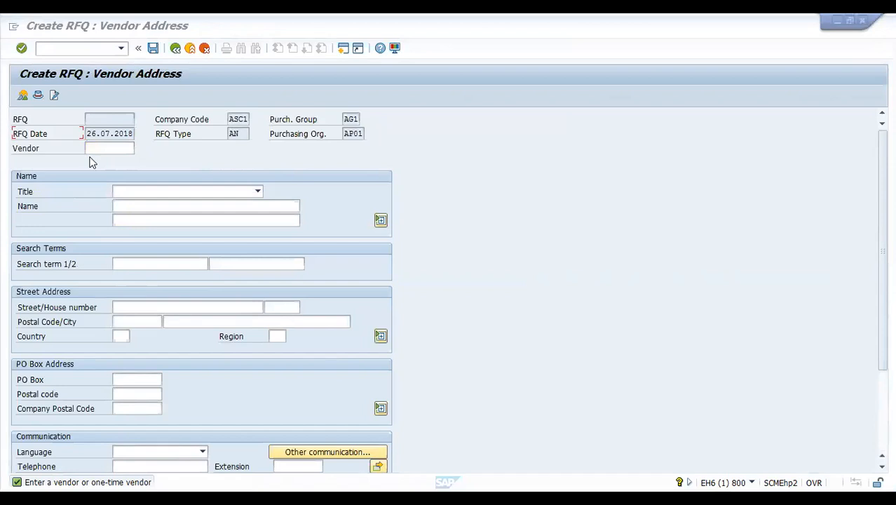
left_click(110, 150)
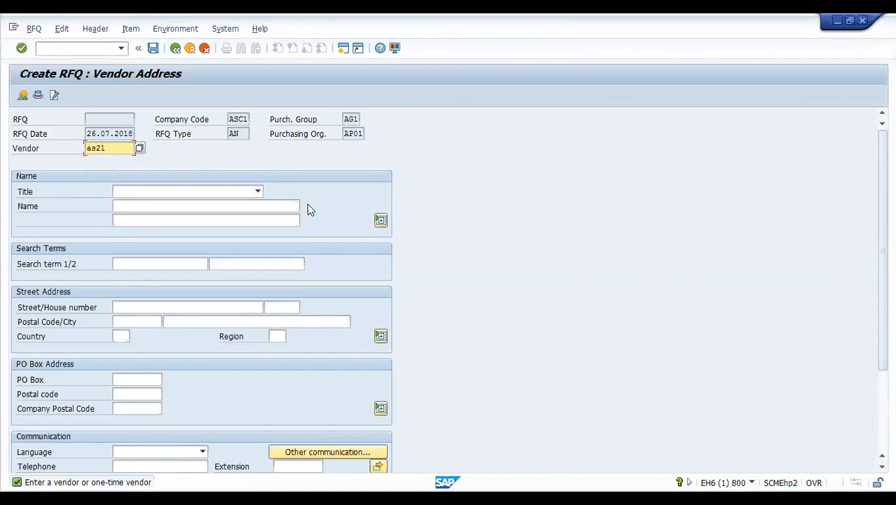
type("as21")
key("Return")
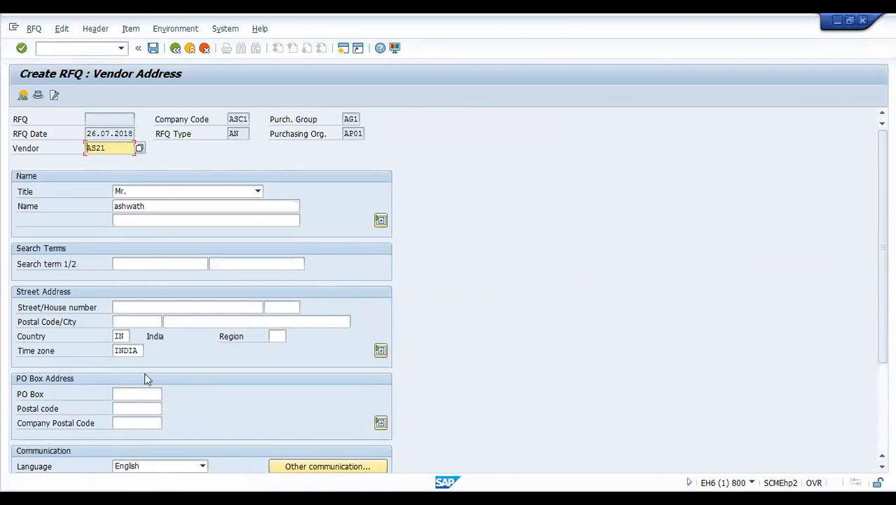
left_click(152, 49)
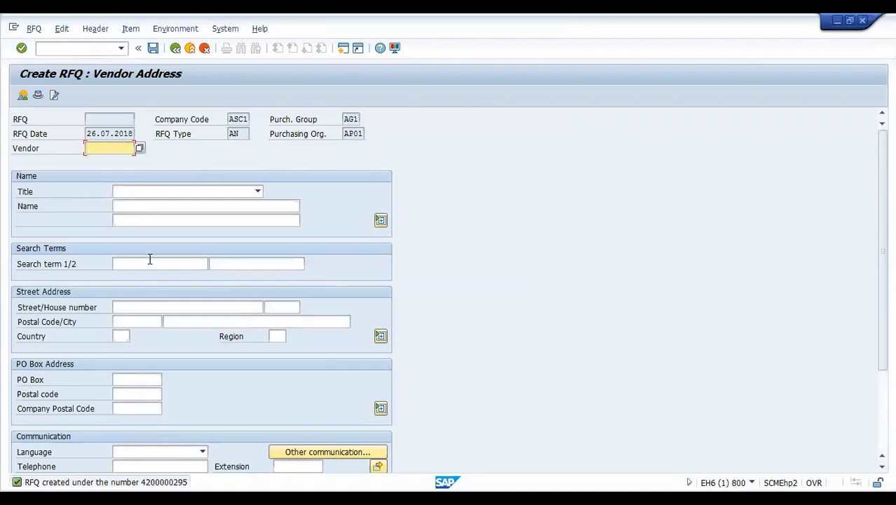
key("F4")
- Enter vendor ASF1 and save its RFQ
left_click(121, 242)
key("shift+F3")
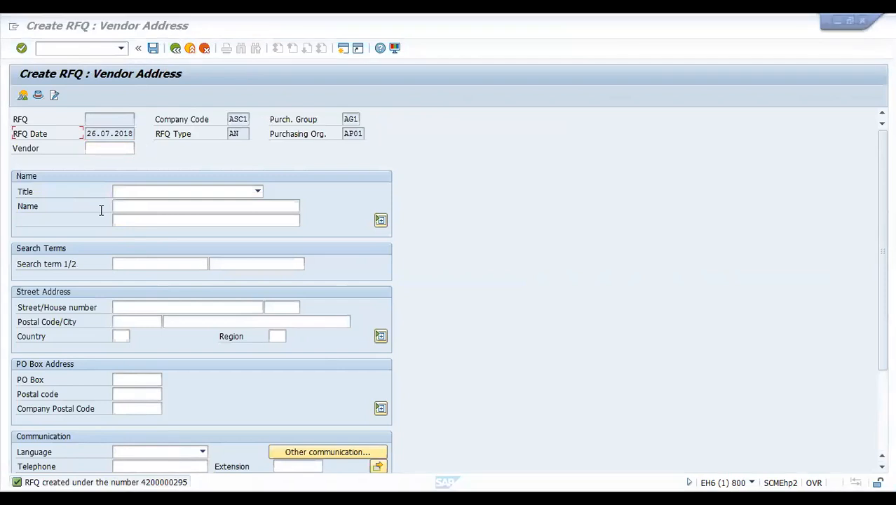
left_click(140, 163)
type("a")
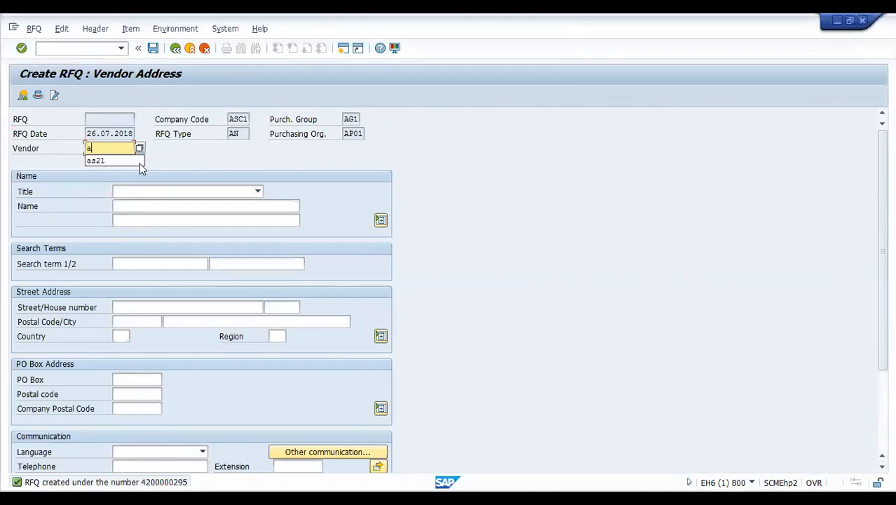
type("sf1")
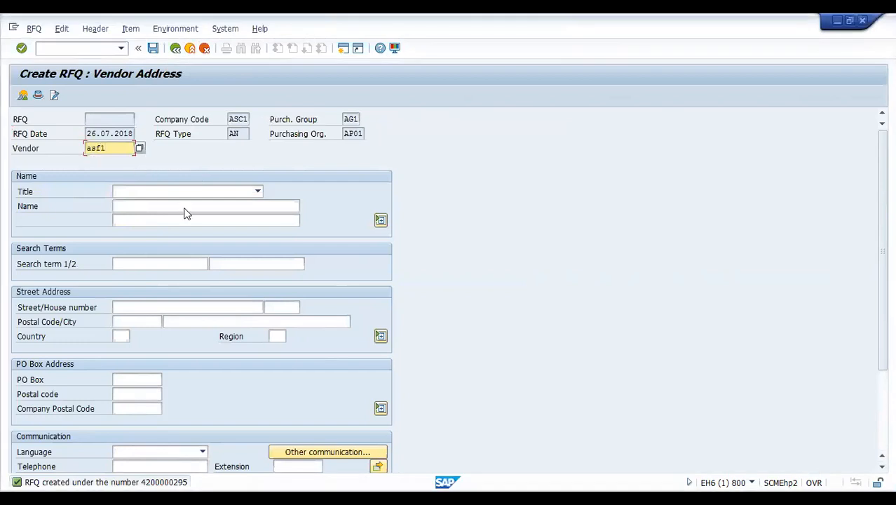
key("Return")
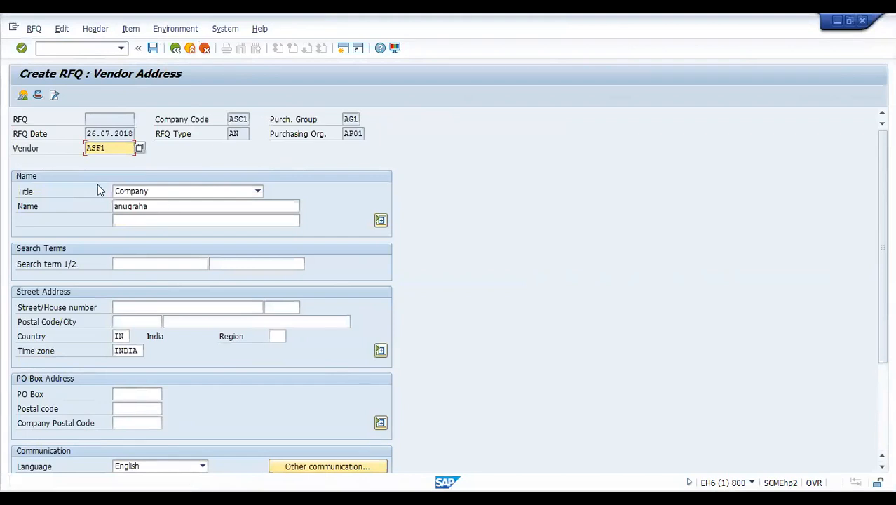
left_click(153, 51)
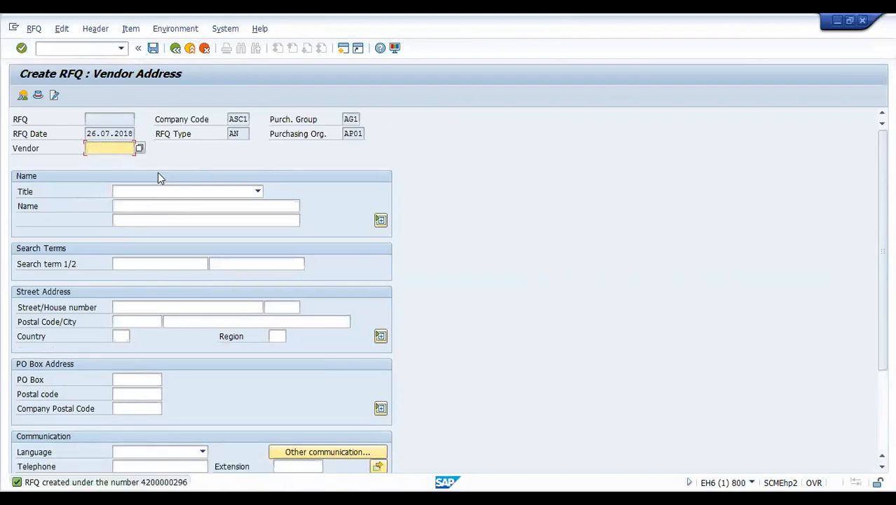
key("alt+Tab")
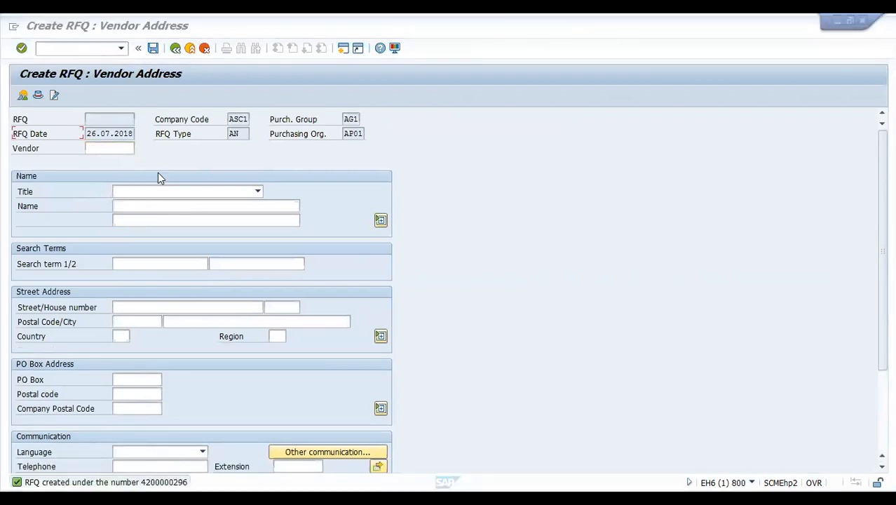
- Enter vendor ASV1 and save its RFQ
left_click(110, 157)
type("asv1")
key("Return")
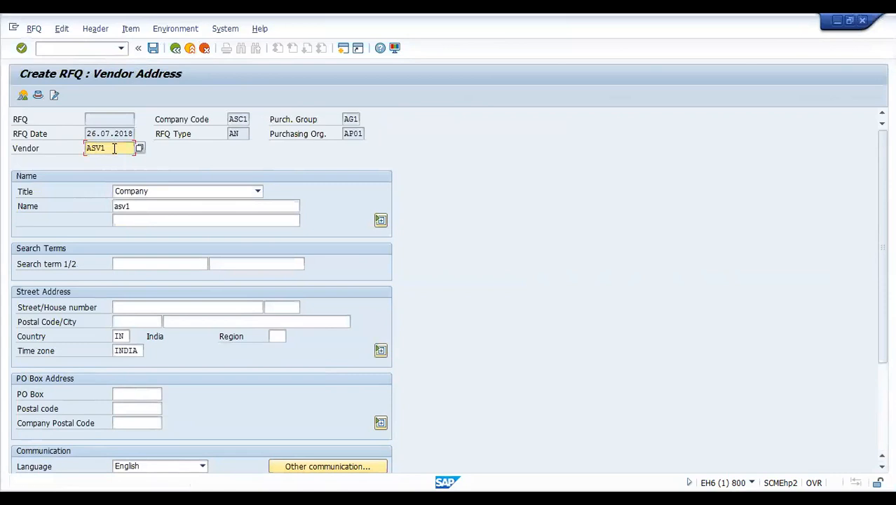
left_click(152, 48)
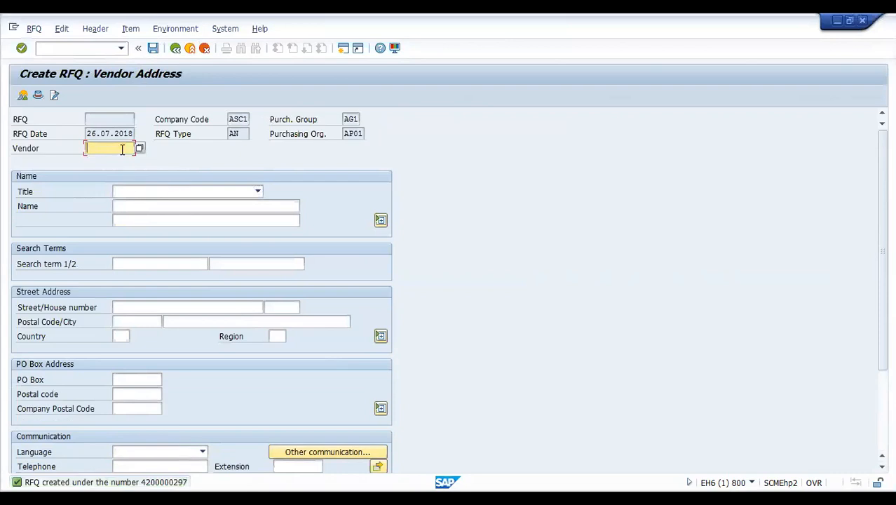
key("F4")
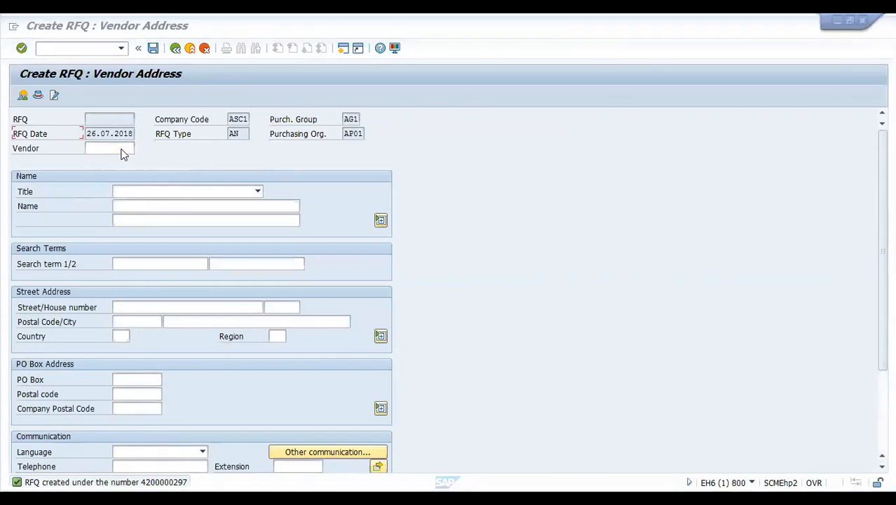
- Enter vendor ASV2 and save its RFQ
left_click(122, 149)
type("a")
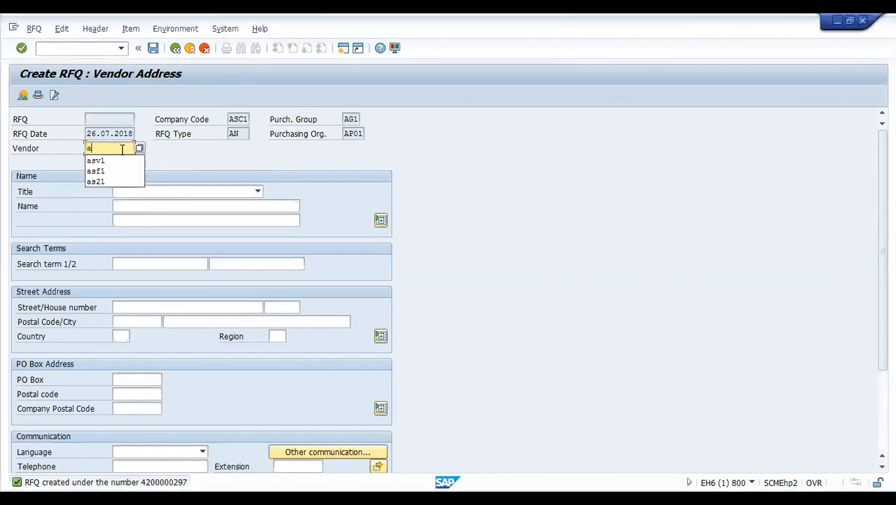
type("sv2")
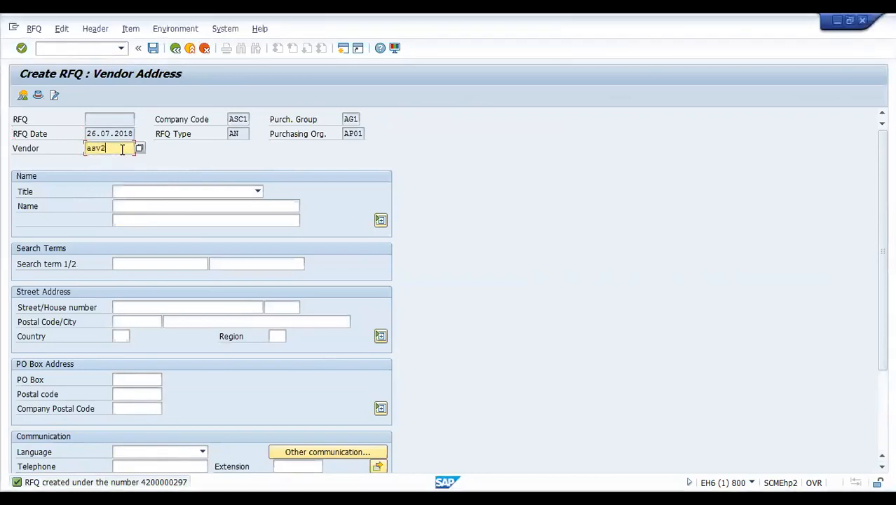
key("Return")
left_click(153, 49)
key("alt+Tab")
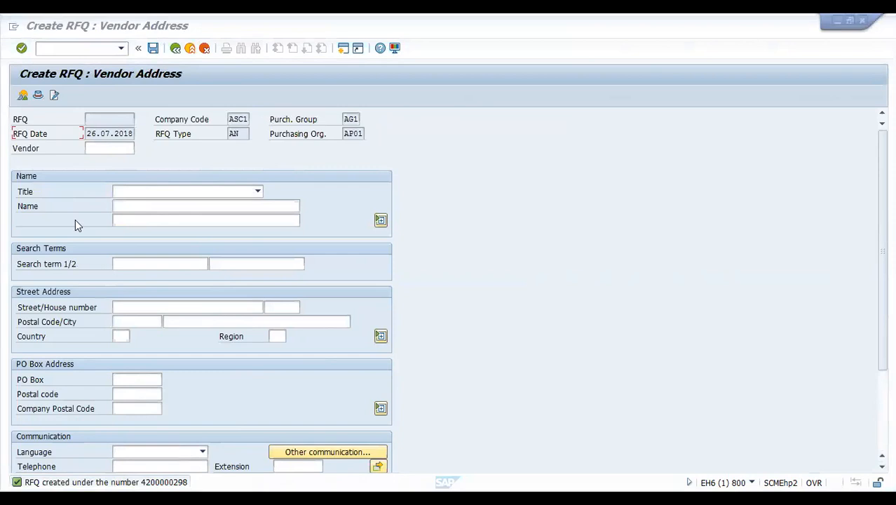
- Exit RFQ creation and launch ME42 after ME42N is rejected
left_click(185, 83)
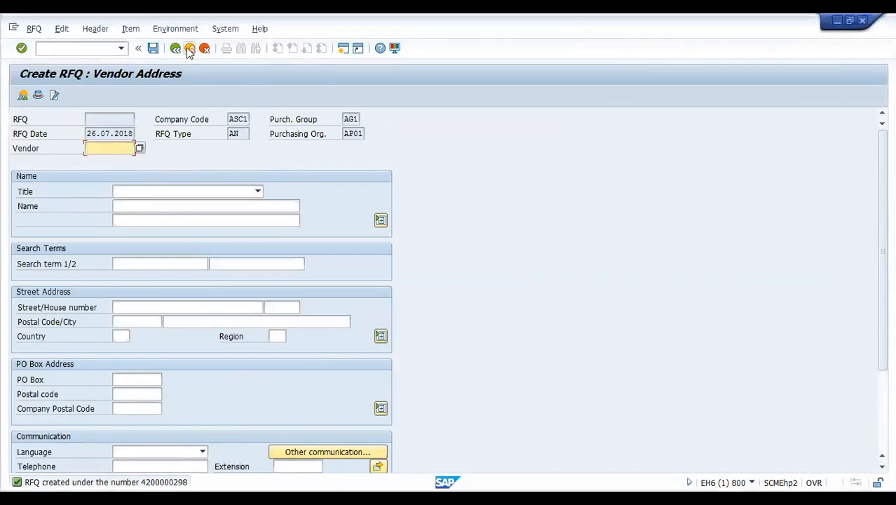
left_click(187, 54)
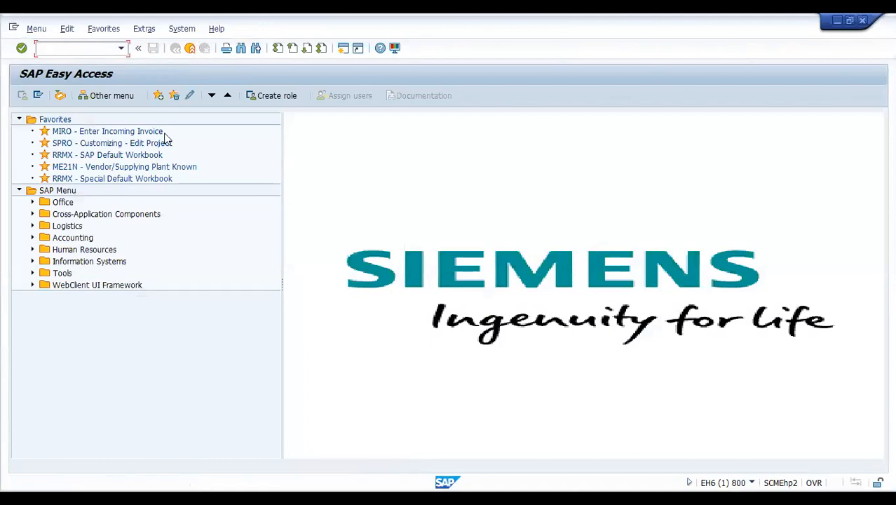
type("me42n")
key("Return")
type("me42")
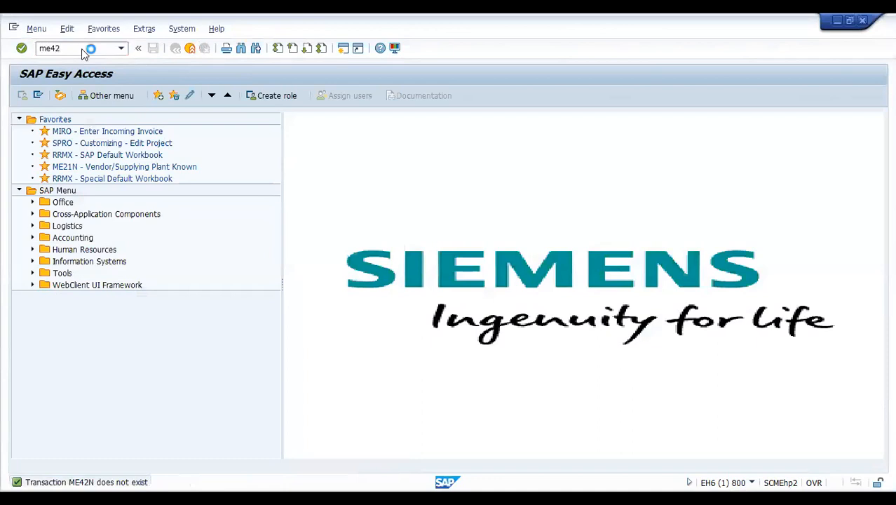
key("Return")
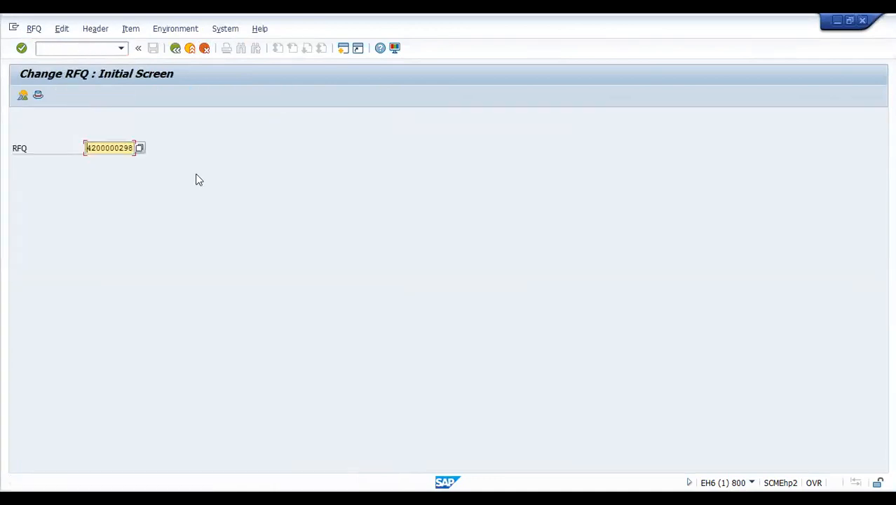
left_click(39, 95)
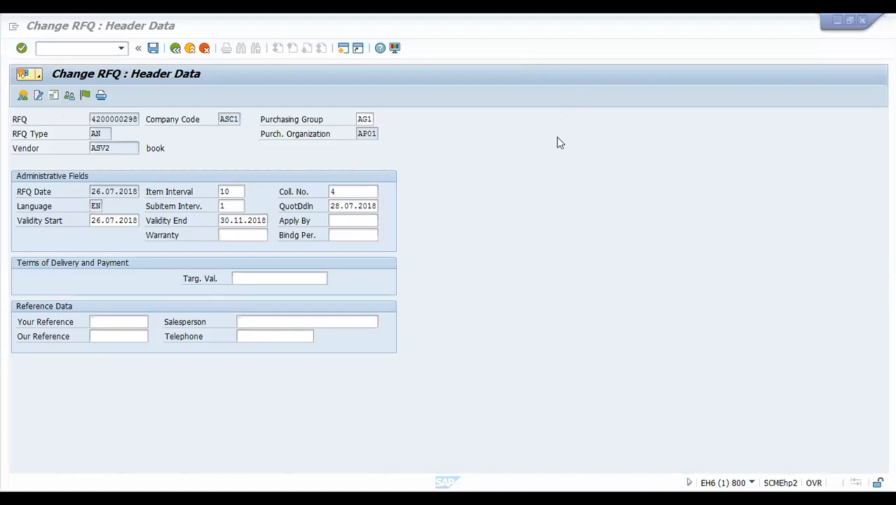
left_click(53, 96)
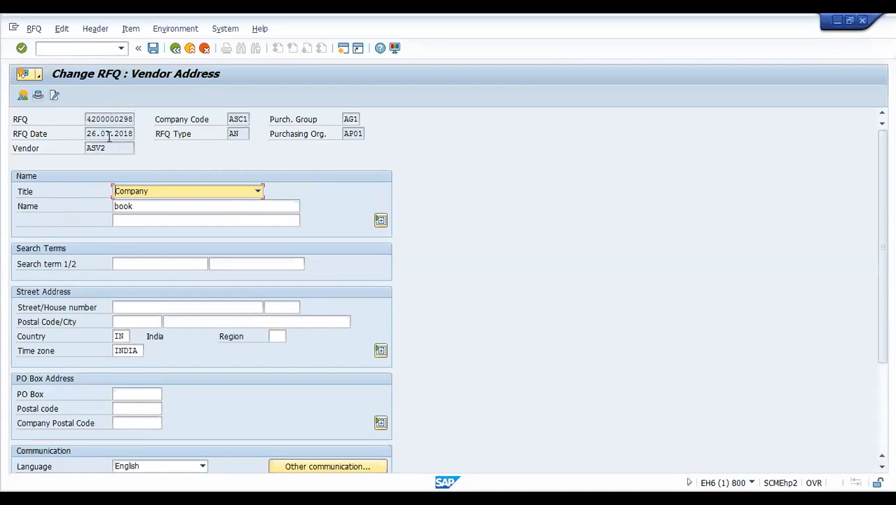
left_click(23, 96)
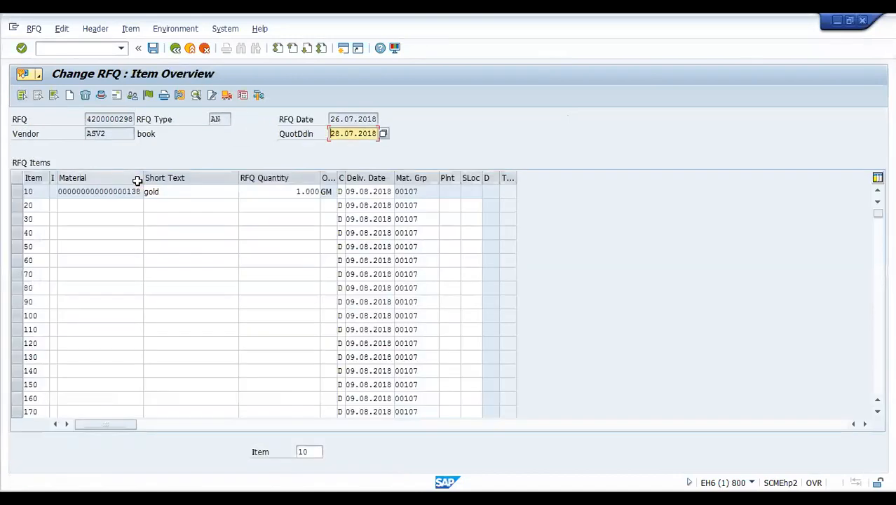
left_click(117, 97)
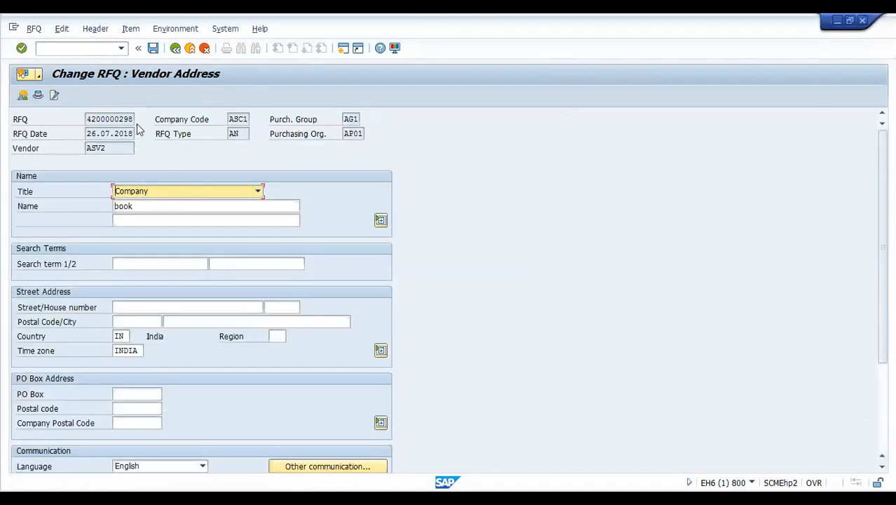
left_click(55, 98)
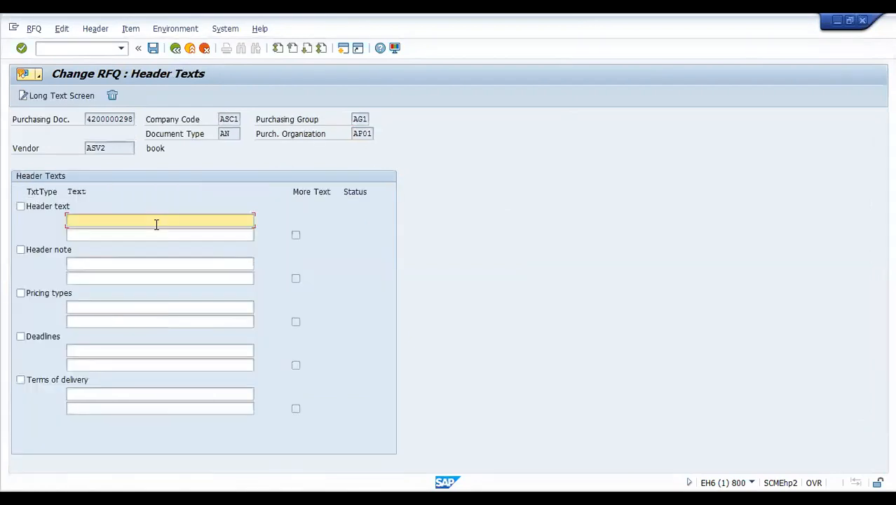
left_click(175, 48)
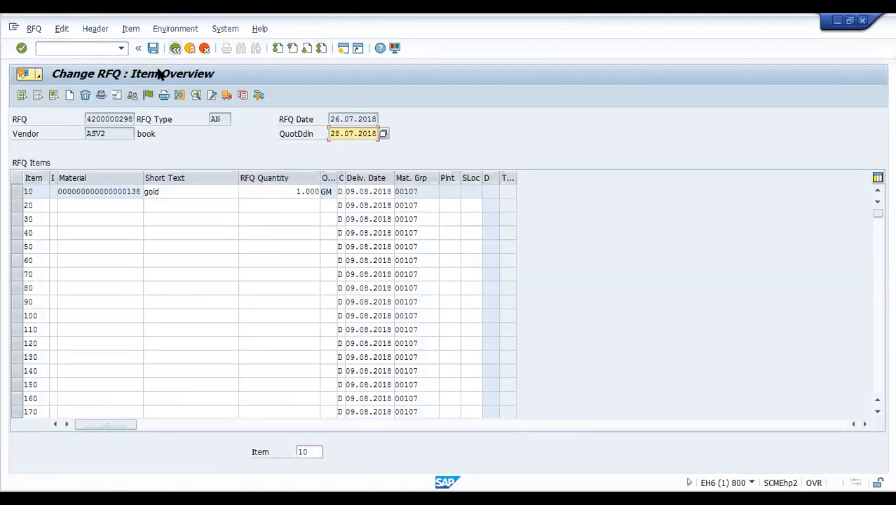
left_click(116, 95)
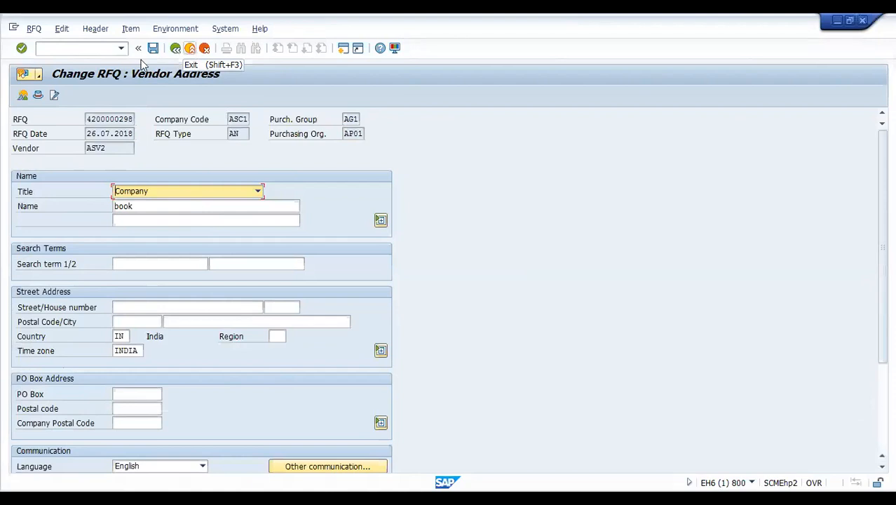
key("F3")
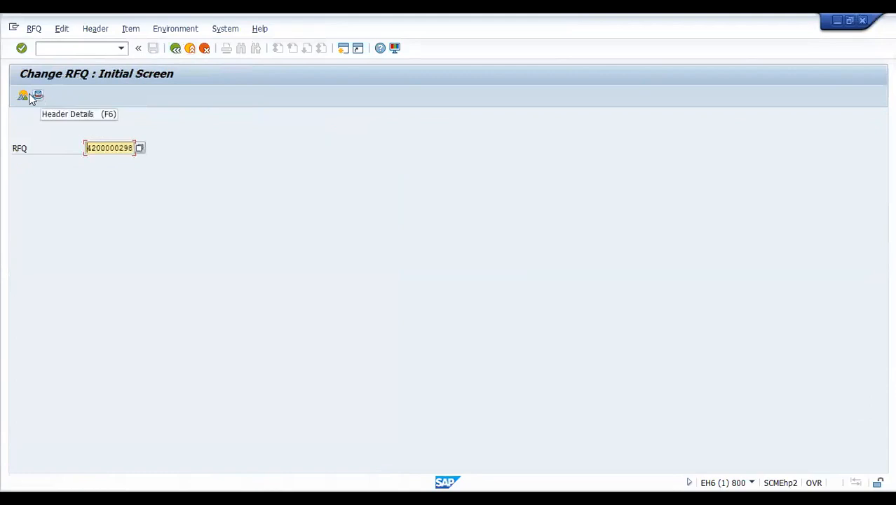
left_click(37, 95)
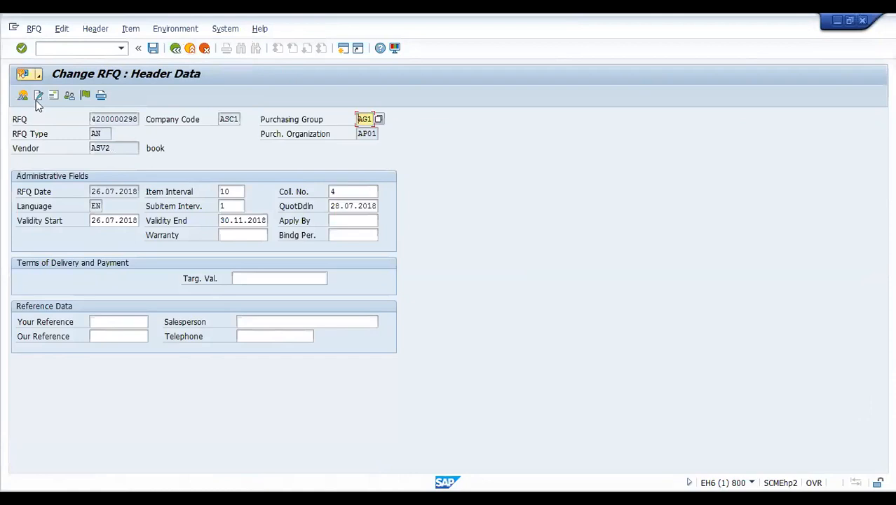
left_click(22, 96)
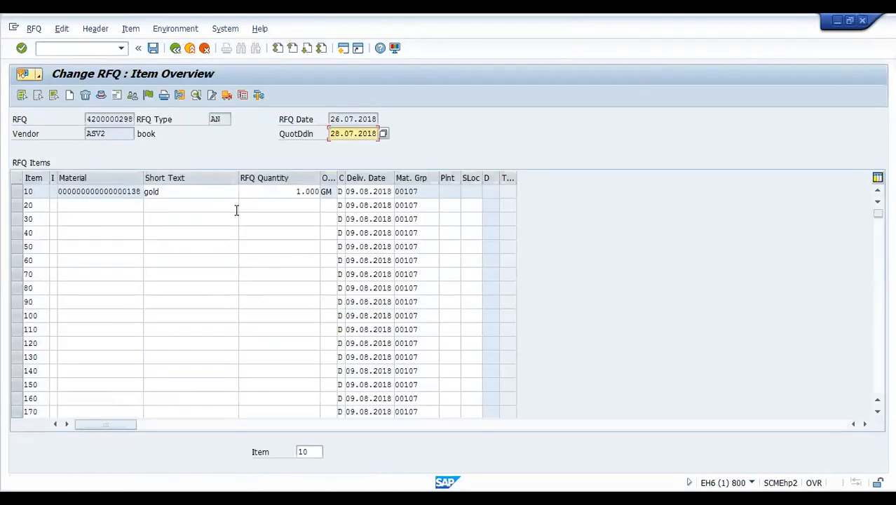
left_click(117, 95)
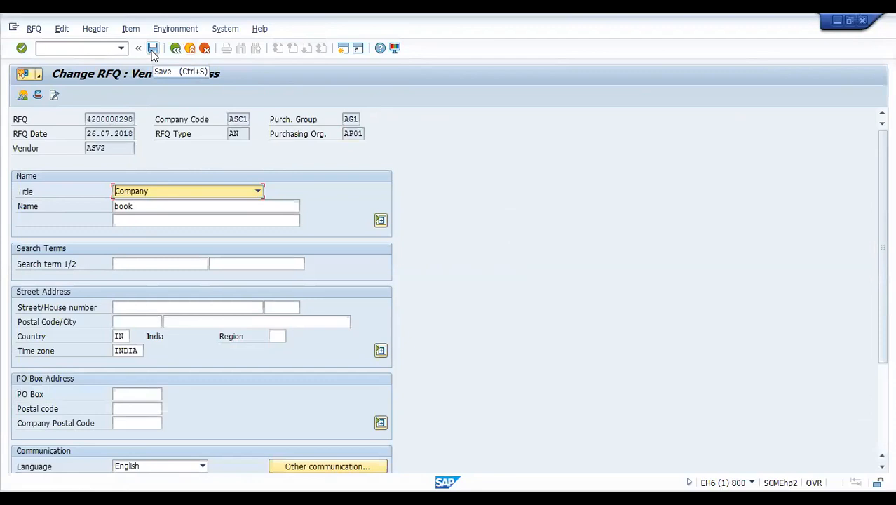
left_click(176, 51)
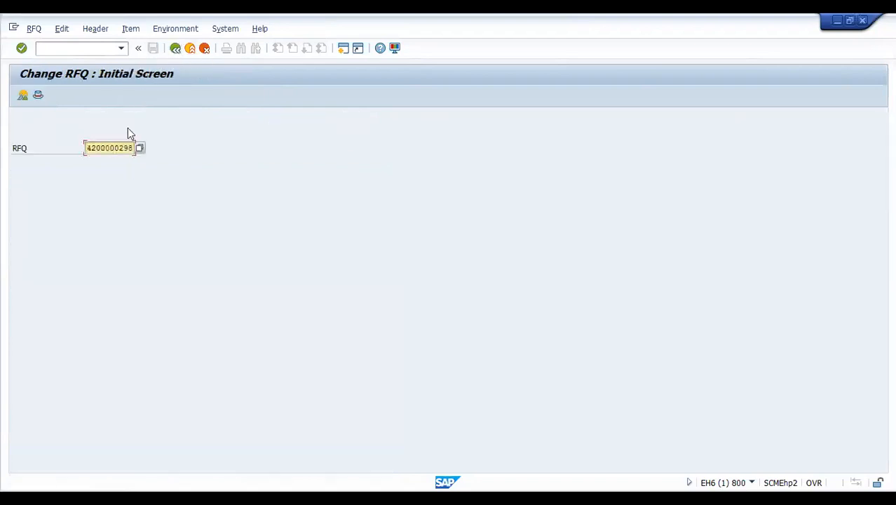
left_click(91, 51)
type("/nme47")
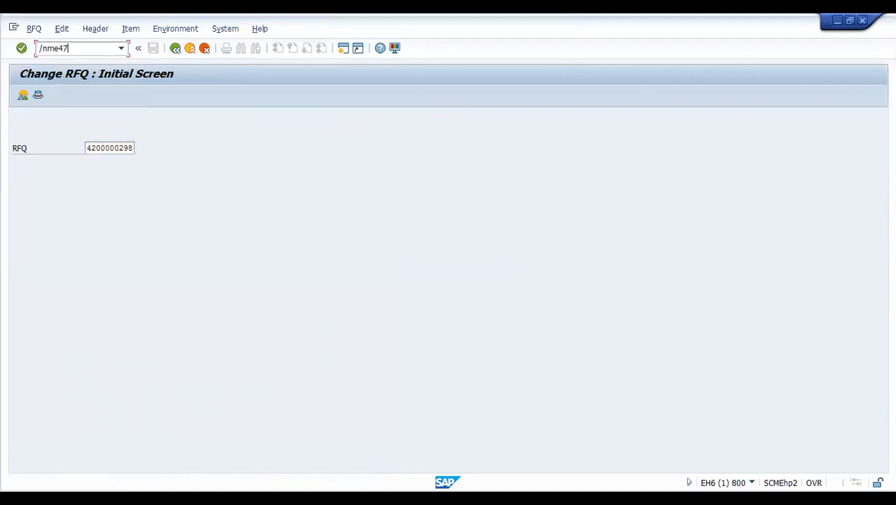
key("Return")
left_click(90, 51)
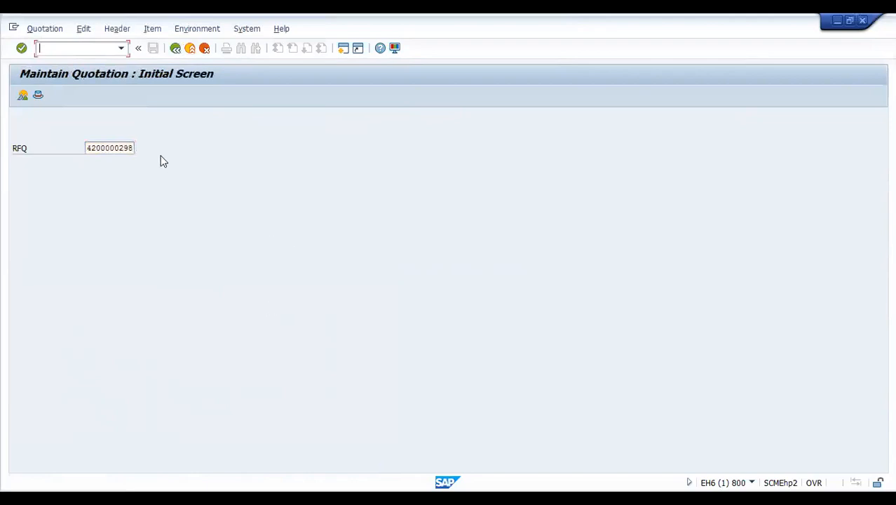
left_click(129, 147)
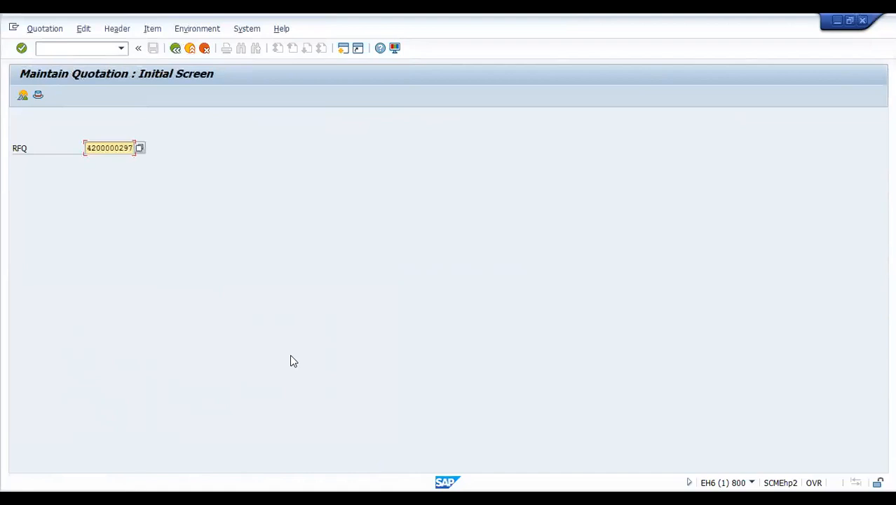
key("BackSpace")
type("5")
key("Return")
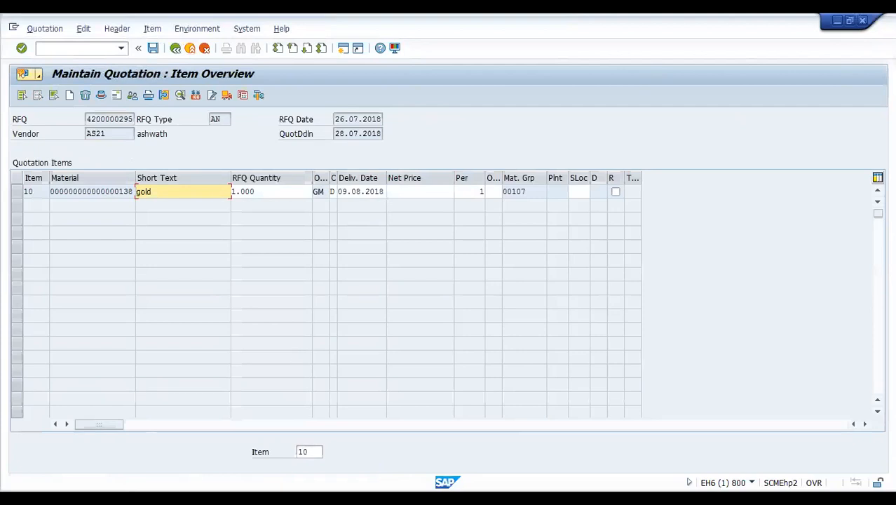
- Enter a net price of 2500 for gold item 10 and save the quotation
left_click(432, 192)
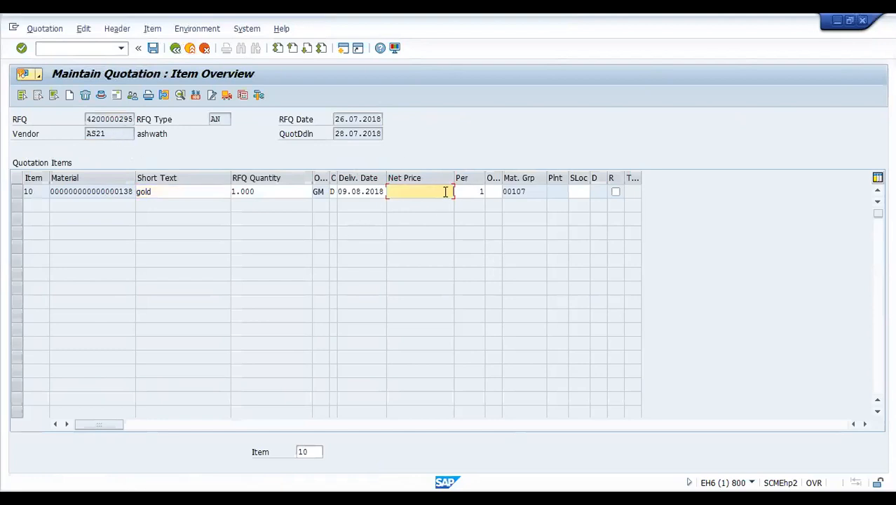
type("2500")
left_click(153, 48)
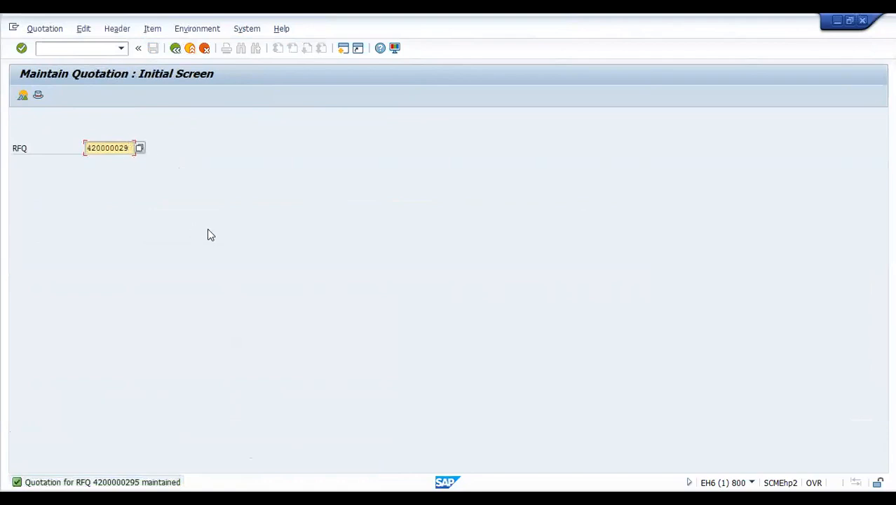
type("6")
key("Return")
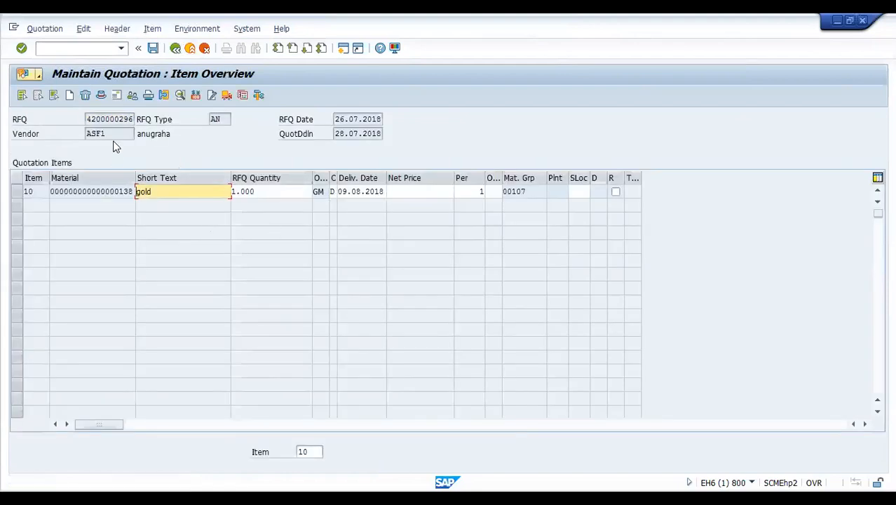
left_click(444, 191)
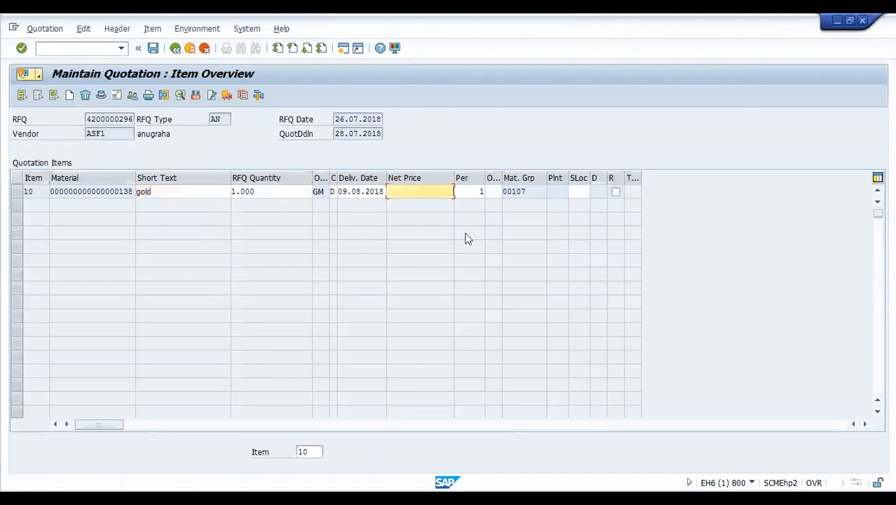
type("2450")
left_click(157, 52)
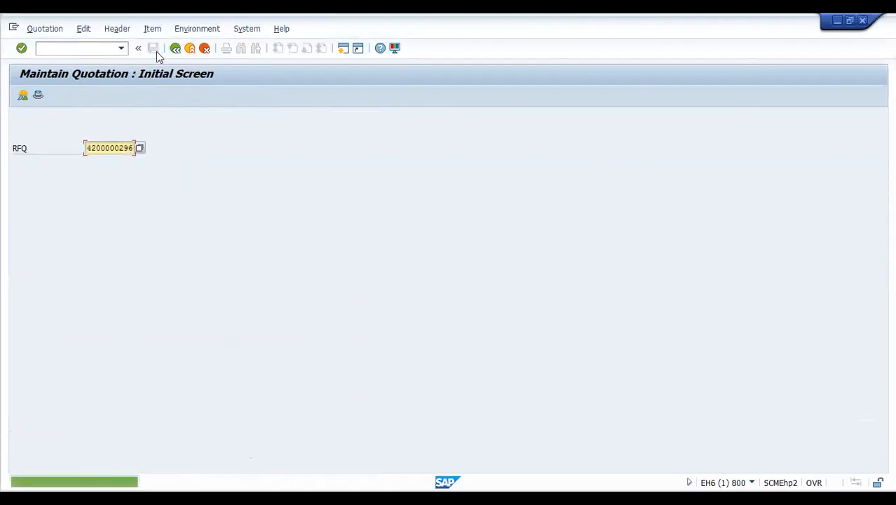
left_click(131, 149)
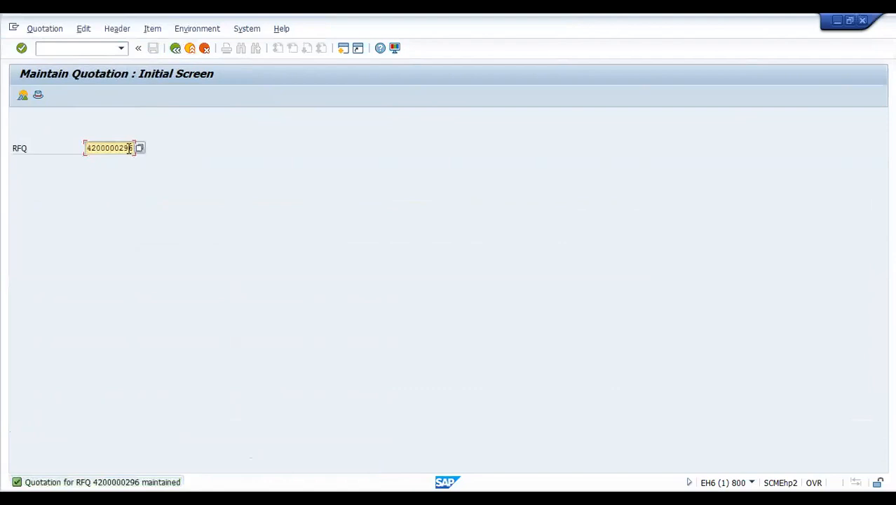
key("Delete")
type("7")
key("Return")
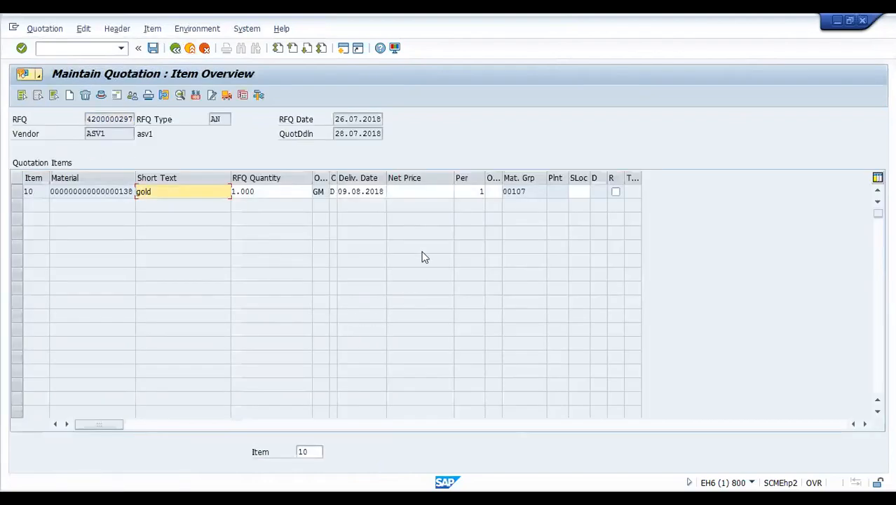
left_click(449, 193)
type("25")
type("00")
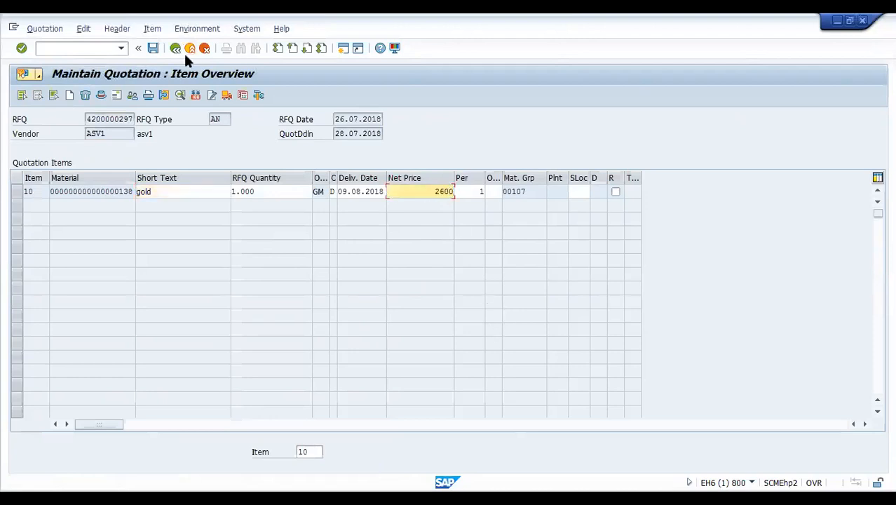
key("ctrl+s")
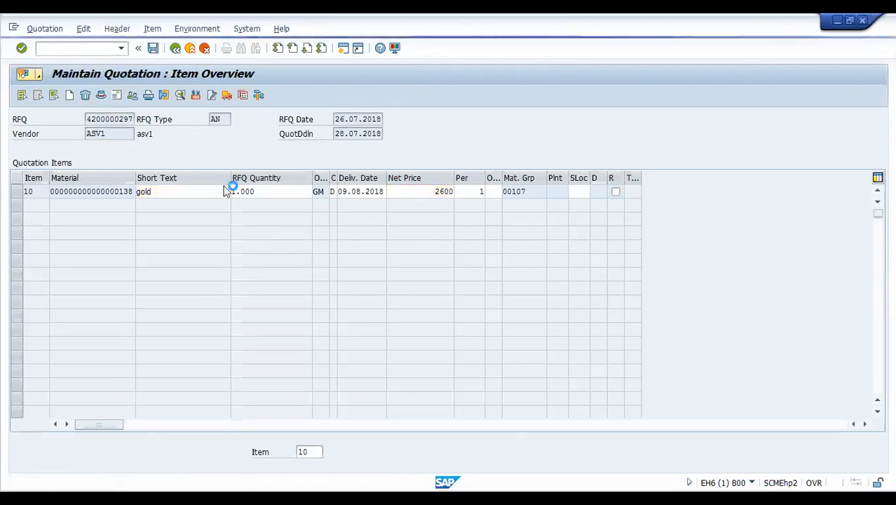
left_click(126, 147)
key("BackSpace")
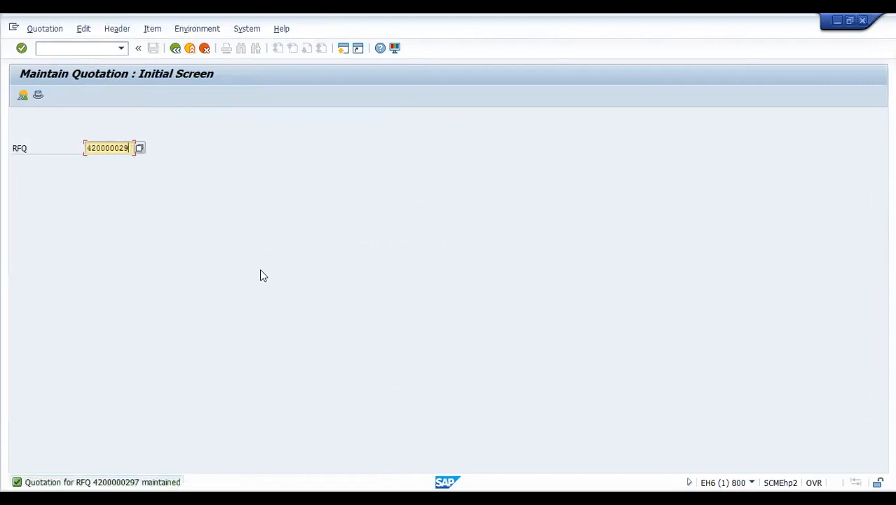
type("8")
key("Return")
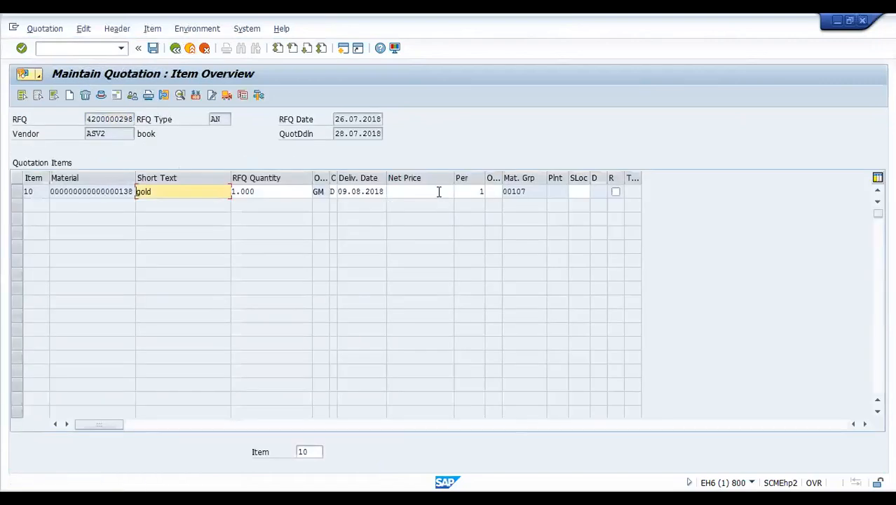
- Set gold item 10's net price to 2501, correcting a mistyped extra digit, and save
left_click(438, 191)
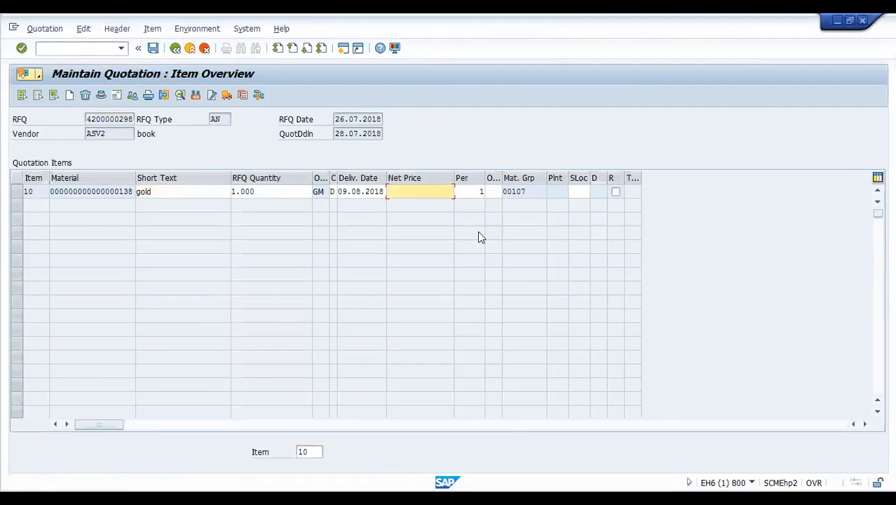
type("25010")
key("Return")
left_click(436, 190)
type("25010")
key("BackSpace")
left_click(154, 48)
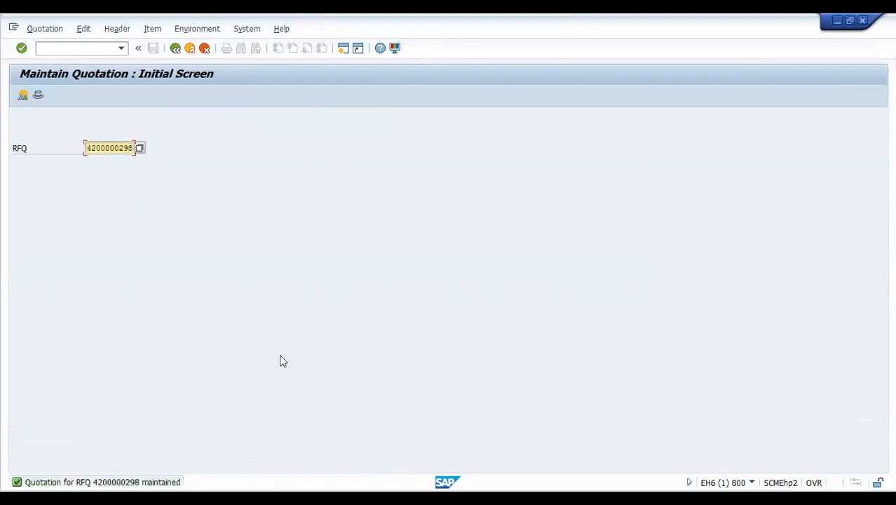
type("9")
key("Return")
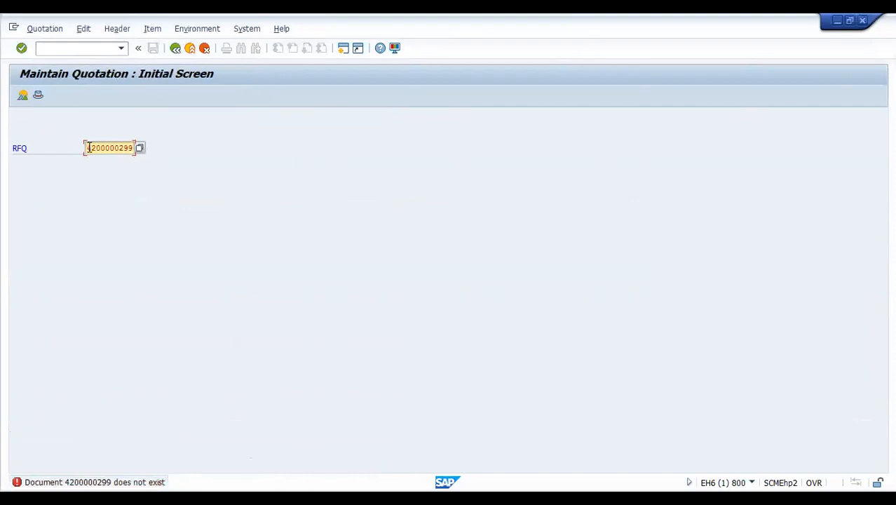
left_click_drag(89, 148, 152, 148)
key("Delete")
- Launch the price comparison list transaction ME49
left_click(77, 47)
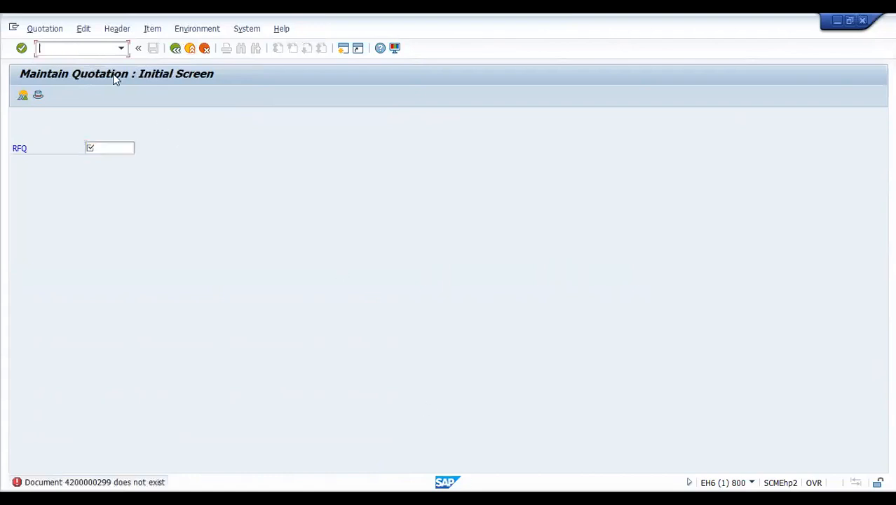
type("/nme49")
key("Return")
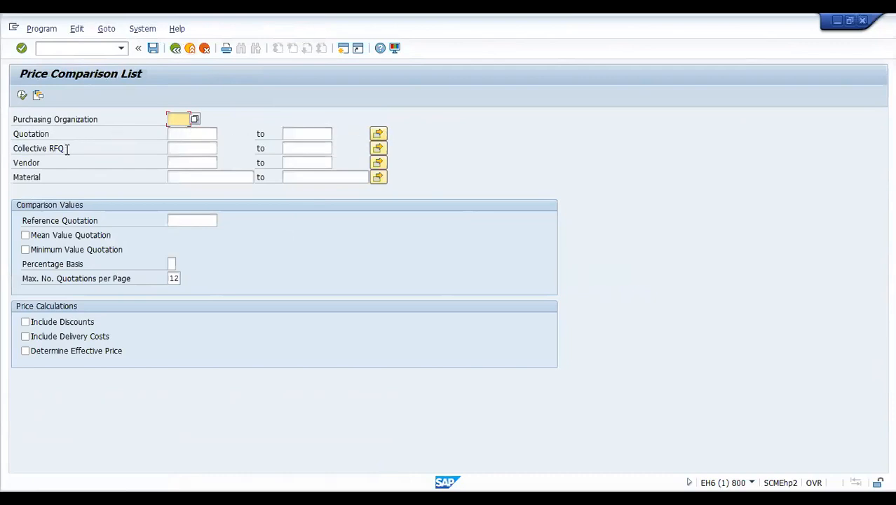
- Run the price comparison for Collective RFQ 4 with Purchasing Organization ap01
left_click(199, 148)
type("4")
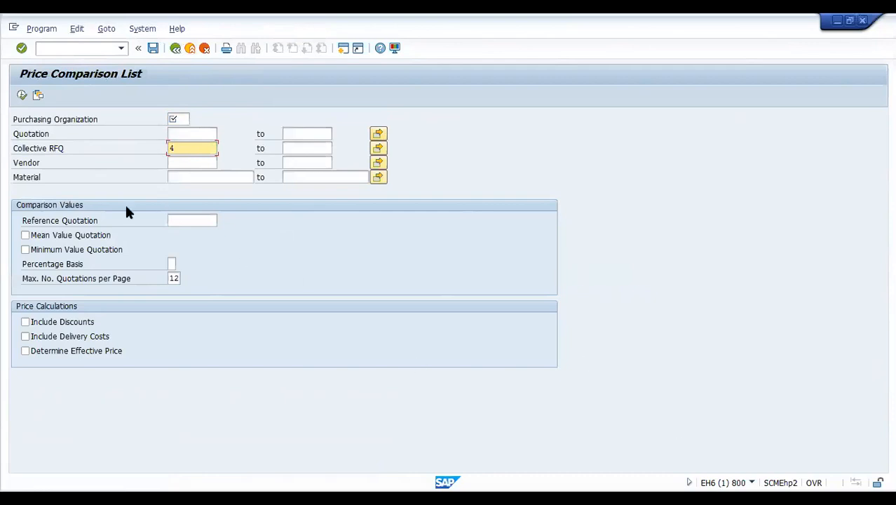
left_click(22, 96)
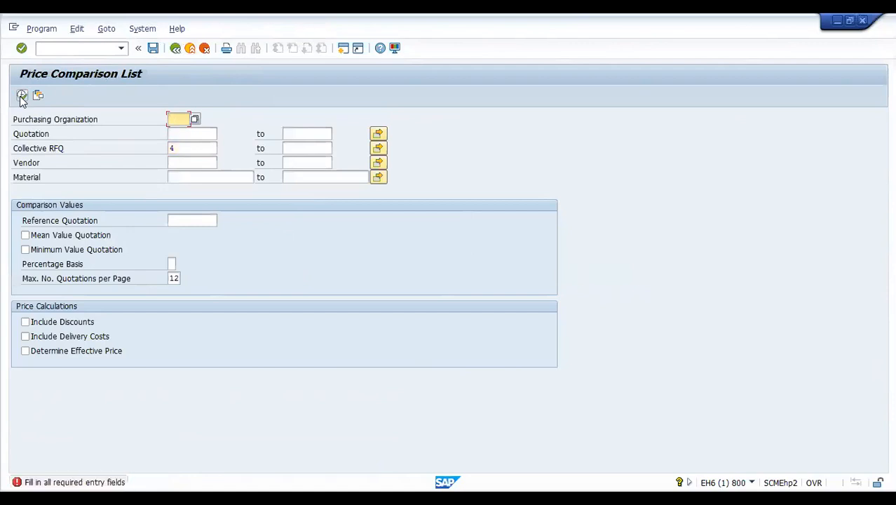
type("p")
key("BackSpace")
type("ap01")
left_click(20, 96)
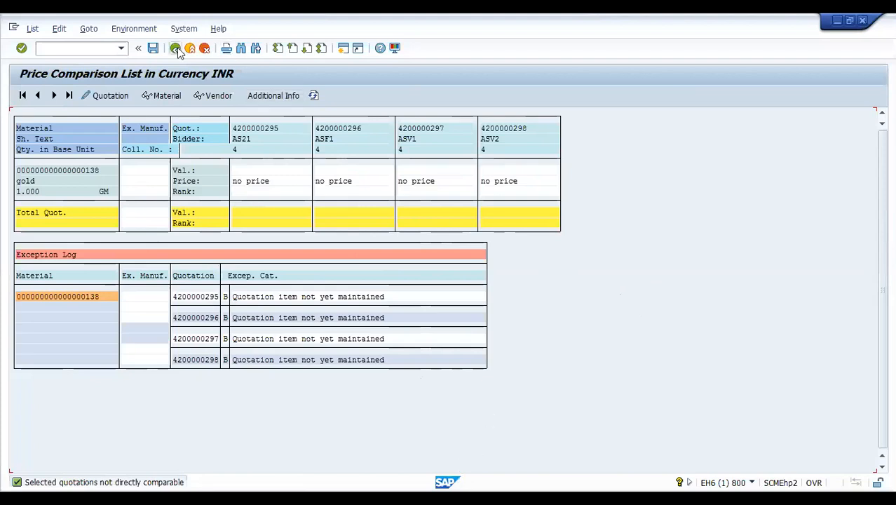
- Back out of the comparison list and its selection screen to SAP Easy Access
left_click(176, 48)
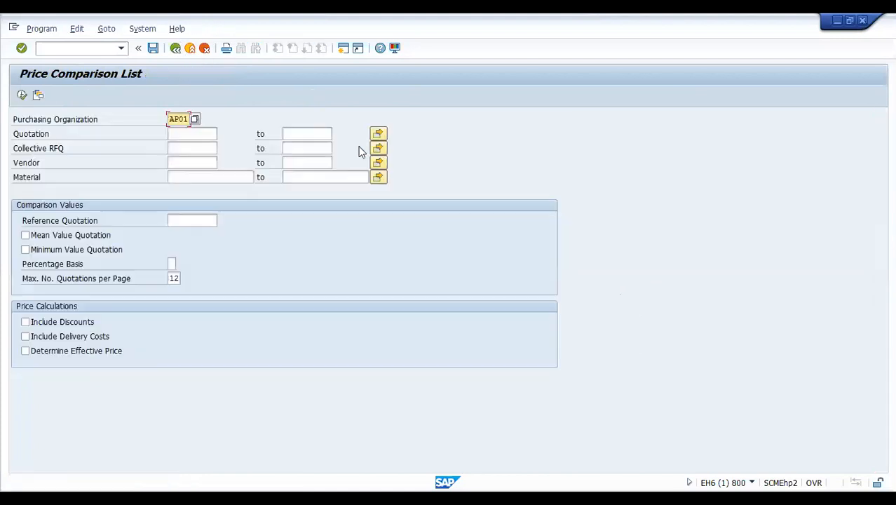
left_click(175, 49)
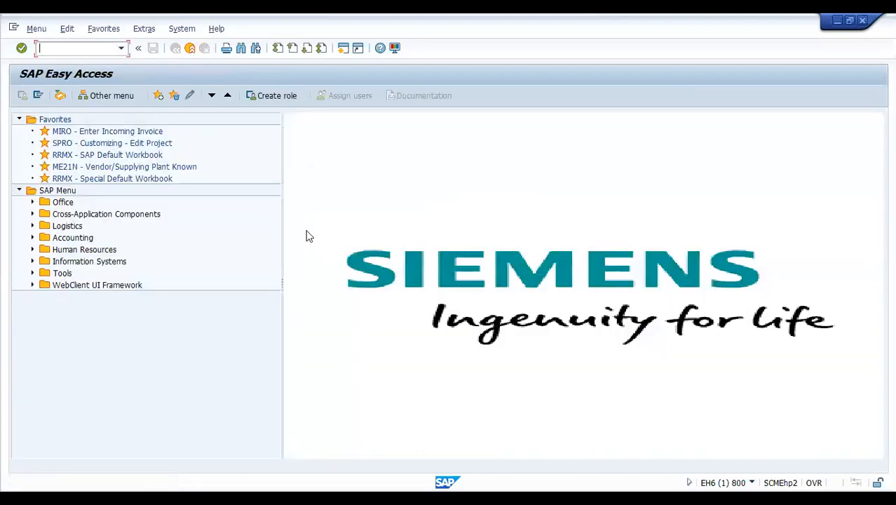